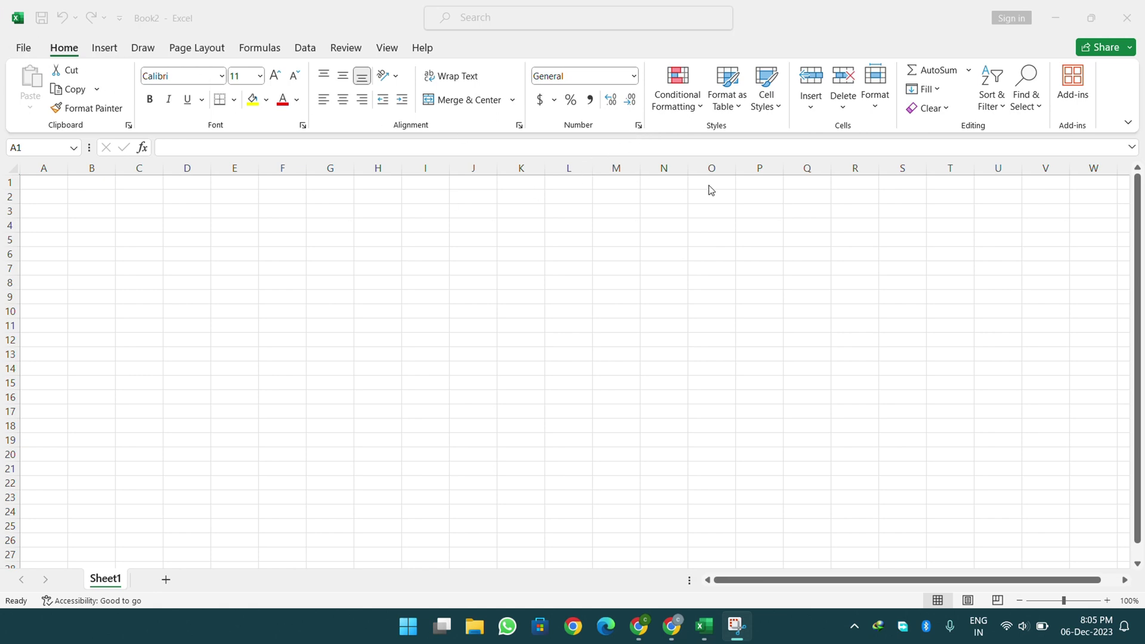
# - Browse the Home Format and Conditional Formatting menus in the blank Book2 workbook
pyautogui.click(878, 96)
pyautogui.click(879, 101)
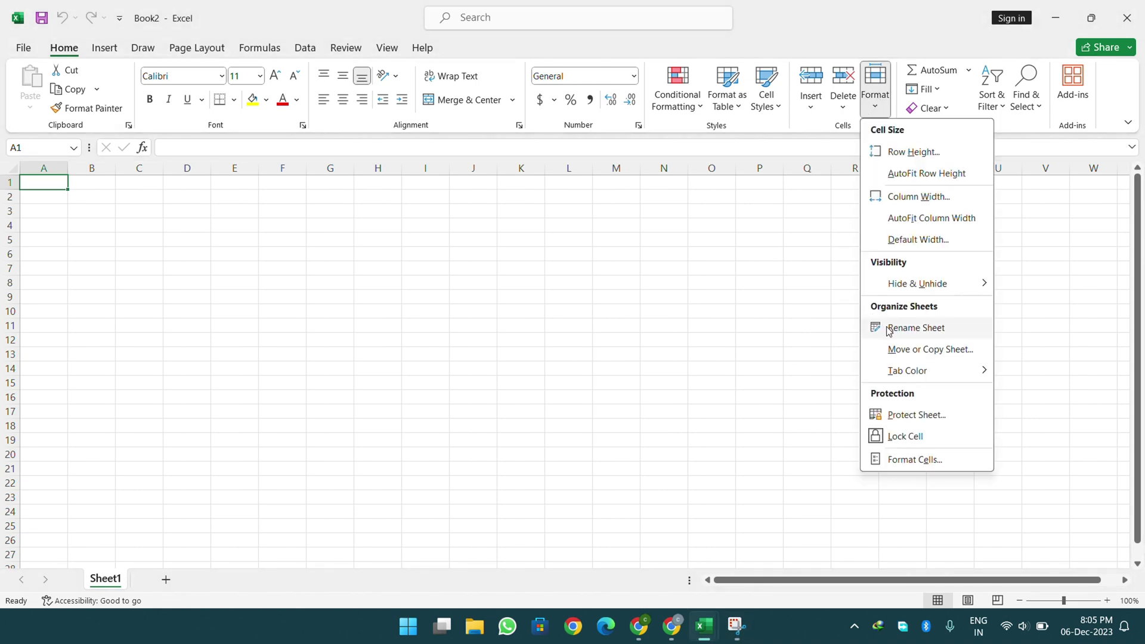
pyautogui.moveTo(898, 370)
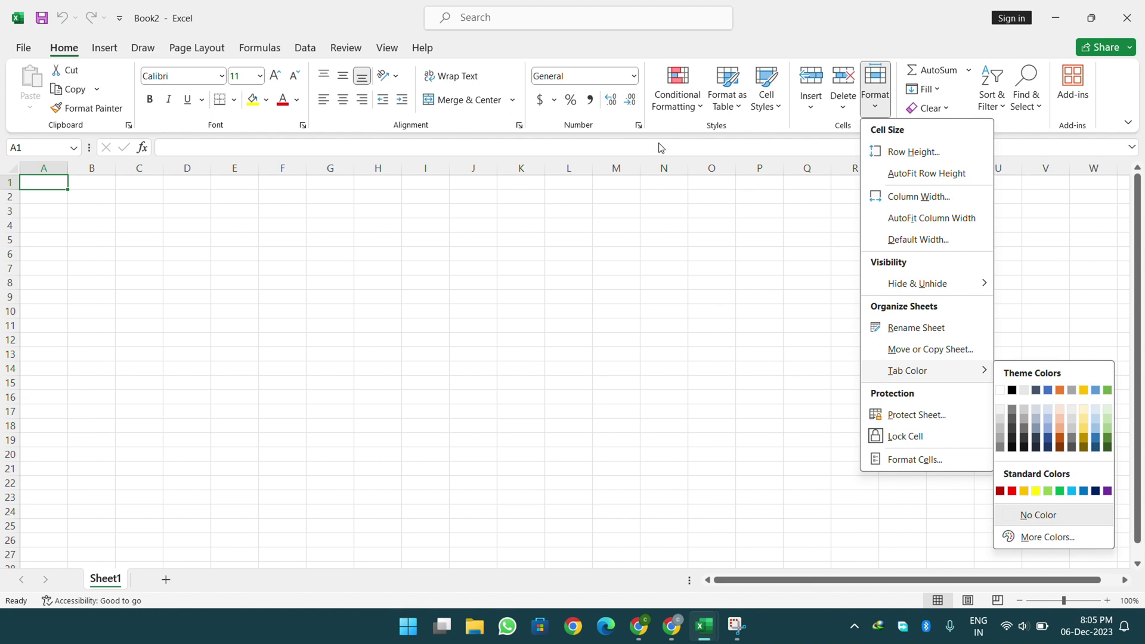
pyautogui.click(677, 104)
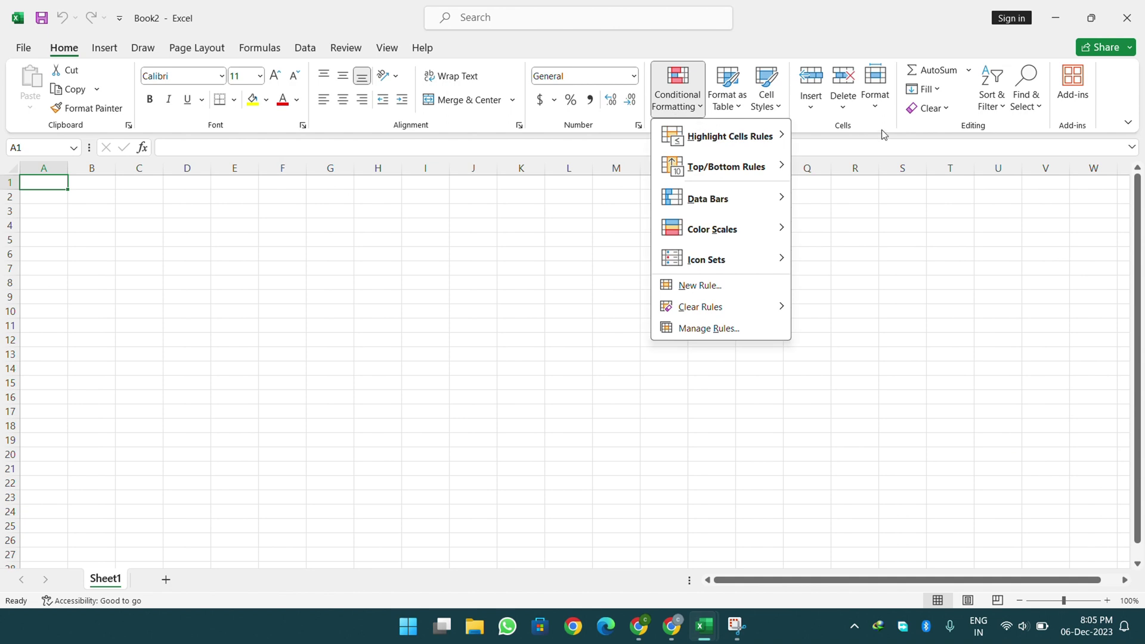
pyautogui.click(877, 110)
pyautogui.moveTo(923, 372)
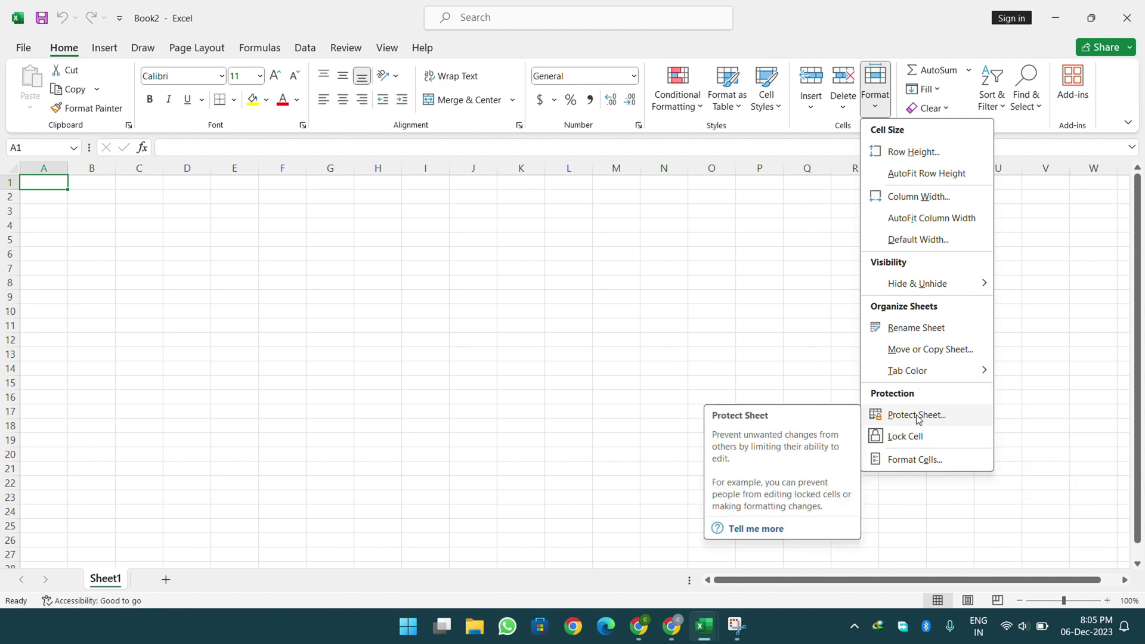
pyautogui.click(498, 26)
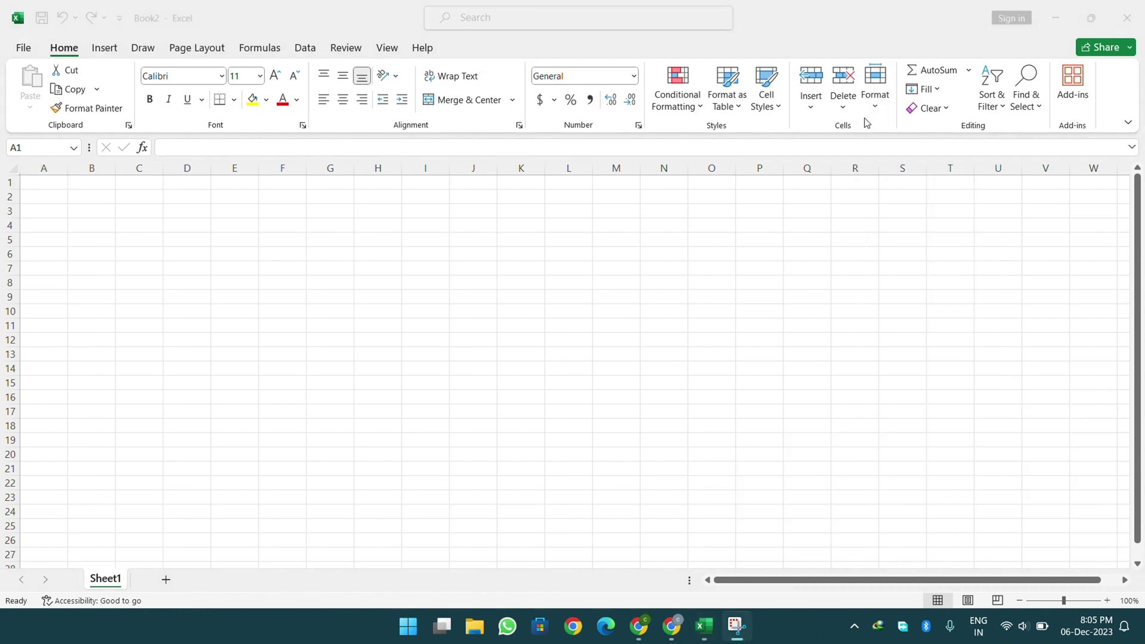
pyautogui.click(875, 102)
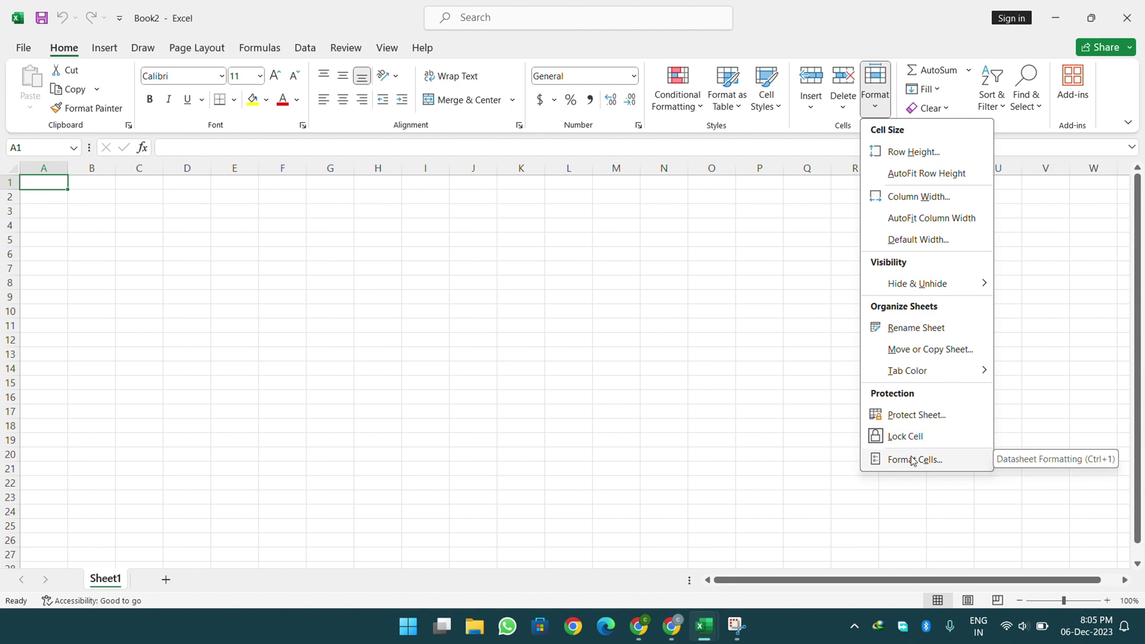
pyautogui.click(521, 293)
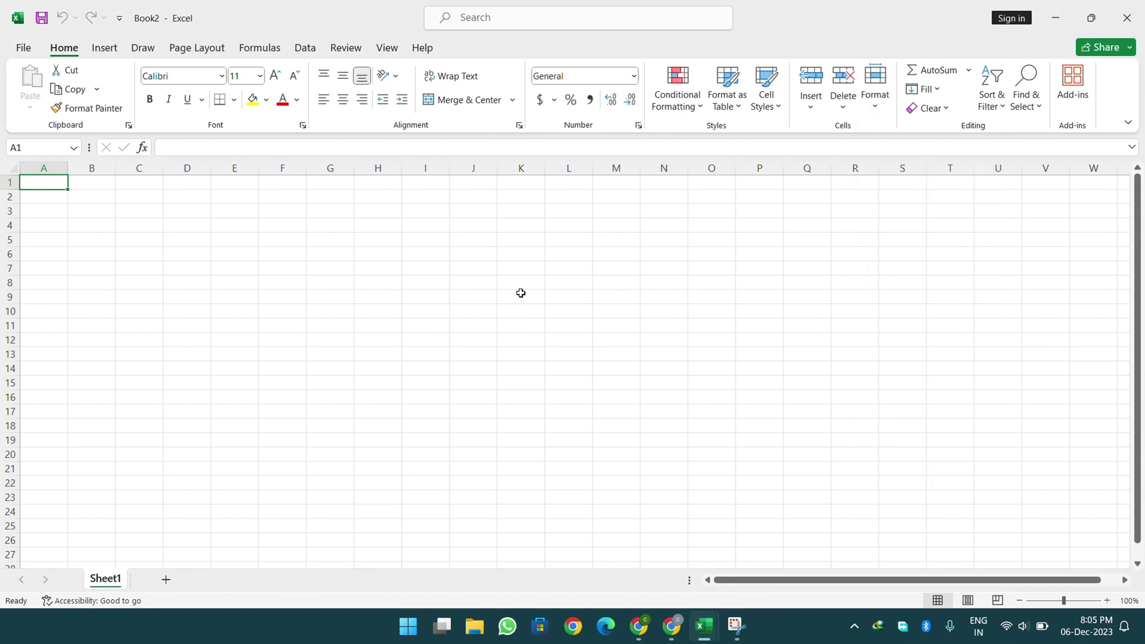
# - Select cell I5, check the Format menu without protecting anything, then close Book2
pyautogui.click(442, 239)
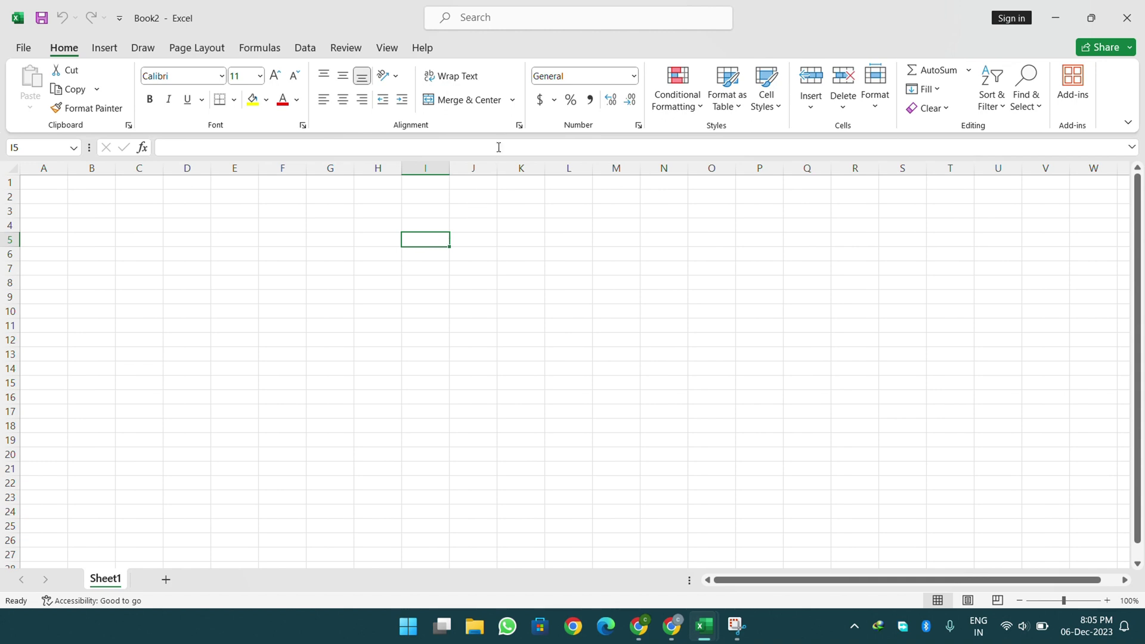
pyautogui.click(875, 87)
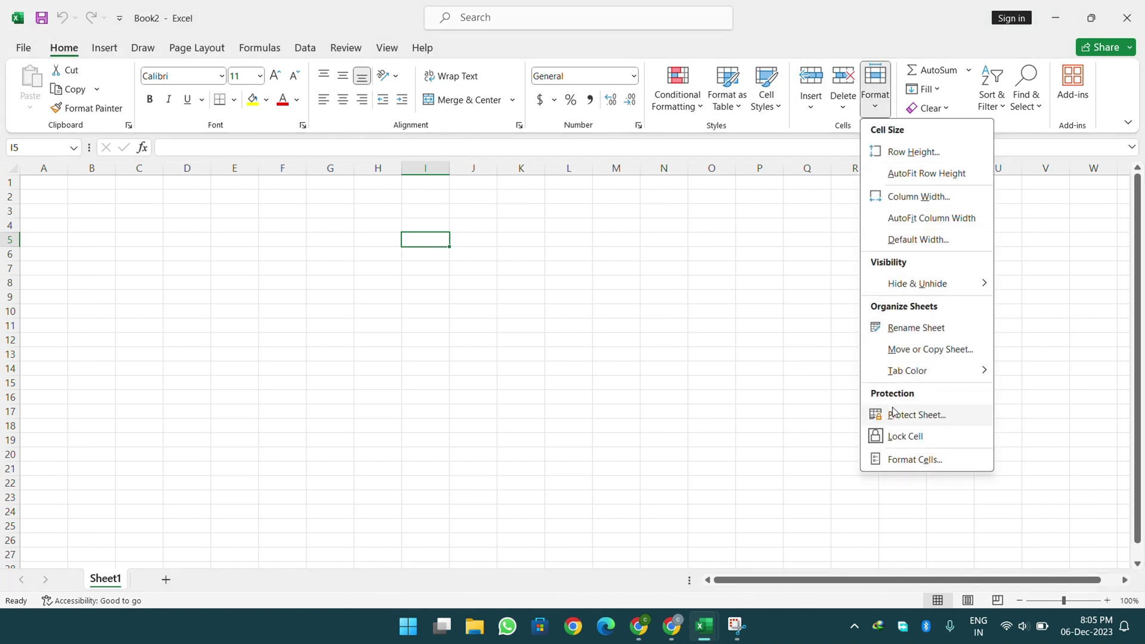
pyautogui.click(604, 235)
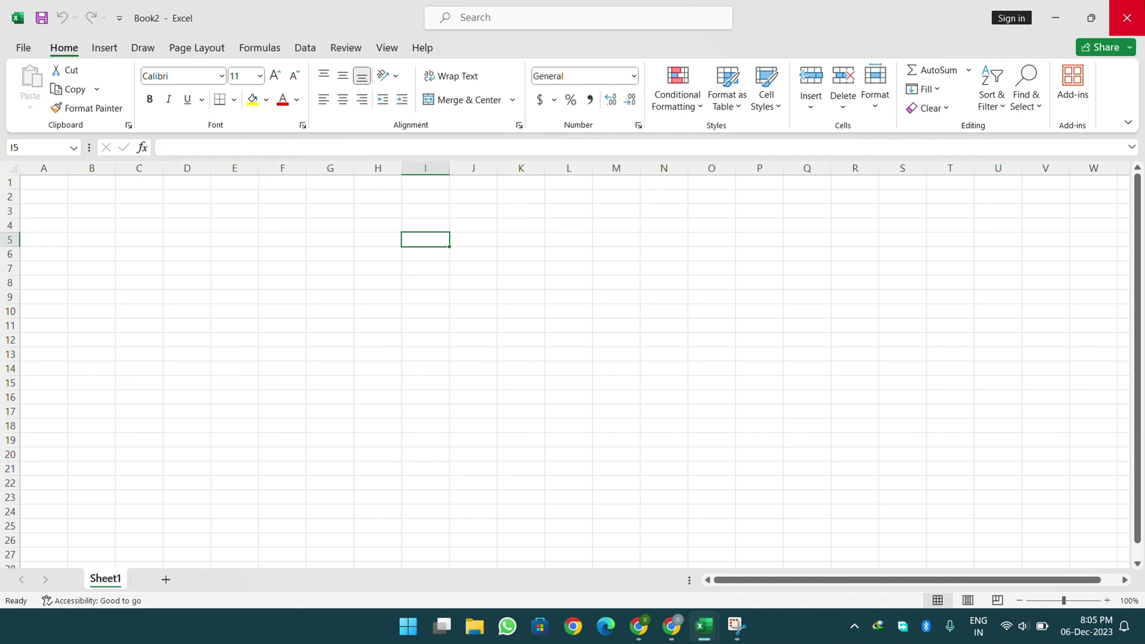
pyautogui.click(1127, 18)
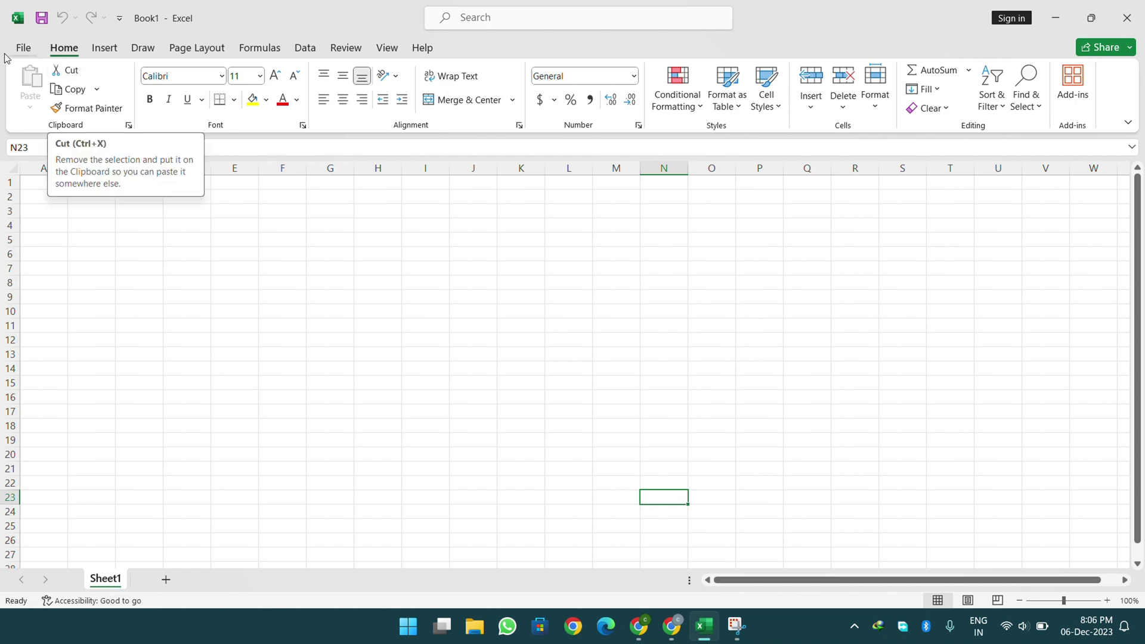
# - Open dell computer.xlsx from Recent, step through Sheet1–Sheet3 to Sheet4, and select G13
pyautogui.click(22, 49)
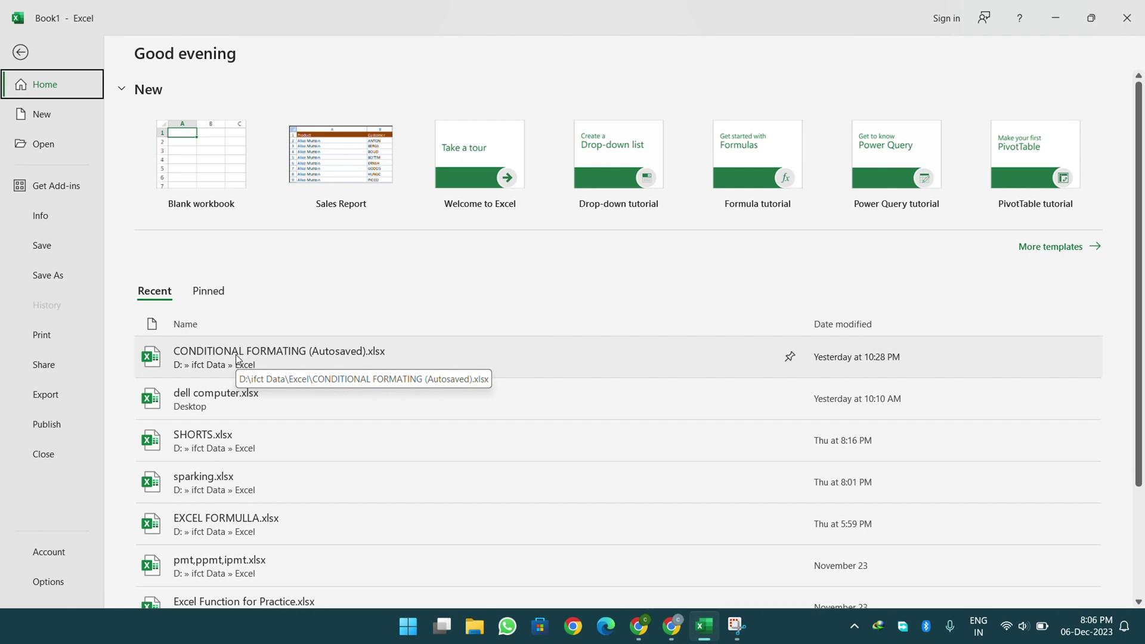
pyautogui.click(242, 398)
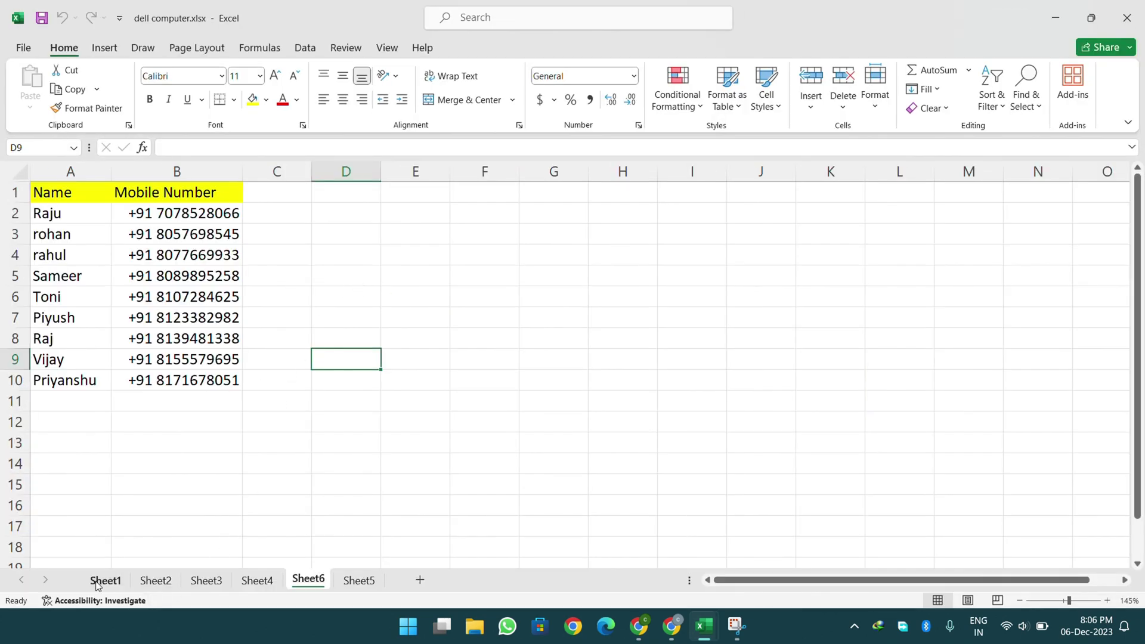
pyautogui.click(102, 582)
pyautogui.click(154, 582)
pyautogui.click(192, 582)
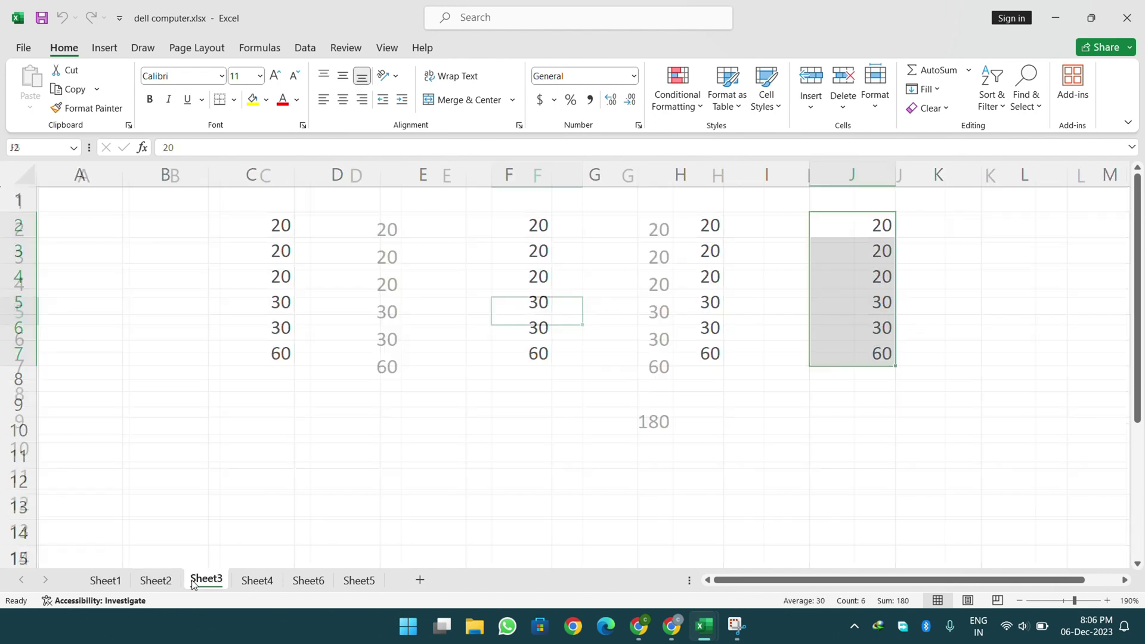
pyautogui.click(256, 581)
pyautogui.click(453, 492)
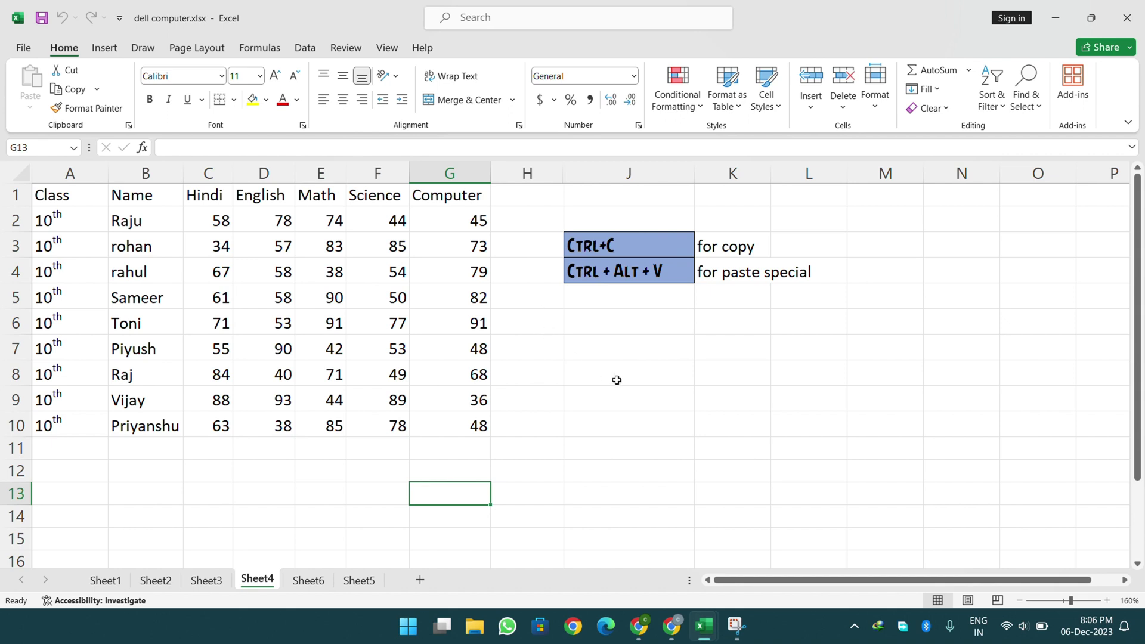
# - Start Protect Sheet from the Home Format menu, then back out of the dialog
pyautogui.click(875, 90)
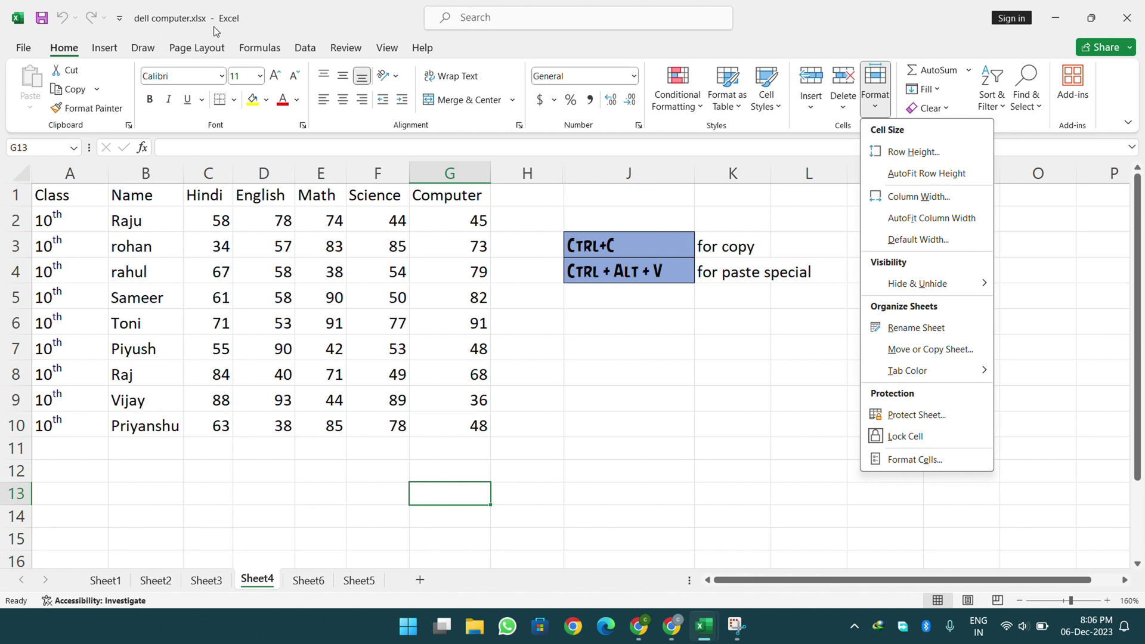
pyautogui.click(512, 363)
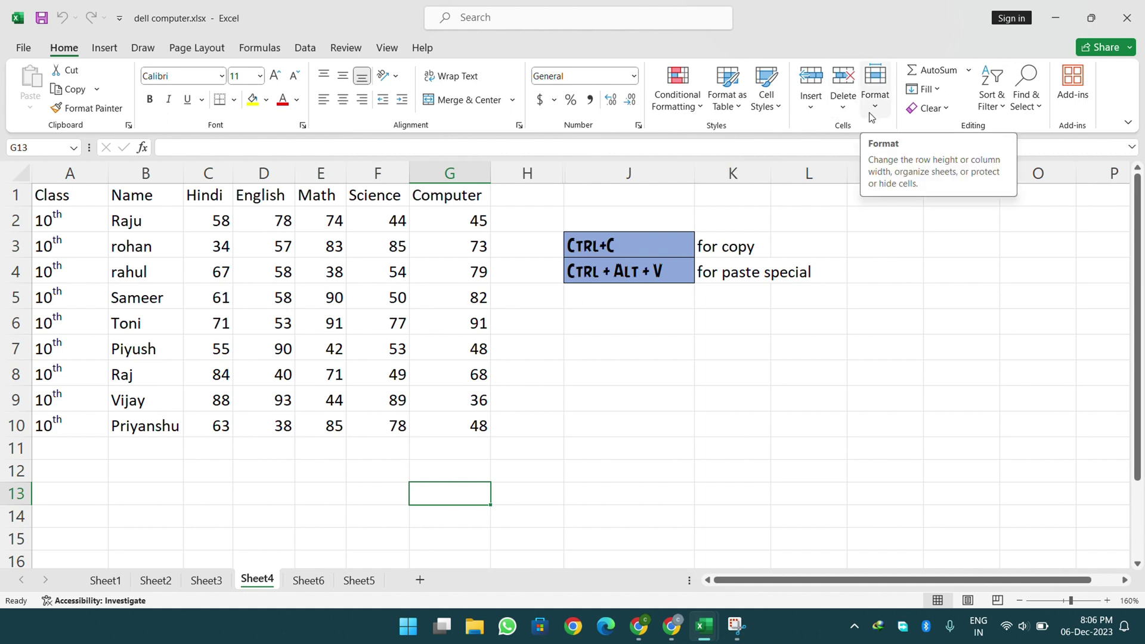
pyautogui.click(491, 28)
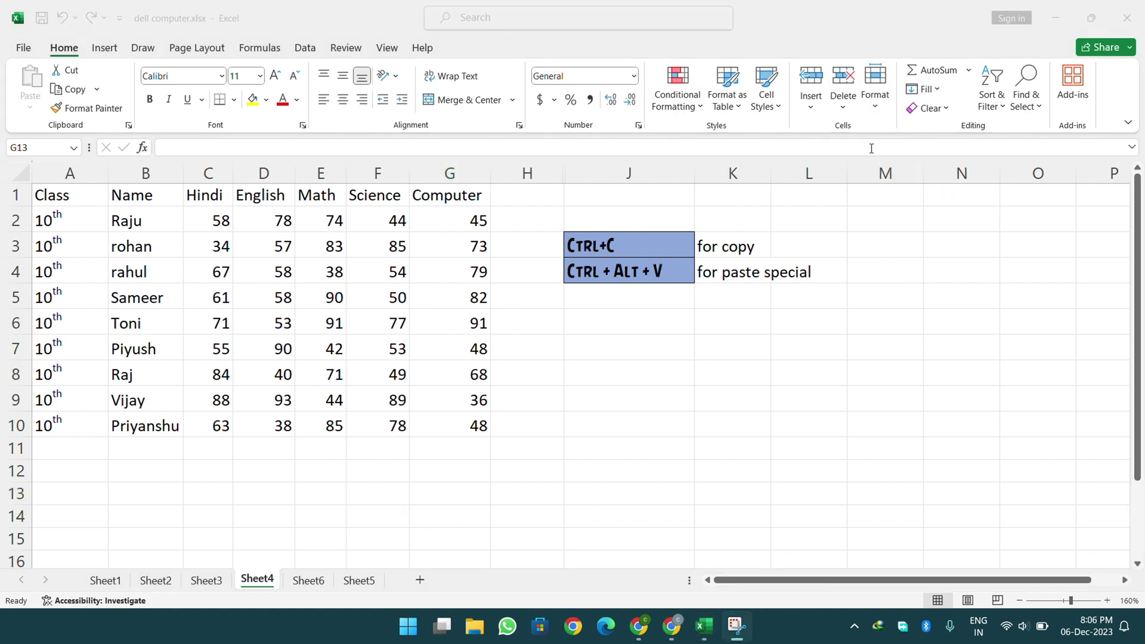
pyautogui.click(875, 113)
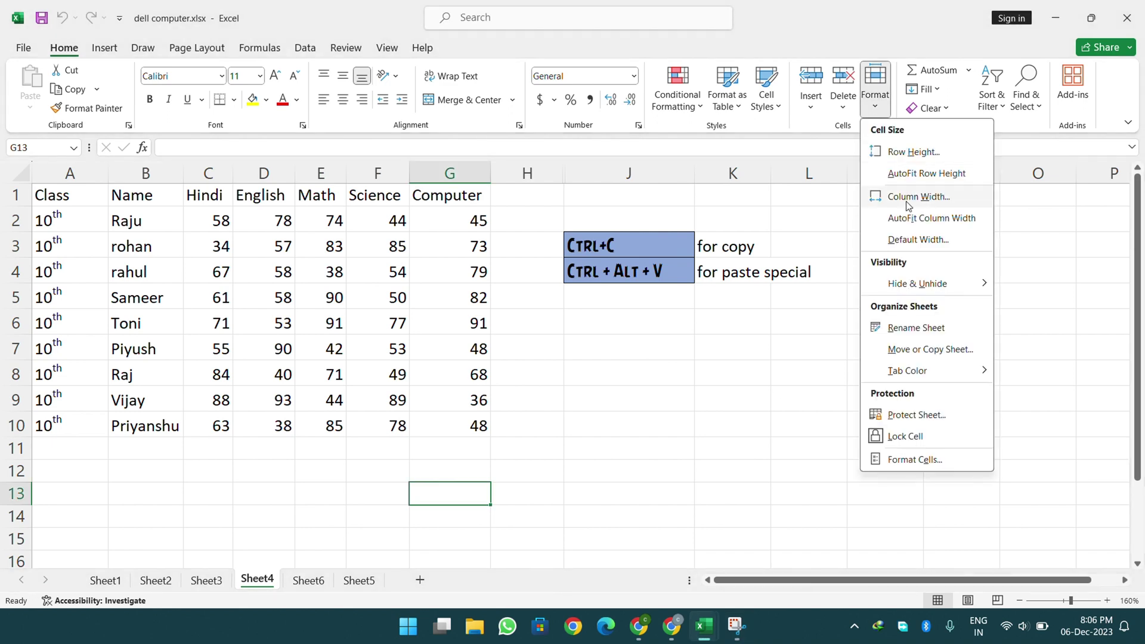
pyautogui.click(906, 421)
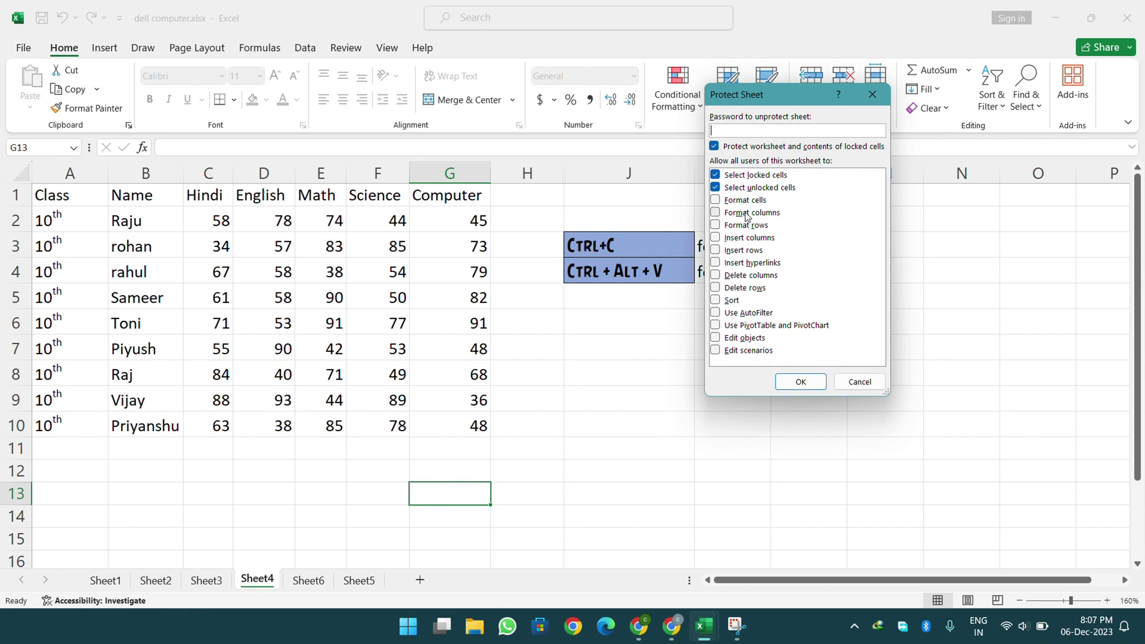
pyautogui.click(860, 381)
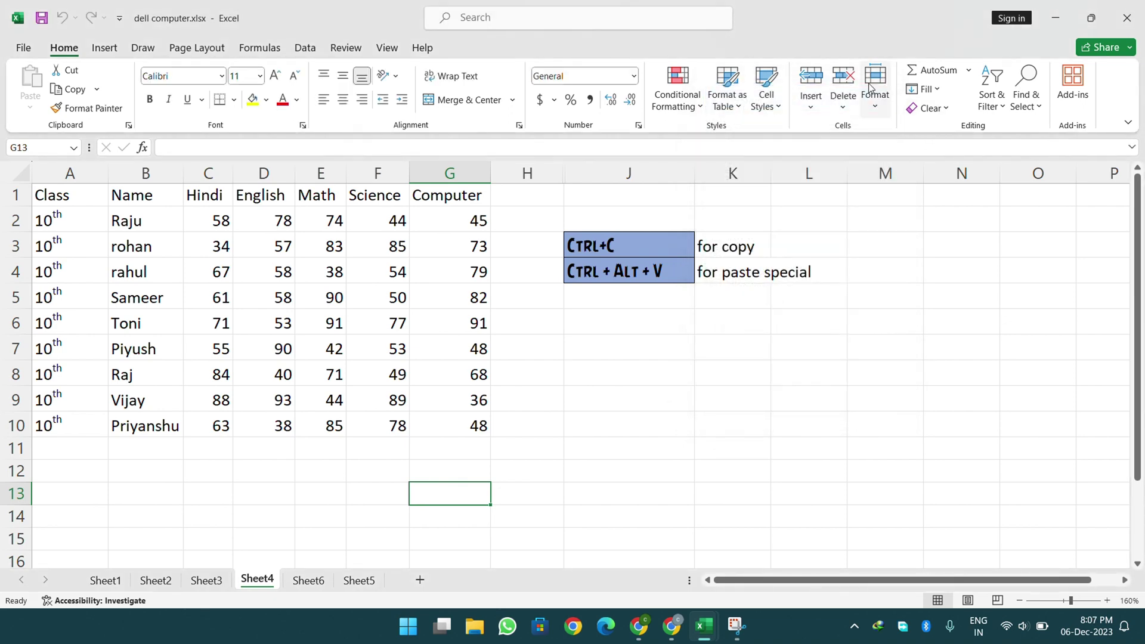
# - Protect Sheet4 with an entered and confirmed password, then select cell J6
pyautogui.click(874, 88)
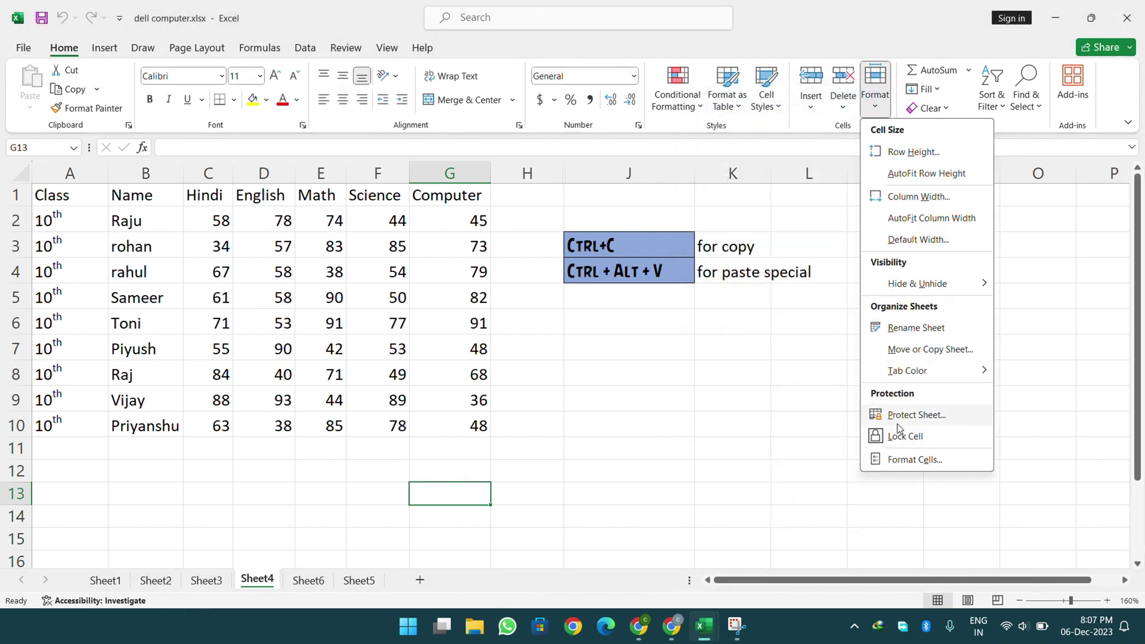
pyautogui.click(897, 421)
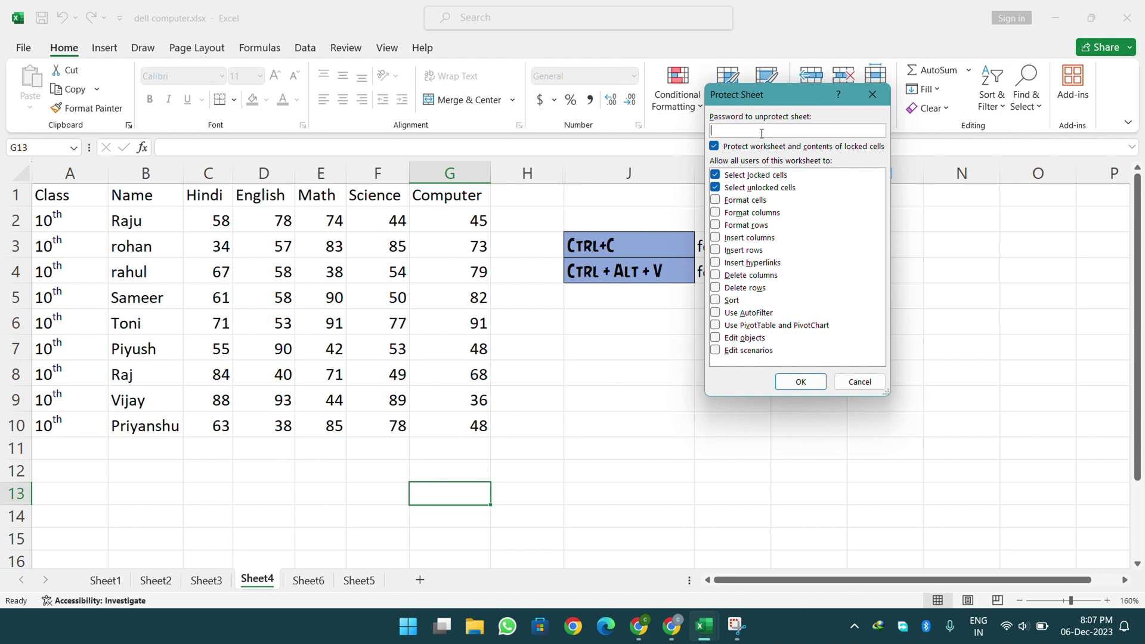
pyautogui.write('123')
pyautogui.press('Return')
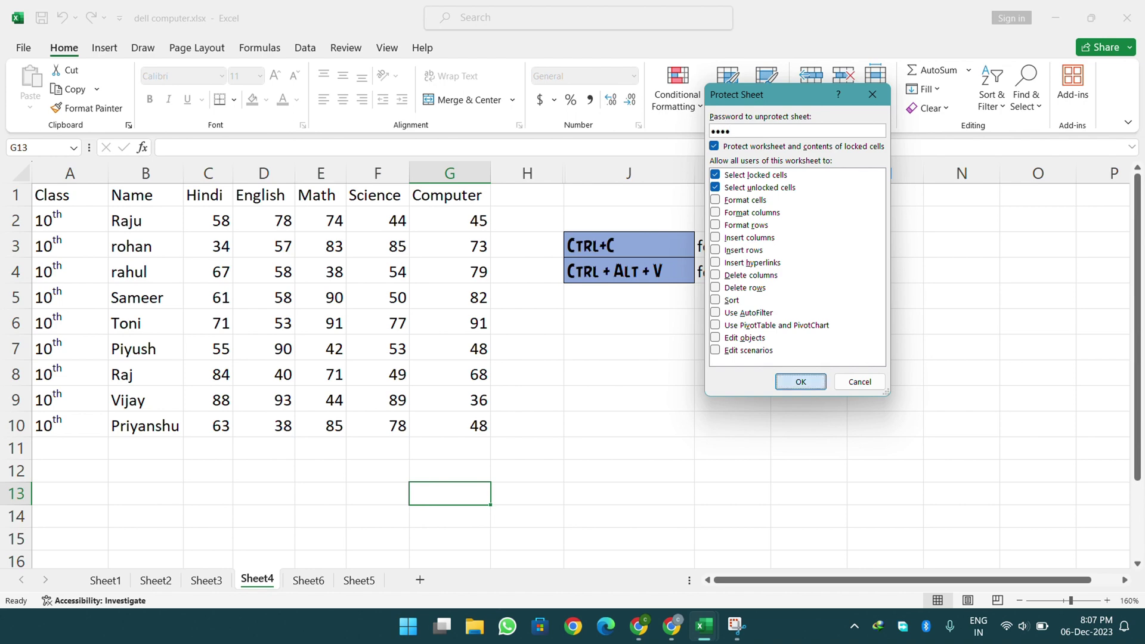
pyautogui.write('12')
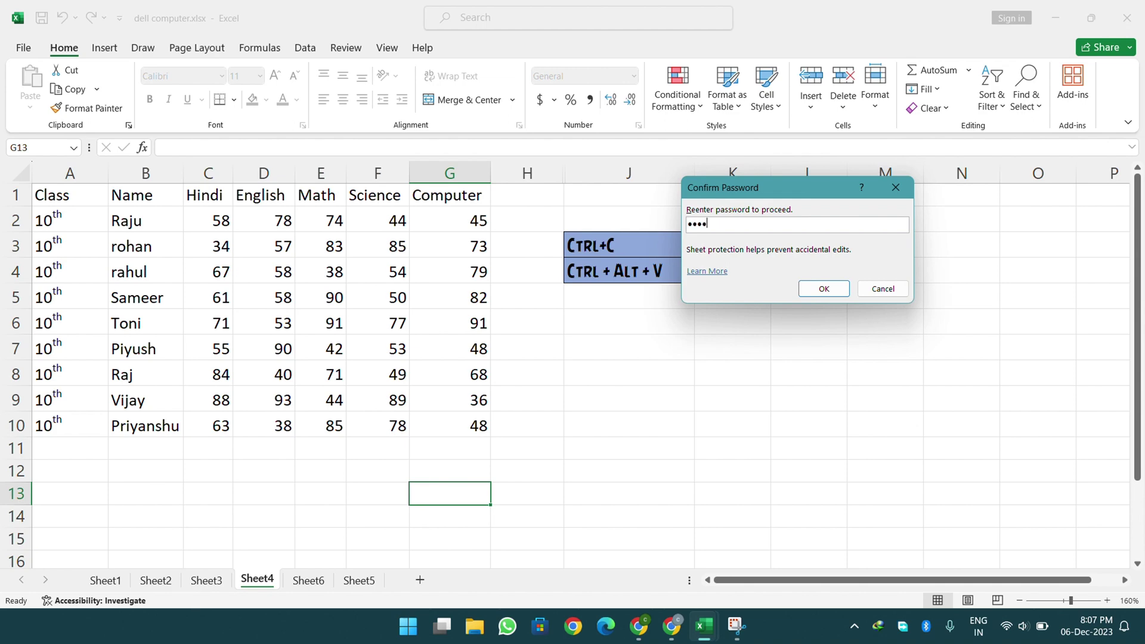
pyautogui.press('Return')
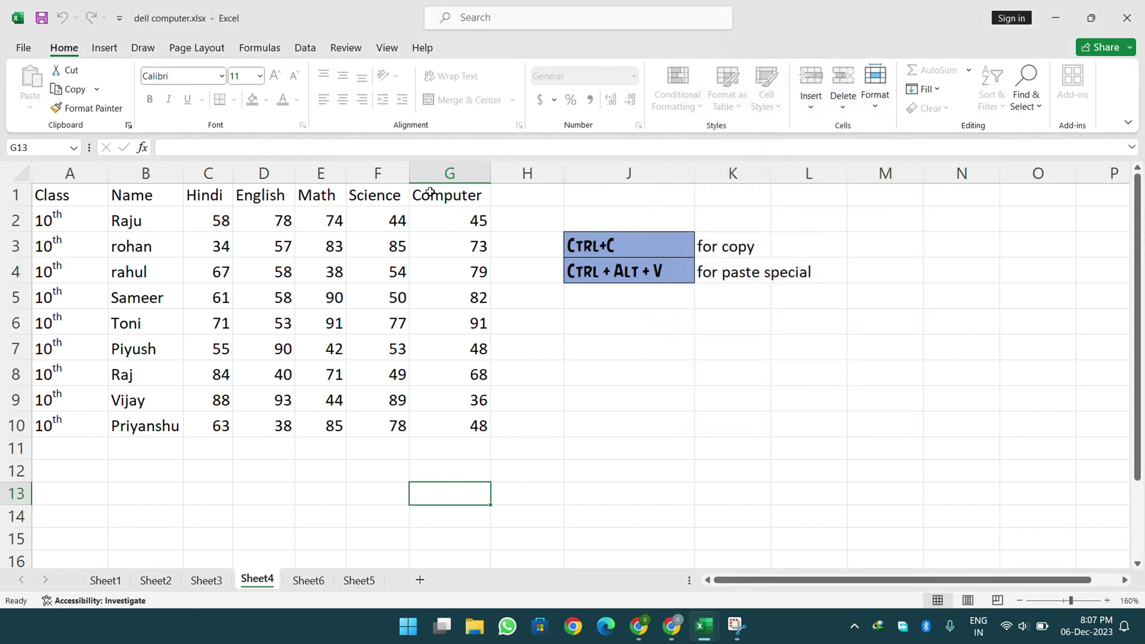
pyautogui.click(567, 319)
pyautogui.click(600, 351)
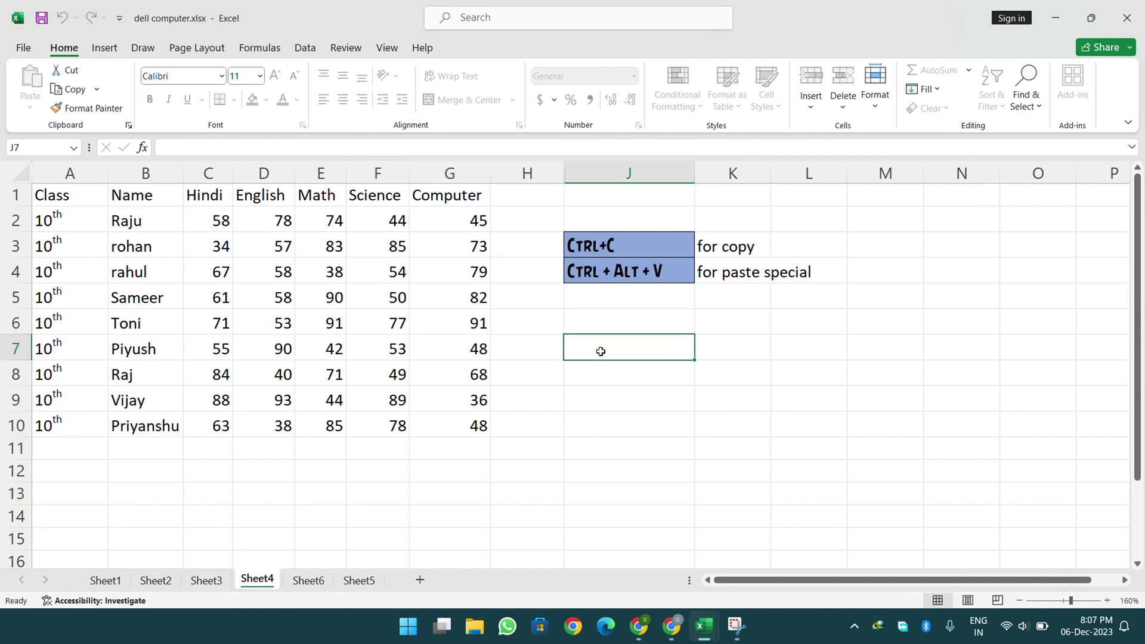
pyautogui.doubleClick(602, 355)
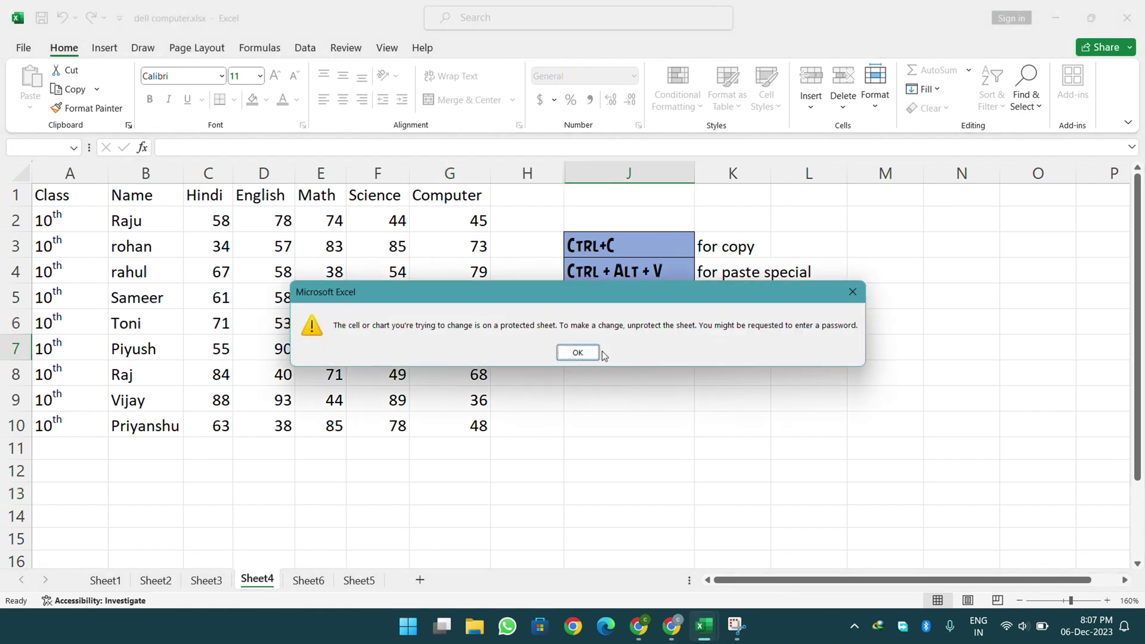
pyautogui.click(582, 354)
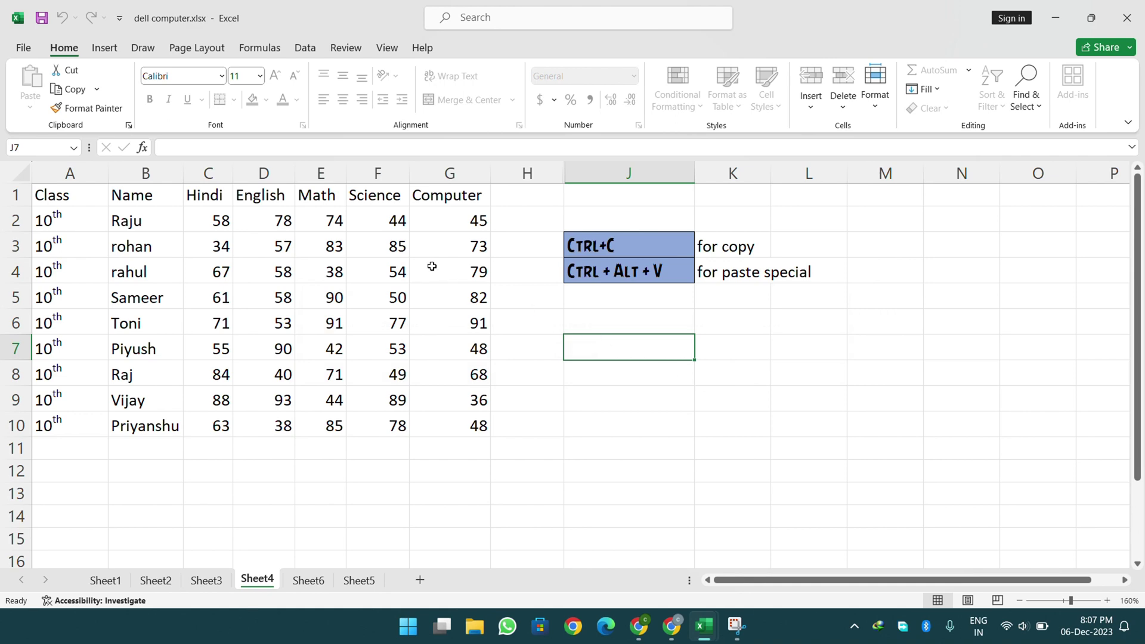
pyautogui.moveTo(212, 224); pyautogui.dragTo(427, 407)
pyautogui.press('Delete')
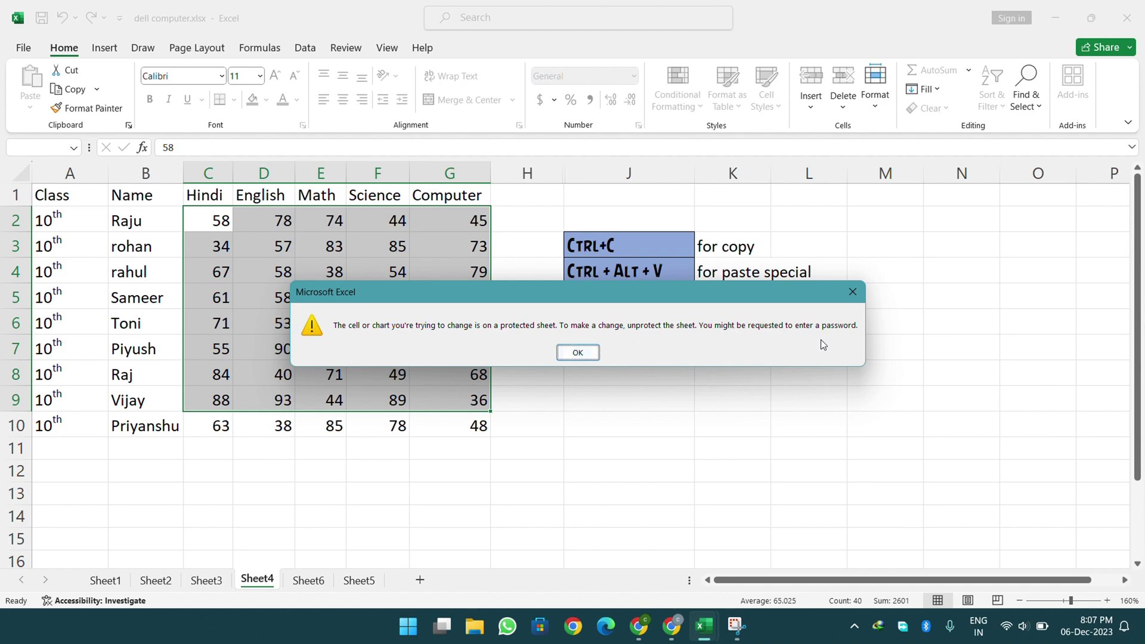
pyautogui.click(580, 352)
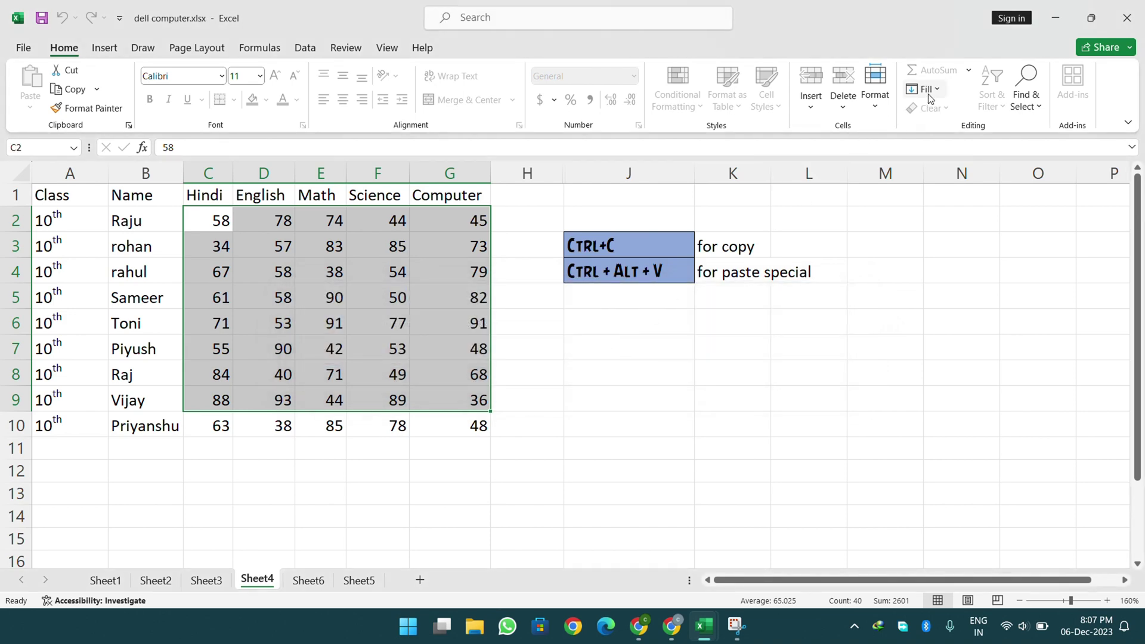
# - Unprotect Sheet4 via Format > Unprotect Sheet by entering the sheet password
pyautogui.click(887, 209)
pyautogui.click(924, 89)
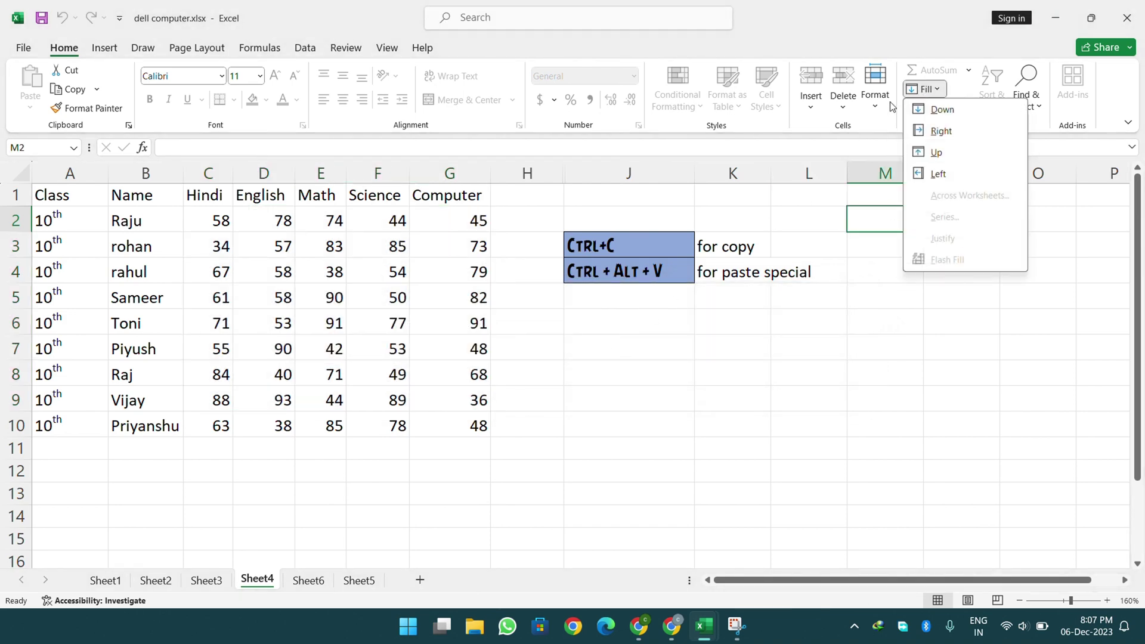
pyautogui.click(875, 84)
pyautogui.click(875, 83)
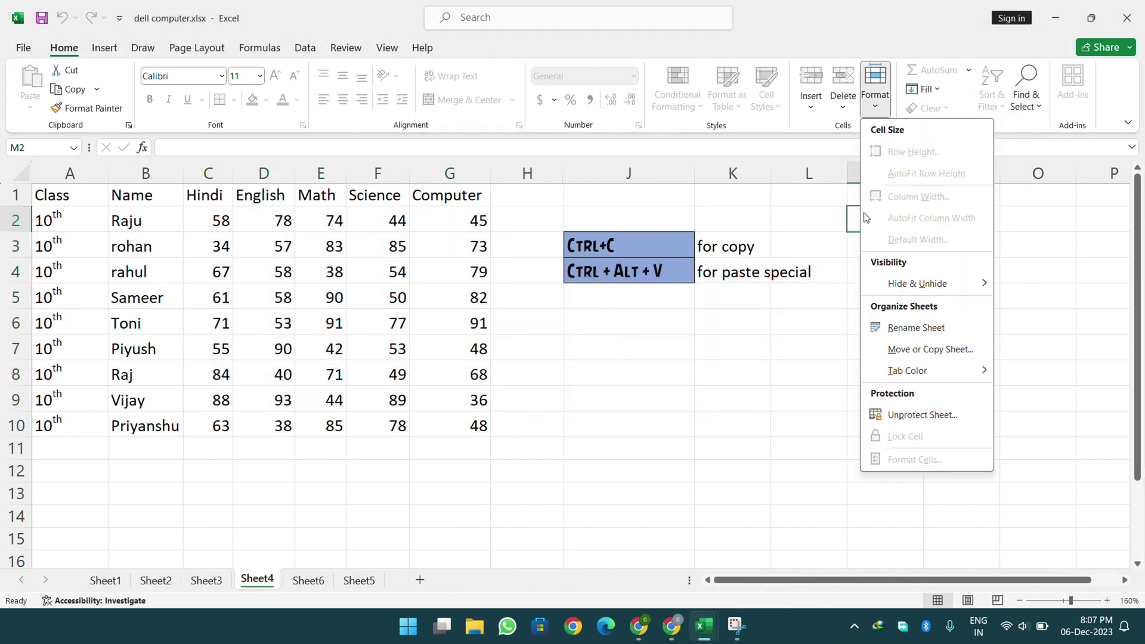
pyautogui.click(922, 415)
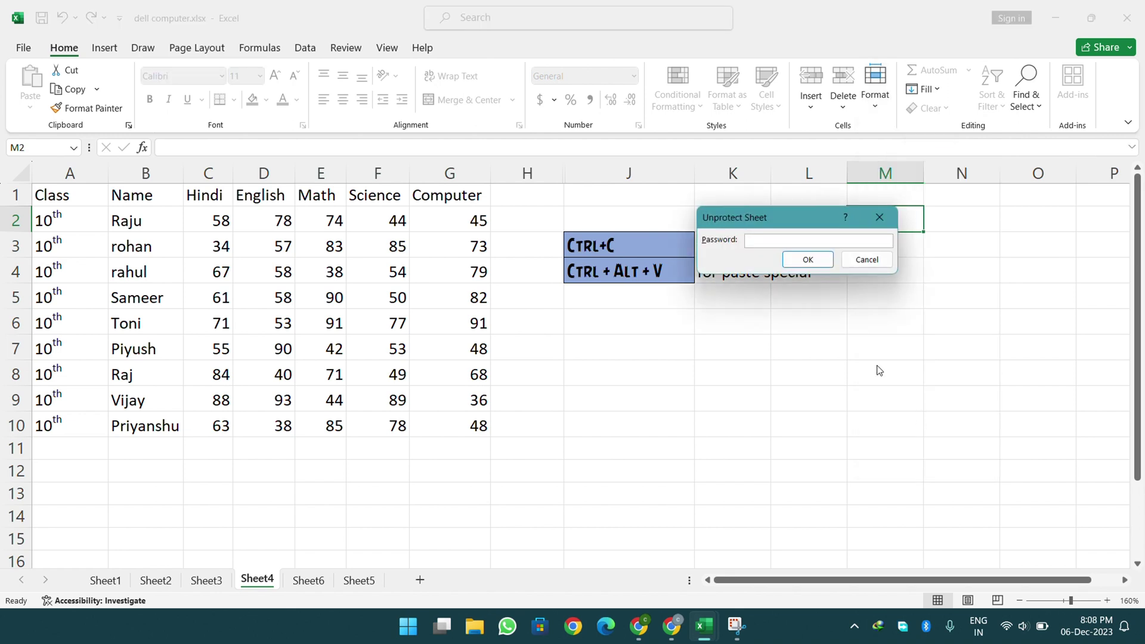
pyautogui.write('1234')
pyautogui.click(807, 260)
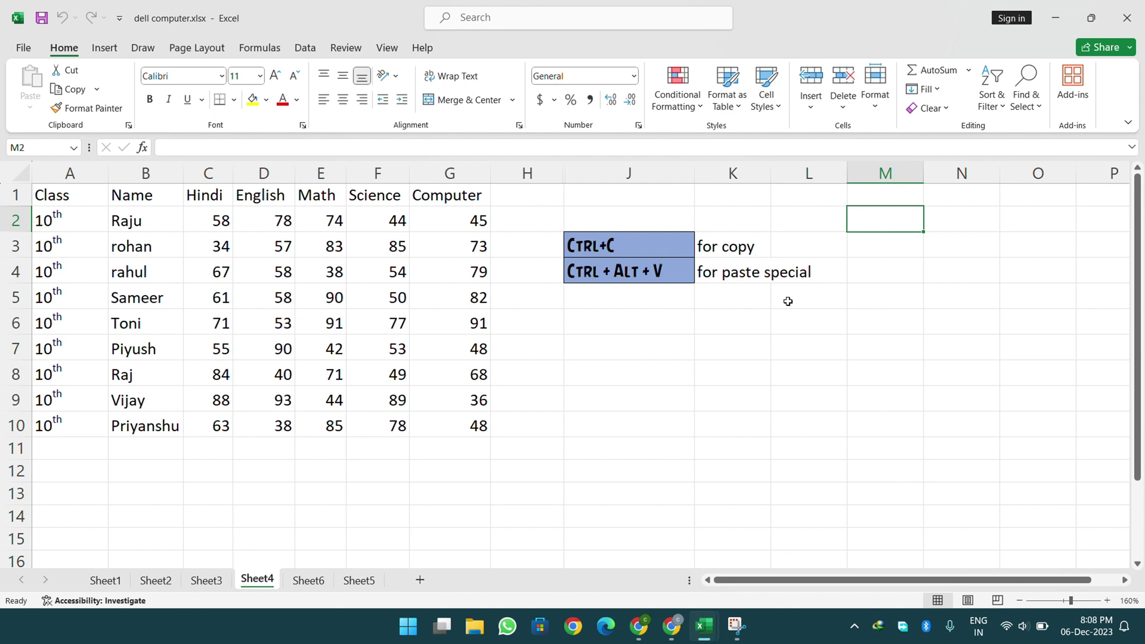
# - Enter 1234 in cell J8 to confirm the sheet is editable
pyautogui.click(594, 365)
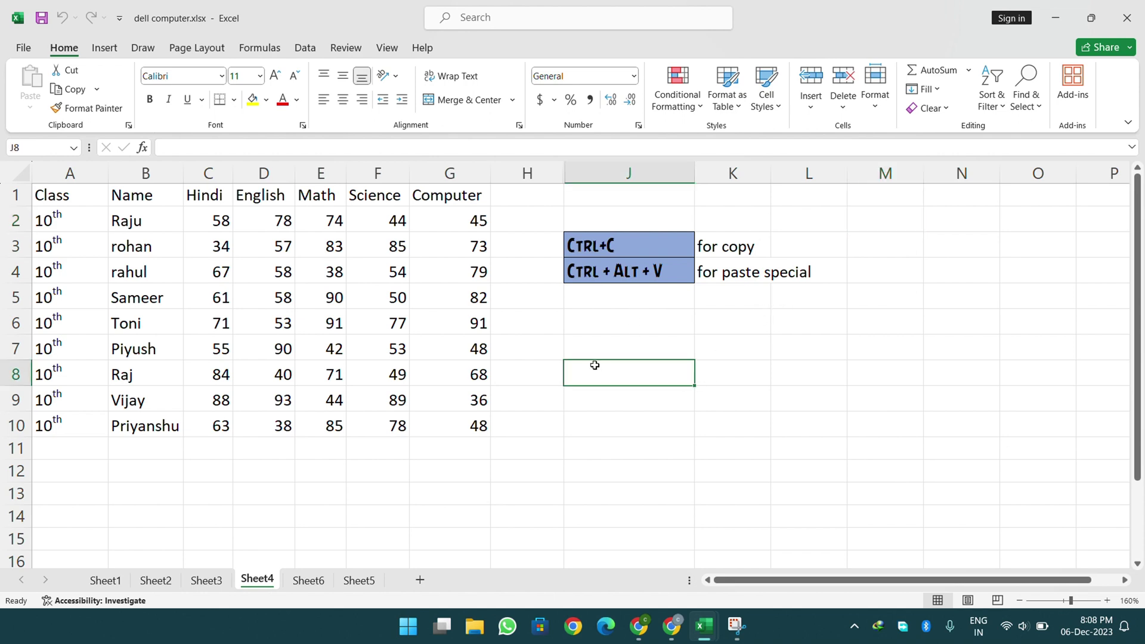
pyautogui.write('123')
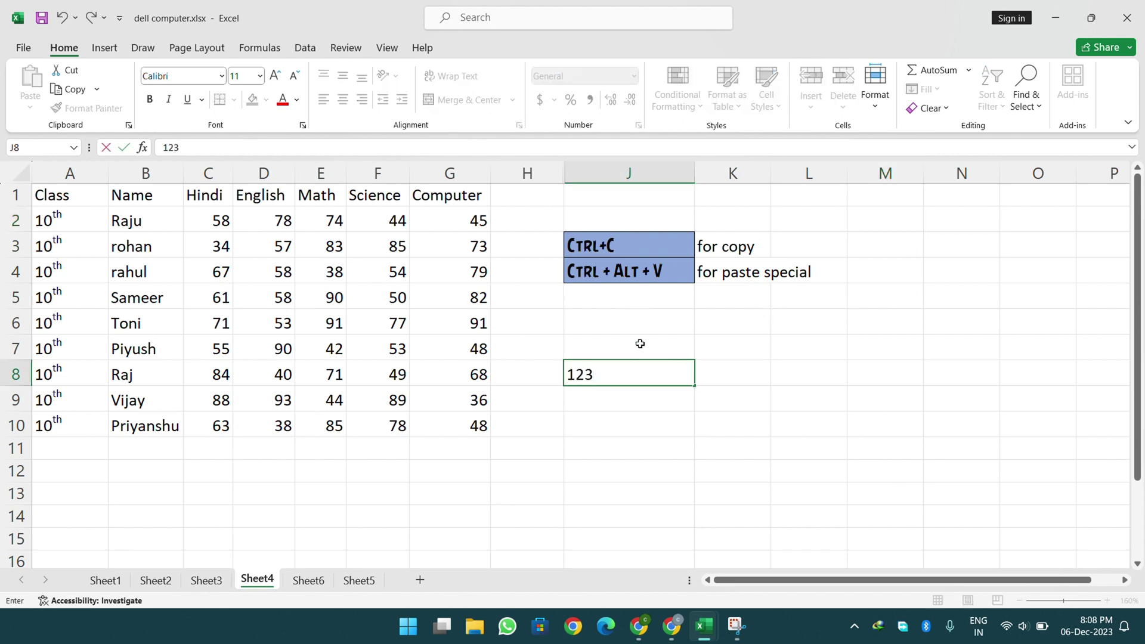
pyautogui.write('4')
pyautogui.press('Return')
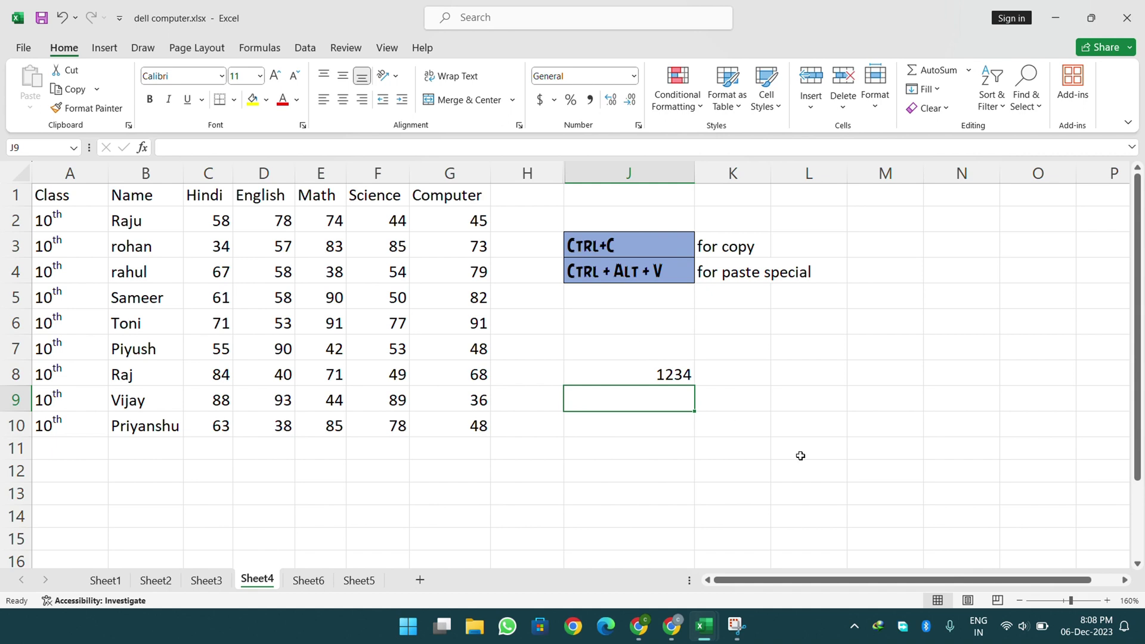
pyautogui.click(876, 89)
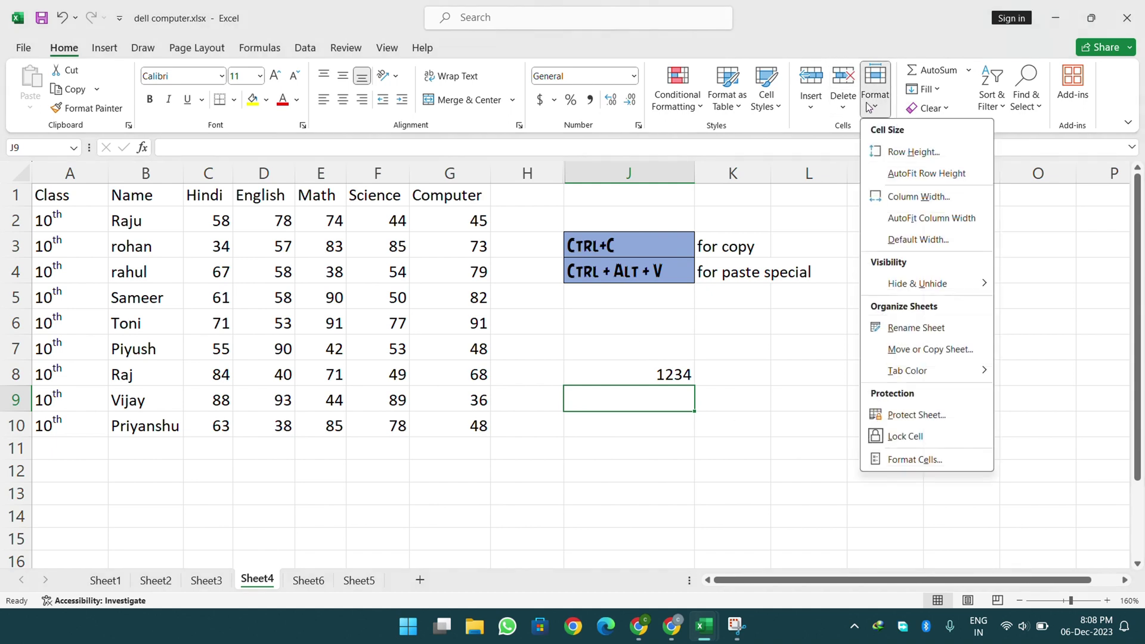
pyautogui.click(820, 441)
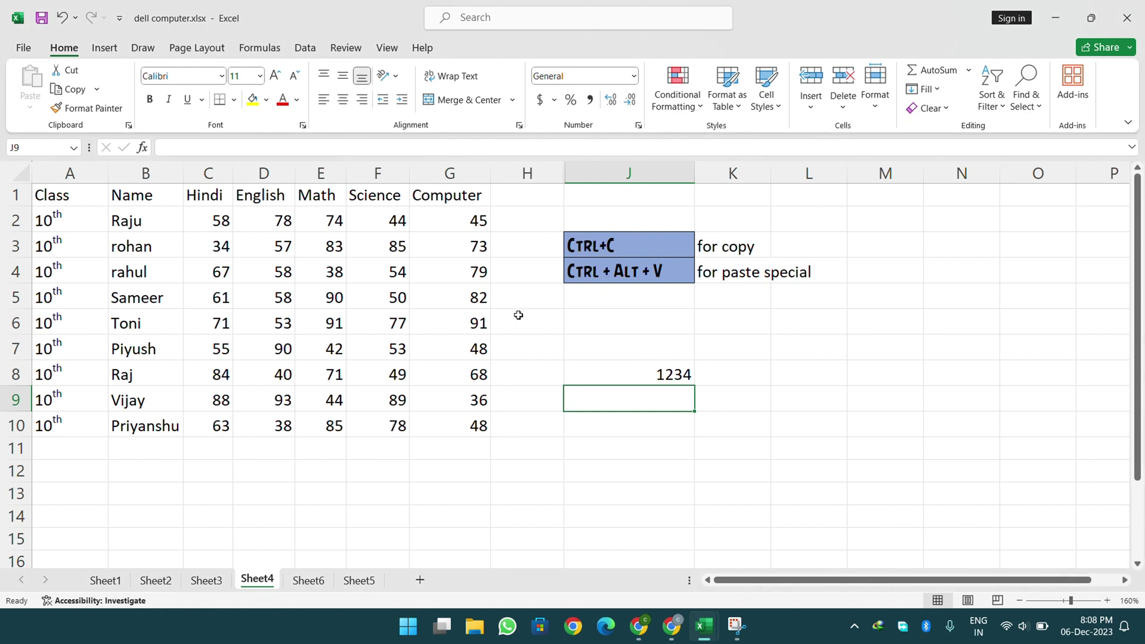
pyautogui.scroll(-2, 708, 304)
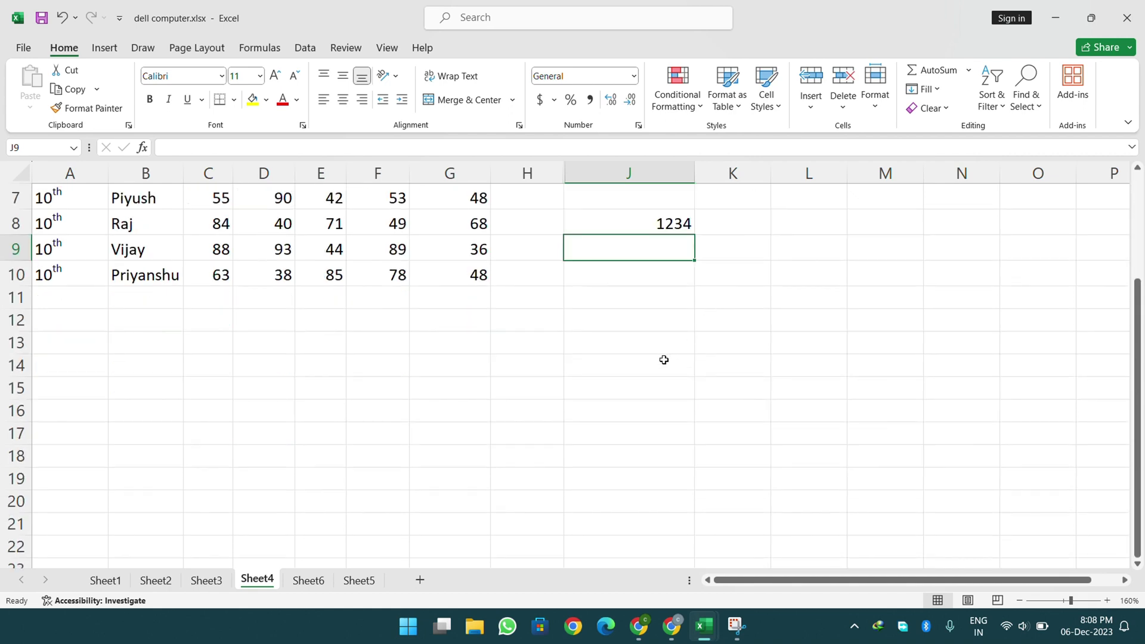
# - Select the marks table A1:G10, deselect it, and bring up the Format menu's Lock Cell option
pyautogui.scroll(2, 662, 361)
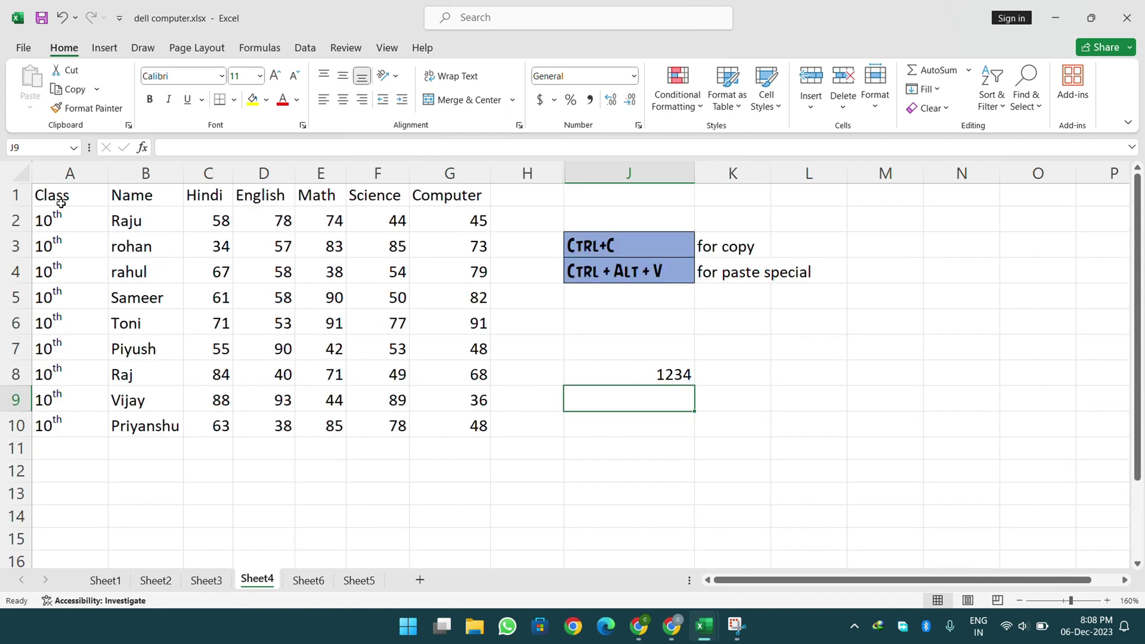
pyautogui.moveTo(56, 197); pyautogui.dragTo(445, 440)
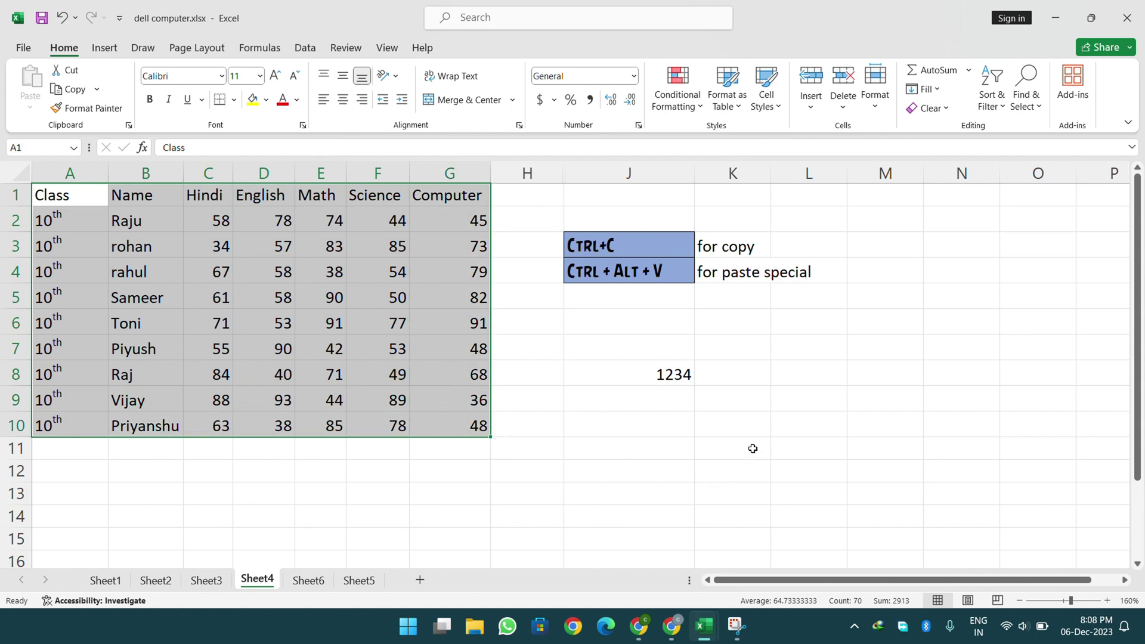
pyautogui.click(850, 353)
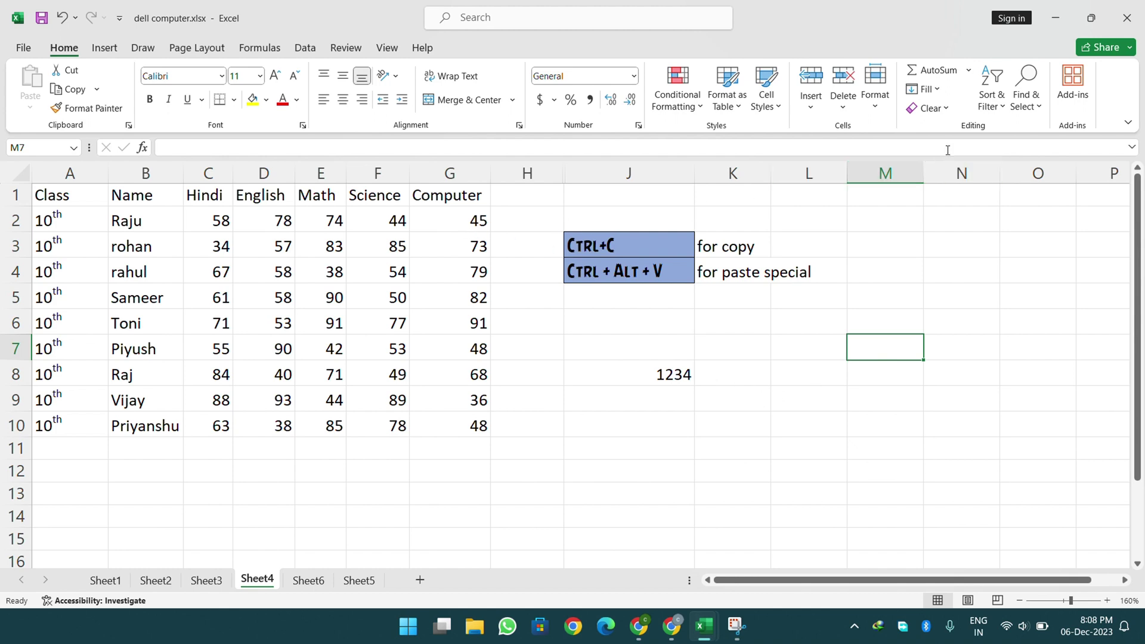
pyautogui.click(875, 87)
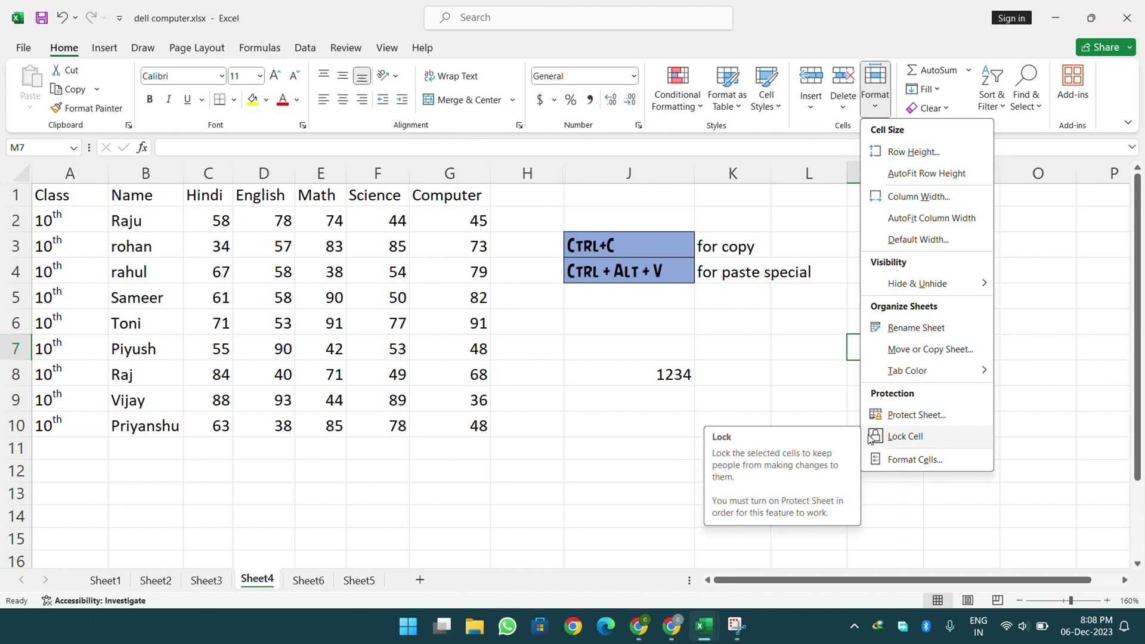
# - Toggle Lock Cell on M7, then Ctrl+arrow from F8 to the sheet's end and back to A1
pyautogui.click(870, 437)
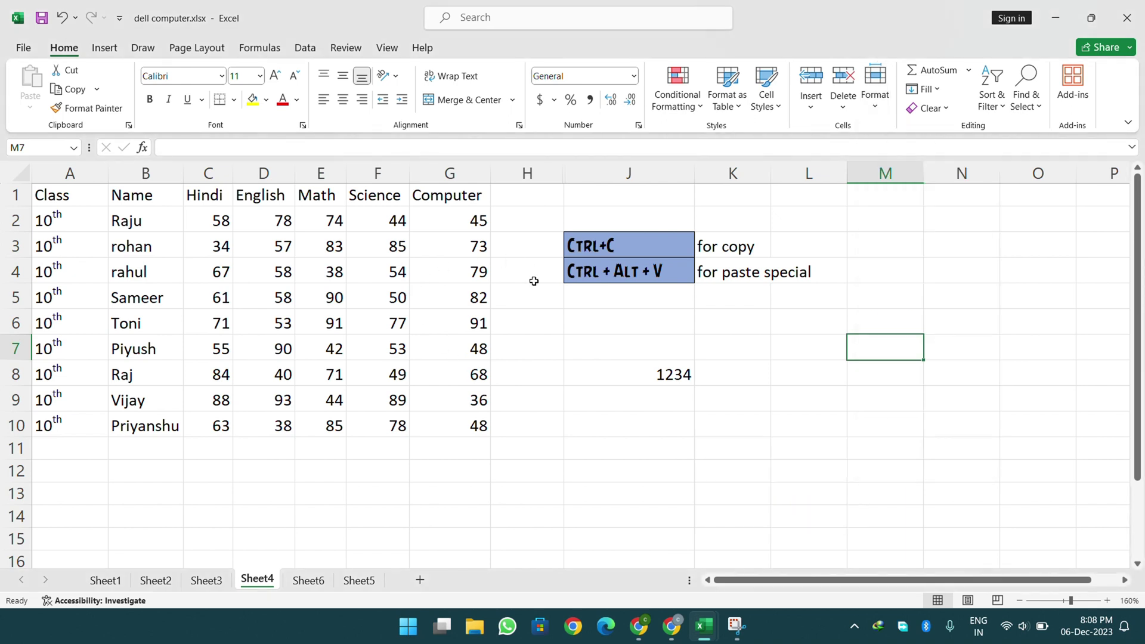
pyautogui.click(382, 374)
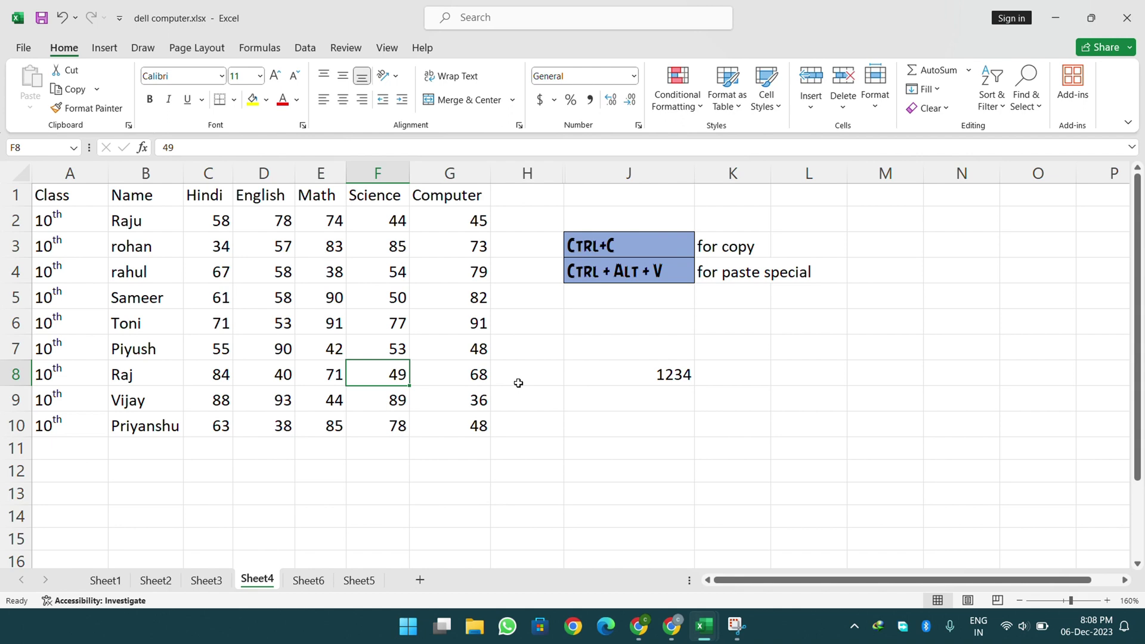
pyautogui.press('Right')
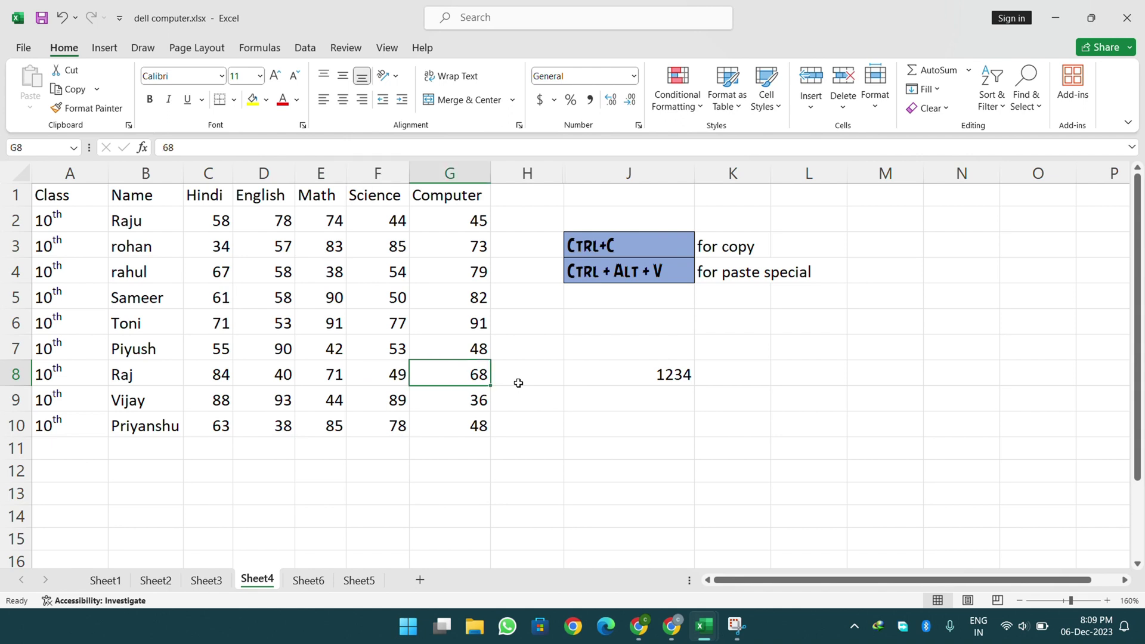
pyautogui.hotkey('ctrl', 'Right')
pyautogui.hotkey('ctrl', 'Right')
pyautogui.hotkey('ctrl', 'Down')
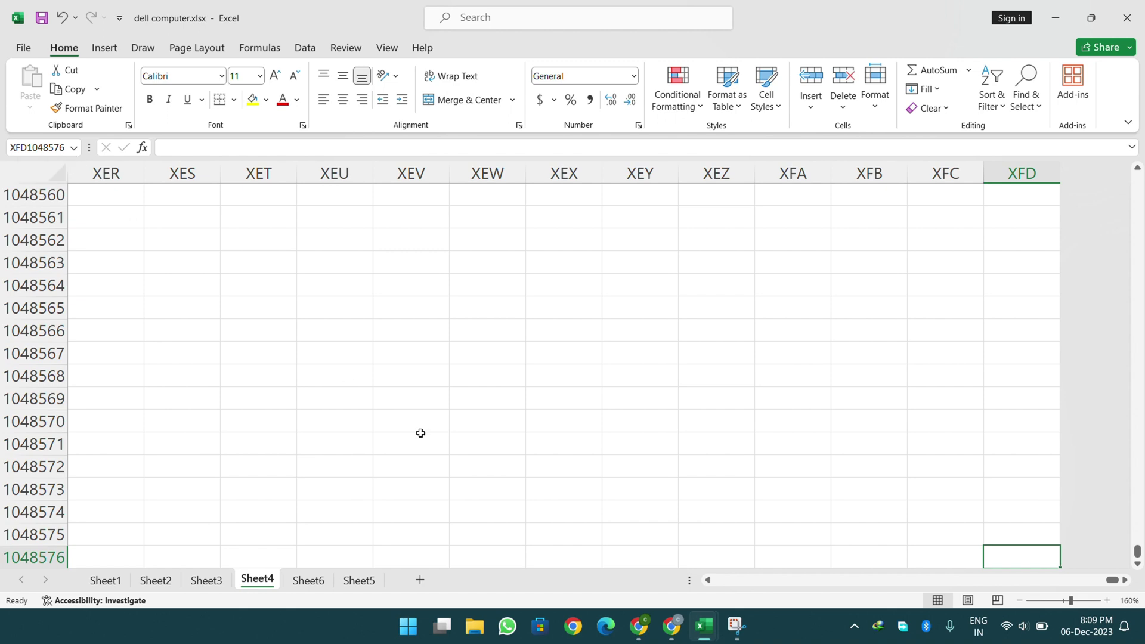
pyautogui.hotkey('ctrl', 'Left')
pyautogui.hotkey('ctrl', 'Up')
pyautogui.hotkey('ctrl', 'Up')
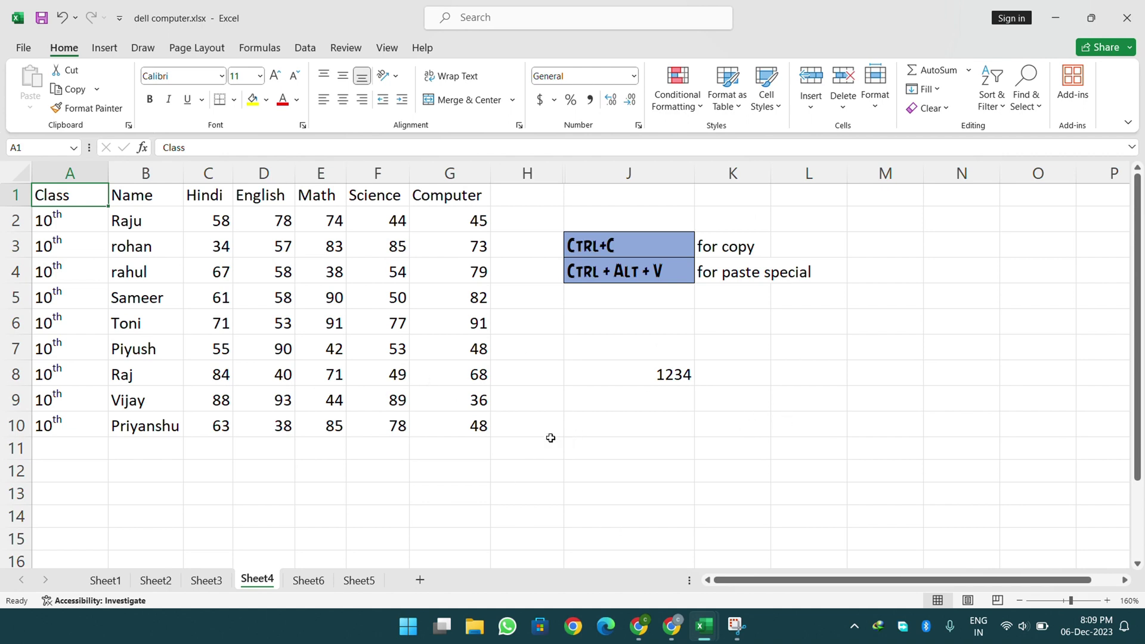
pyautogui.click(875, 99)
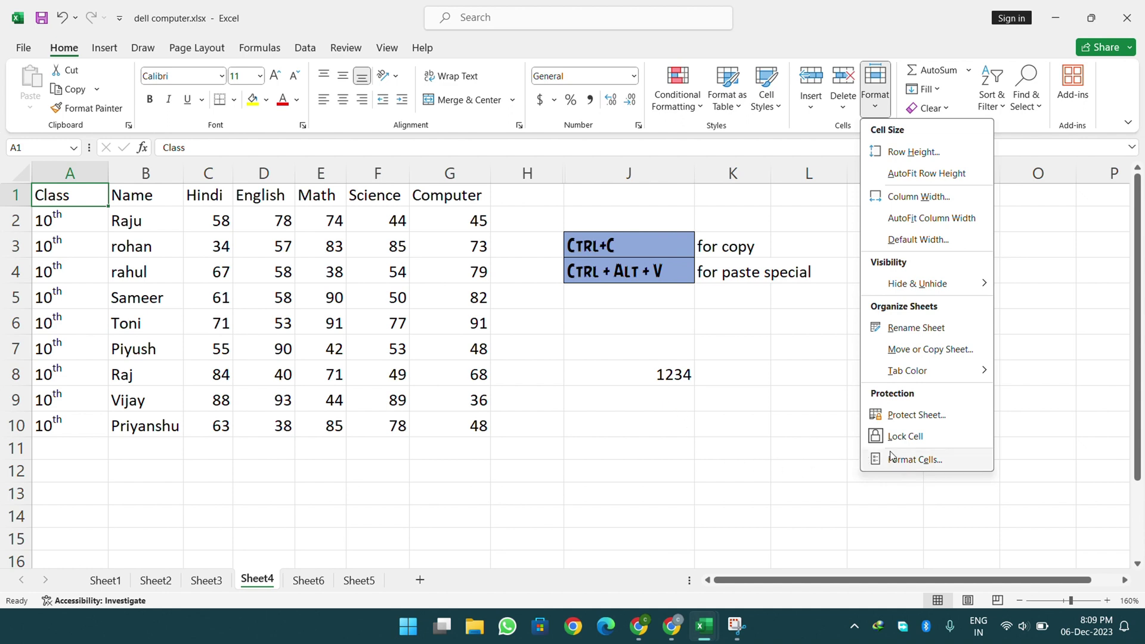
# - Select the whole sheet with the corner button and with Ctrl+A, clearing each selection
pyautogui.click(671, 396)
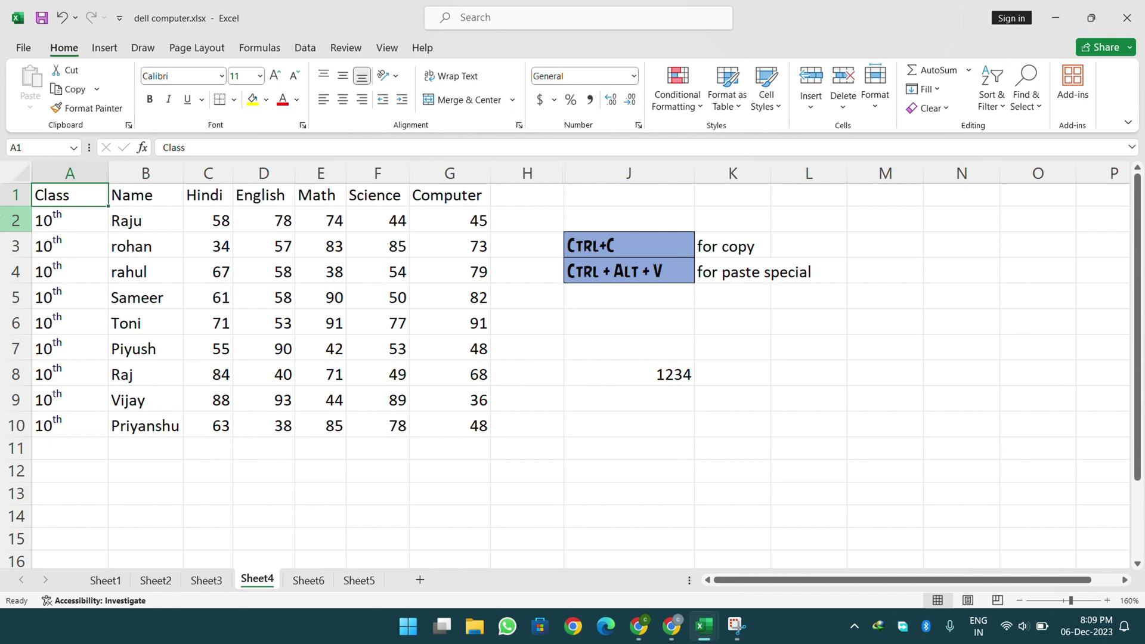
pyautogui.click(21, 172)
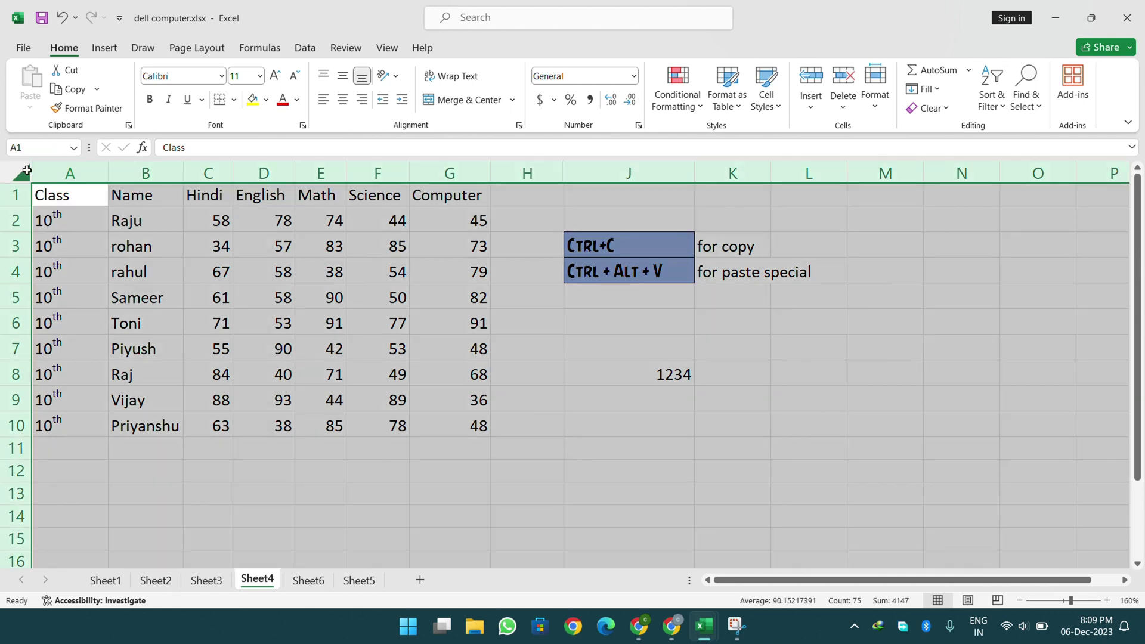
pyautogui.click(358, 450)
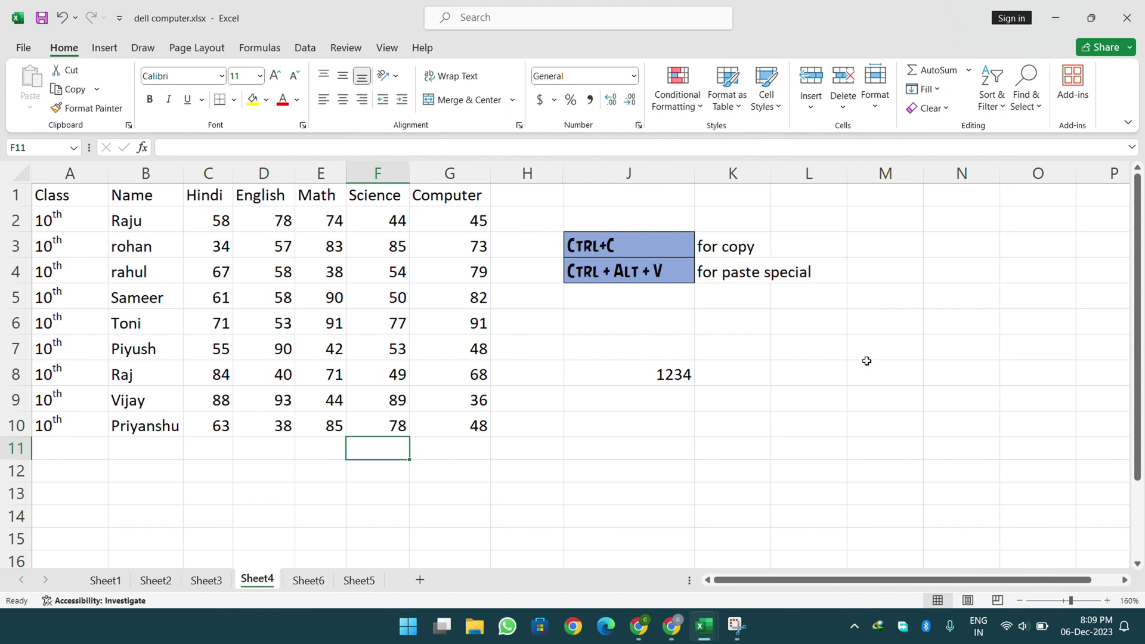
pyautogui.hotkey('ctrl', 'a')
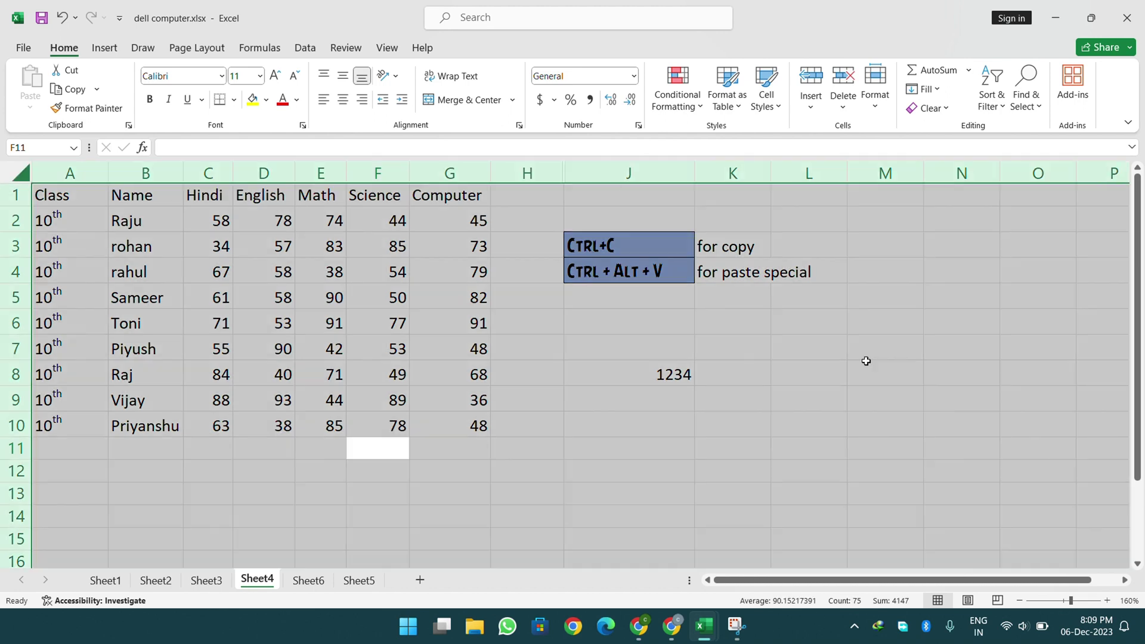
pyautogui.click(1025, 292)
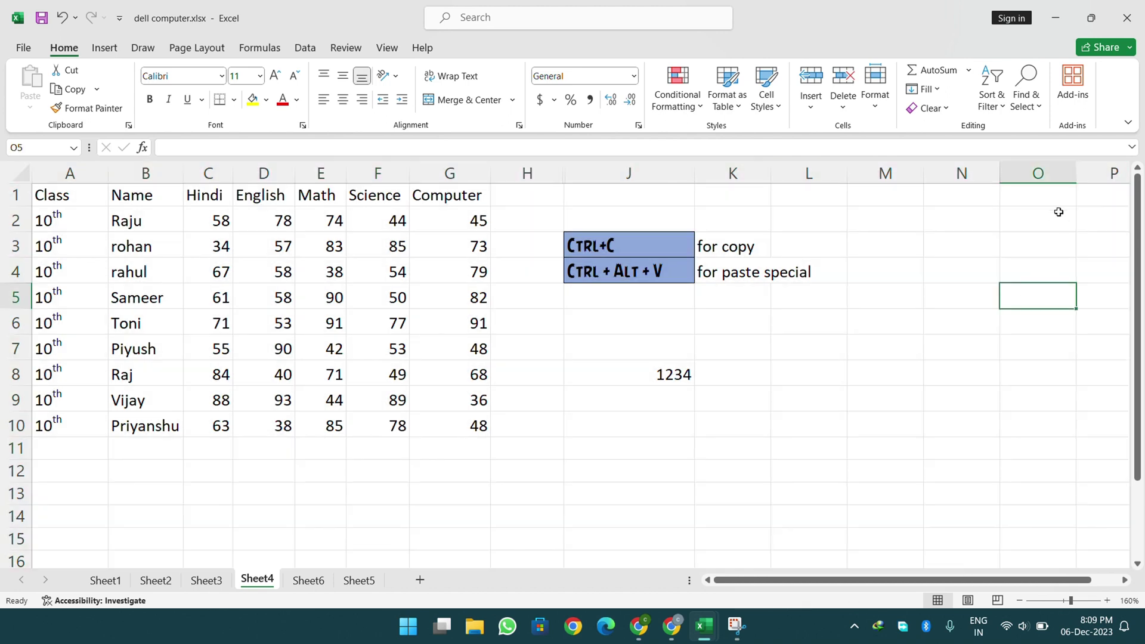
# - Browse Find & Select, then select all cells from M8 with Ctrl+A and bring up Format
pyautogui.click(1035, 120)
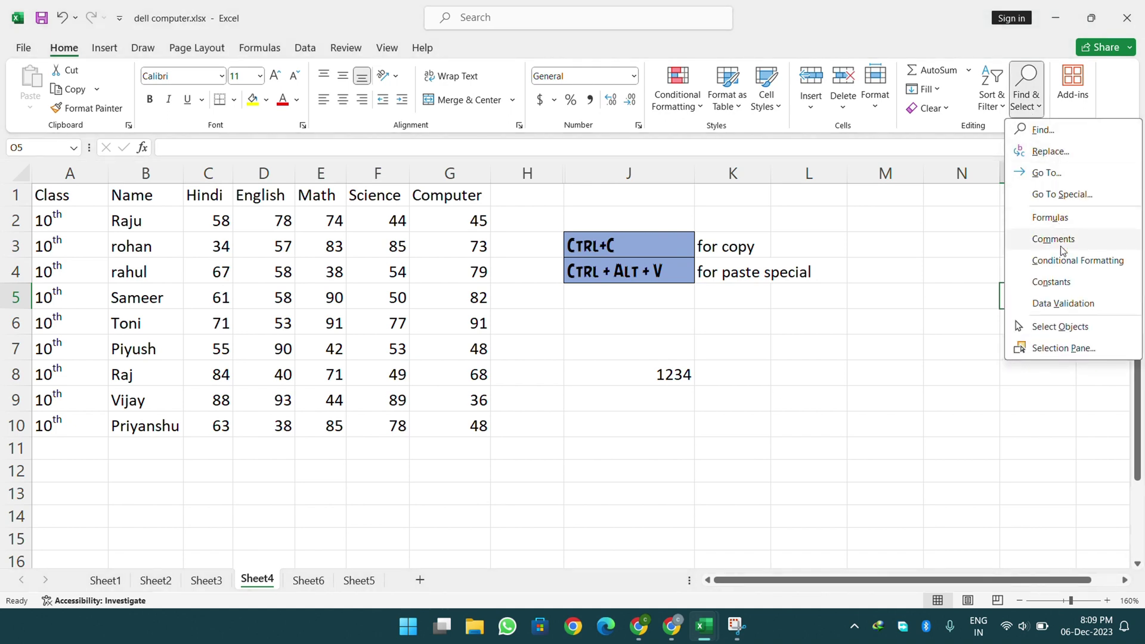
pyautogui.click(965, 240)
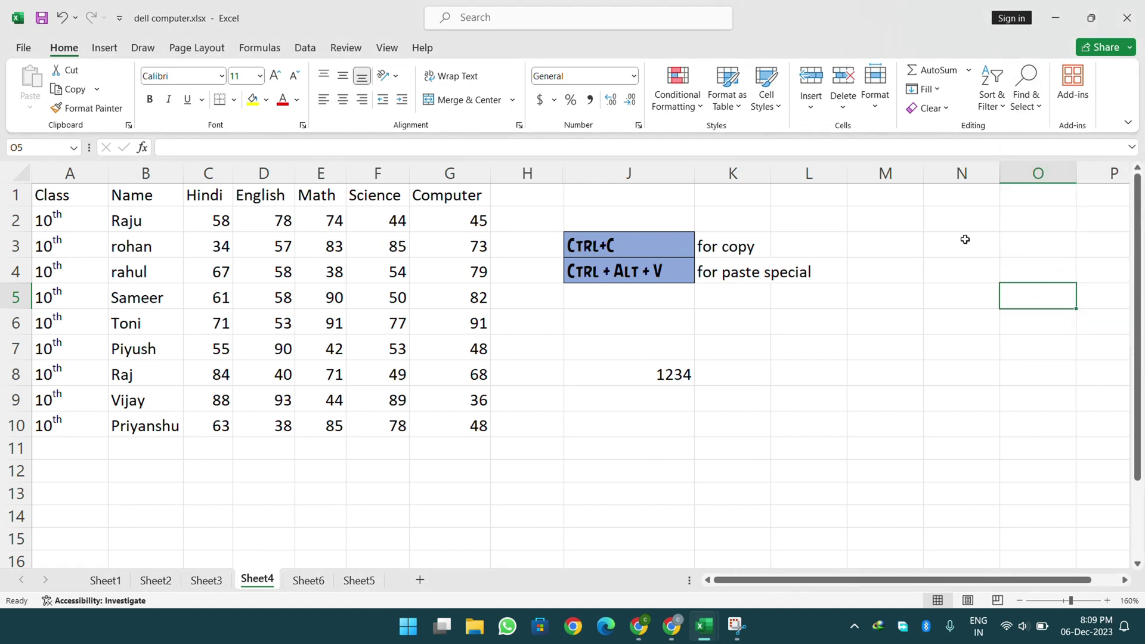
pyautogui.click(1012, 112)
pyautogui.click(931, 276)
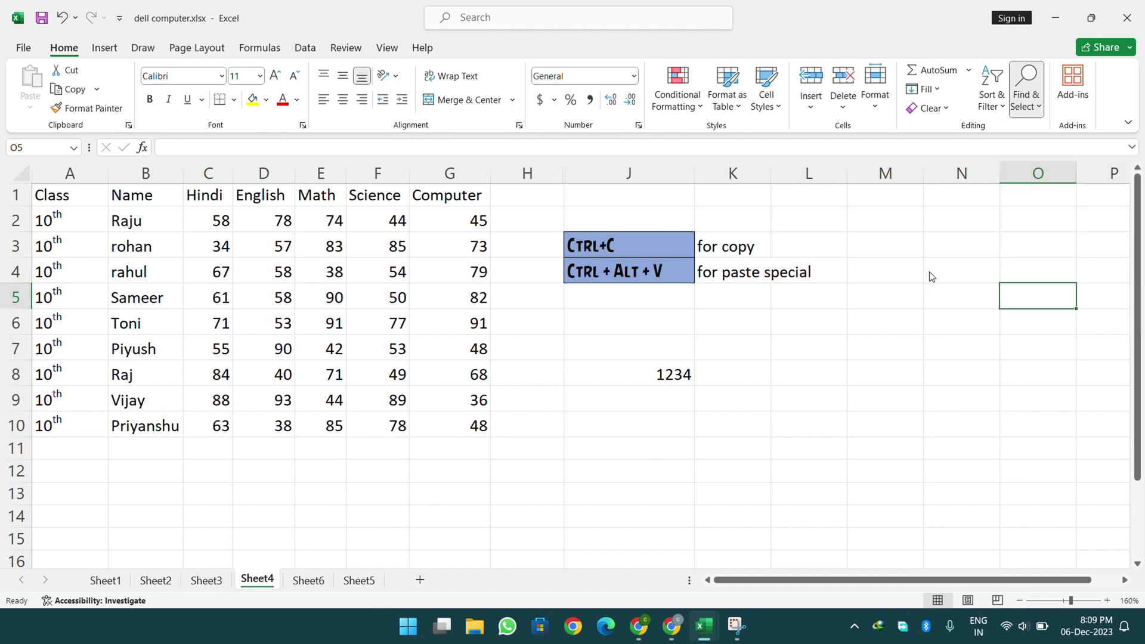
pyautogui.click(897, 387)
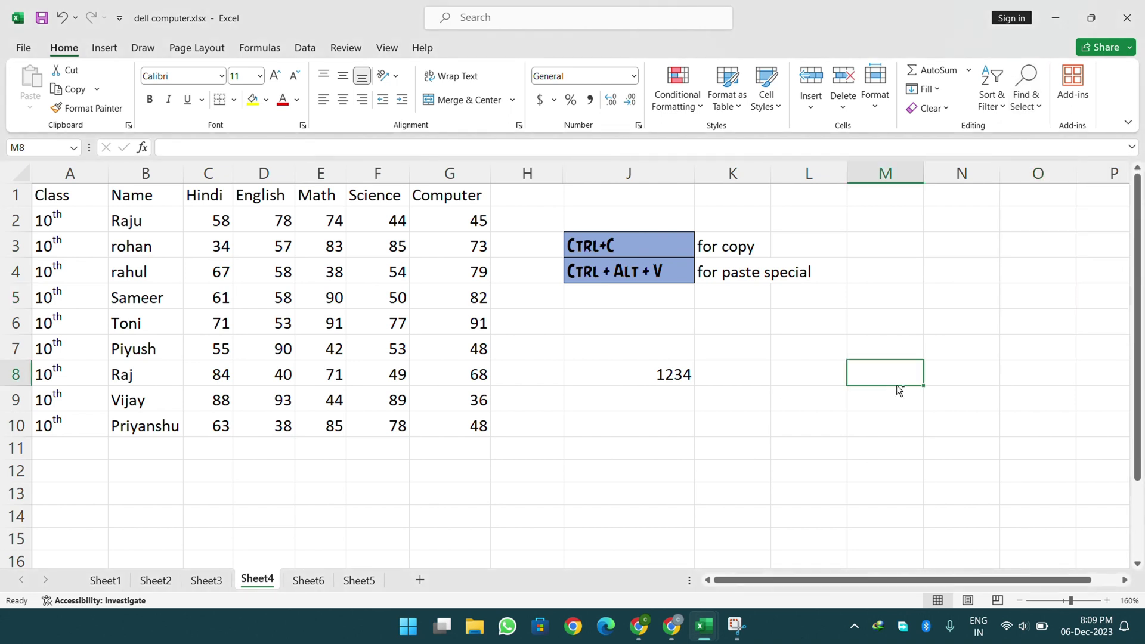
pyautogui.hotkey('ctrl', 'a')
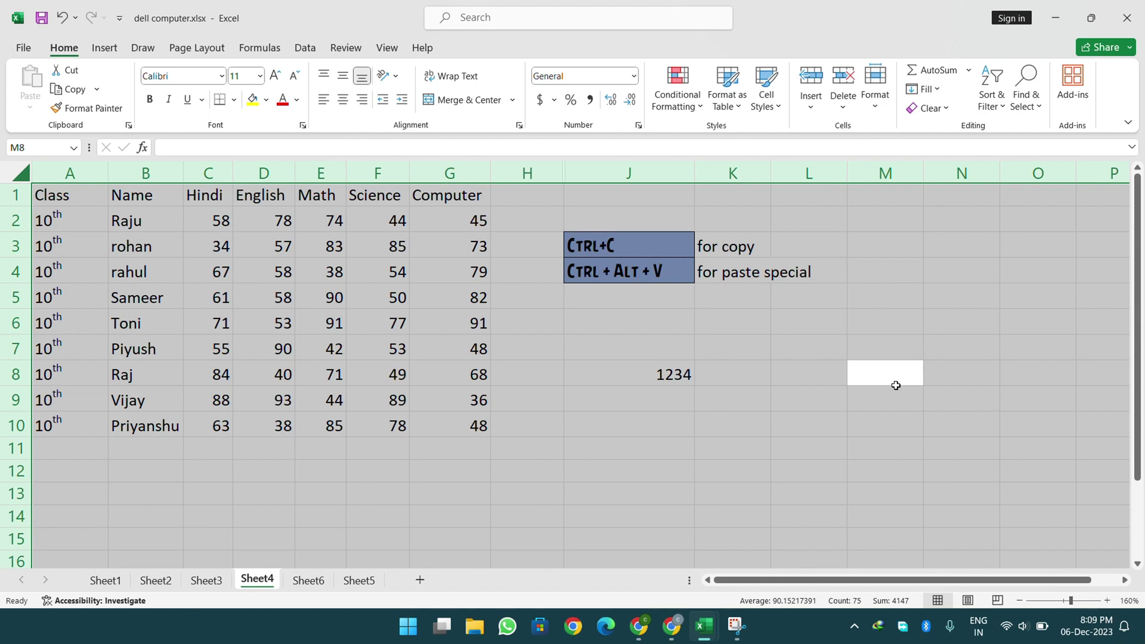
pyautogui.click(875, 86)
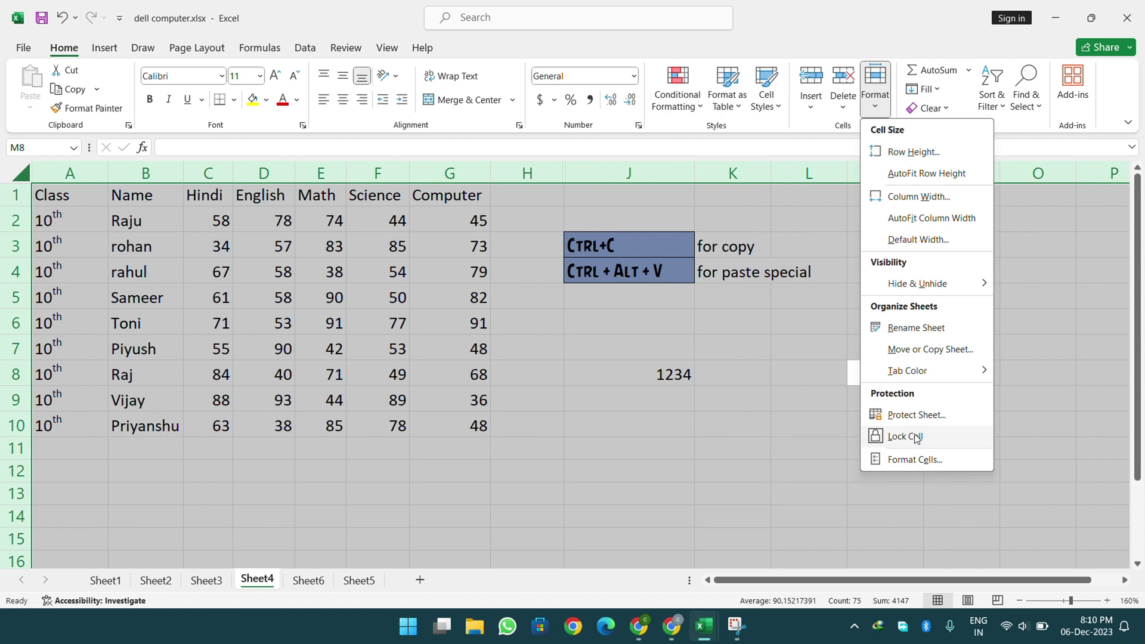
# - Toggle Lock Cell for the whole-sheet selection several times, then pick a single cell
pyautogui.click(916, 437)
pyautogui.click(887, 115)
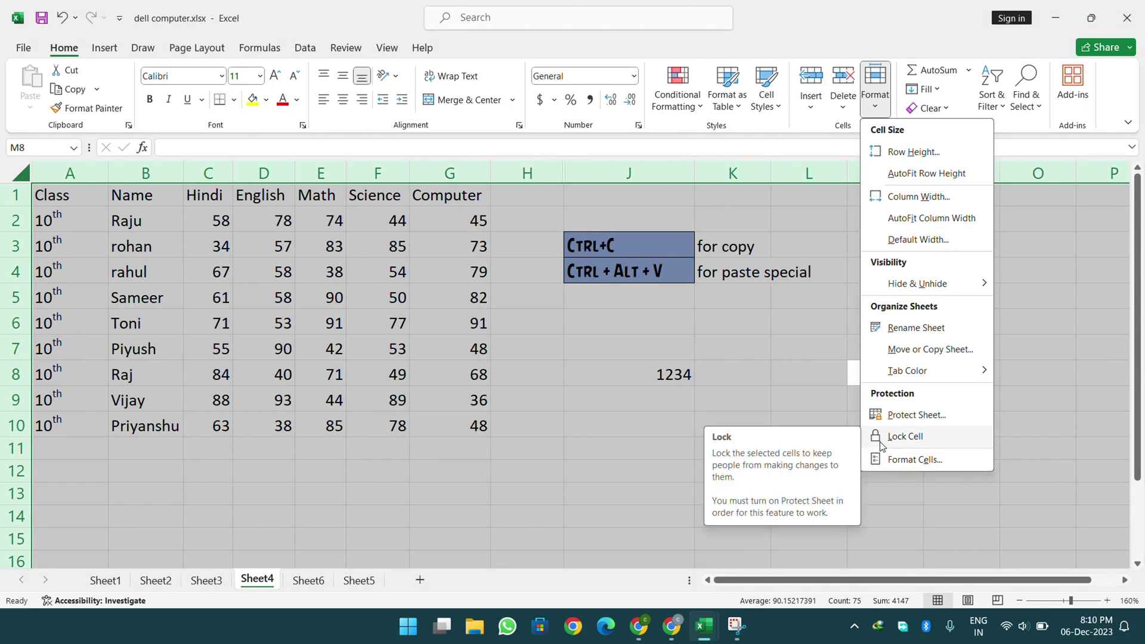
pyautogui.click(928, 445)
pyautogui.click(876, 104)
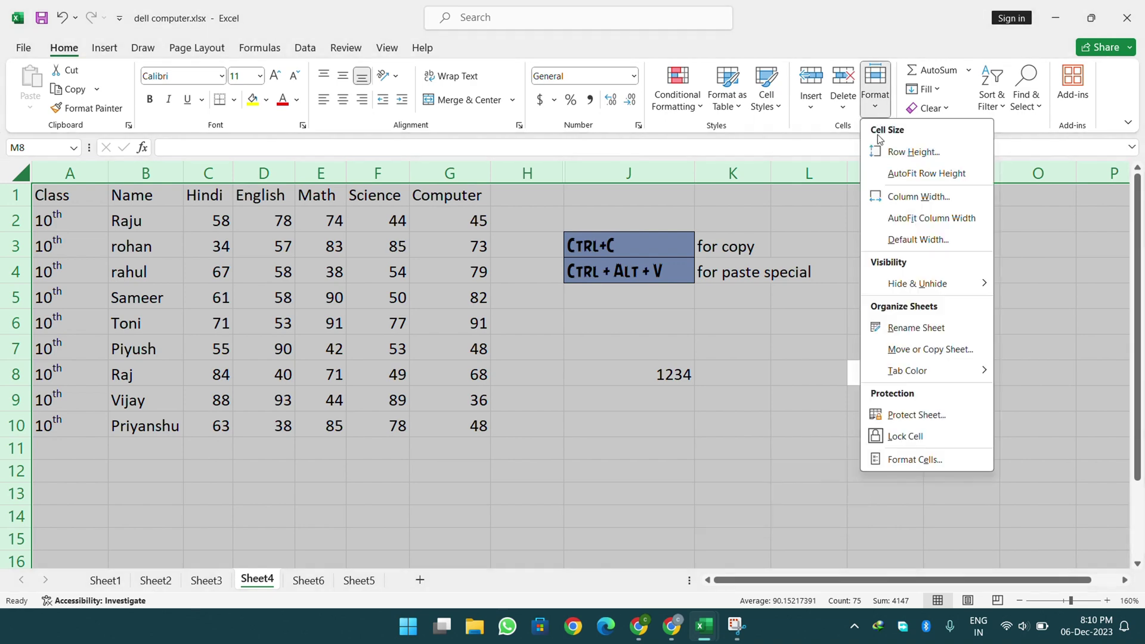
pyautogui.click(906, 436)
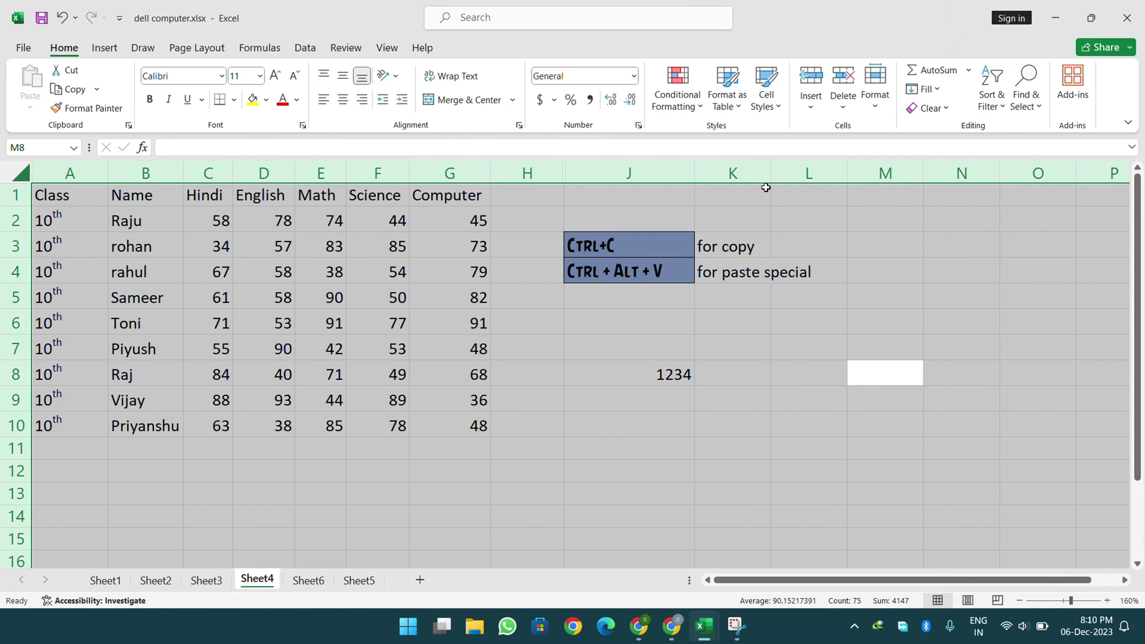
pyautogui.click(887, 90)
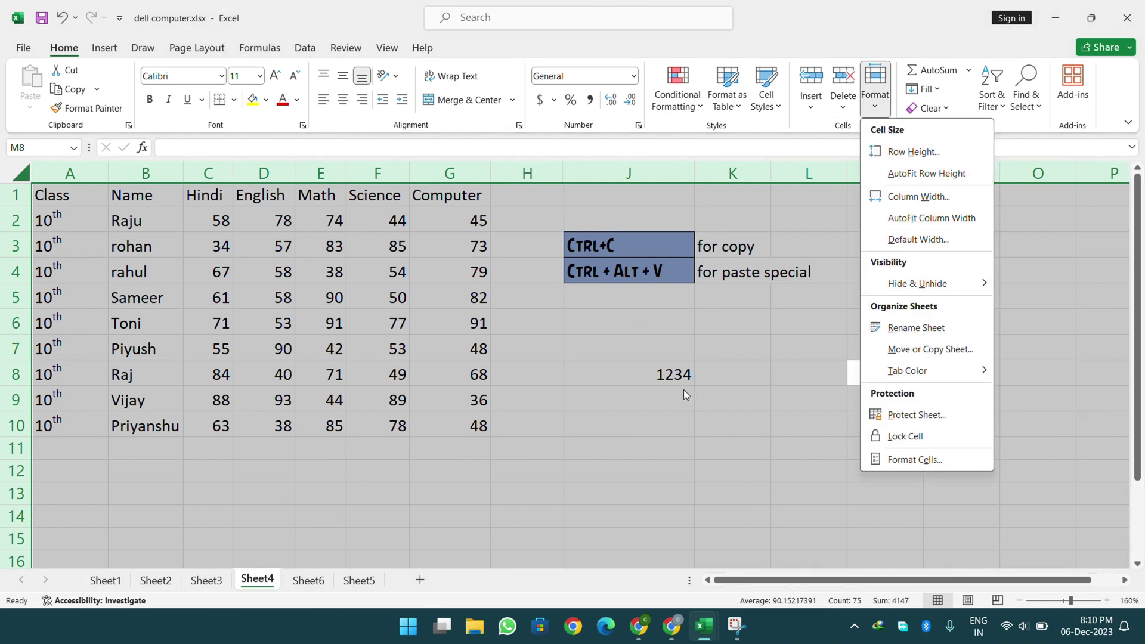
pyautogui.click(427, 343)
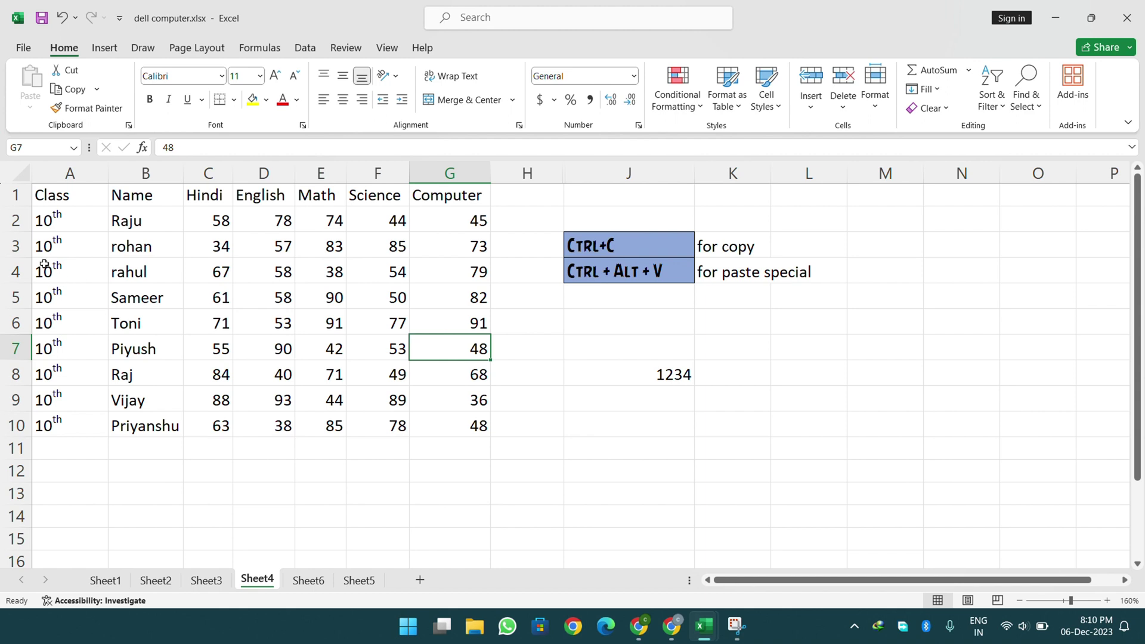
# - Select every cell and switch Lock Cell off to unlock them all
pyautogui.click(22, 174)
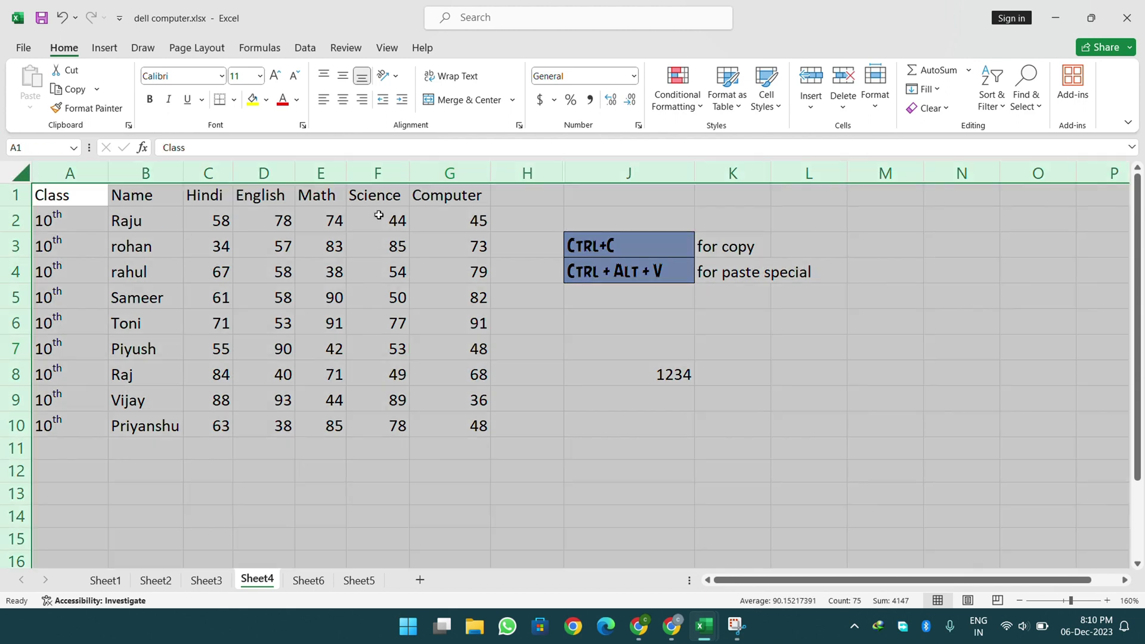
pyautogui.click(876, 110)
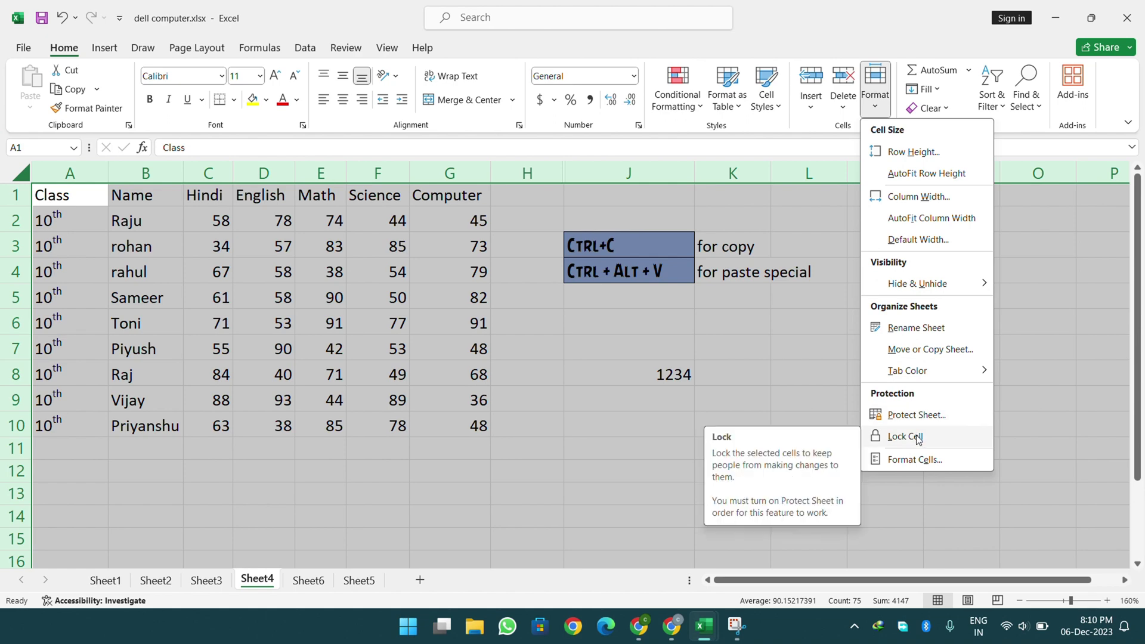
pyautogui.click(788, 368)
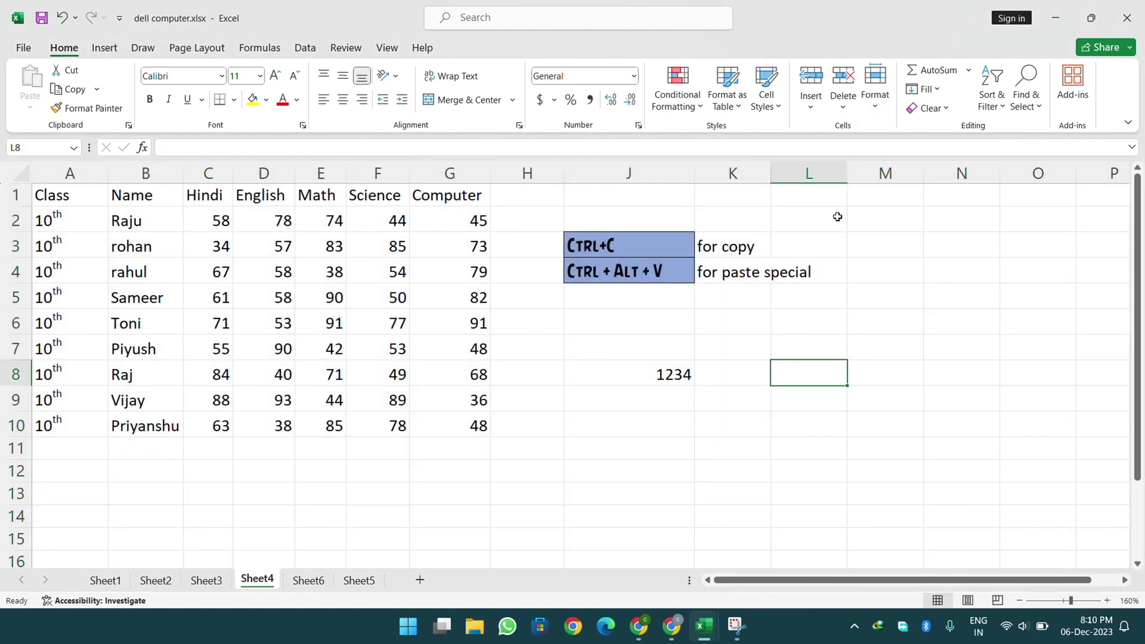
# - Protect Sheet4 through Format > Protect Sheet with an entered and confirmed password
pyautogui.click(875, 86)
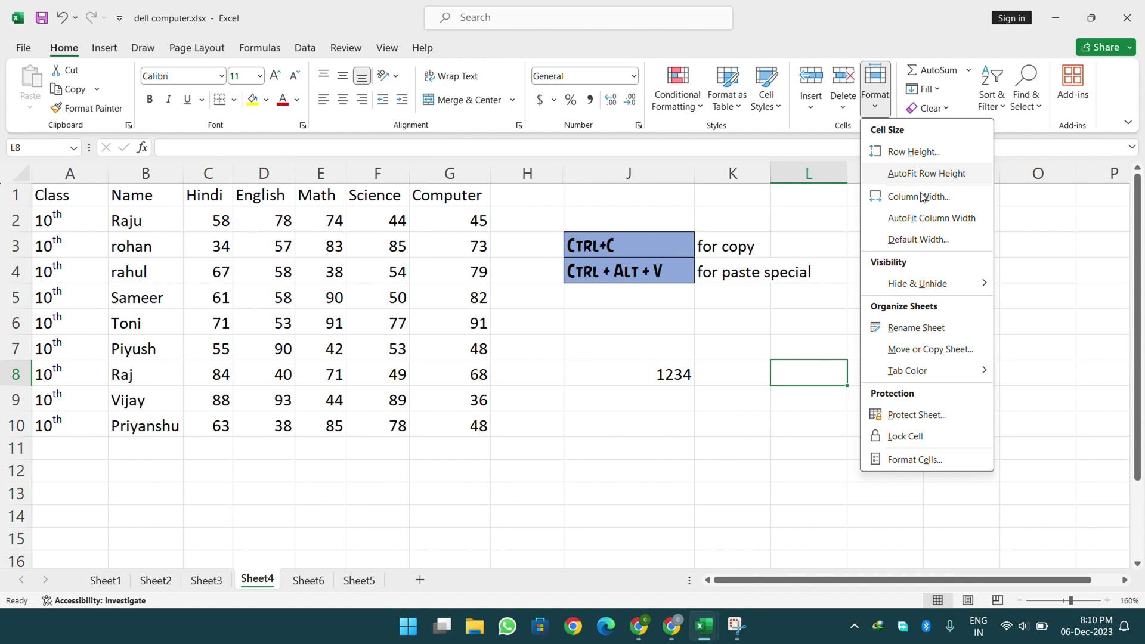
pyautogui.click(939, 414)
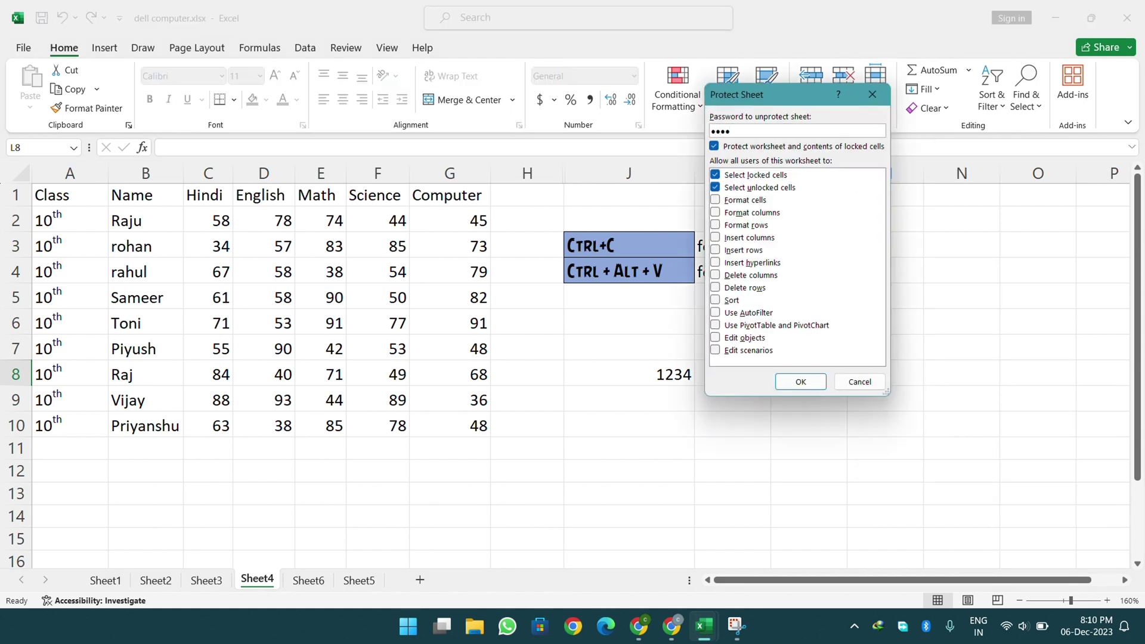
pyautogui.press('Return')
pyautogui.write('123')
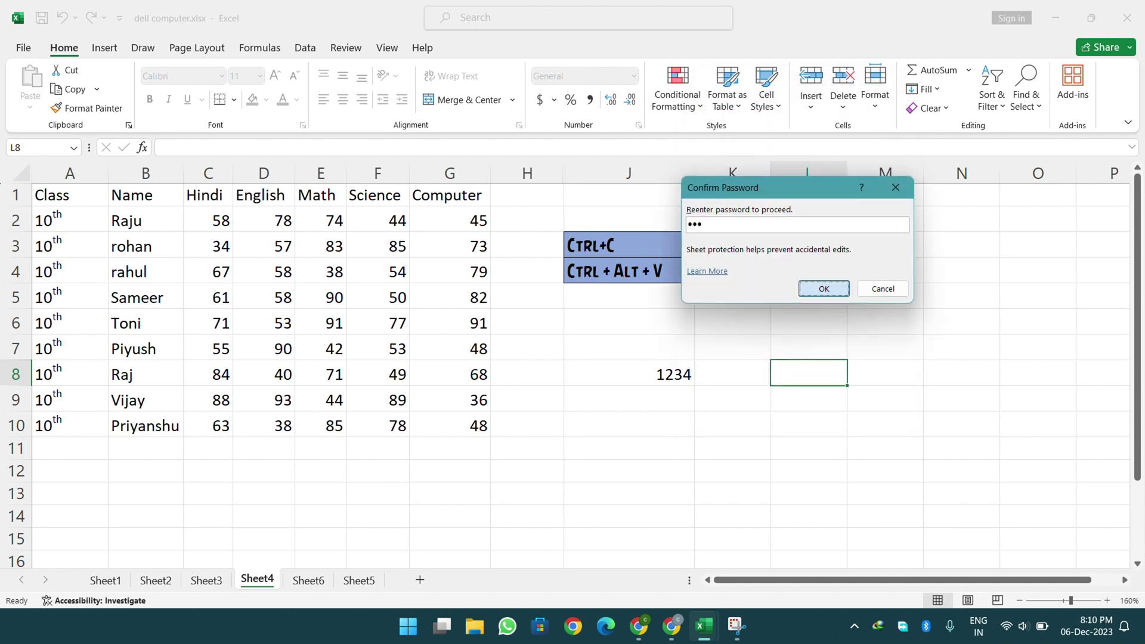
pyautogui.press('Return')
# - Test edits by typing 211321 in M8 and clearing D5:E7, then undo with Ctrl+Z
pyautogui.click(893, 382)
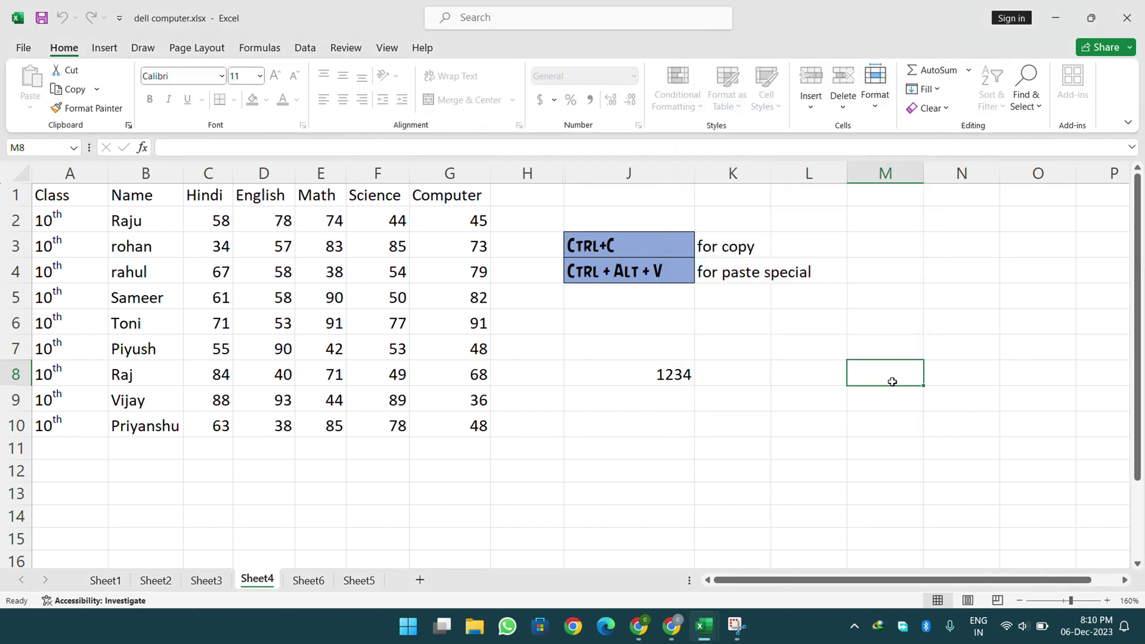
pyautogui.write('2113213')
pyautogui.moveTo(240, 292); pyautogui.dragTo(333, 354)
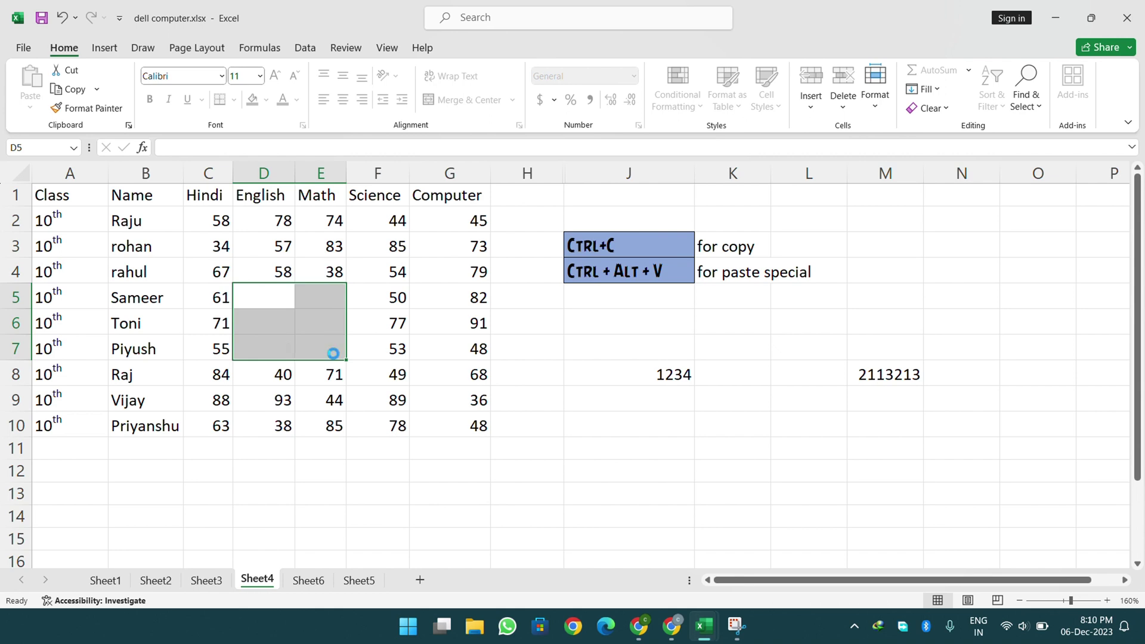
pyautogui.hotkey('ctrl', 'z')
pyautogui.hotkey('ctrl', 'z')
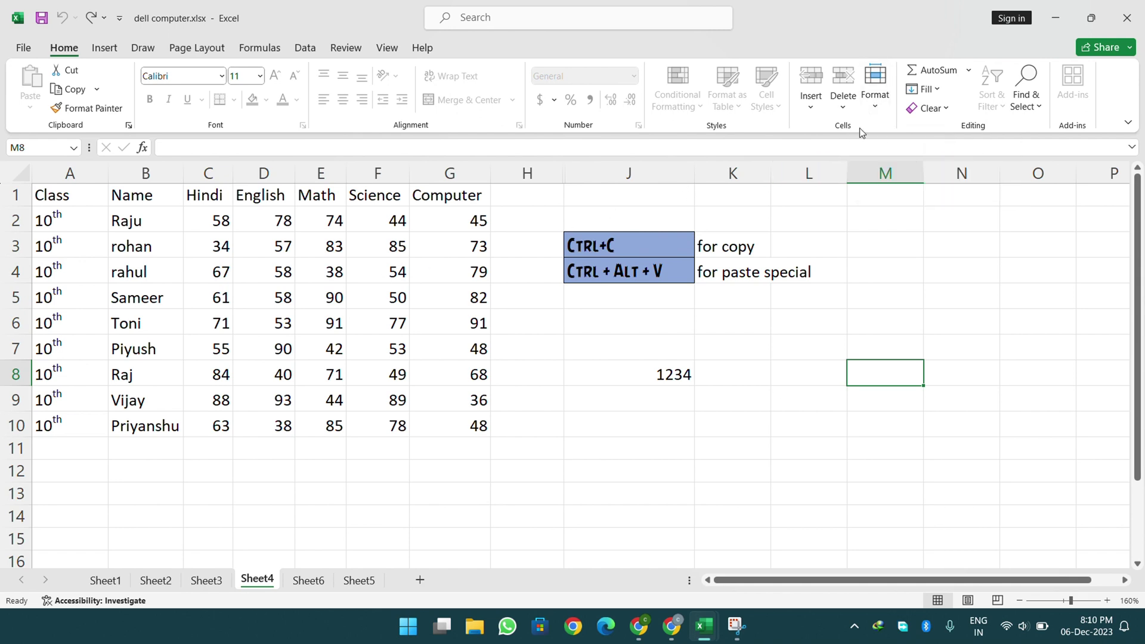
pyautogui.click(872, 107)
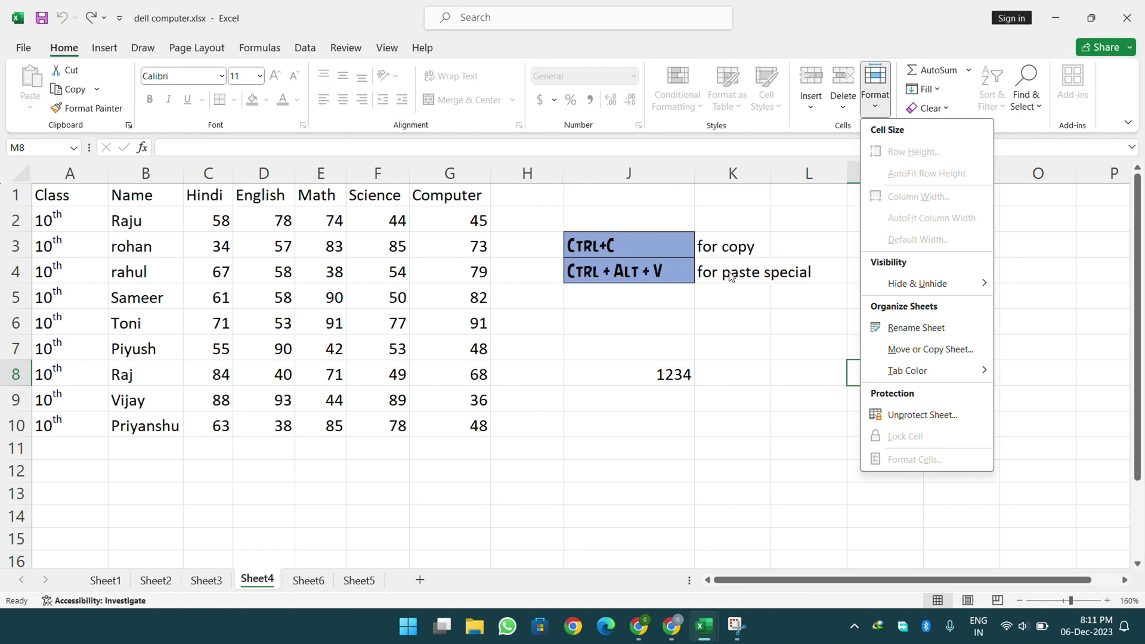
# - Unprotect Sheet4 by entering the sheet password
pyautogui.click(907, 423)
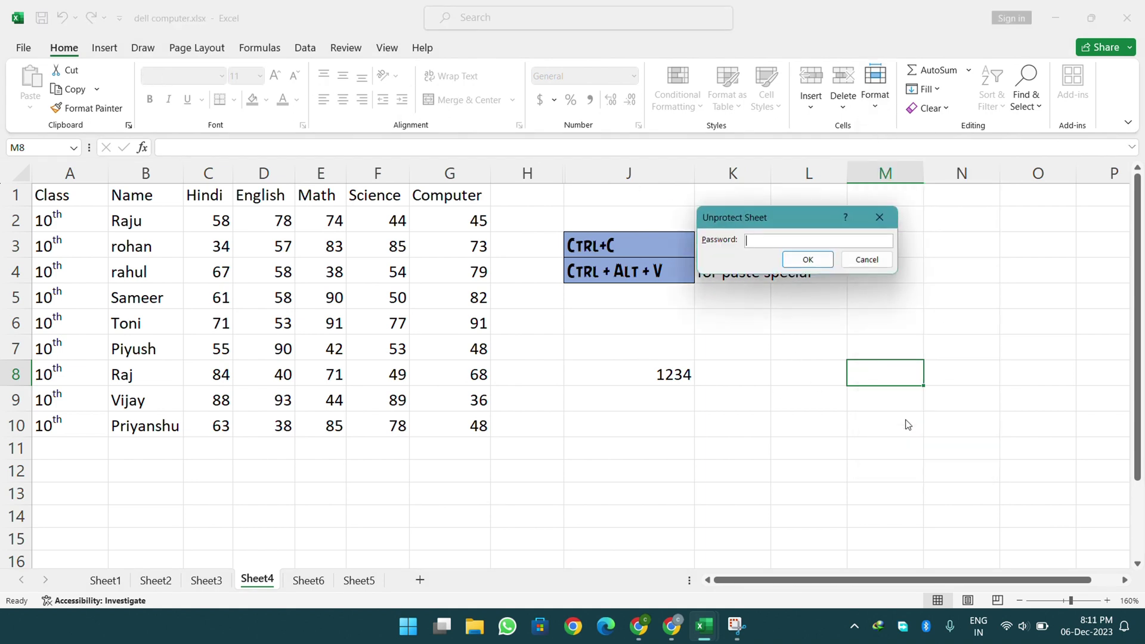
pyautogui.write('1234')
pyautogui.press('Return')
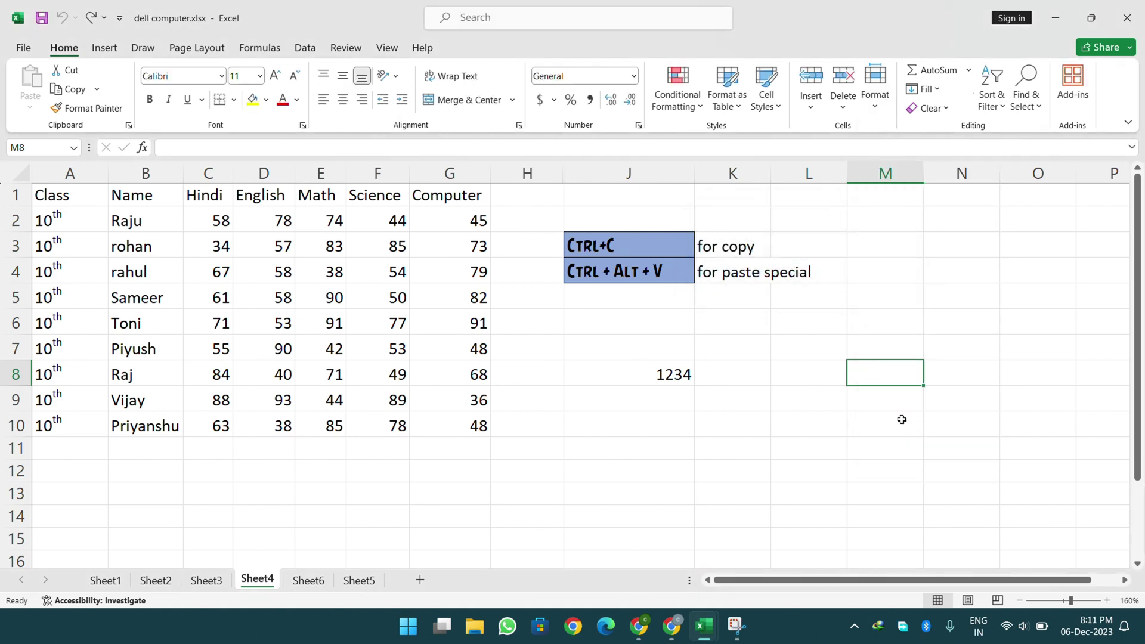
# - Select all cells, check the Format menu, then begin selecting the marks table from A1
pyautogui.click(23, 169)
pyautogui.click(875, 87)
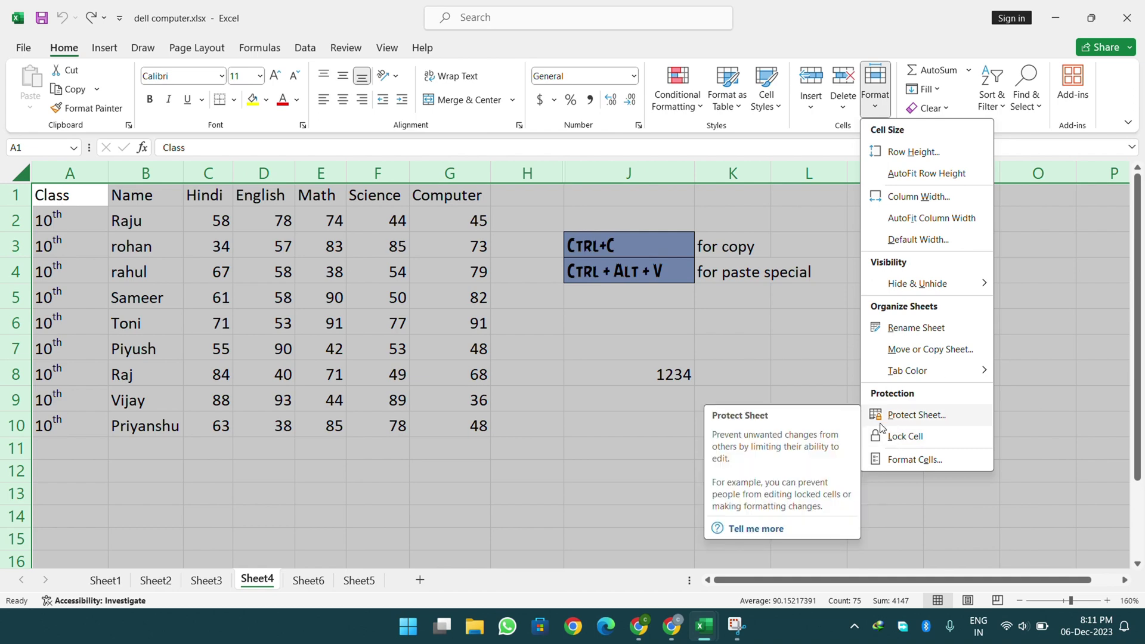
pyautogui.click(820, 387)
pyautogui.click(557, 392)
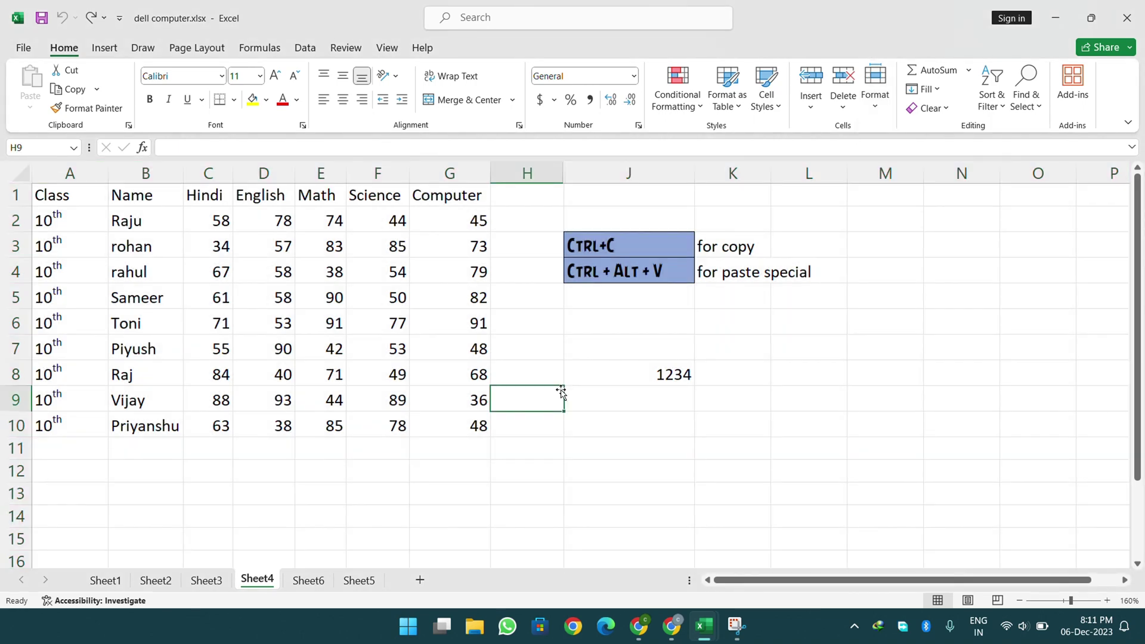
pyautogui.moveTo(61, 191); pyautogui.dragTo(368, 432)
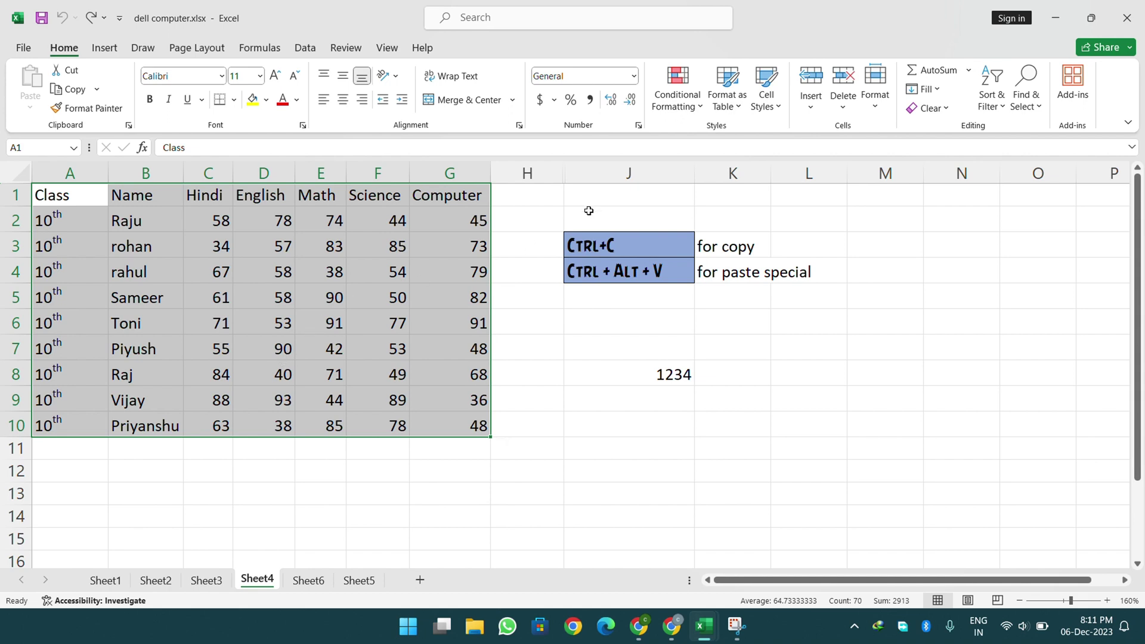
# - Lock the marks table cells A1:G10 using Lock Cell in the Home Format menu
pyautogui.click(879, 109)
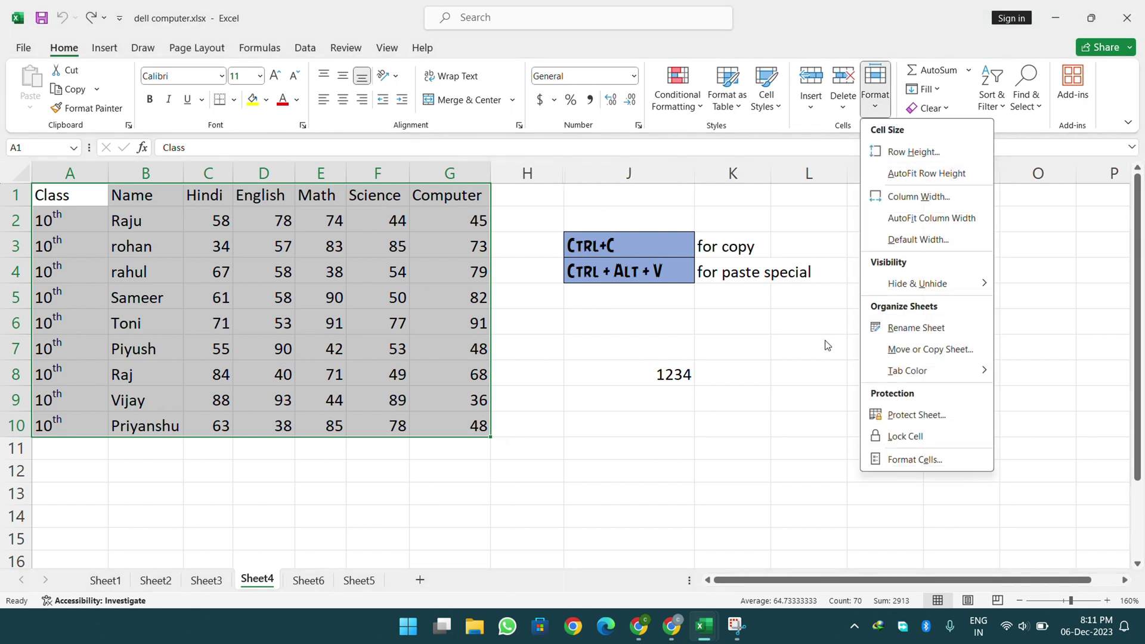
pyautogui.click(876, 438)
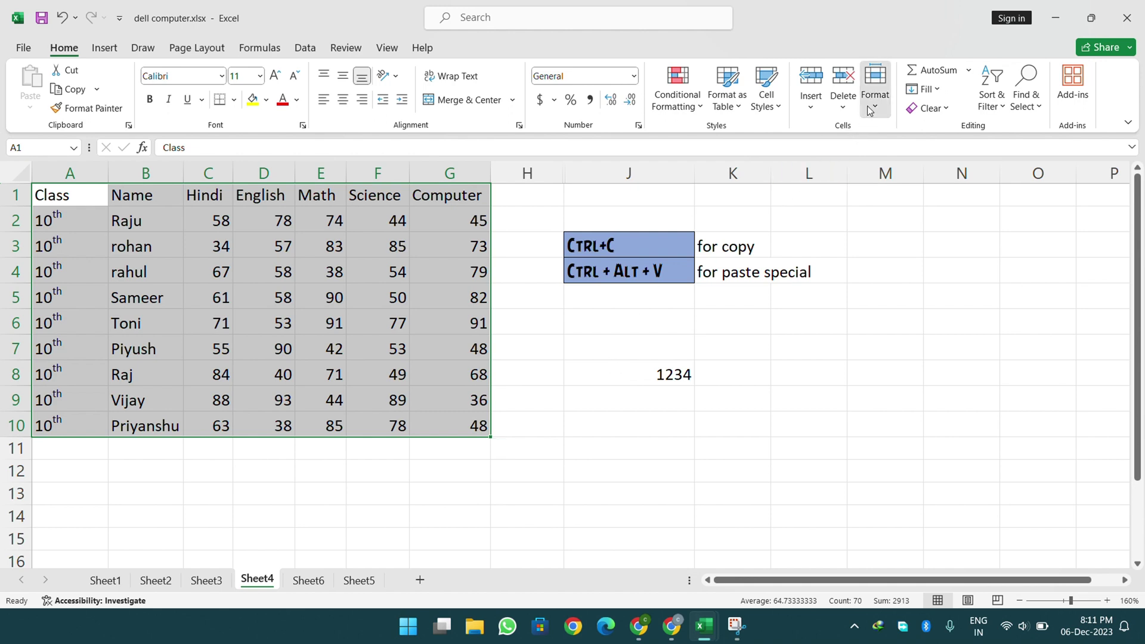
pyautogui.click(875, 84)
pyautogui.click(312, 275)
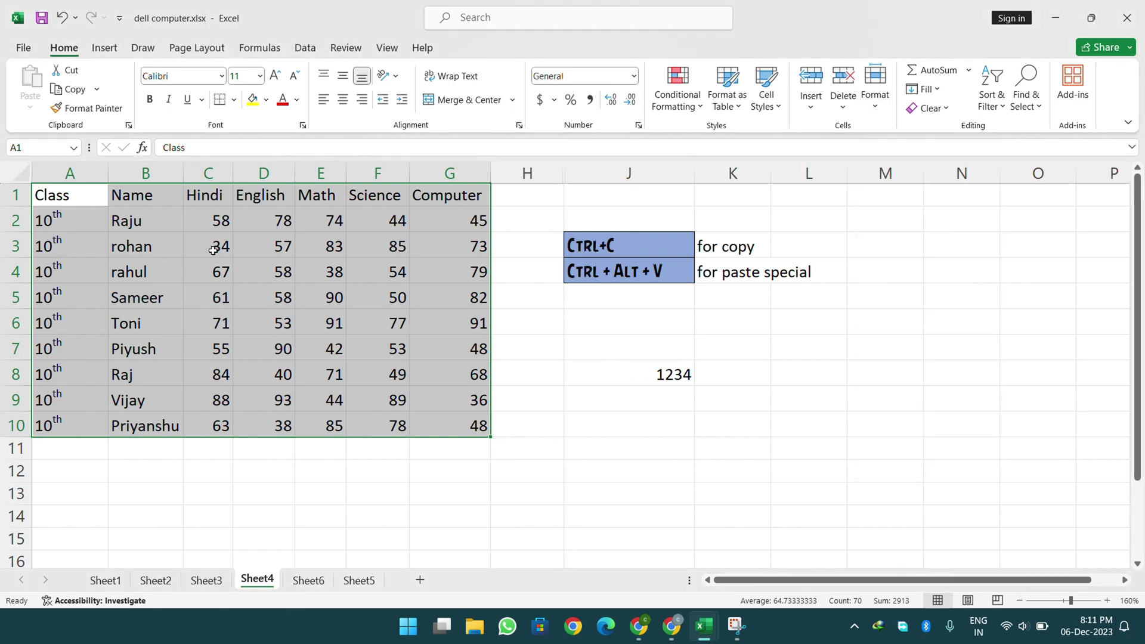
pyautogui.click(123, 202)
pyautogui.moveTo(63, 188); pyautogui.dragTo(453, 423)
pyautogui.click(875, 80)
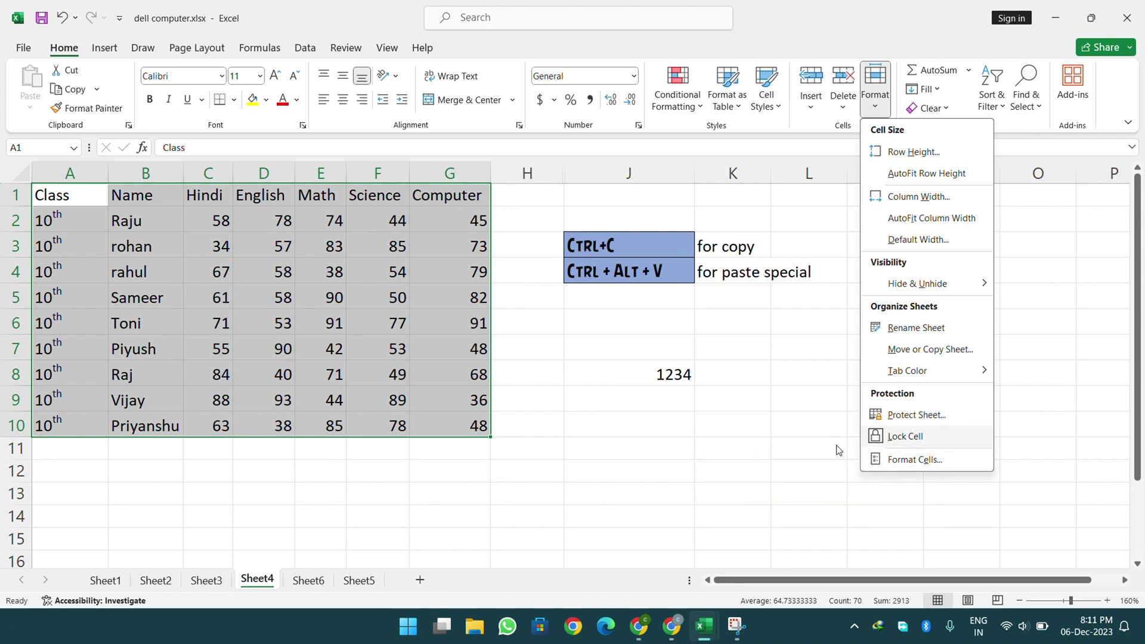
pyautogui.click(274, 316)
pyautogui.click(779, 423)
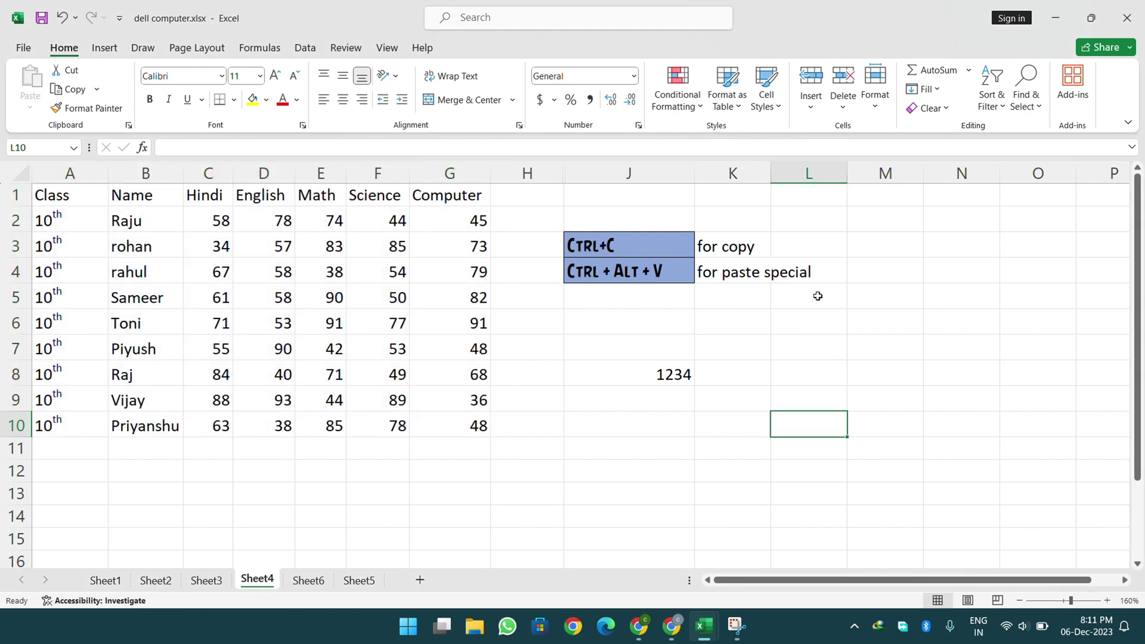
# - Select the area J2:N10 beside the table and review the Format menu options
pyautogui.moveTo(887, 235); pyautogui.dragTo(1064, 442)
pyautogui.moveTo(633, 220); pyautogui.dragTo(954, 429)
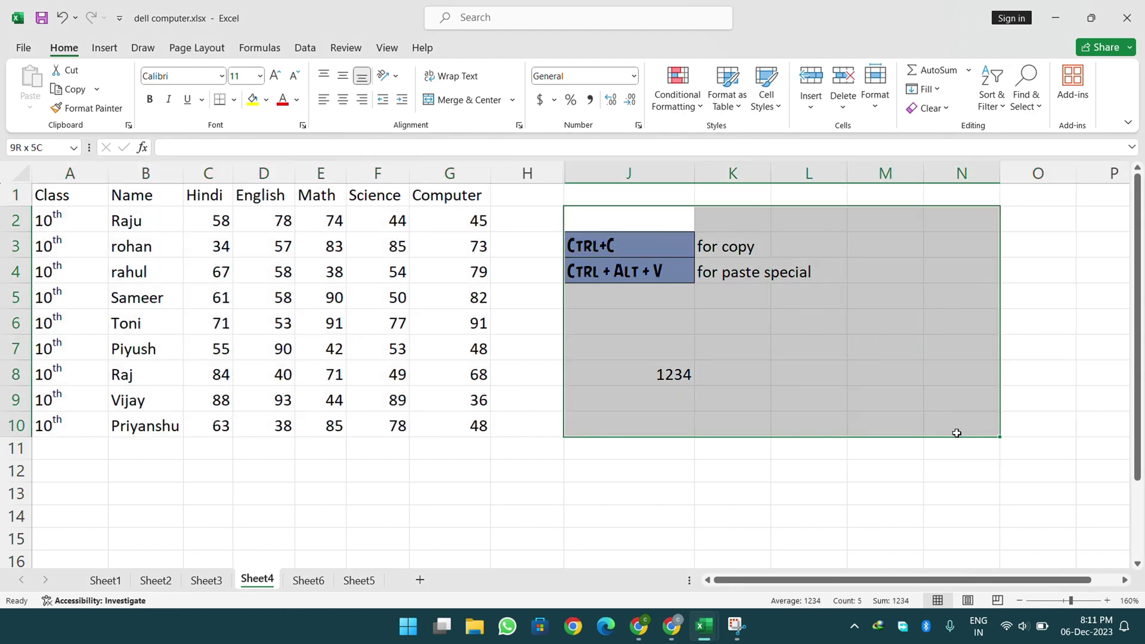
pyautogui.click(880, 106)
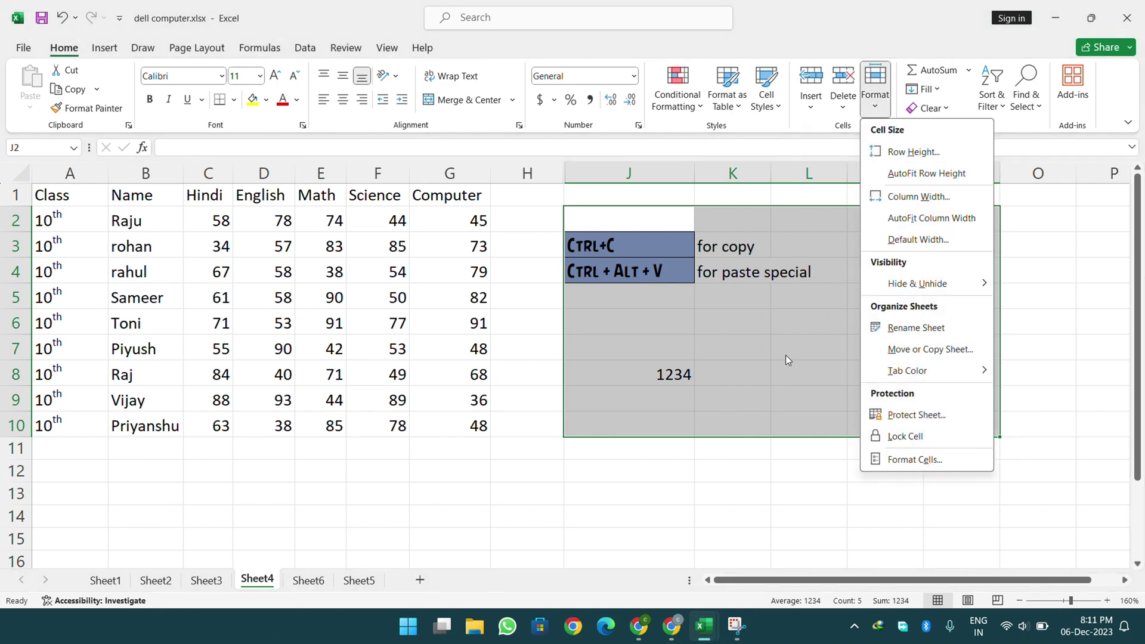
pyautogui.click(655, 470)
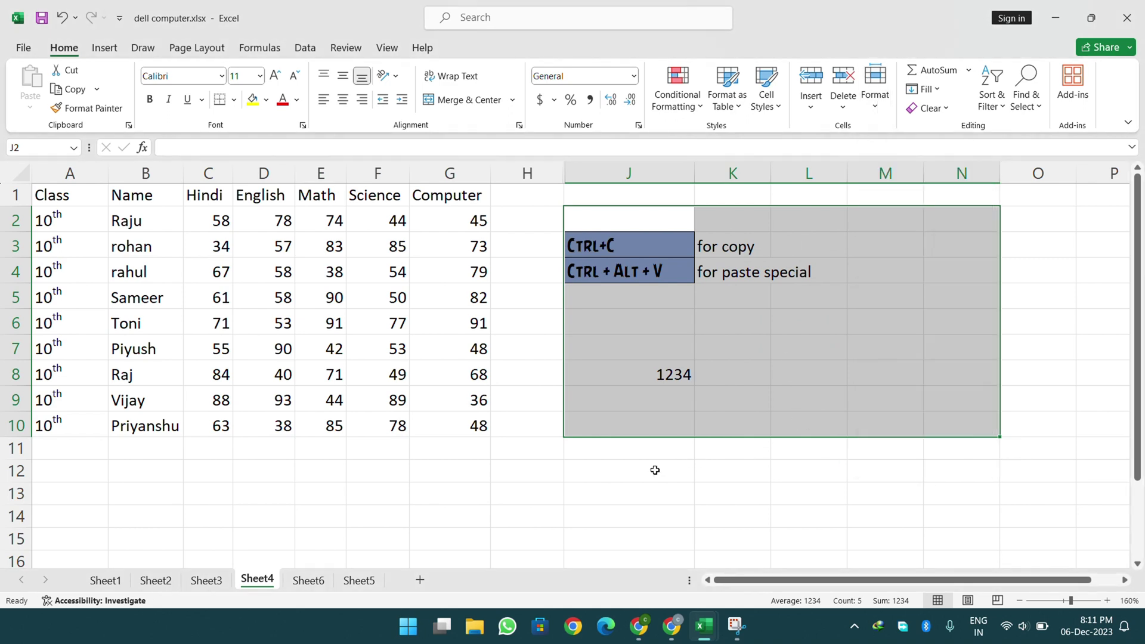
pyautogui.click(583, 485)
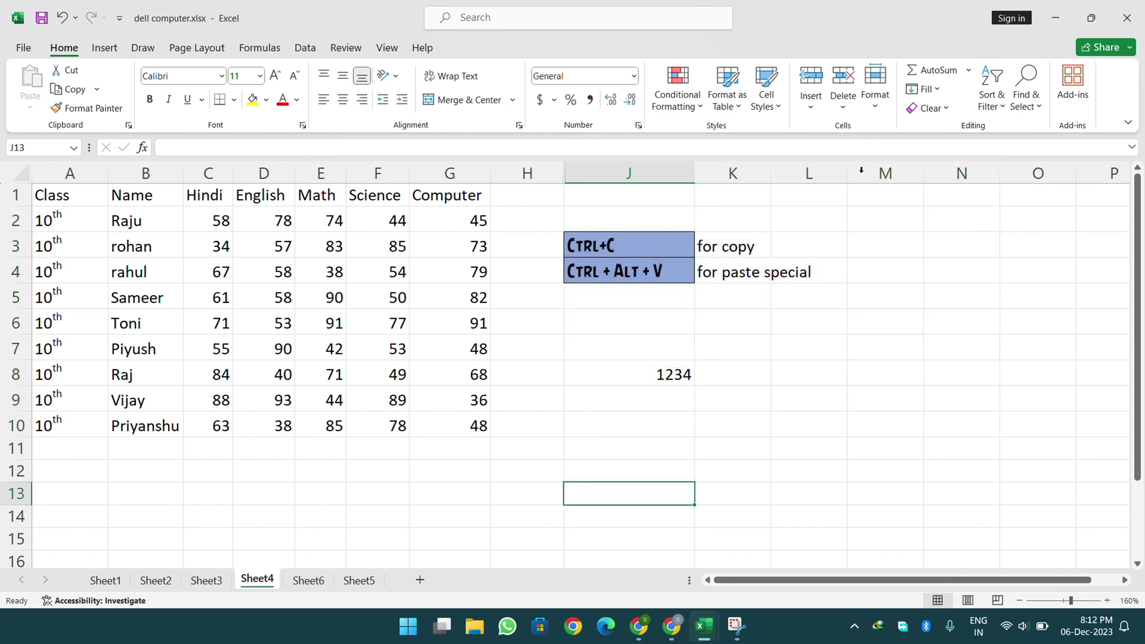
# - Protect Sheet4 with a password, re-entering the password to confirm it
pyautogui.click(881, 102)
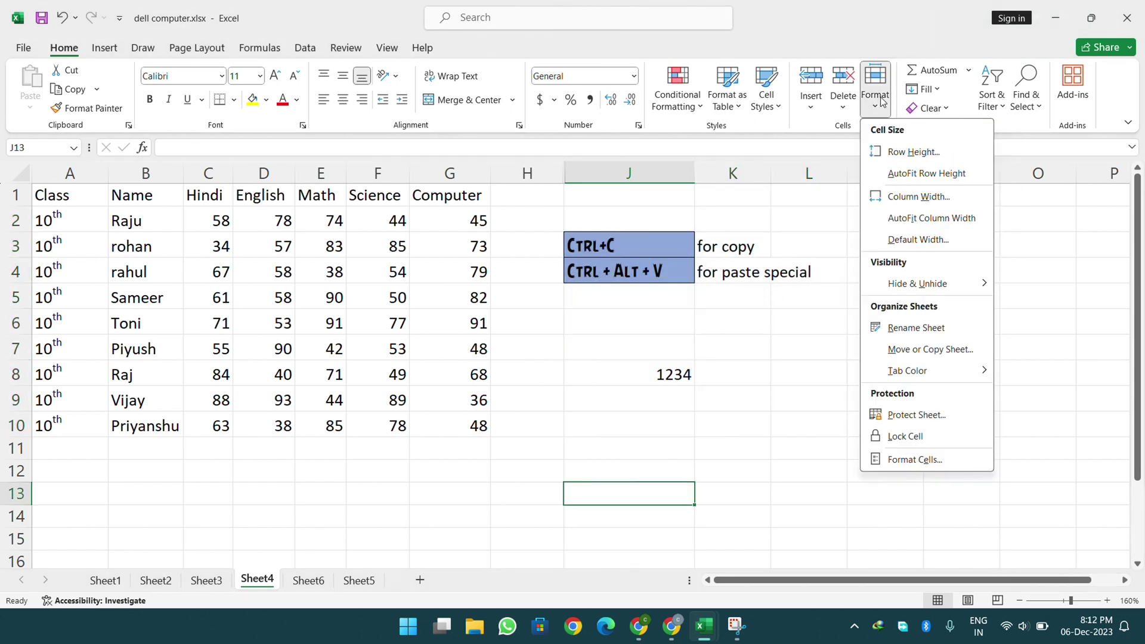
pyautogui.click(913, 417)
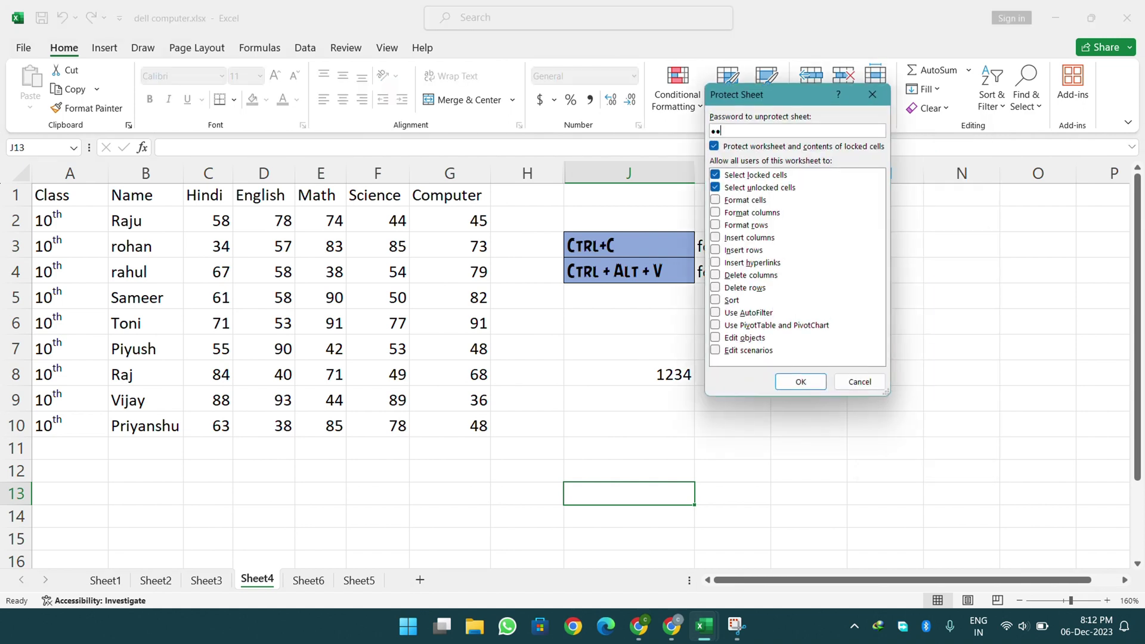
pyautogui.press('Return')
pyautogui.write('12')
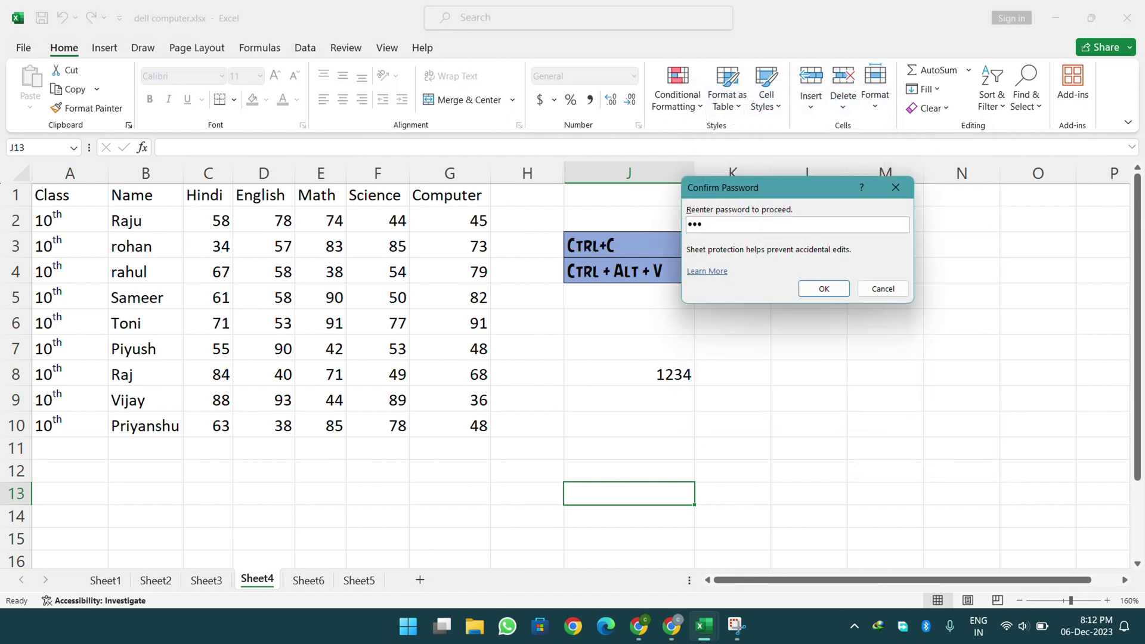
pyautogui.write('3')
pyautogui.press('Return')
pyautogui.click(838, 400)
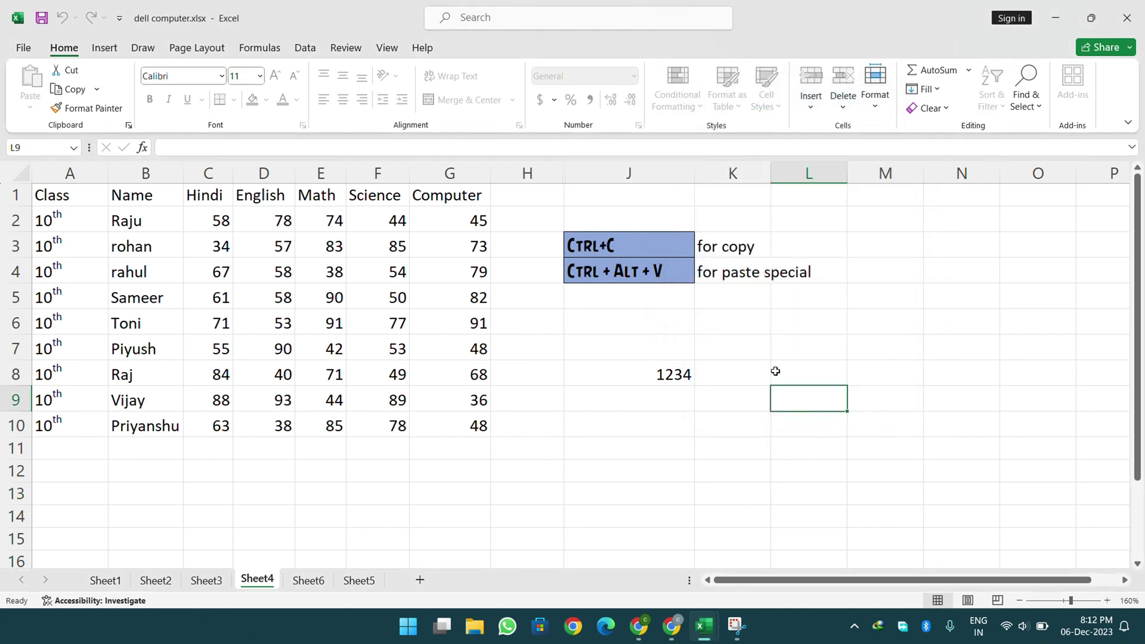
pyautogui.click(281, 293)
pyautogui.click(205, 233)
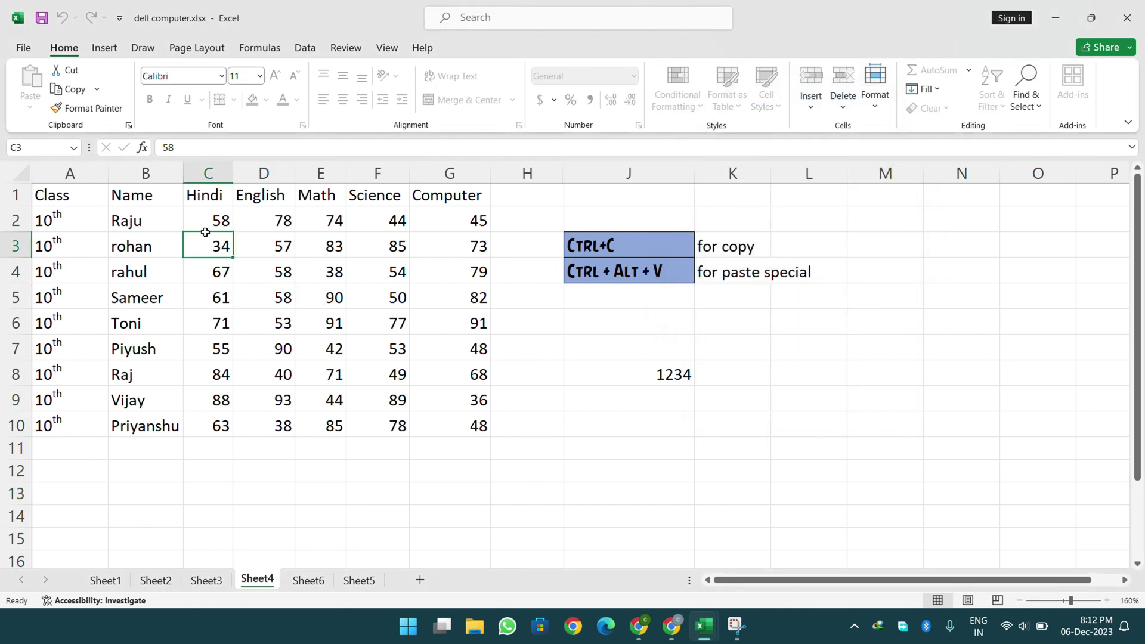
pyautogui.moveTo(205, 233); pyautogui.dragTo(367, 338)
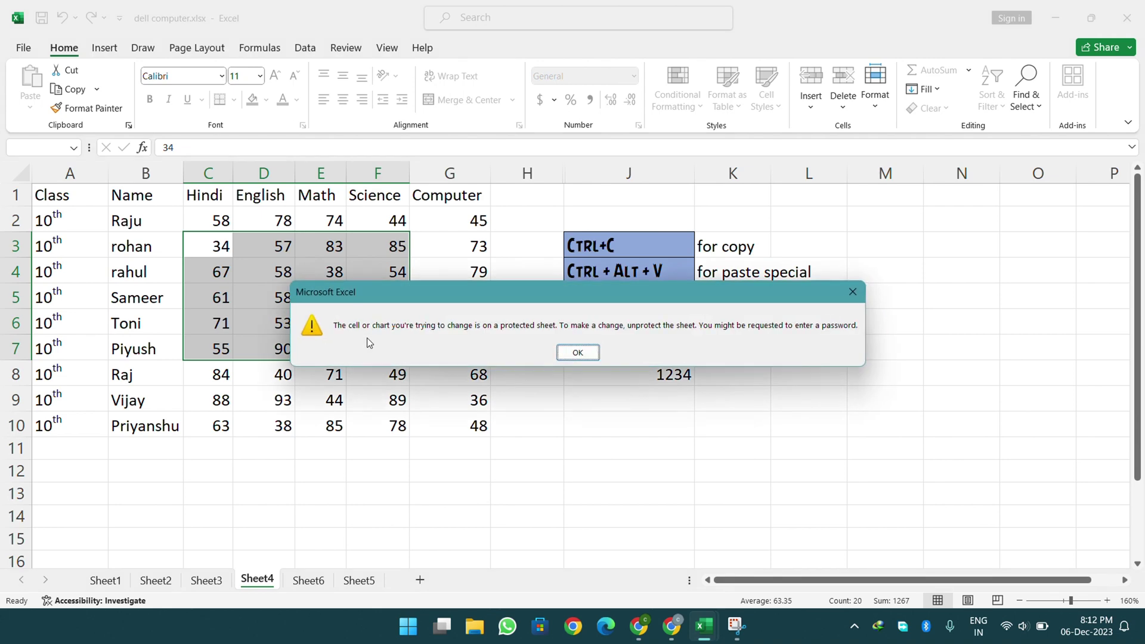
pyautogui.press('Return')
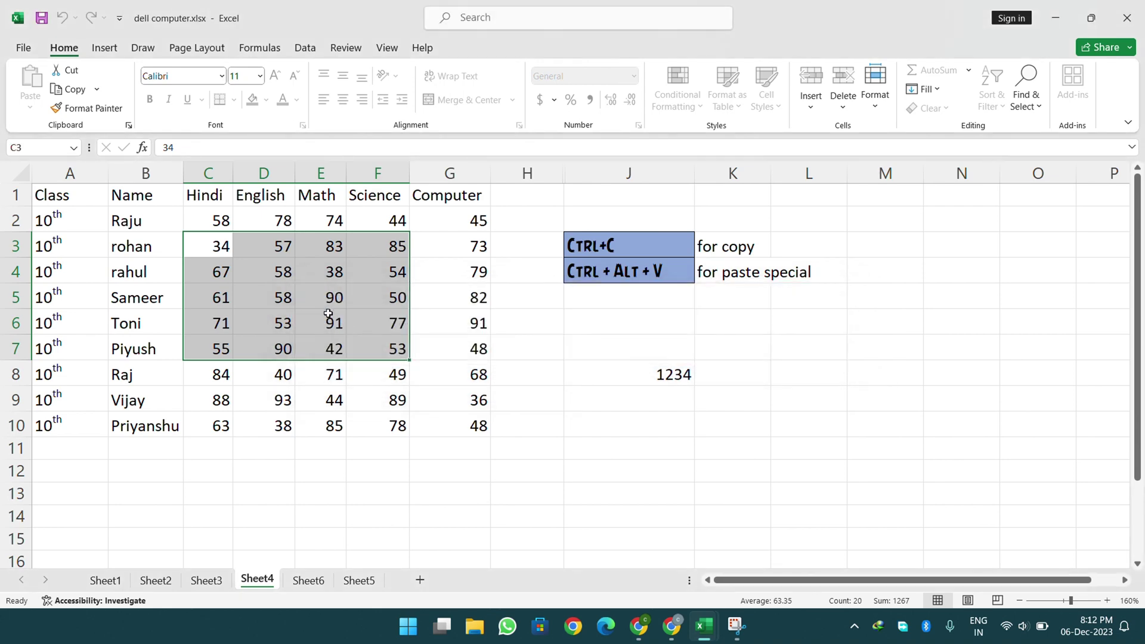
pyautogui.click(328, 312)
pyautogui.doubleClick(330, 316)
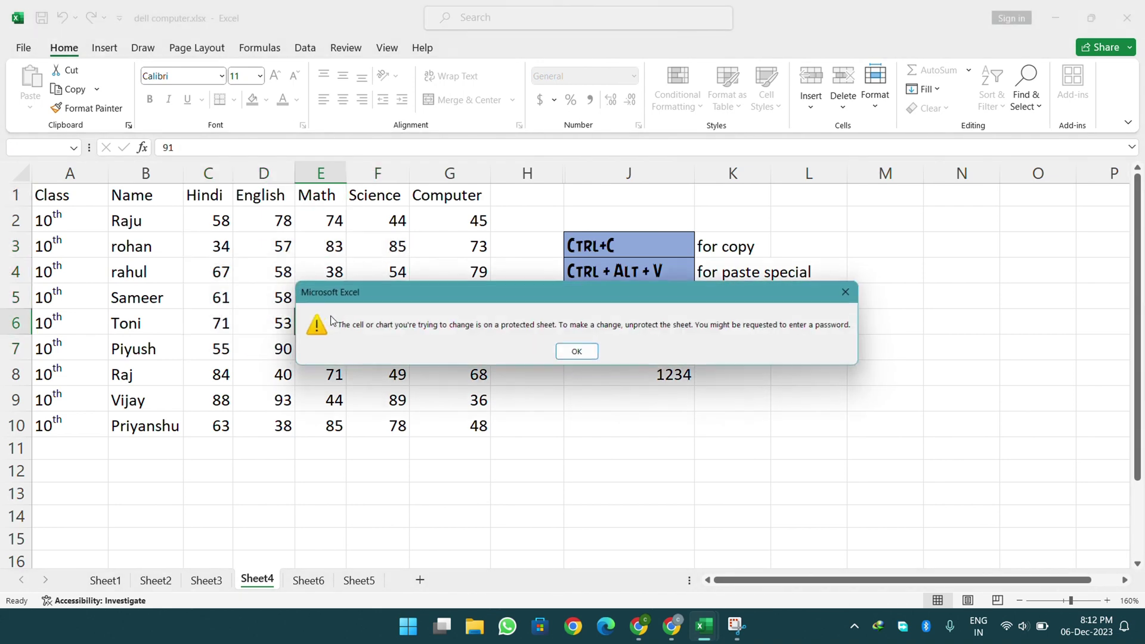
pyautogui.press('Return')
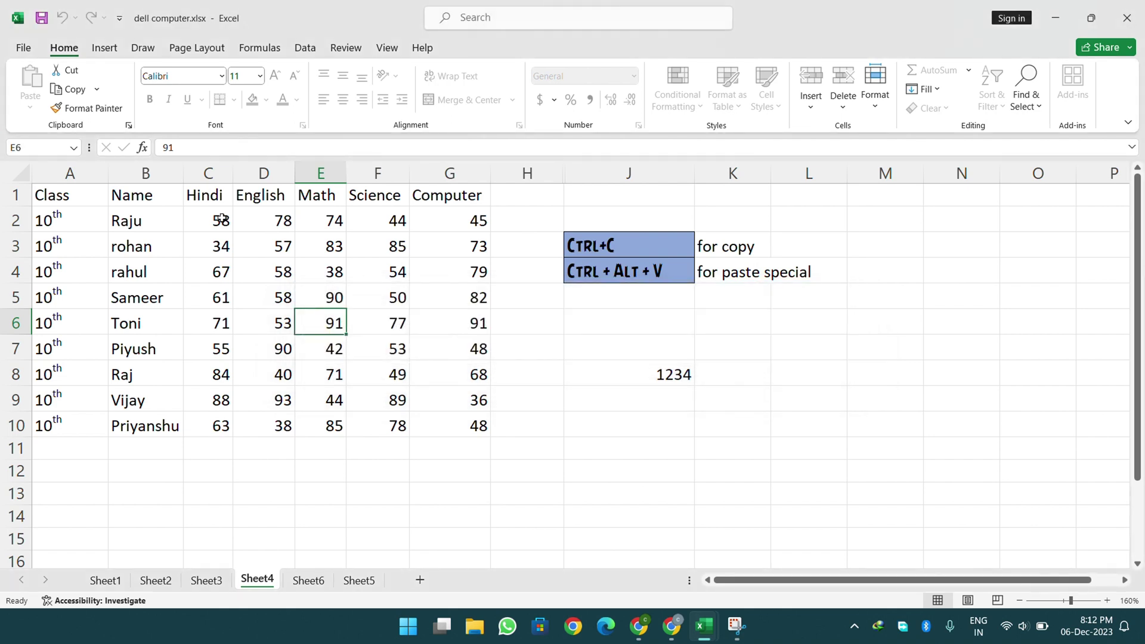
pyautogui.click(271, 264)
pyautogui.doubleClick(271, 268)
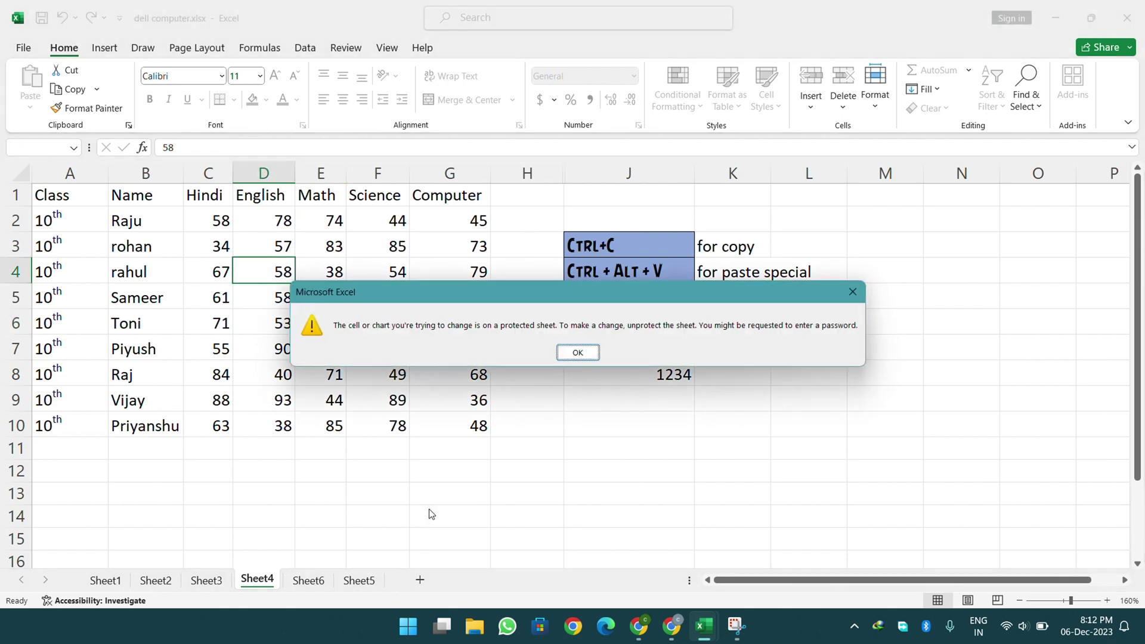
pyautogui.click(577, 356)
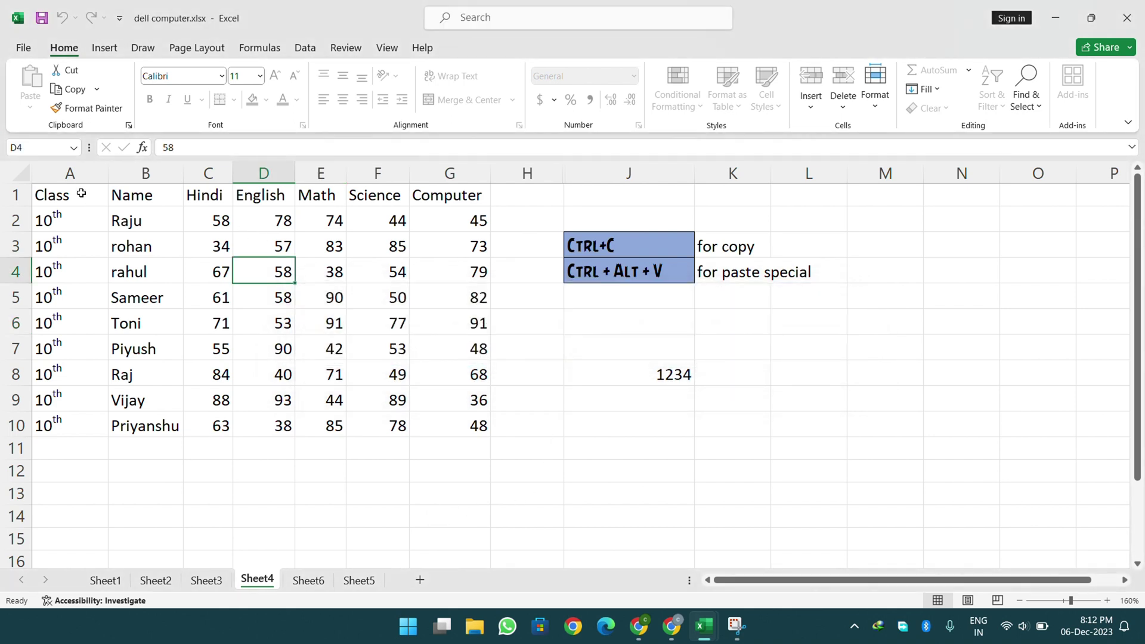
pyautogui.moveTo(79, 192); pyautogui.dragTo(469, 423)
pyautogui.click(884, 87)
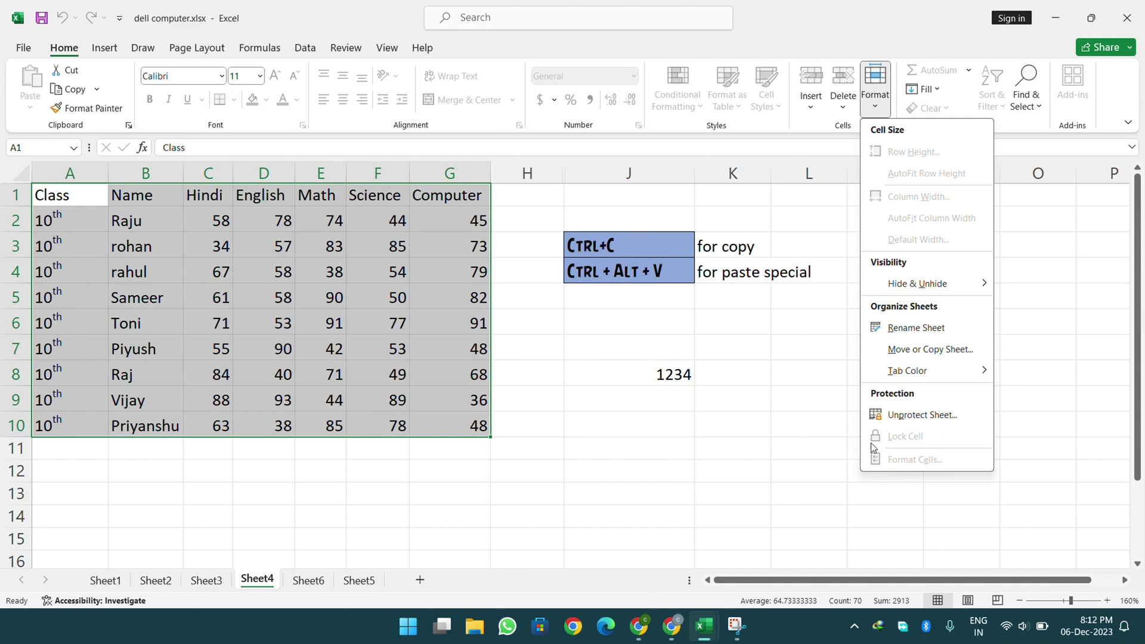
pyautogui.click(723, 409)
pyautogui.click(687, 353)
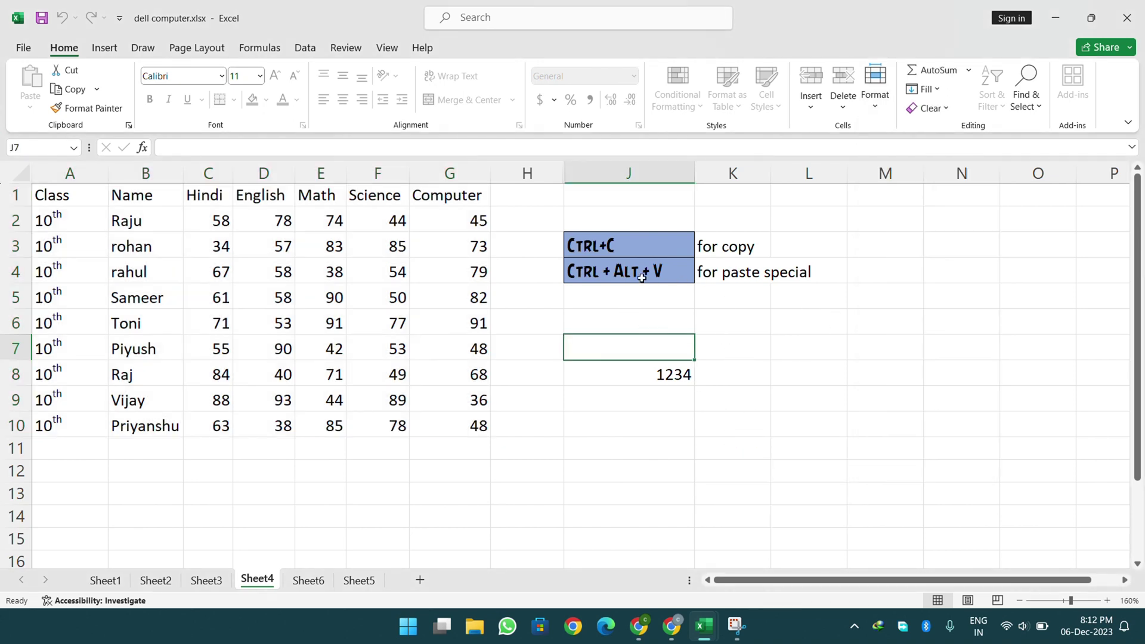
pyautogui.moveTo(613, 240); pyautogui.dragTo(747, 269)
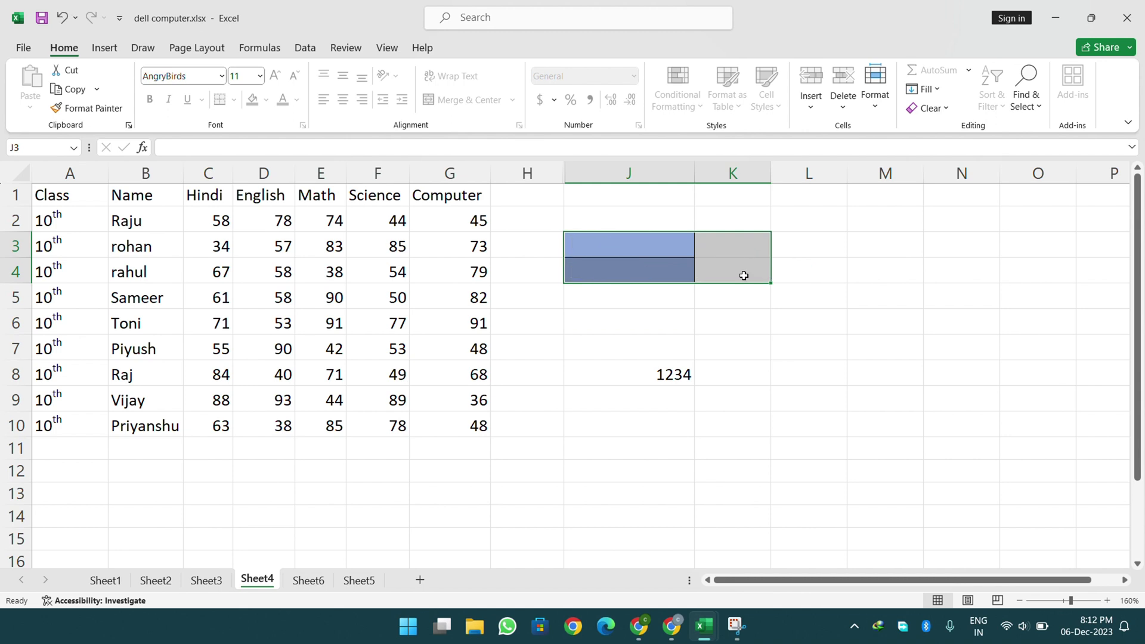
pyautogui.hotkey('ctrl', 'z')
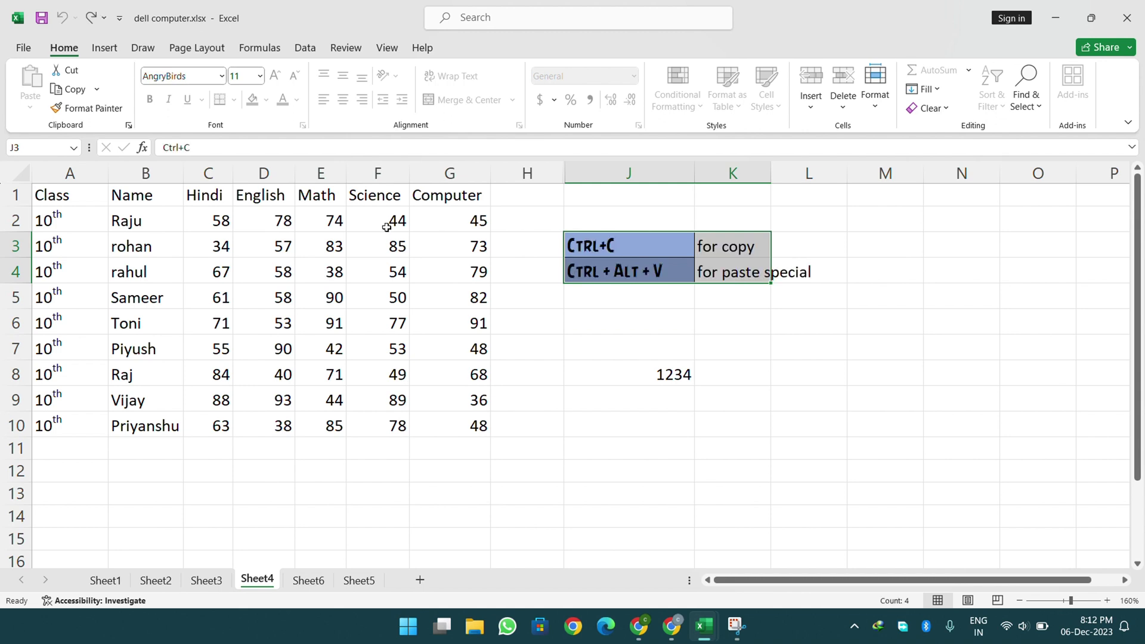
pyautogui.moveTo(335, 255); pyautogui.dragTo(487, 297)
pyautogui.press('Delete')
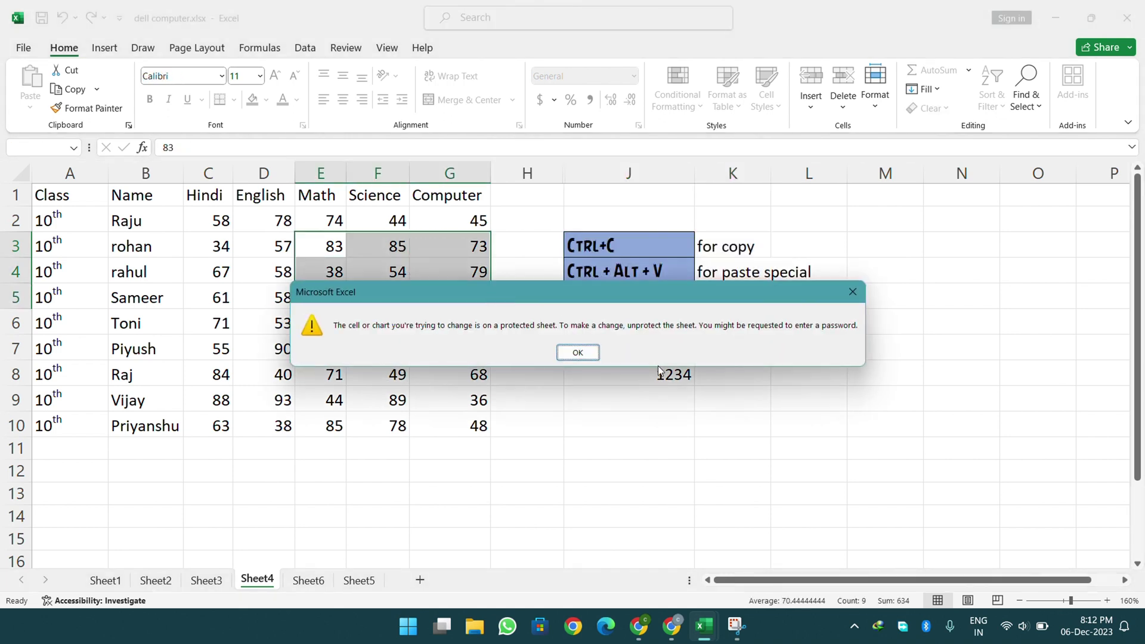
pyautogui.click(577, 352)
pyautogui.click(552, 417)
pyautogui.moveTo(334, 222); pyautogui.dragTo(772, 350)
pyautogui.press('Delete')
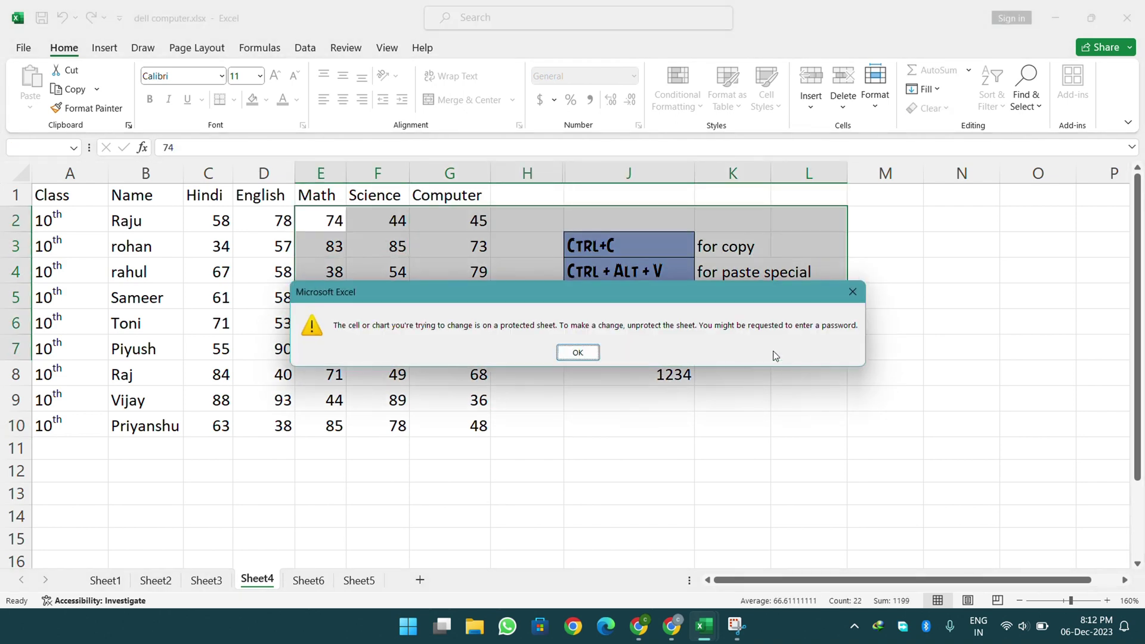
pyautogui.press('Return')
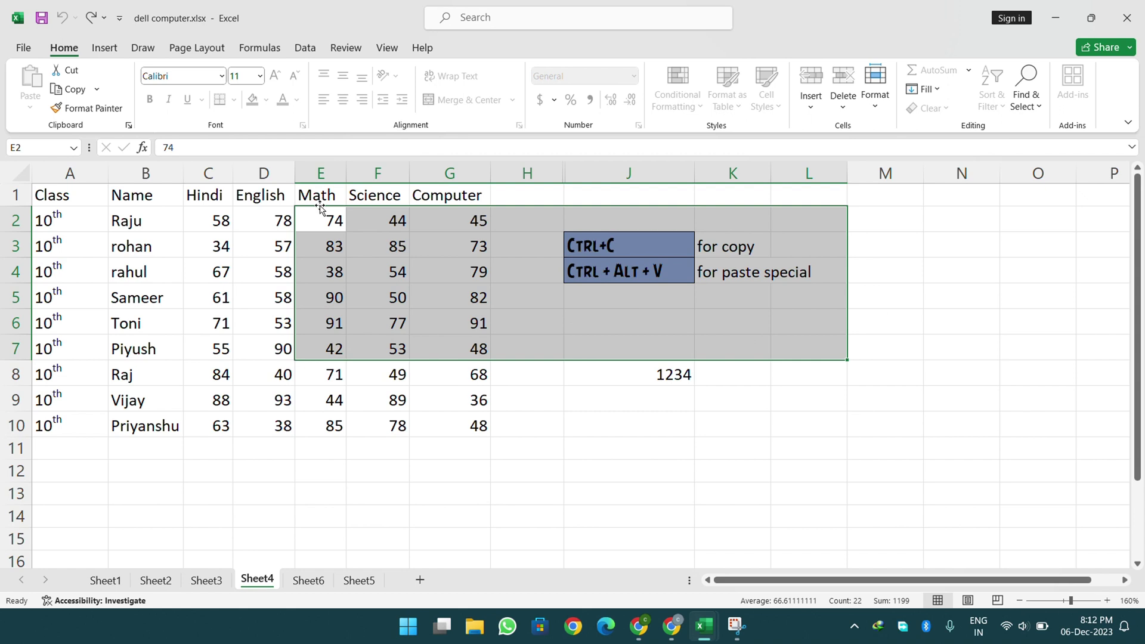
pyautogui.click(653, 346)
pyautogui.moveTo(829, 227); pyautogui.dragTo(332, 358)
pyautogui.press('Delete')
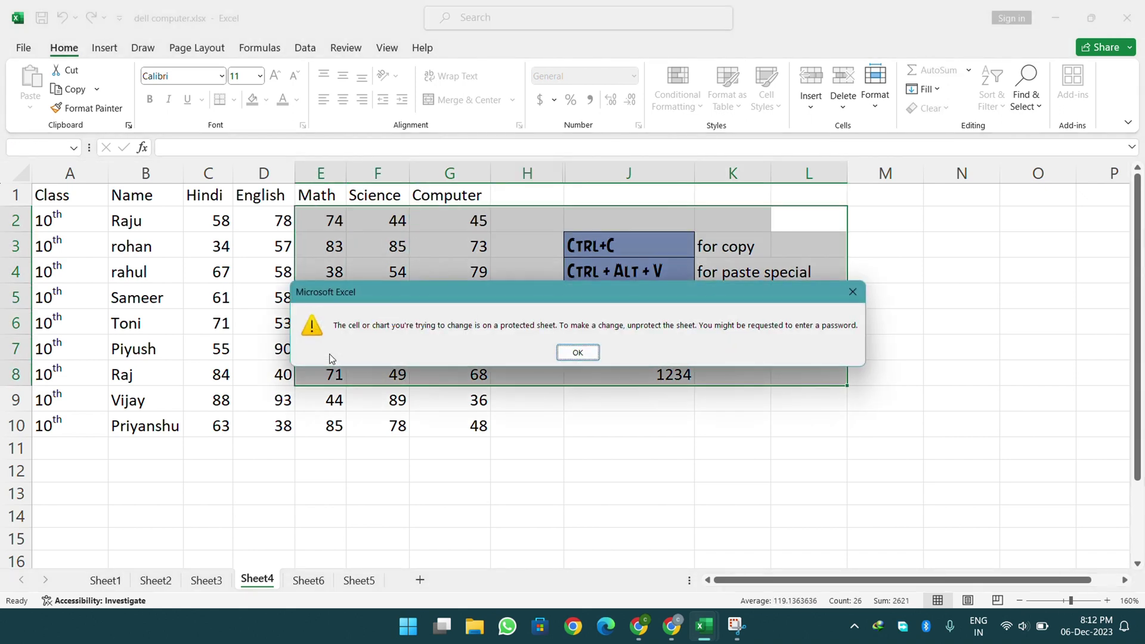
pyautogui.click(578, 353)
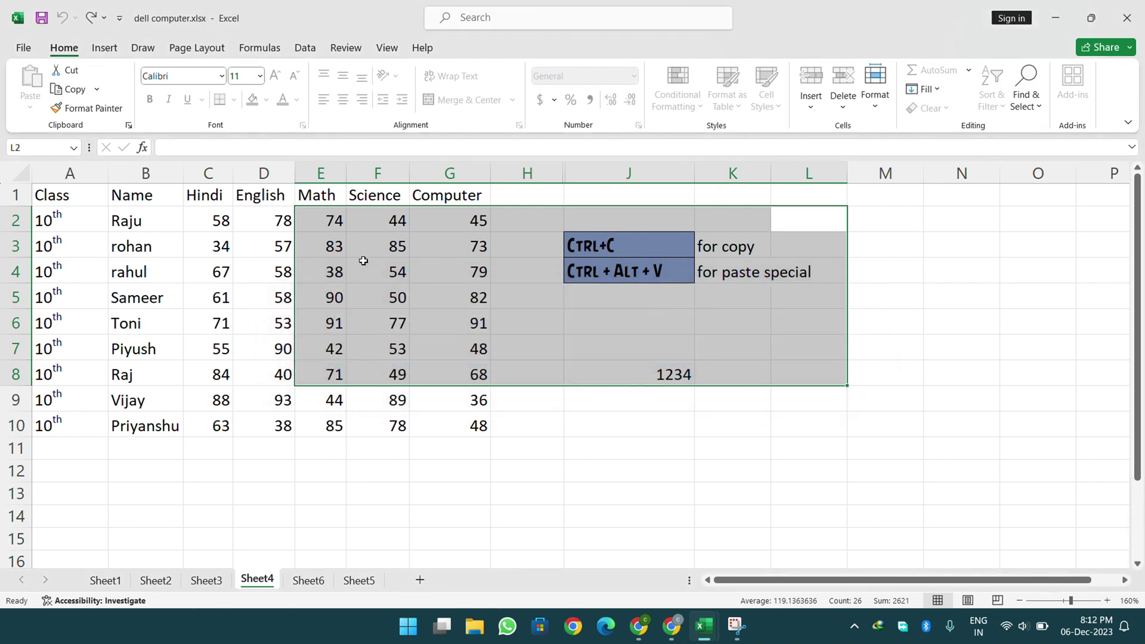
pyautogui.click(517, 294)
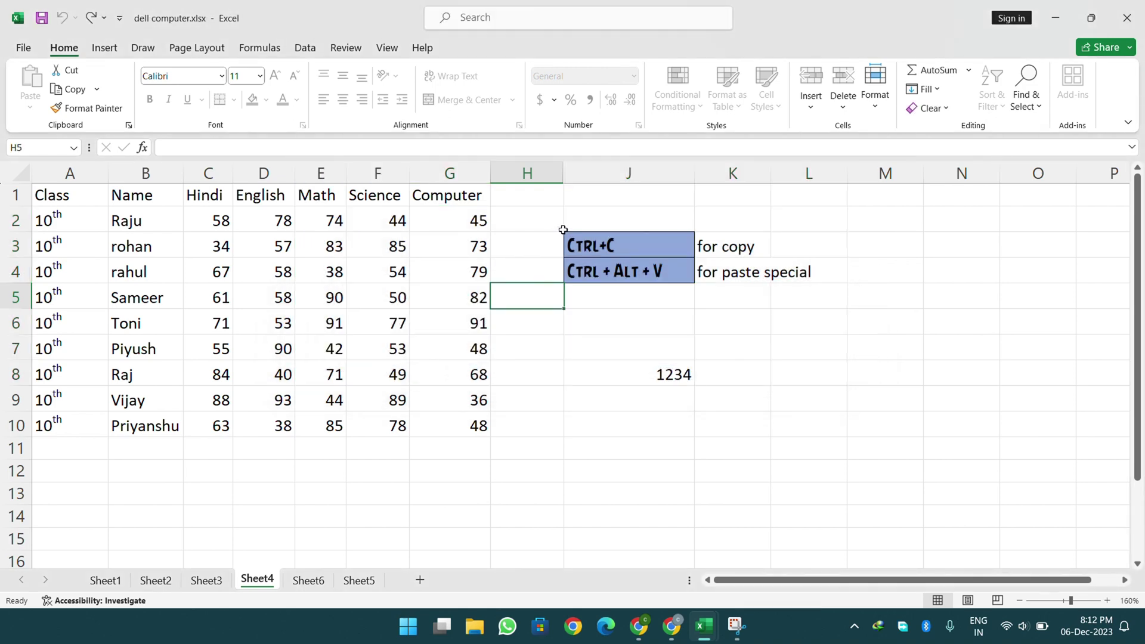
pyautogui.moveTo(563, 229); pyautogui.dragTo(808, 419)
pyautogui.press('Delete')
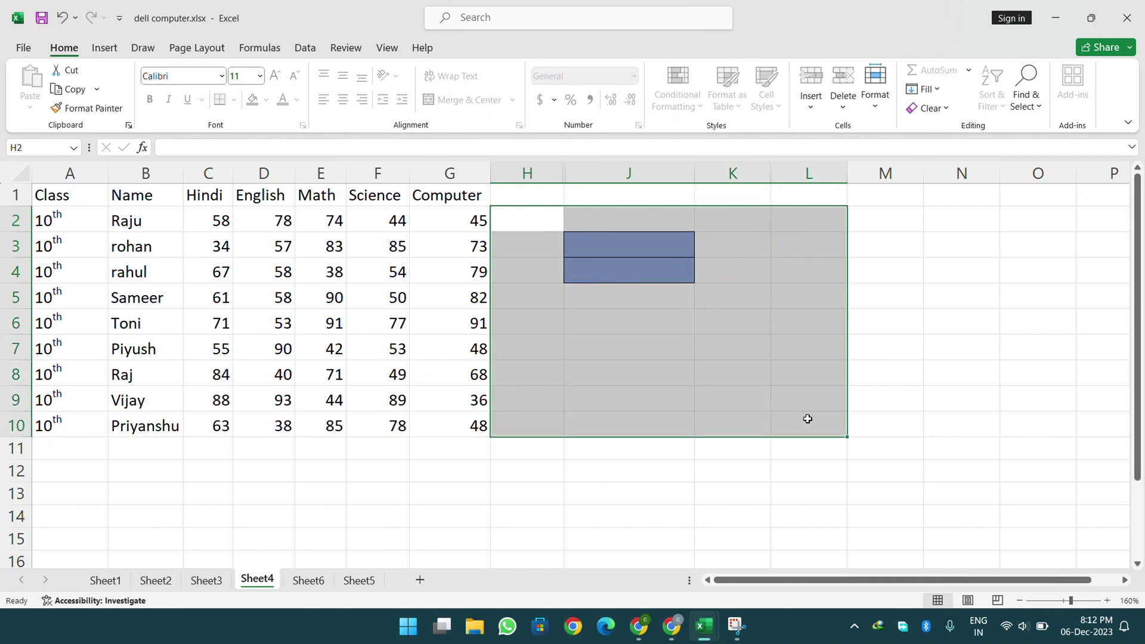
pyautogui.write('bj,jb')
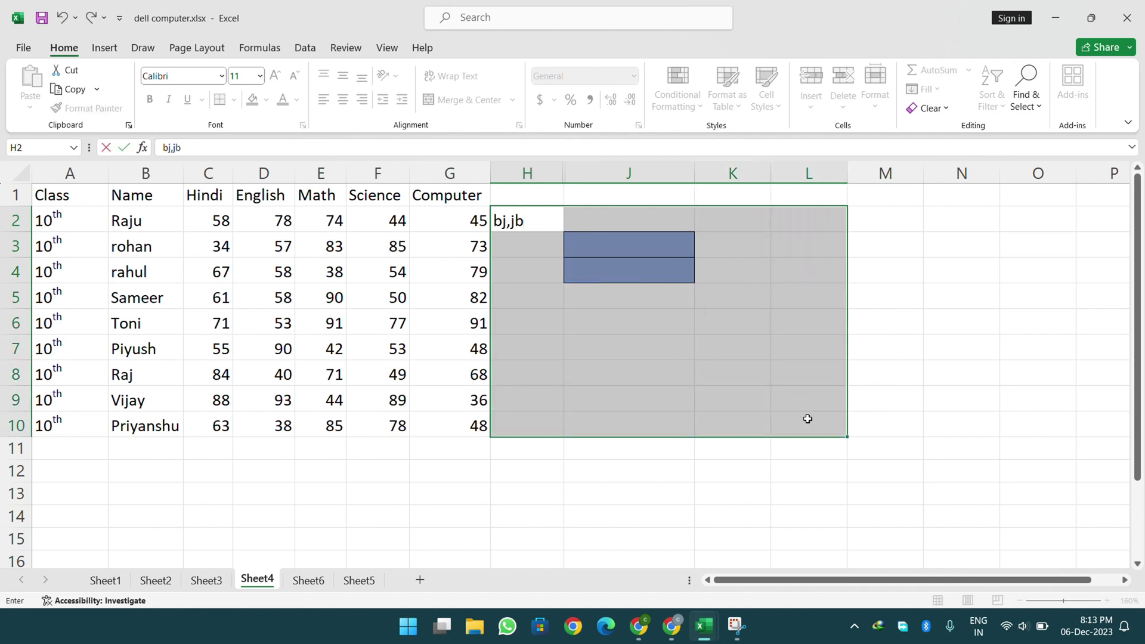
pyautogui.press('Return')
pyautogui.hotkey('ctrl', 'z')
pyautogui.hotkey('ctrl', 'z')
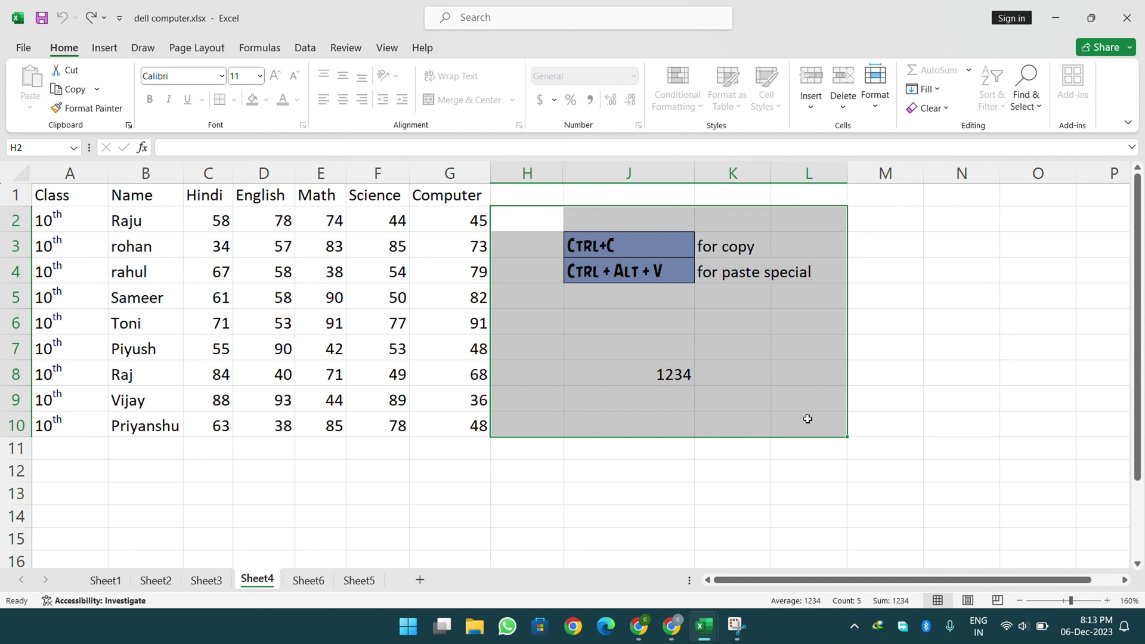
pyautogui.rightClick(808, 419)
pyautogui.click(950, 330)
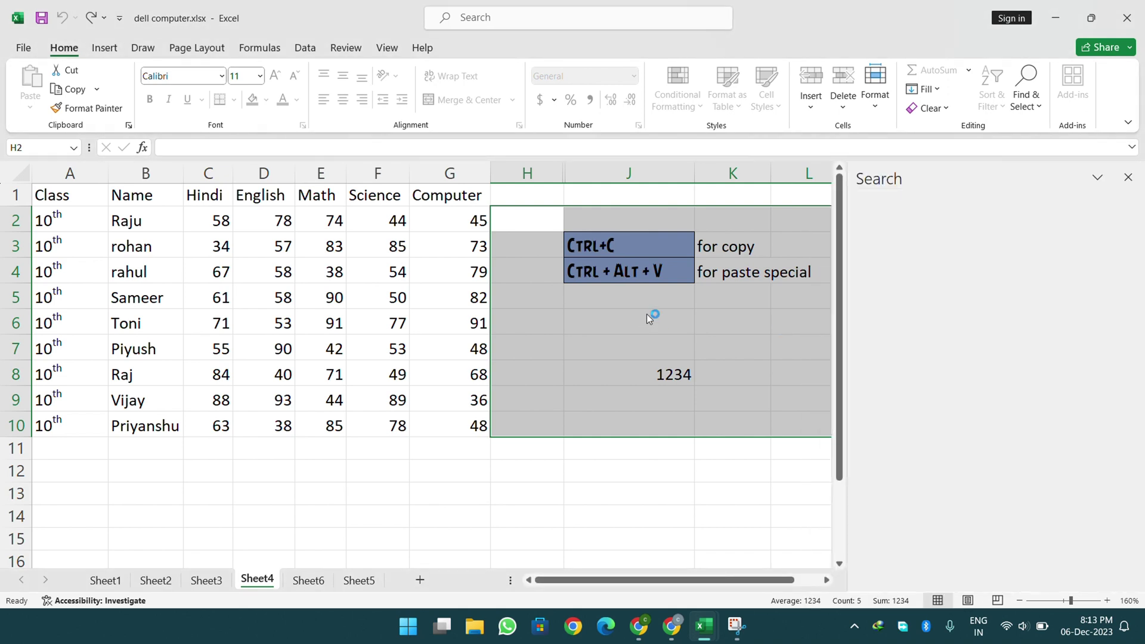
pyautogui.click(1128, 177)
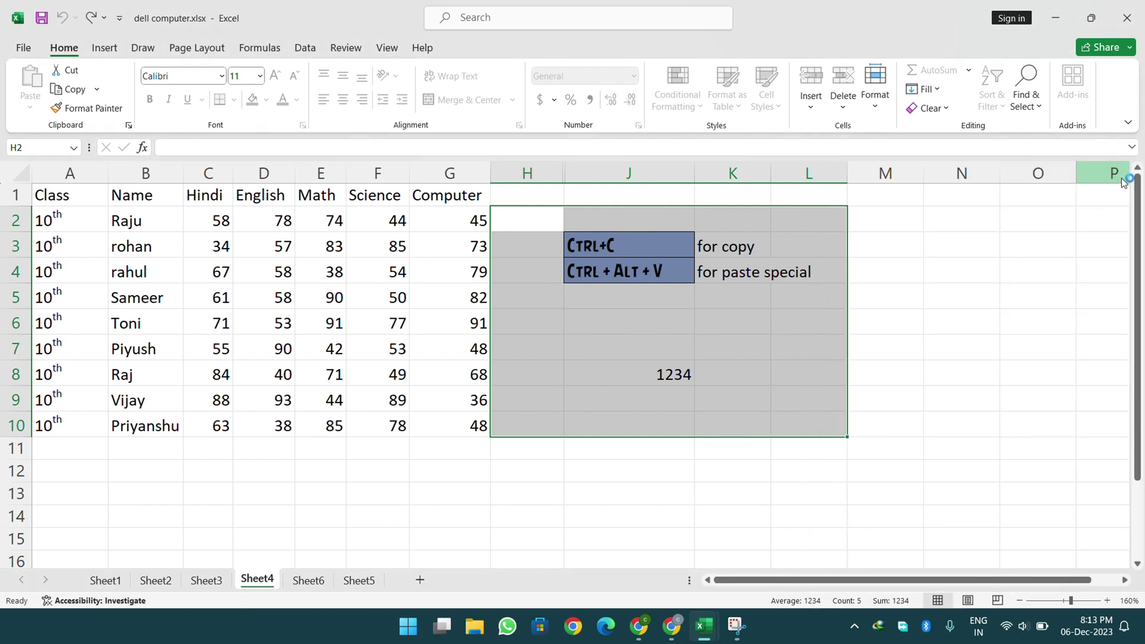
pyautogui.click(806, 294)
pyautogui.click(257, 235)
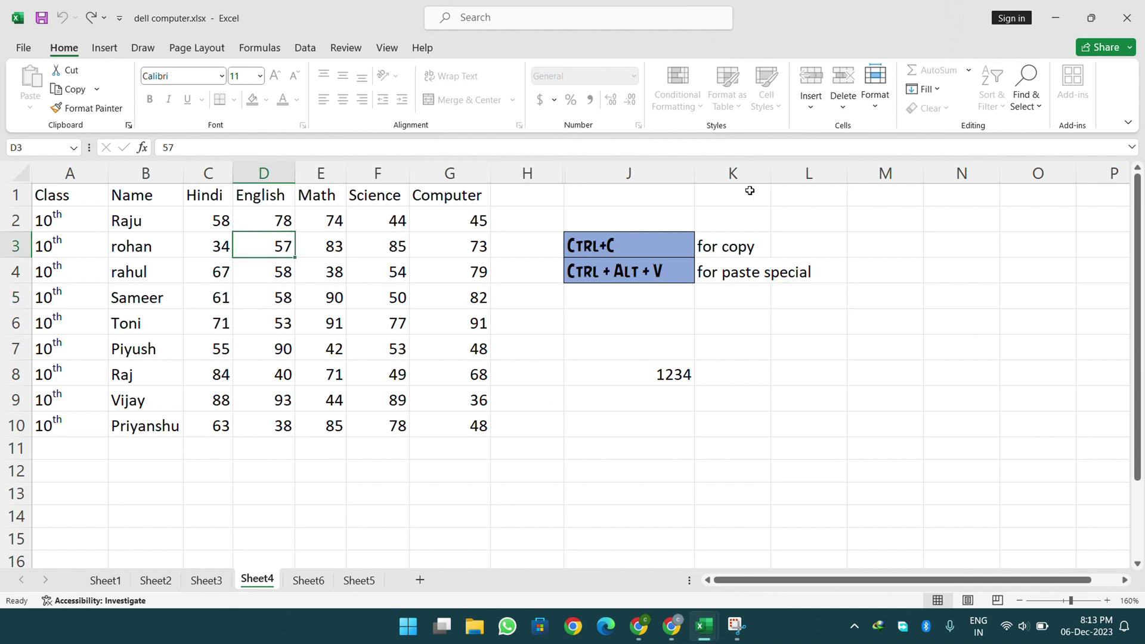
# - Choose Unprotect Sheet from Home > Format and submit the sheet password
pyautogui.click(875, 101)
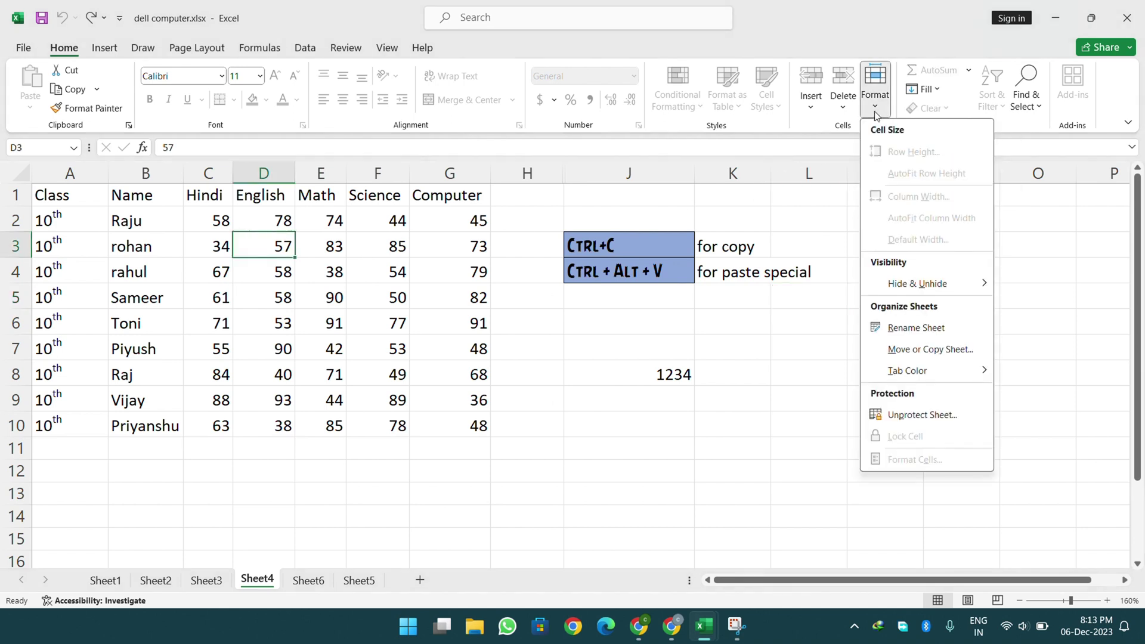
pyautogui.click(909, 416)
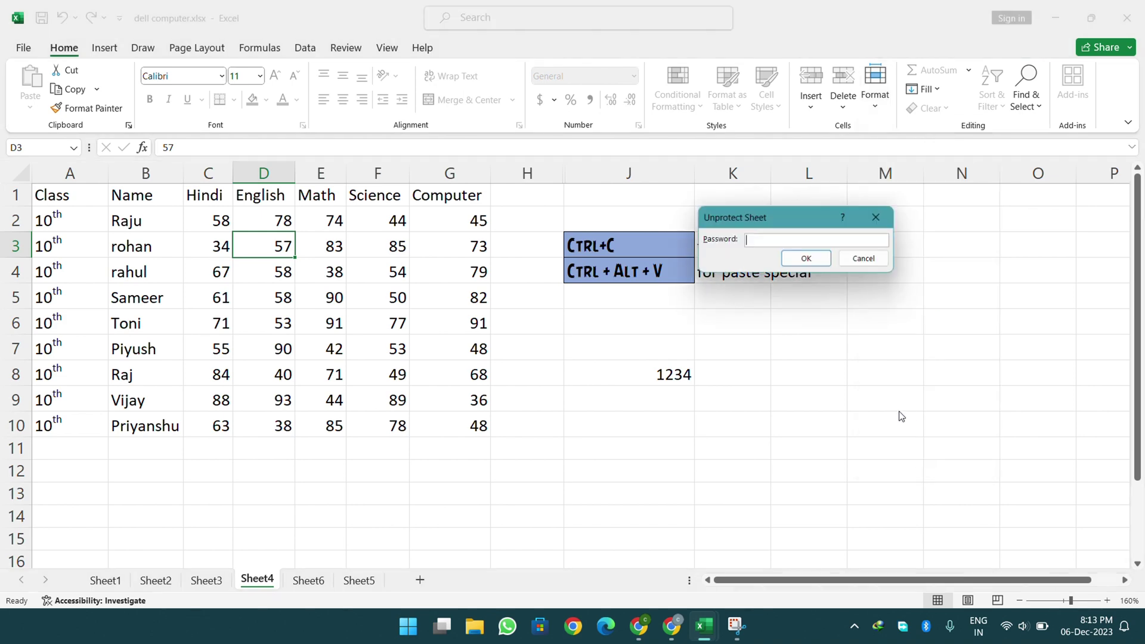
pyautogui.write('123')
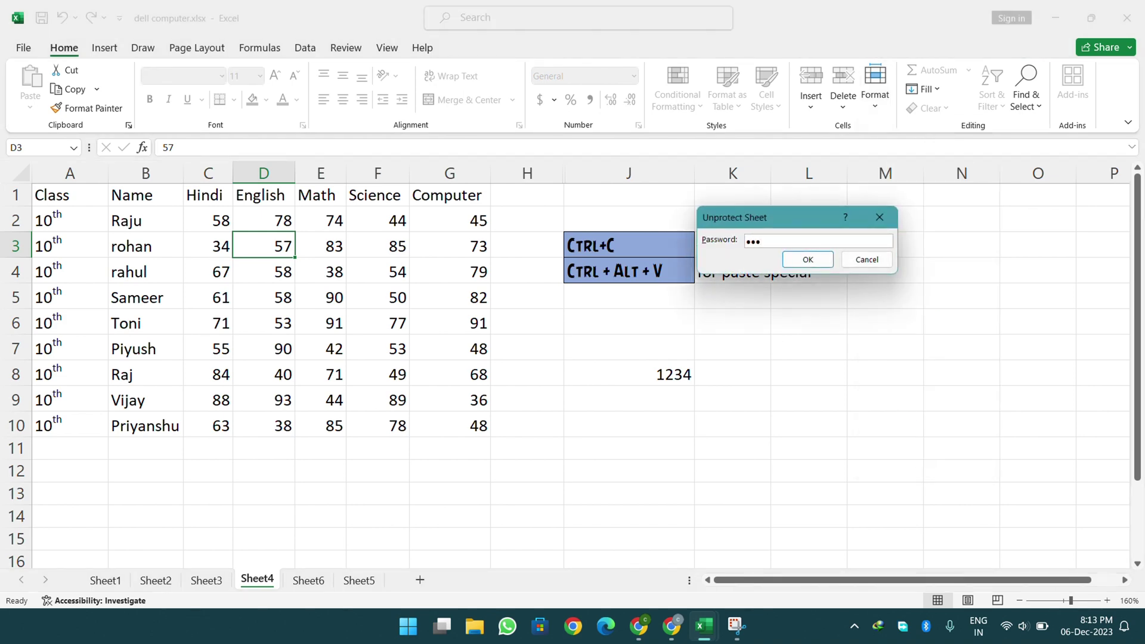
pyautogui.press('Return')
pyautogui.press('Return')
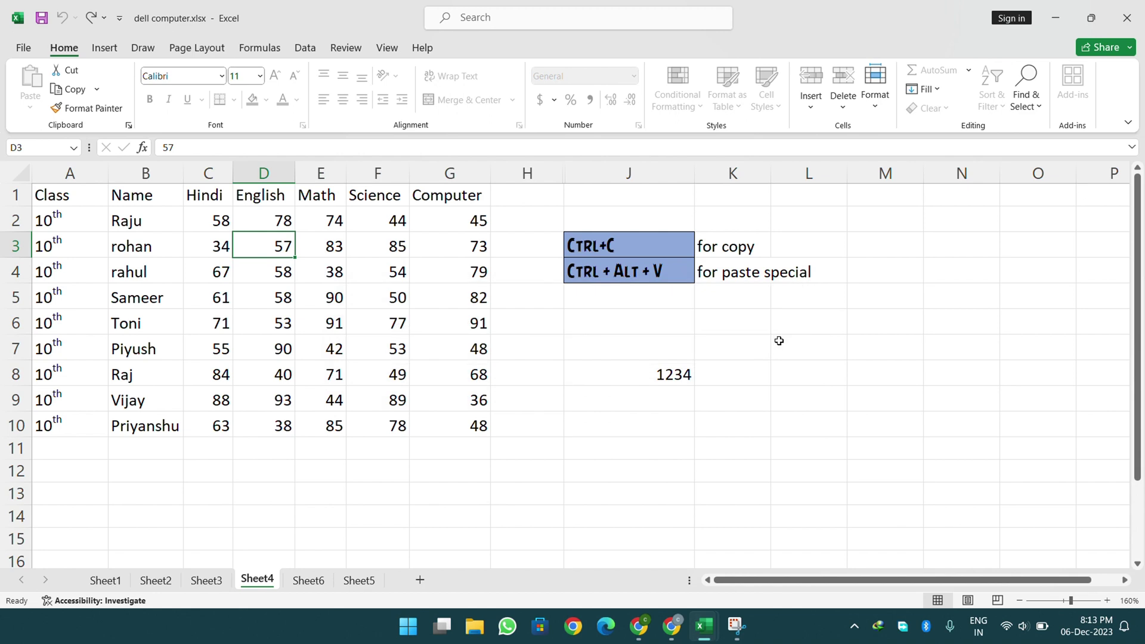
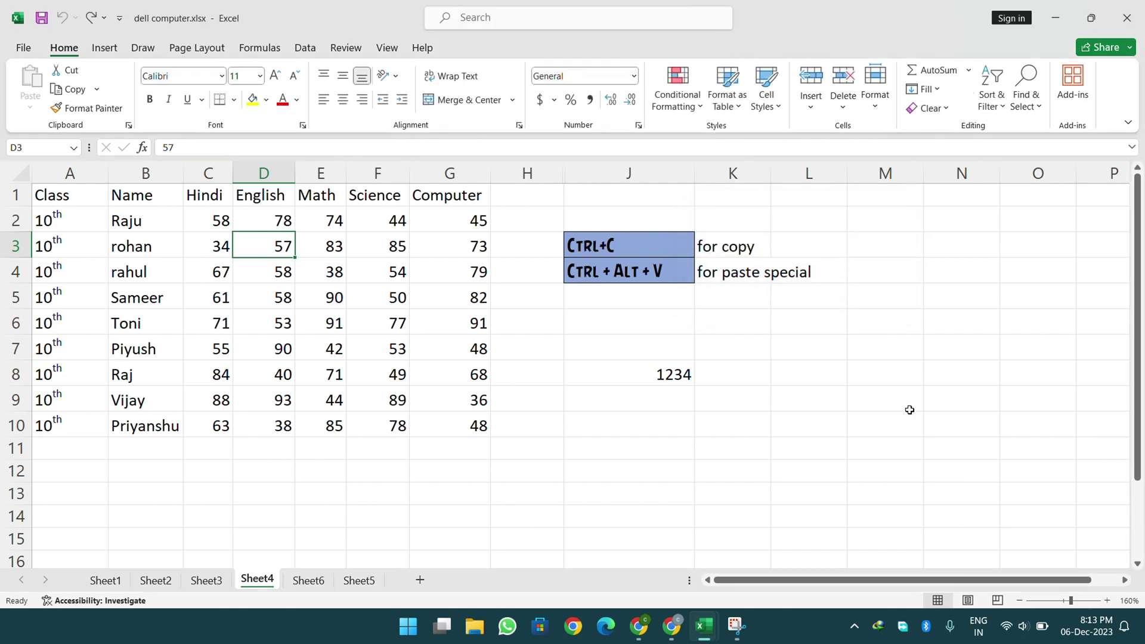
# - Toggle locking on the empty area right of the table, then review the options for table A1:G10
pyautogui.click(610, 317)
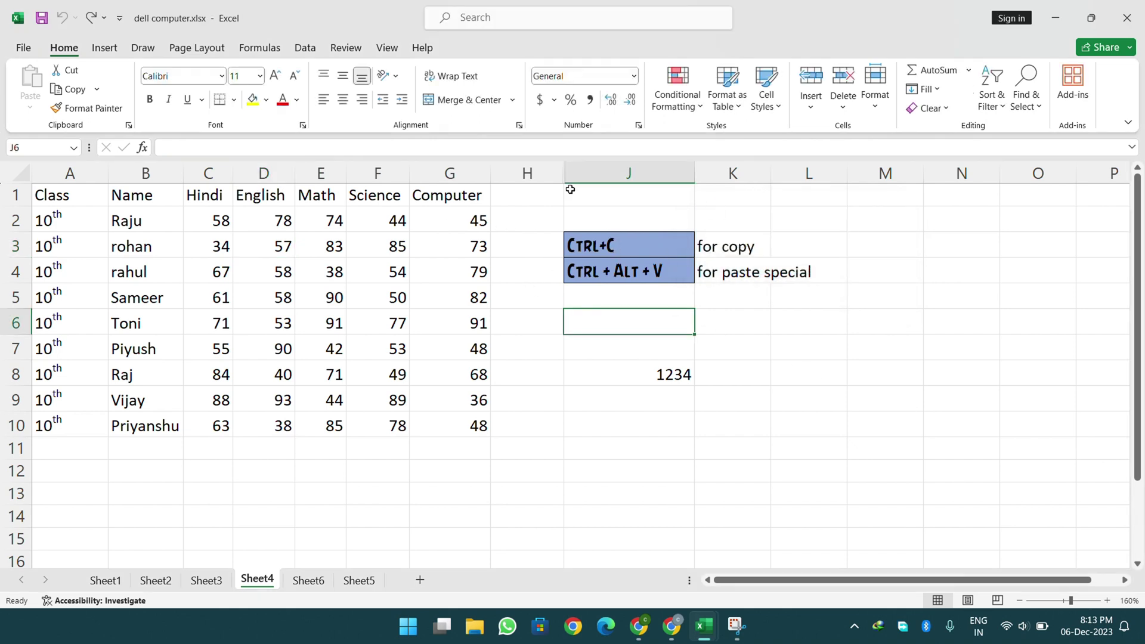
pyautogui.moveTo(562, 191); pyautogui.dragTo(1017, 529)
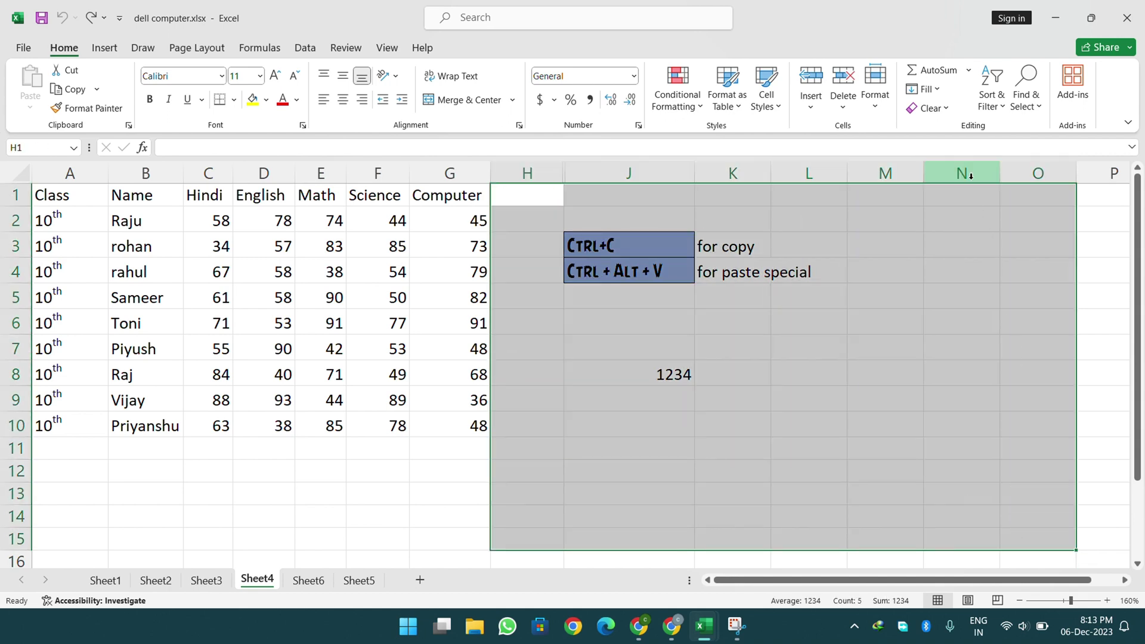
pyautogui.click(885, 111)
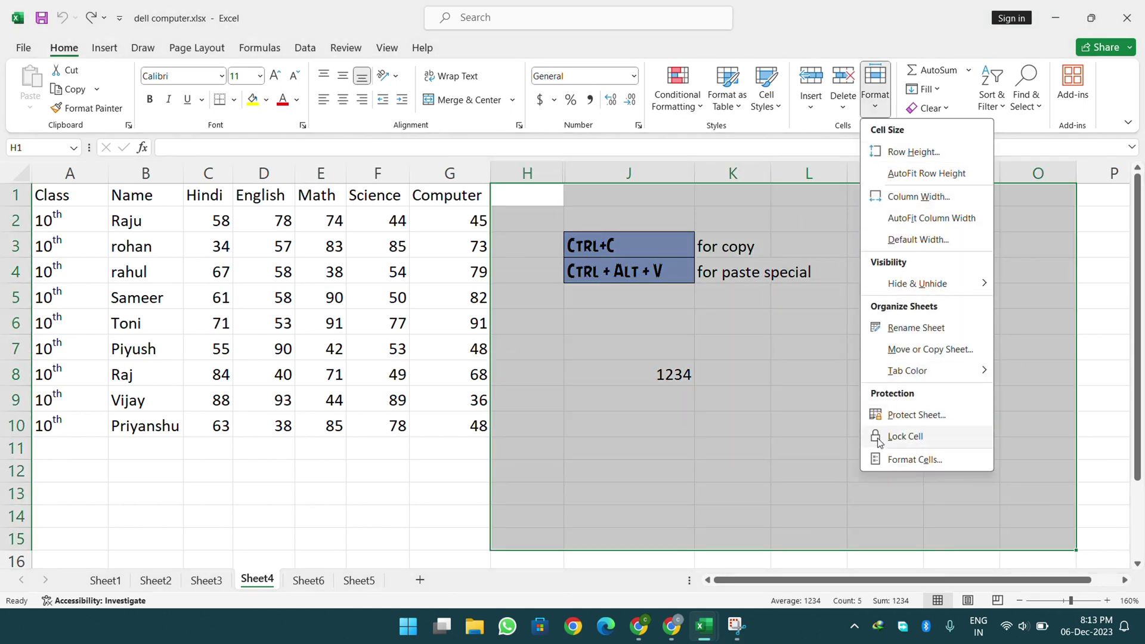
pyautogui.click(671, 378)
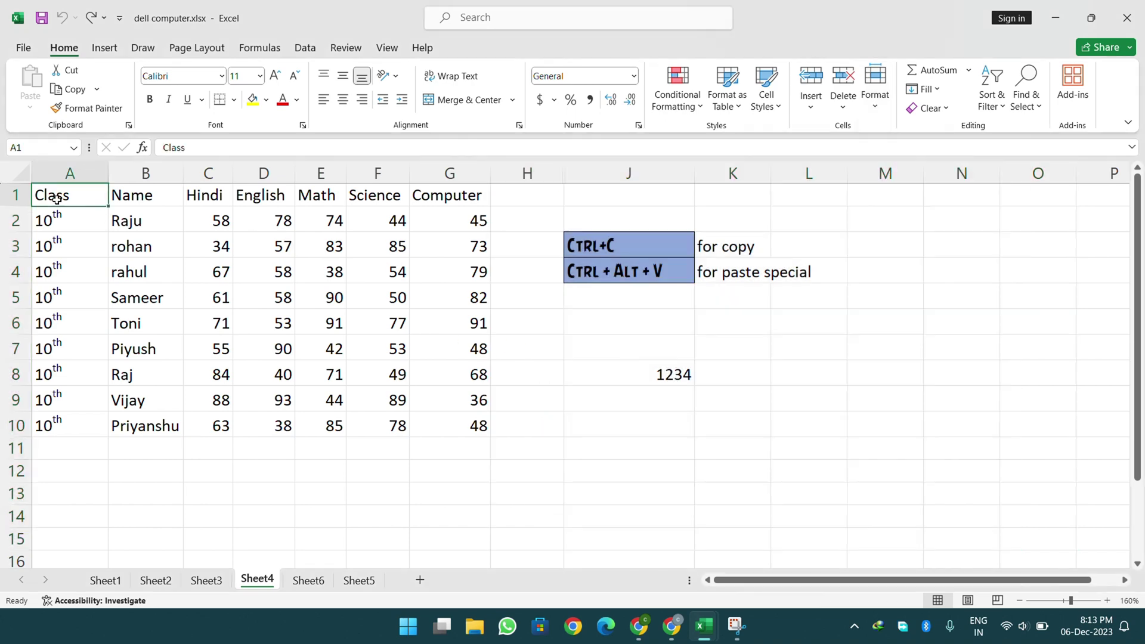
pyautogui.moveTo(56, 194); pyautogui.dragTo(464, 424)
pyautogui.click(875, 90)
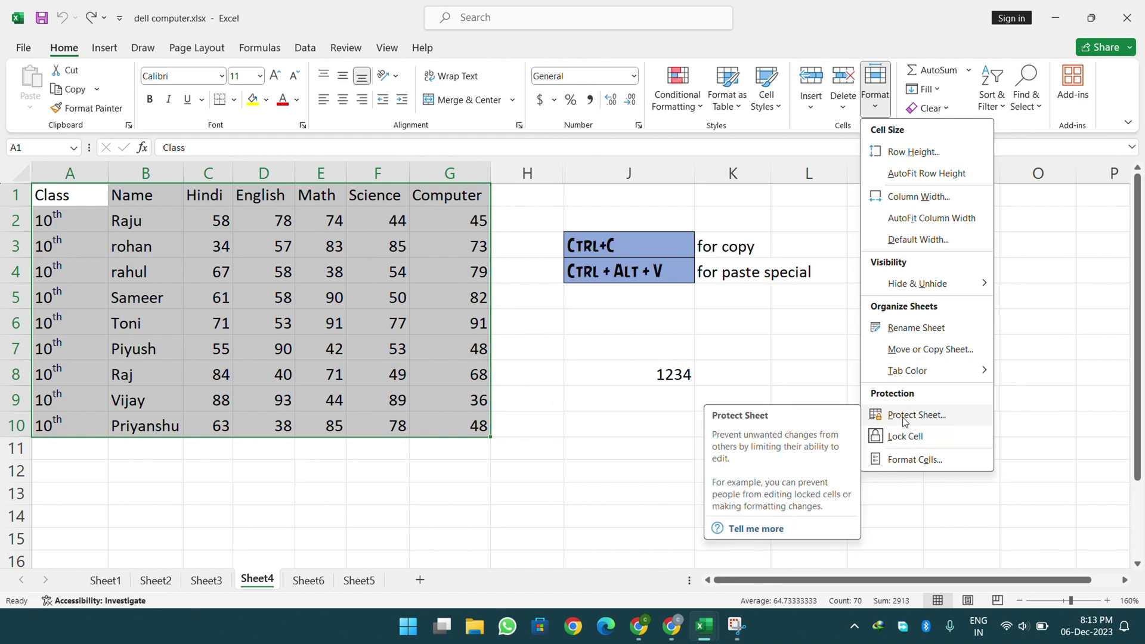
pyautogui.click(817, 376)
pyautogui.click(814, 371)
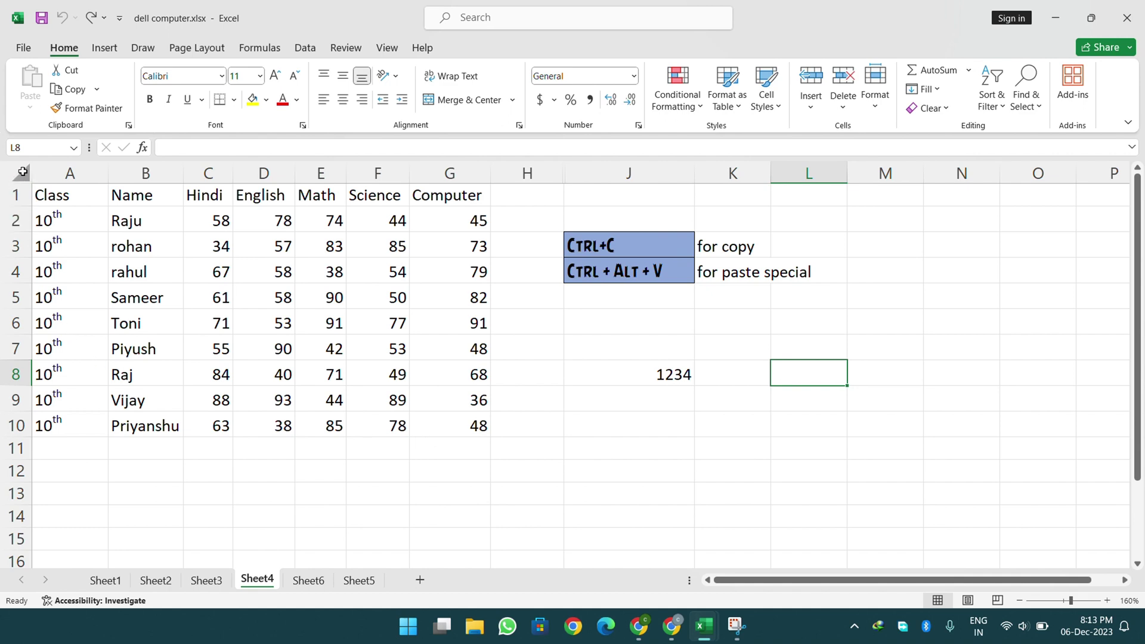
# - Select the whole worksheet and toggle Lock Cell for every cell on Sheet4
pyautogui.click(24, 171)
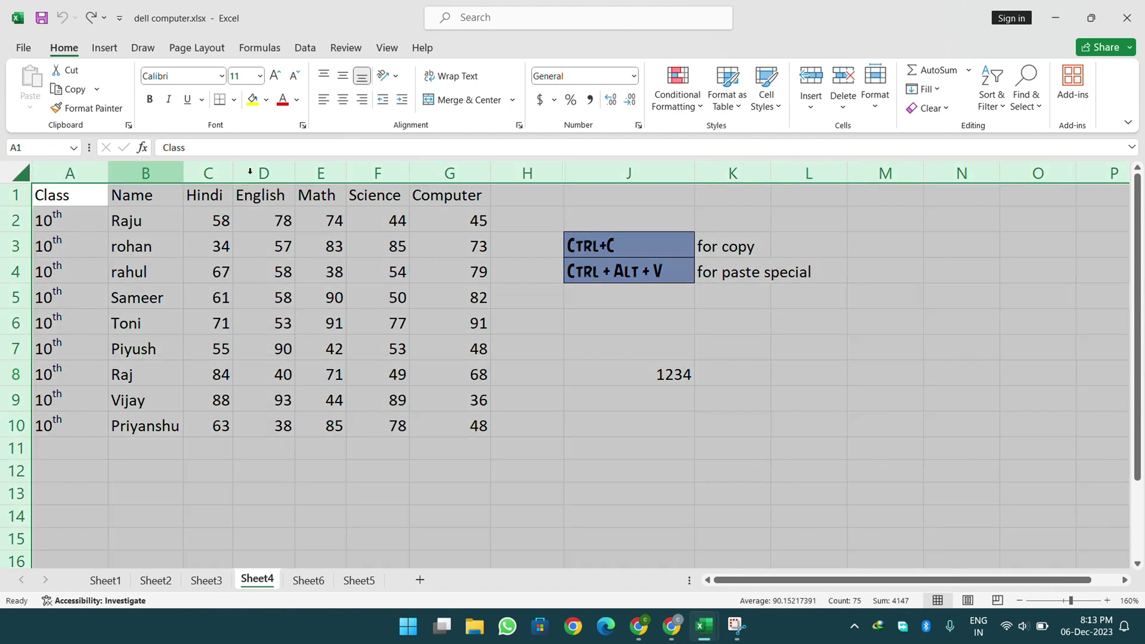
pyautogui.click(885, 95)
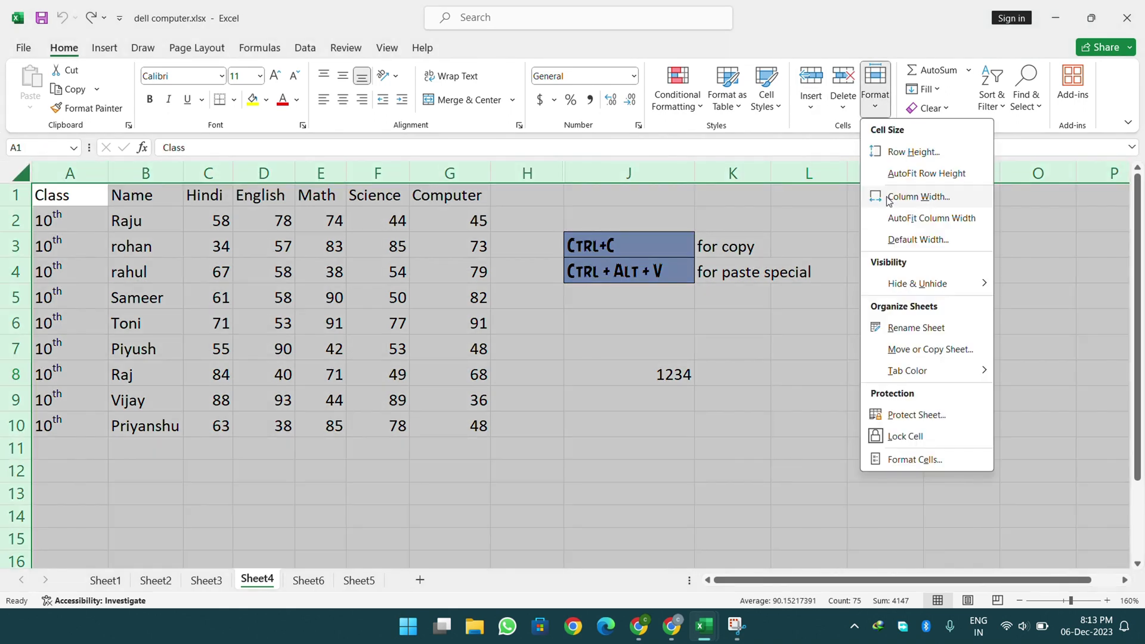
pyautogui.click(880, 442)
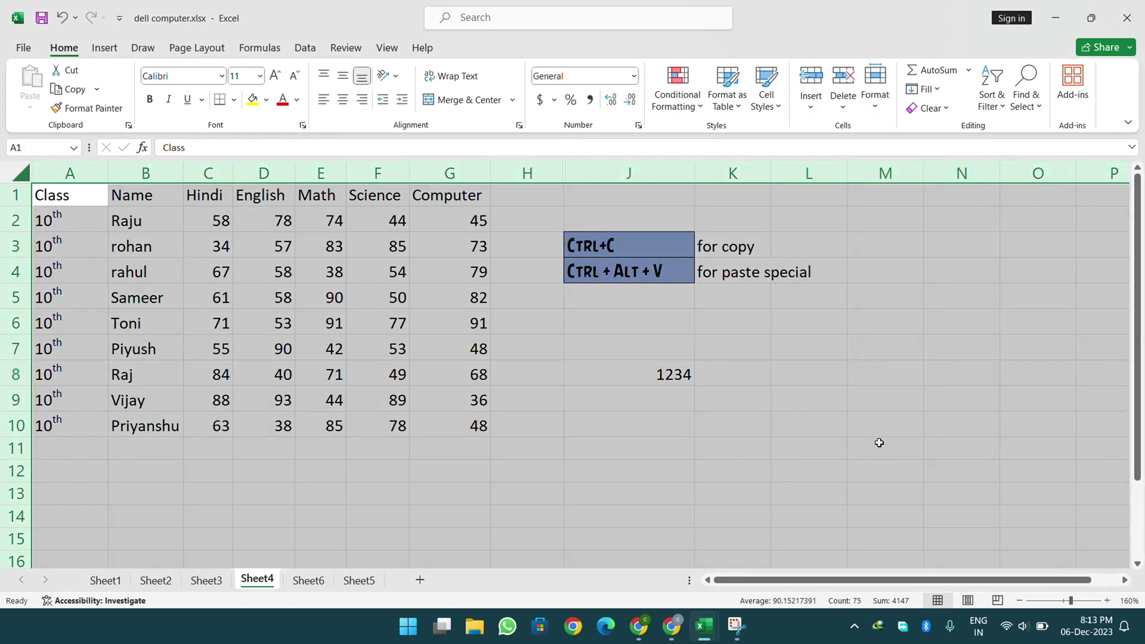
pyautogui.click(880, 113)
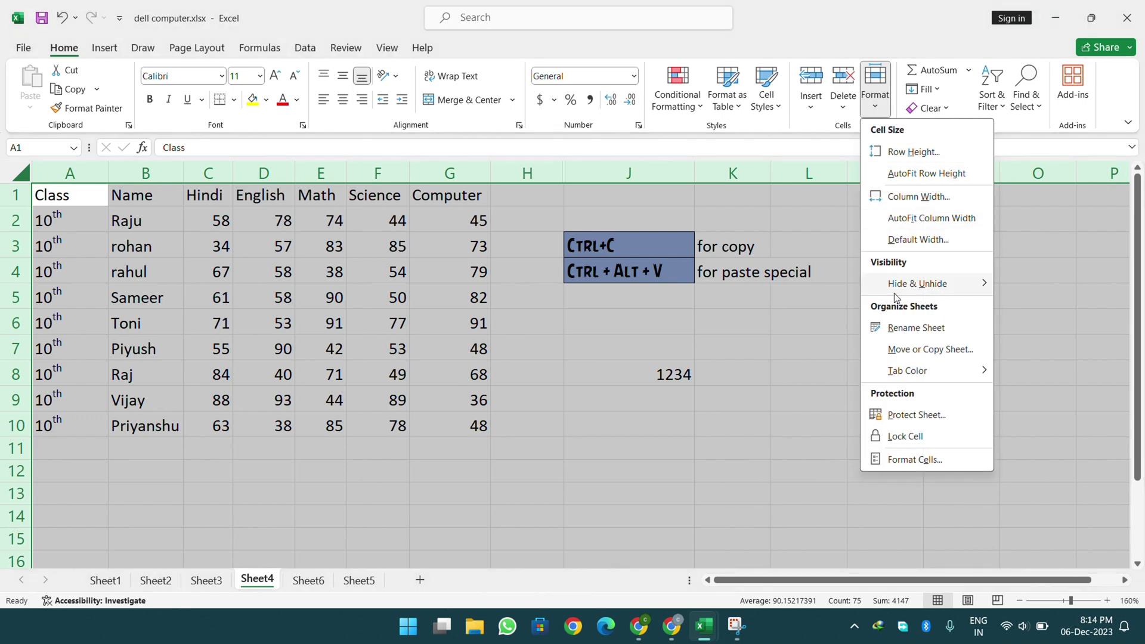
pyautogui.click(900, 441)
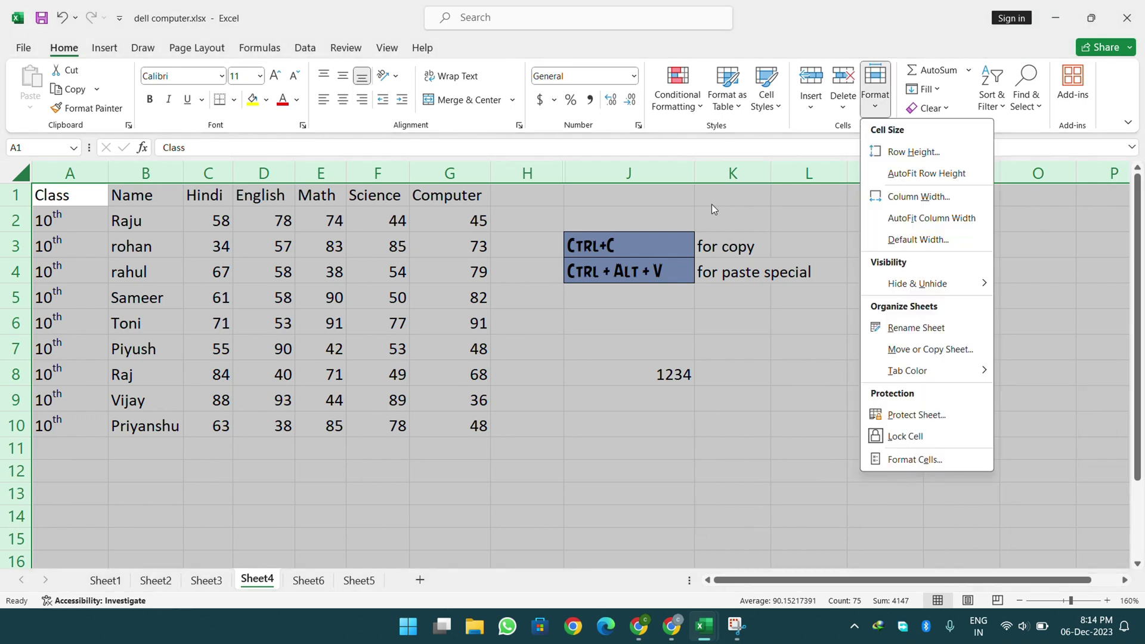
pyautogui.click(876, 90)
# - Lock the block of cells L7:N12
pyautogui.click(797, 615)
pyautogui.moveTo(795, 349); pyautogui.dragTo(828, 372)
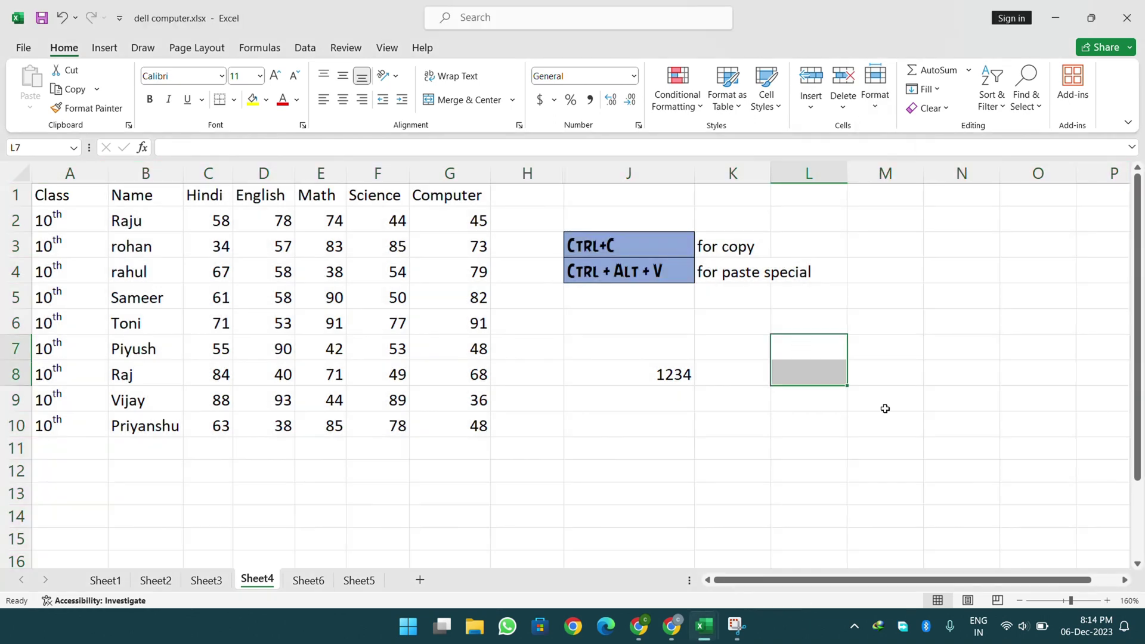
pyautogui.moveTo(886, 409); pyautogui.dragTo(984, 474)
pyautogui.click(875, 87)
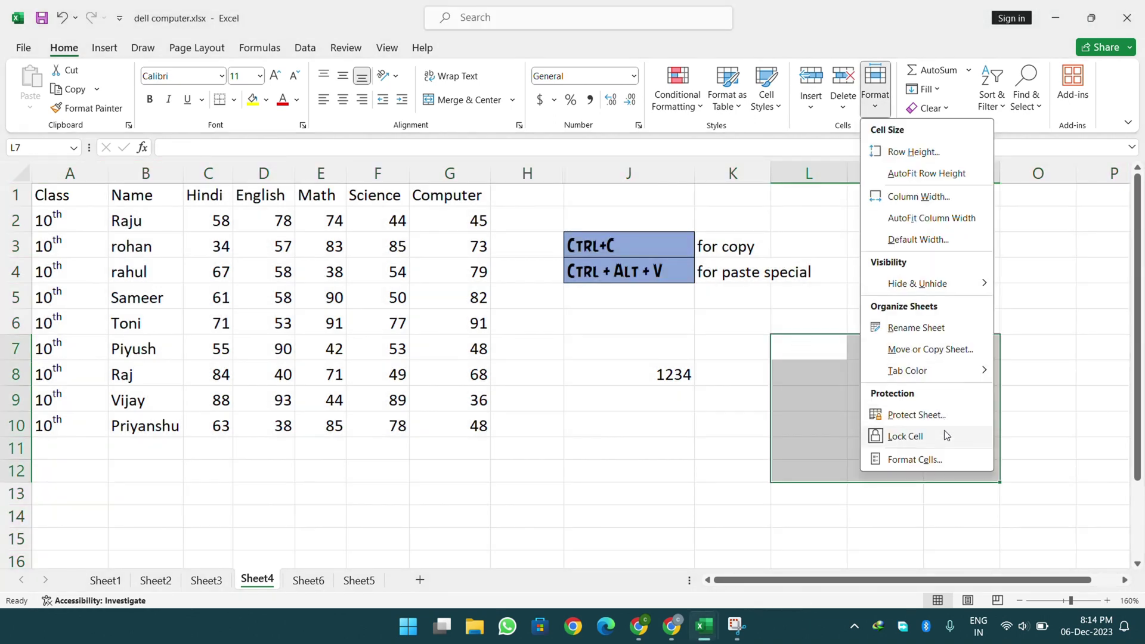
pyautogui.click(944, 430)
pyautogui.click(875, 87)
pyautogui.click(812, 318)
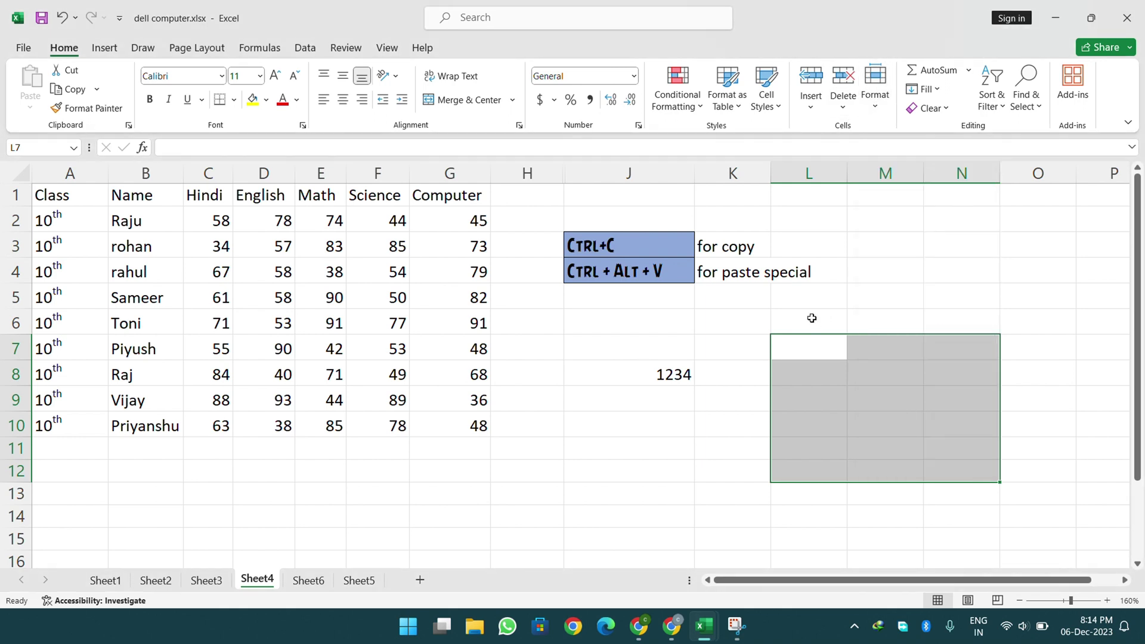
# - Protect Sheet4 with a password, entering it twice to confirm
pyautogui.click(812, 318)
pyautogui.click(875, 87)
pyautogui.click(906, 418)
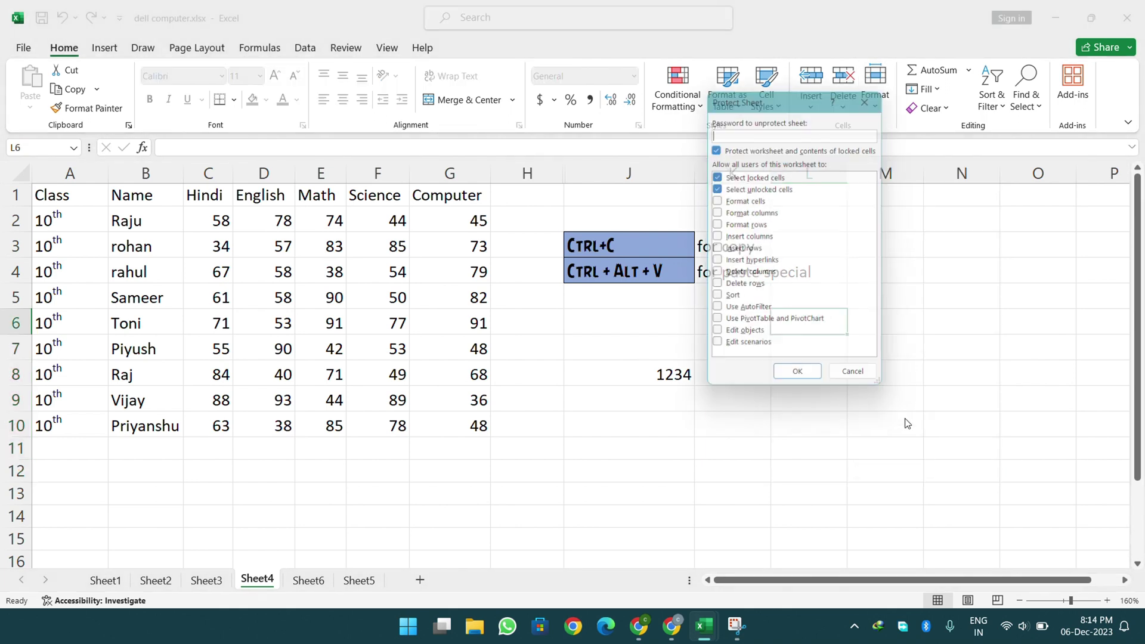
pyautogui.write('123')
pyautogui.press('Return')
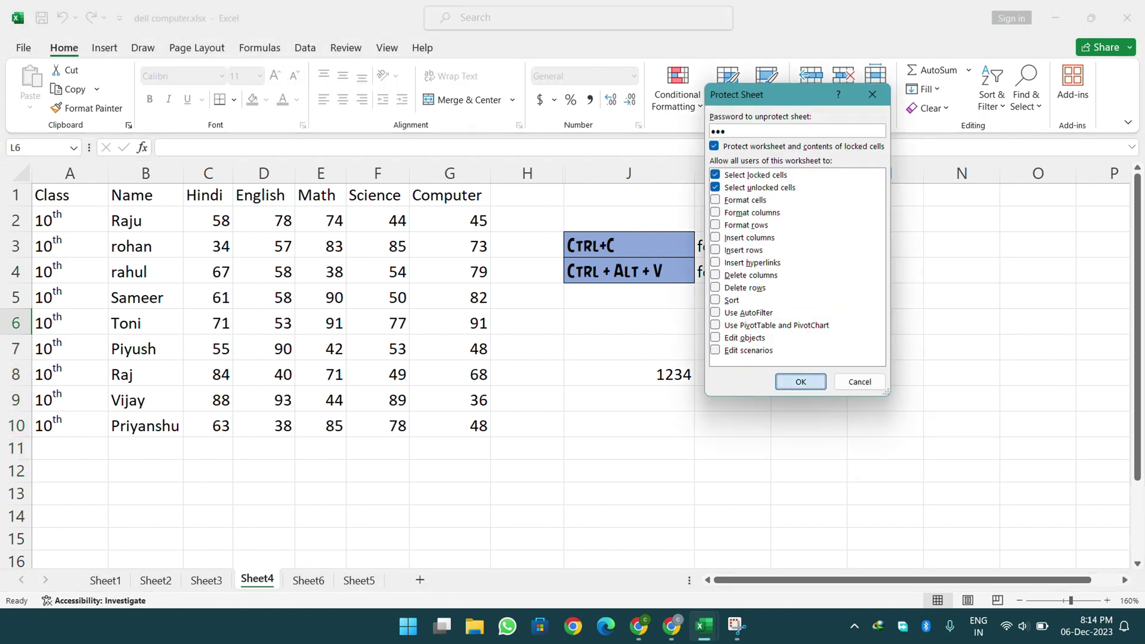
pyautogui.write('123')
pyautogui.press('Return')
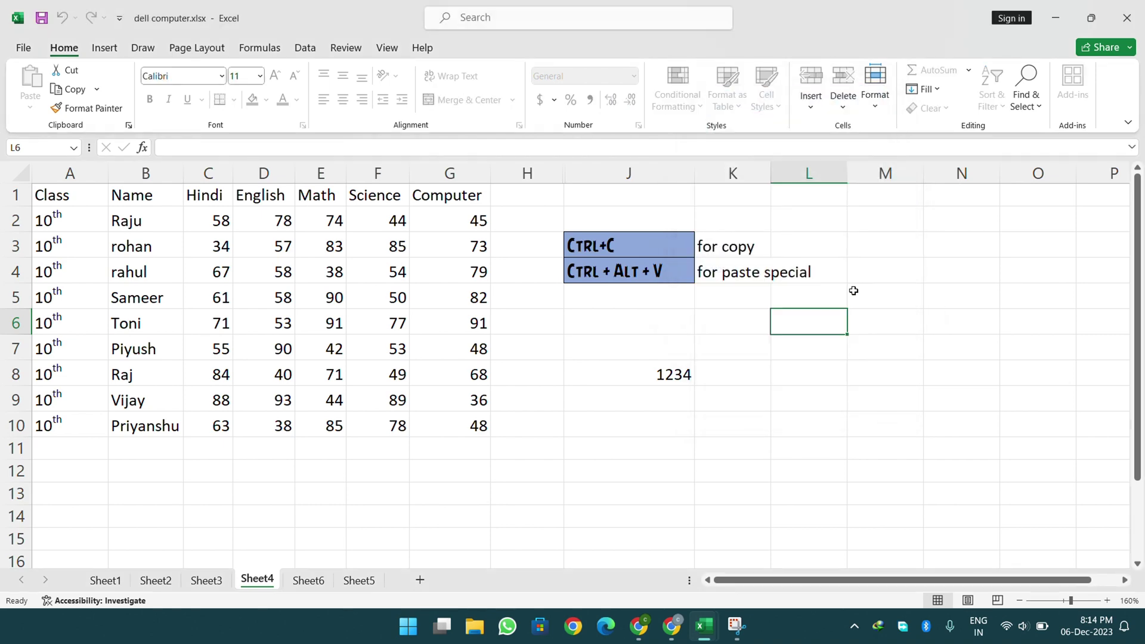
# - Try clearing E4:H8 and L6:O14, dismissing each protected-sheet warning
pyautogui.moveTo(321, 271); pyautogui.dragTo(543, 356)
pyautogui.press('Delete')
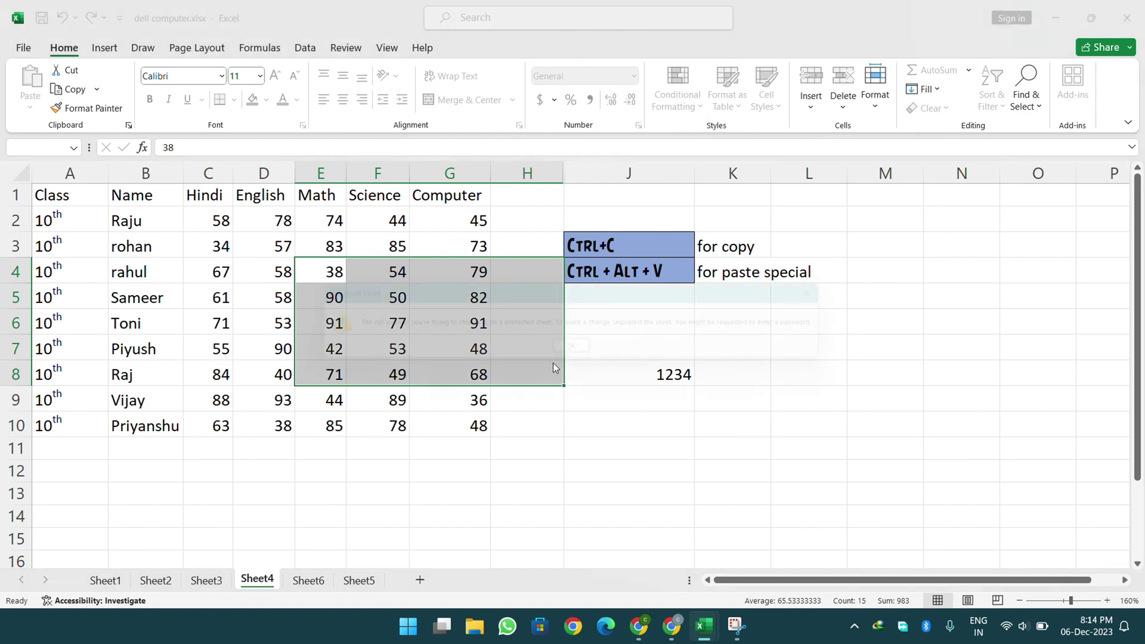
pyautogui.click(583, 352)
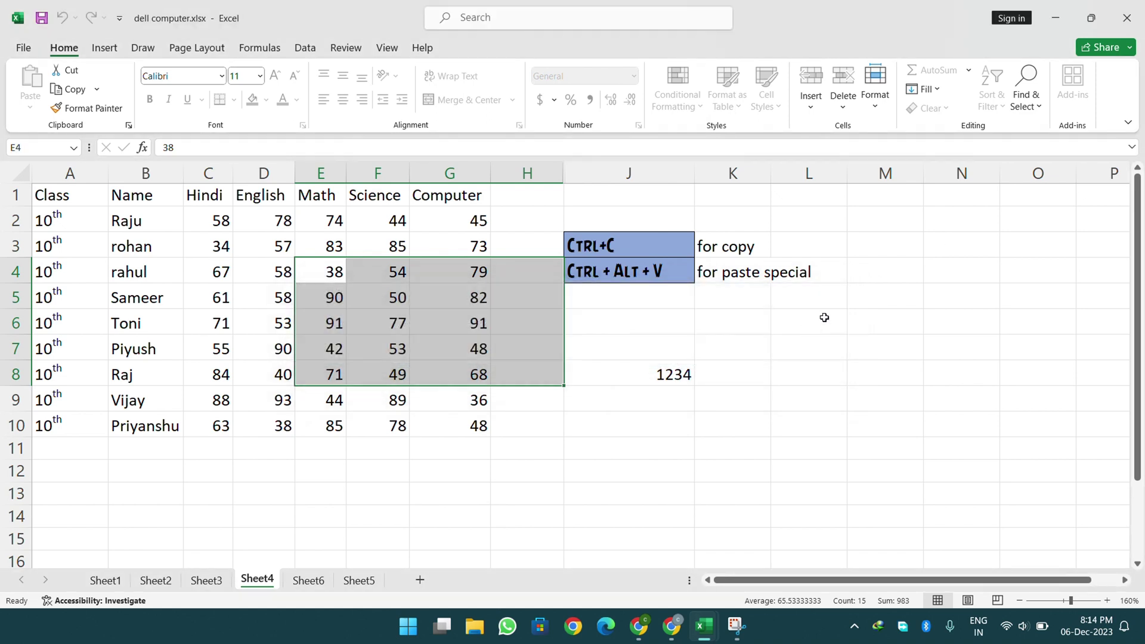
pyautogui.moveTo(825, 317); pyautogui.dragTo(1024, 511)
pyautogui.press('Delete')
pyautogui.press('Return')
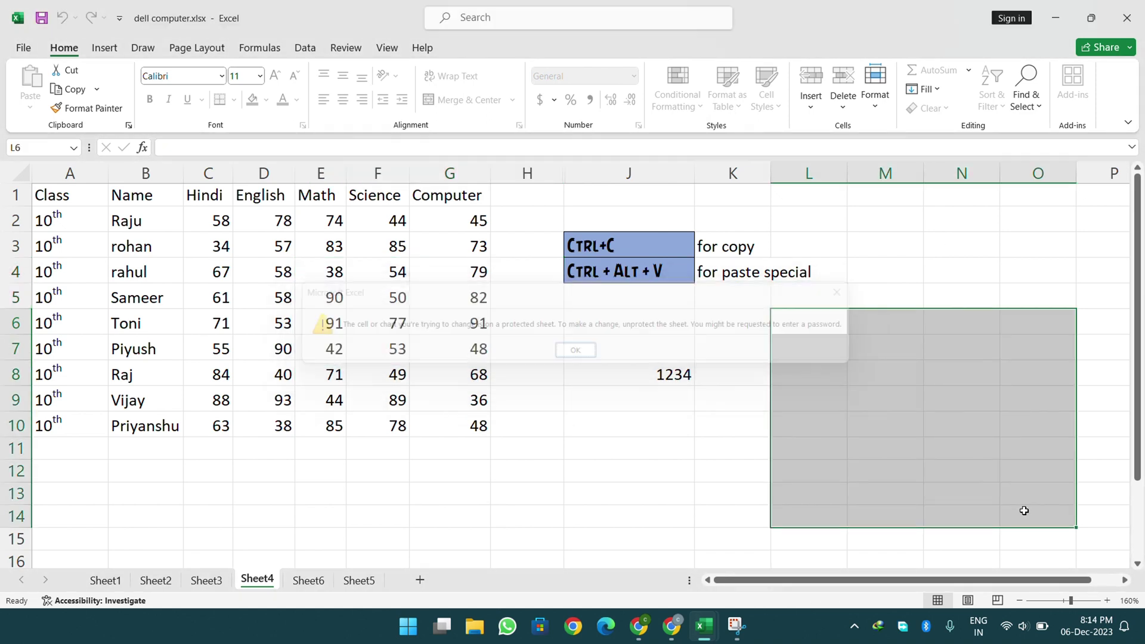
pyautogui.click(806, 274)
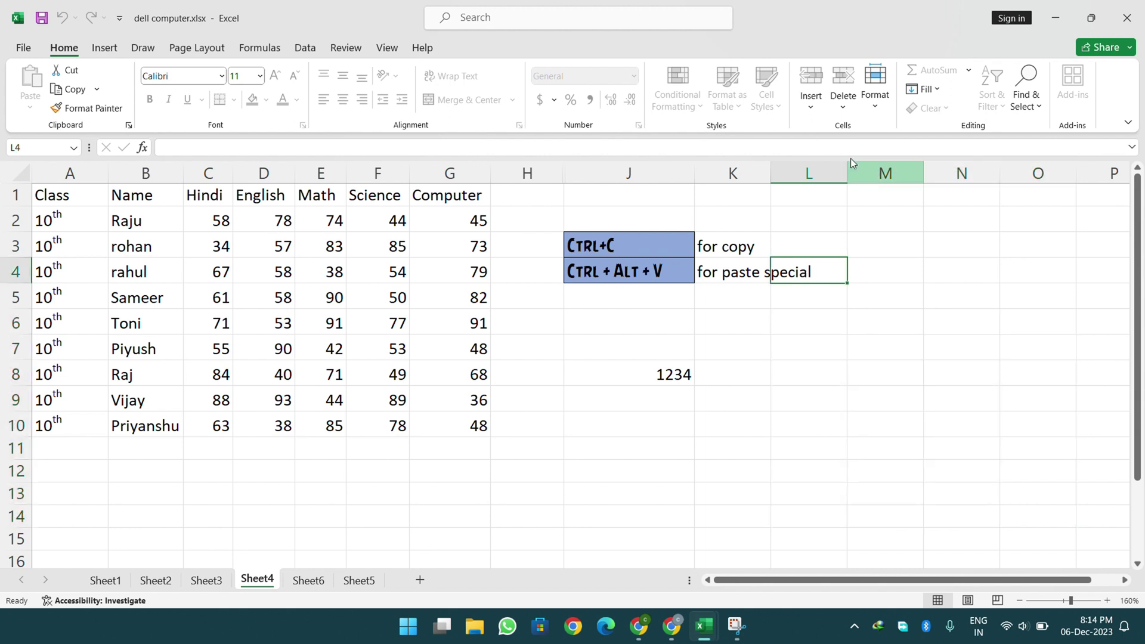
# - Unprotect Sheet4 with its password, then select the marks table A1:G10
pyautogui.click(875, 90)
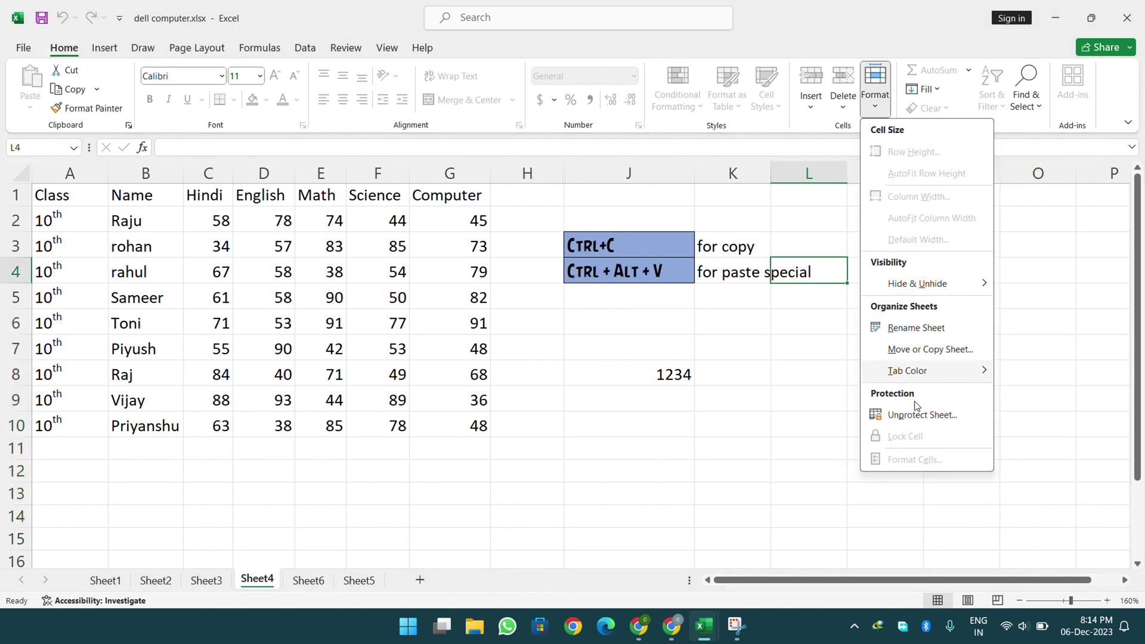
pyautogui.click(915, 411)
pyautogui.write('1234')
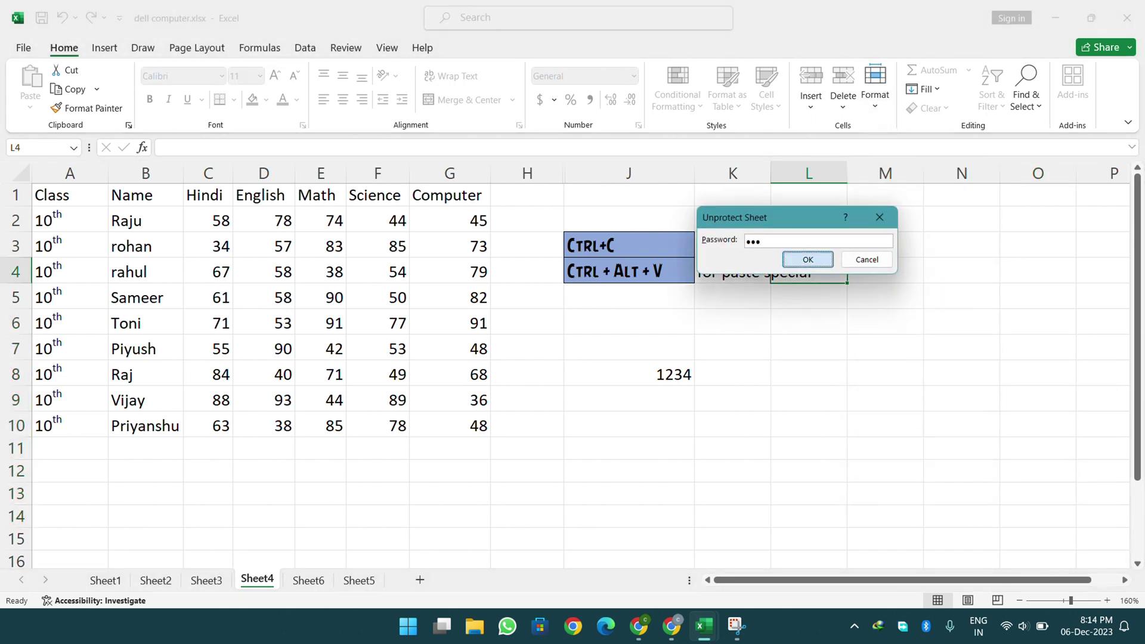
pyautogui.press('Return')
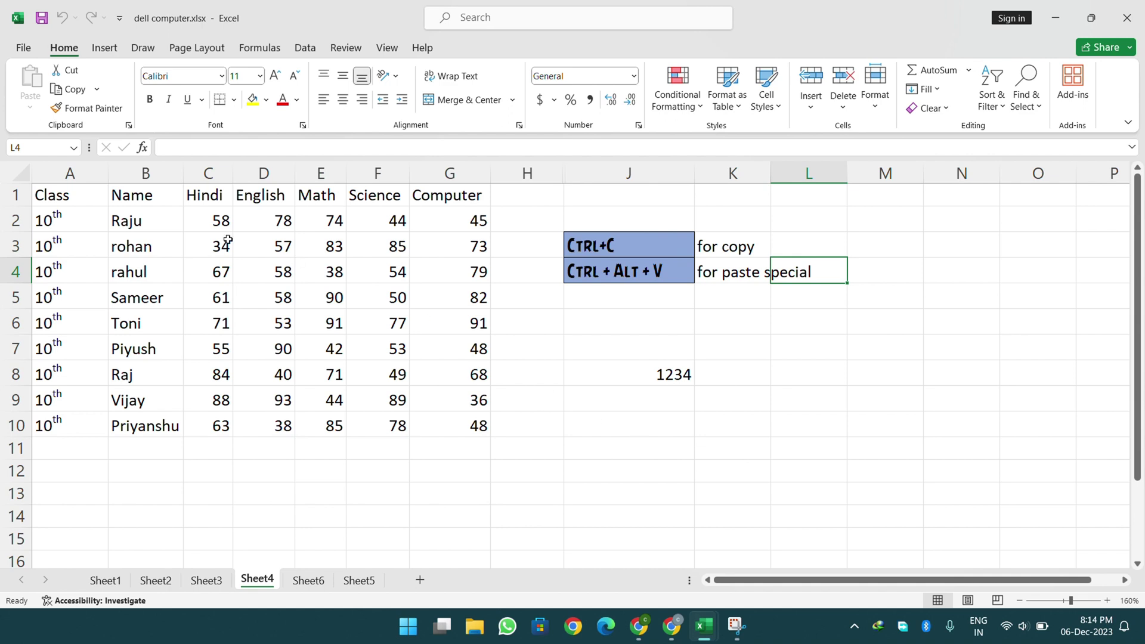
pyautogui.moveTo(69, 200); pyautogui.dragTo(432, 423)
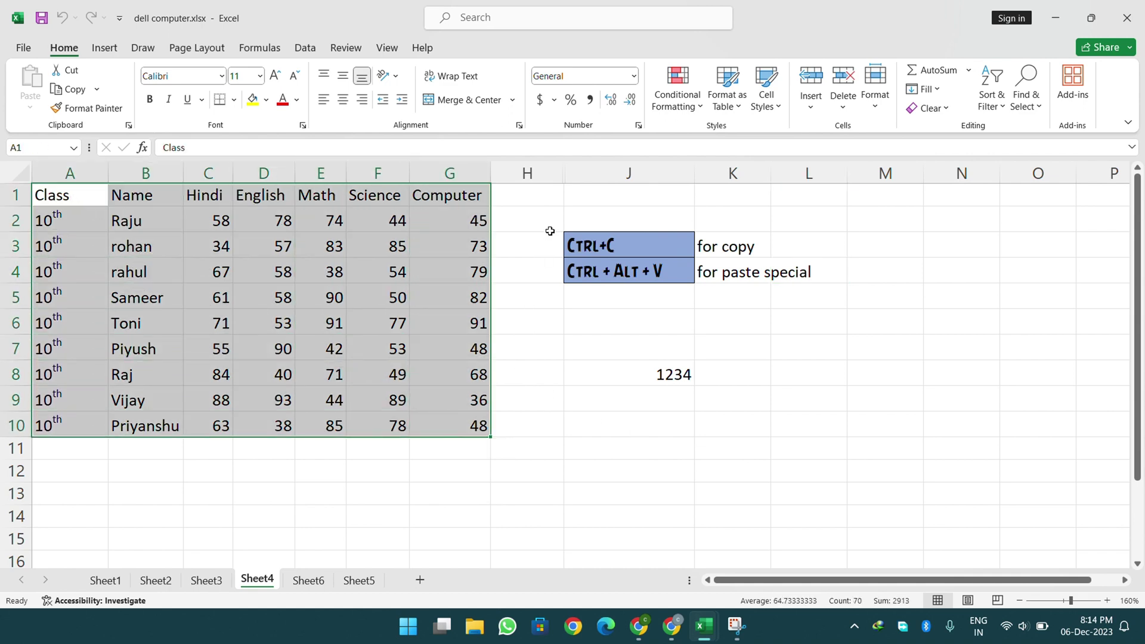
# - Clear the value 1234 from cell J8
pyautogui.click(547, 228)
pyautogui.click(658, 376)
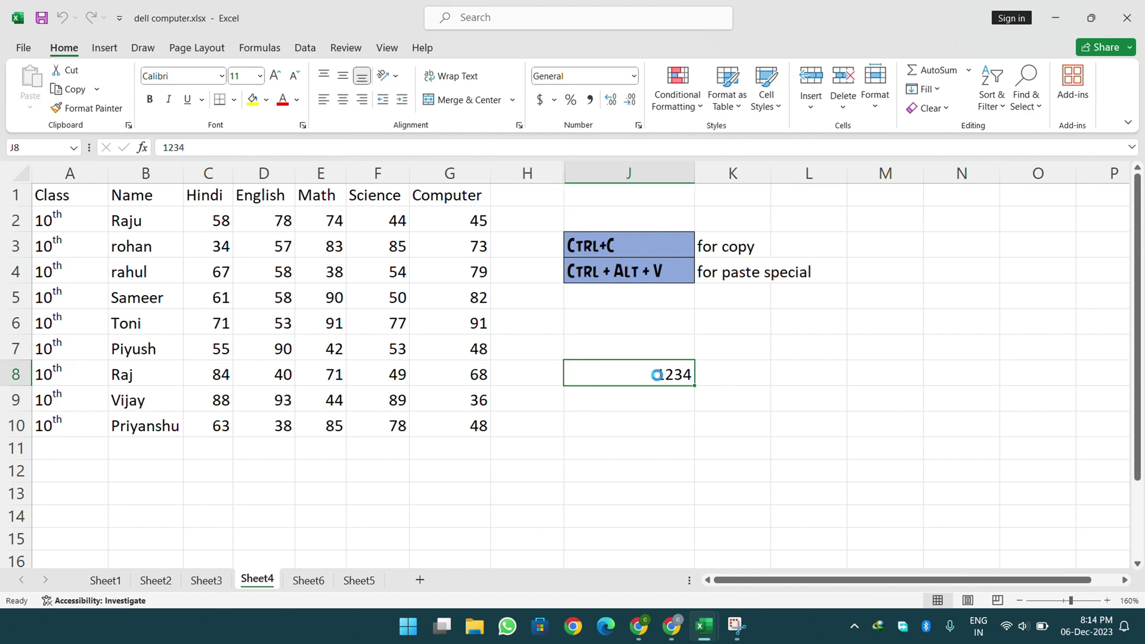
pyautogui.press('Delete')
pyautogui.click(610, 301)
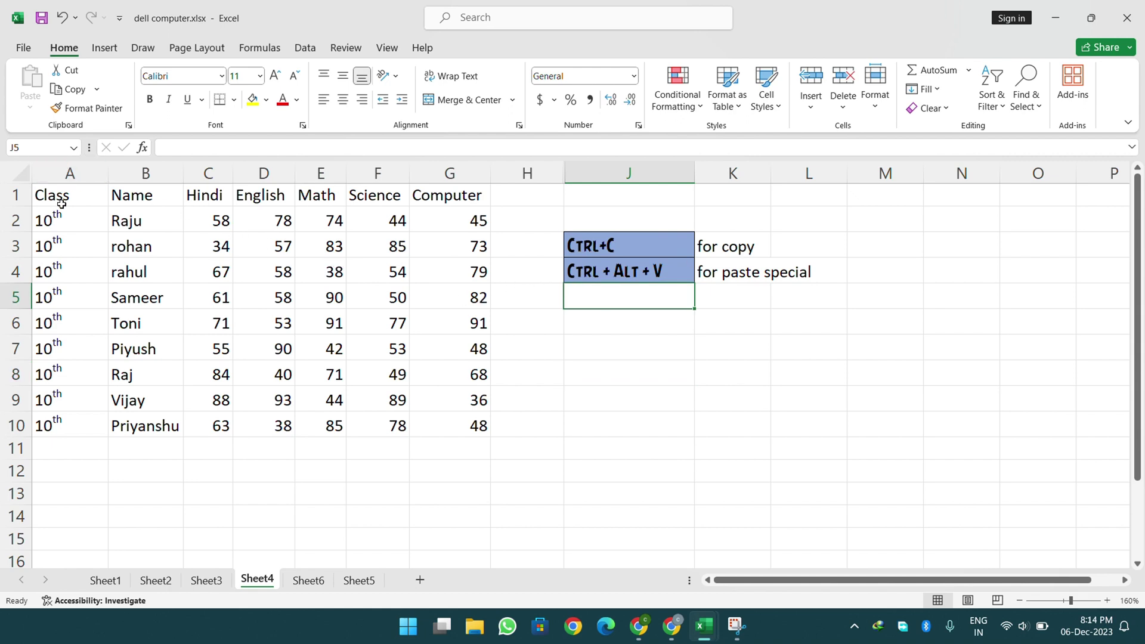
# - Select the whole sheet and review the Format options without changing anything
pyautogui.click(21, 174)
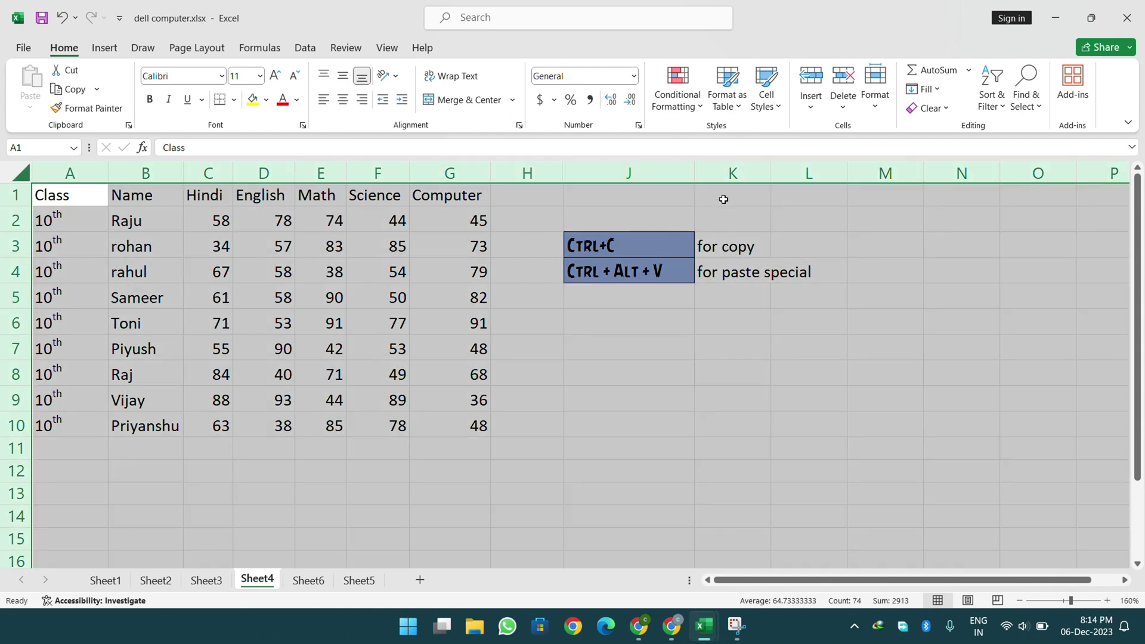
pyautogui.click(874, 99)
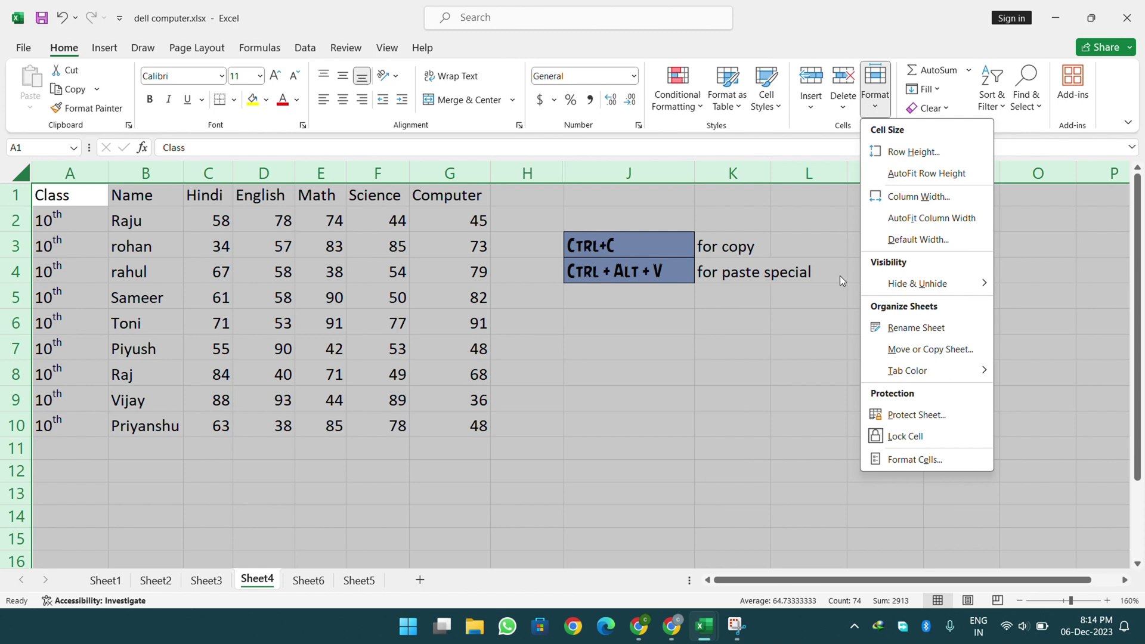
pyautogui.click(493, 22)
pyautogui.click(698, 304)
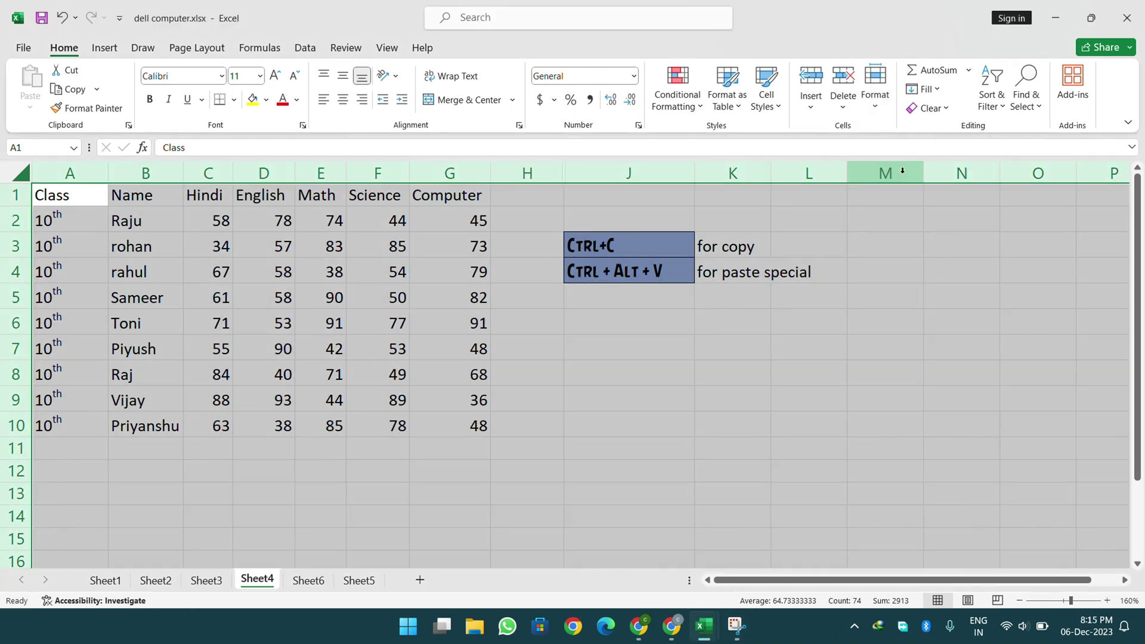
pyautogui.click(875, 95)
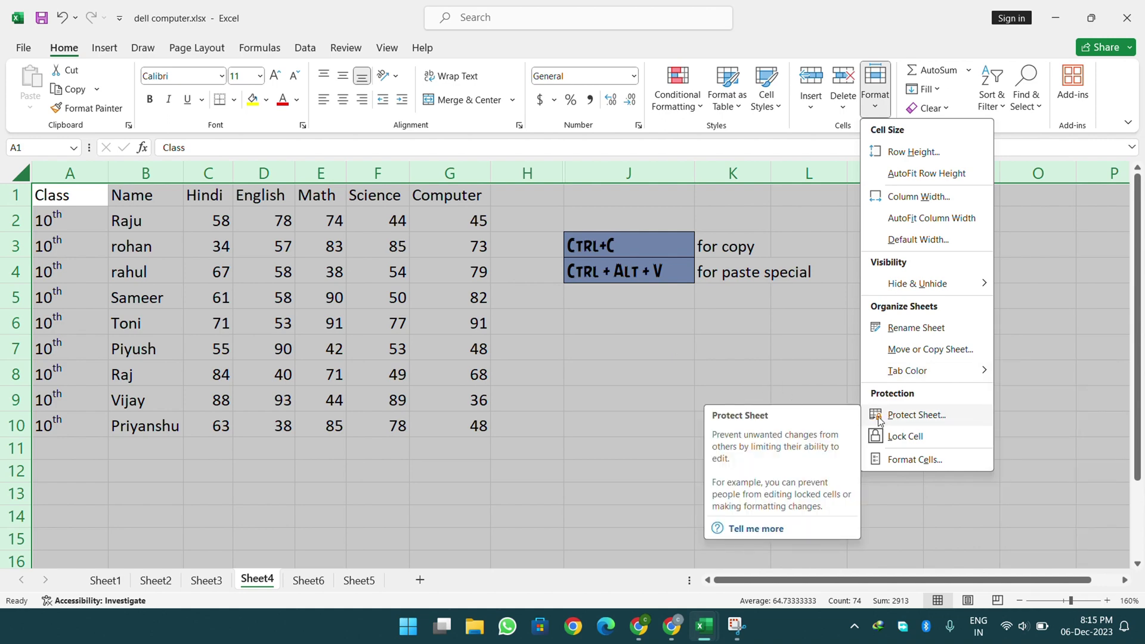
pyautogui.click(694, 330)
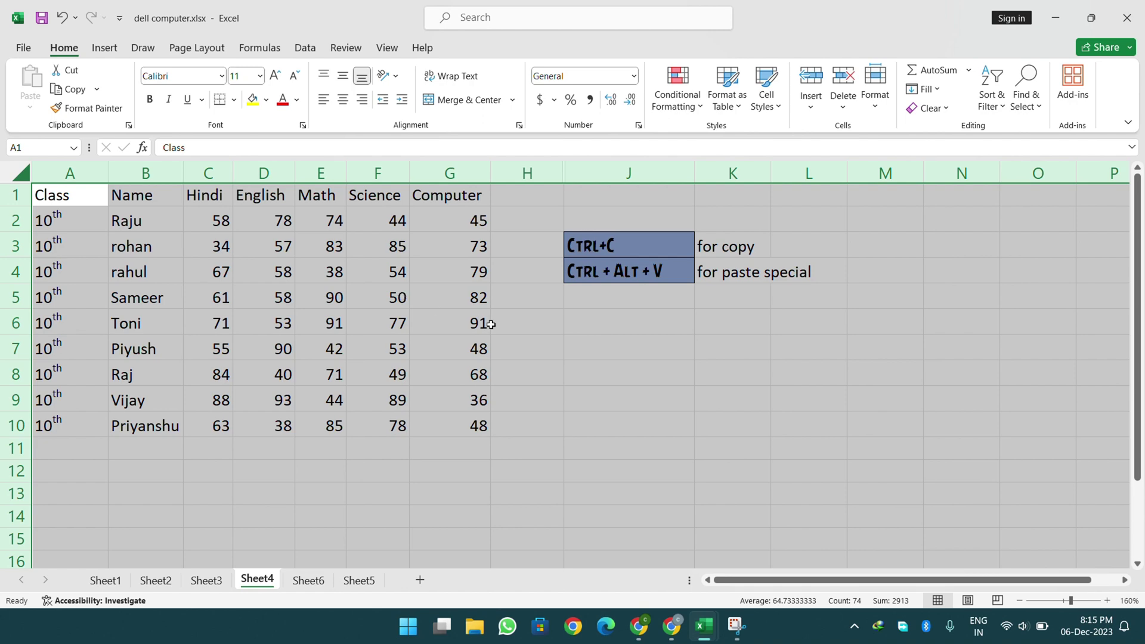
pyautogui.click(575, 328)
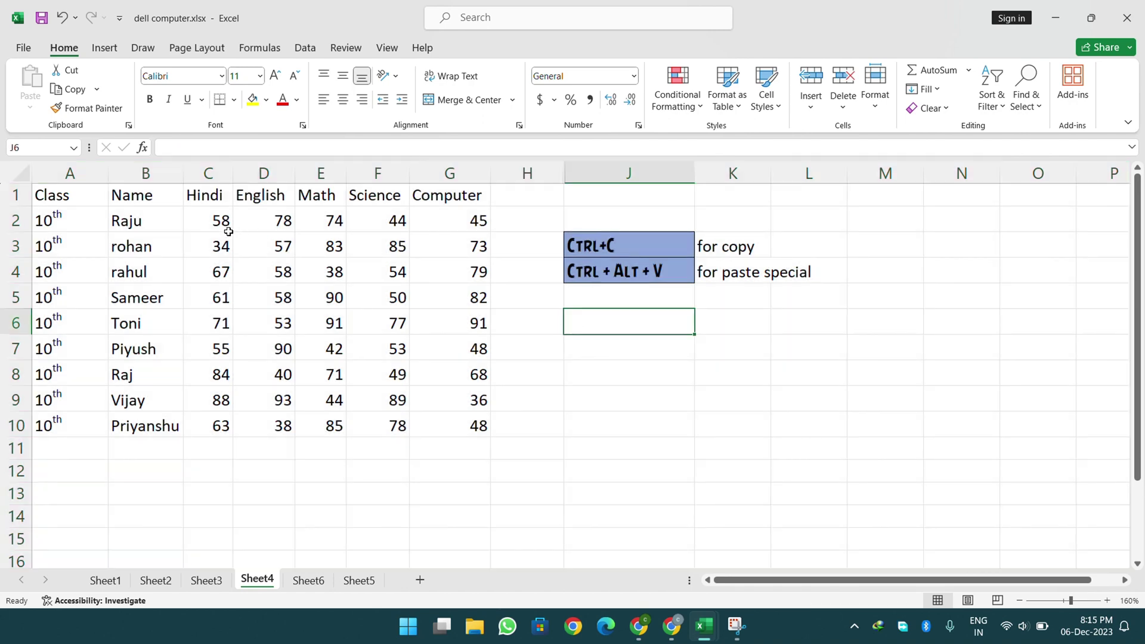
# - Turn the cell lock off for all cells, then select the marks table A1:G10
pyautogui.click(21, 174)
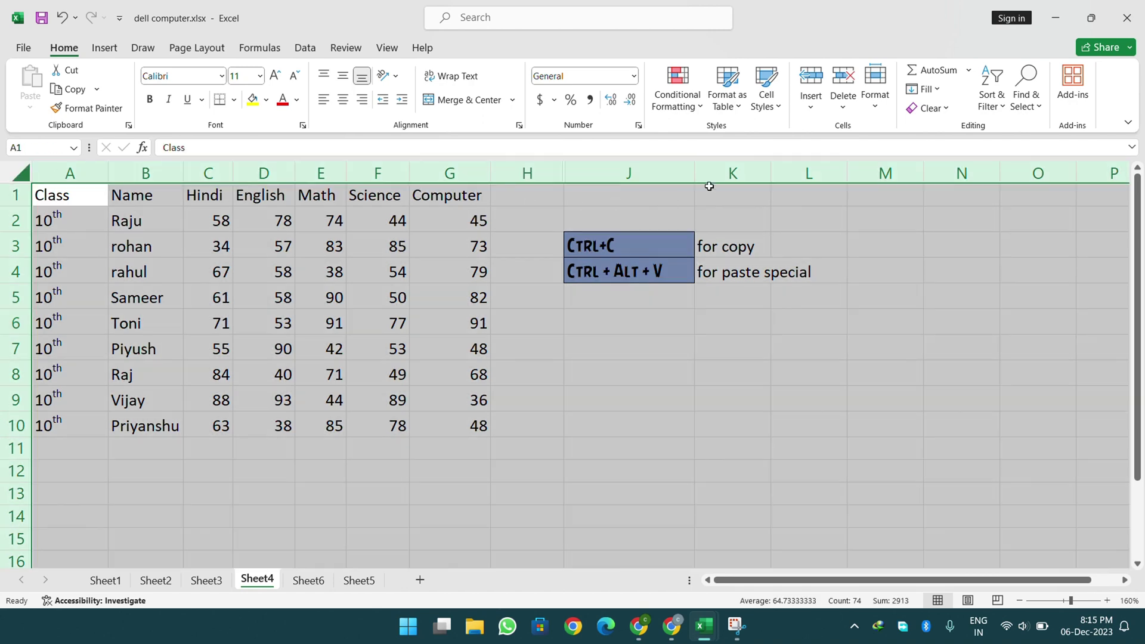
pyautogui.click(868, 119)
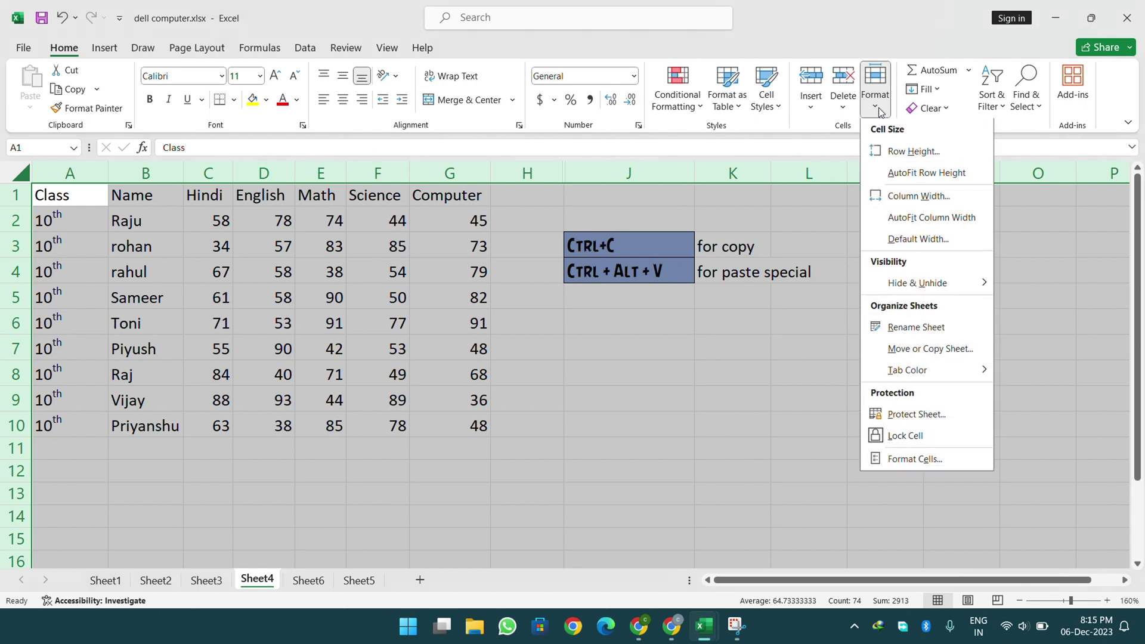
pyautogui.click(884, 441)
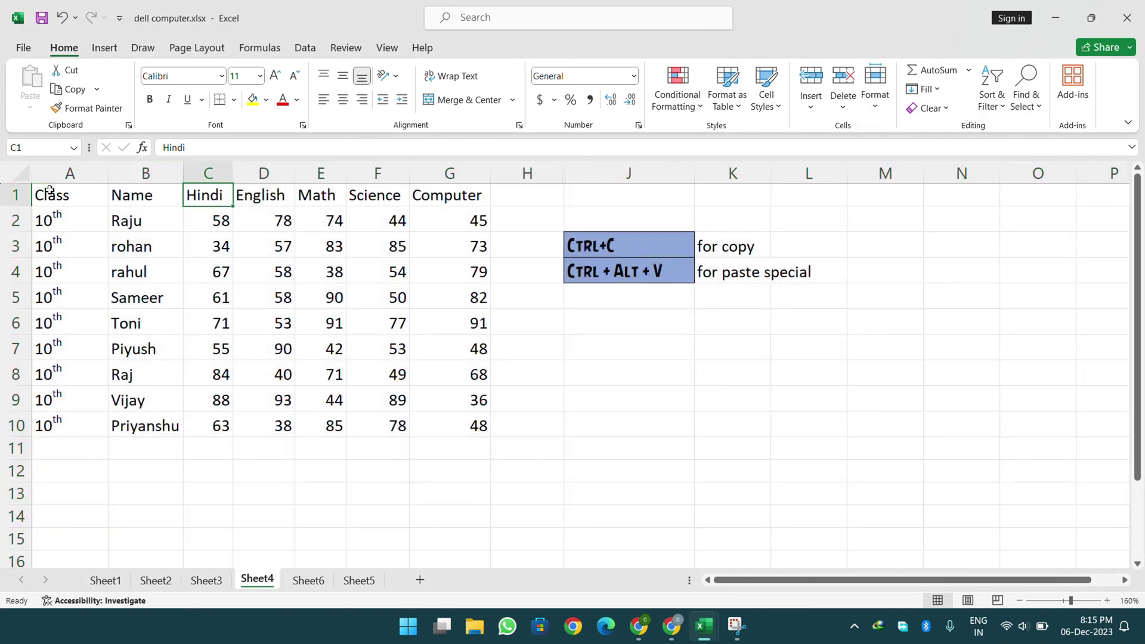
pyautogui.moveTo(43, 193); pyautogui.dragTo(439, 413)
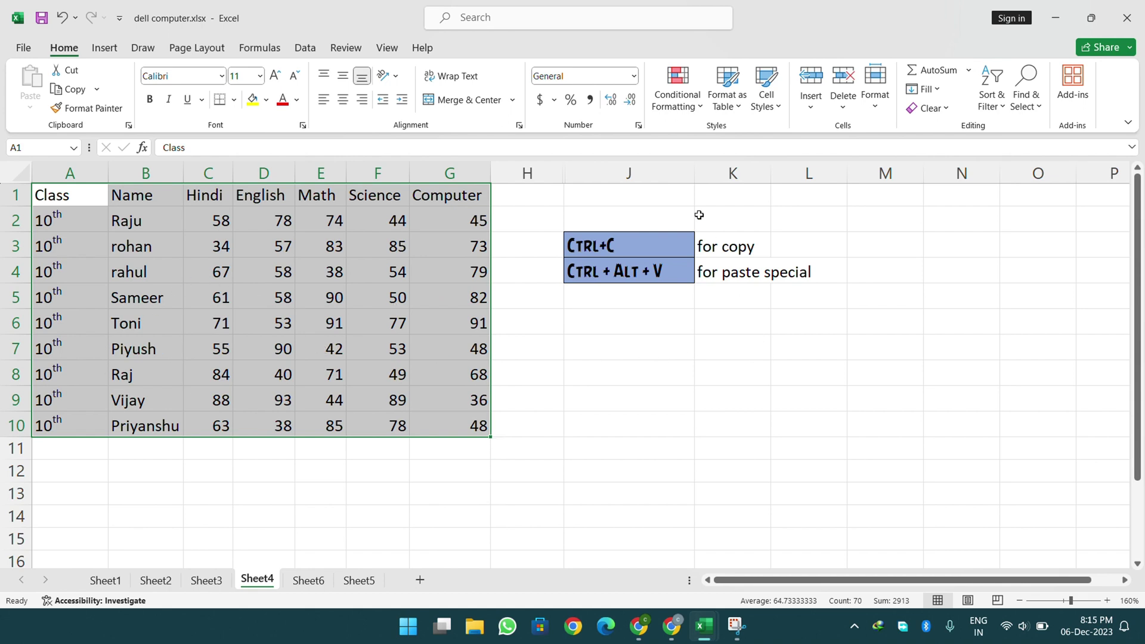
pyautogui.click(496, 30)
pyautogui.click(602, 314)
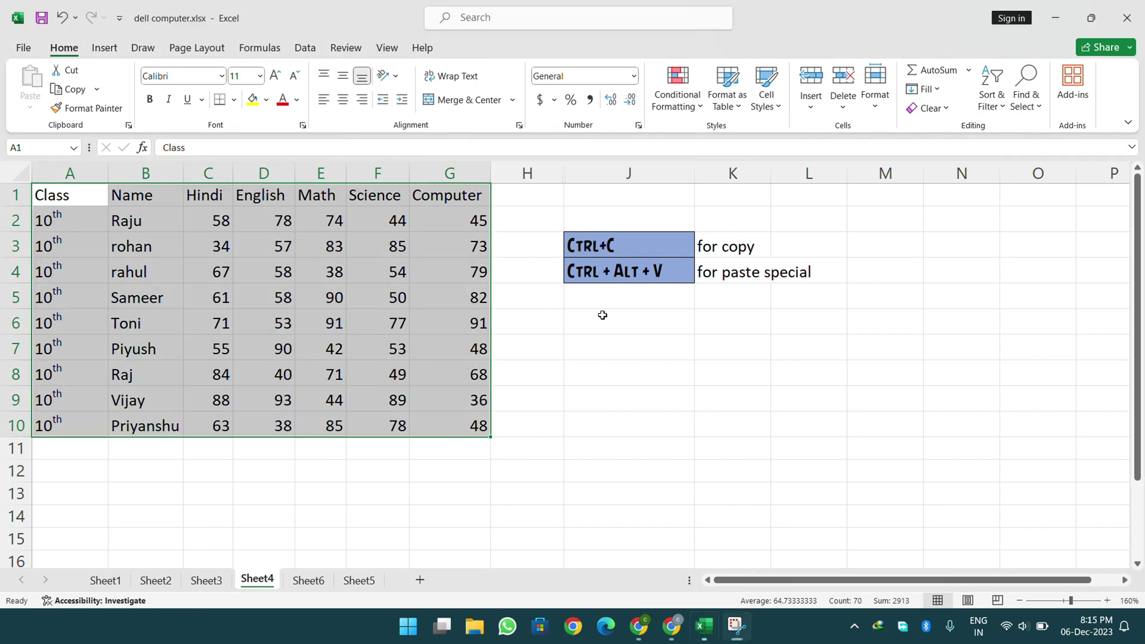
pyautogui.click(576, 316)
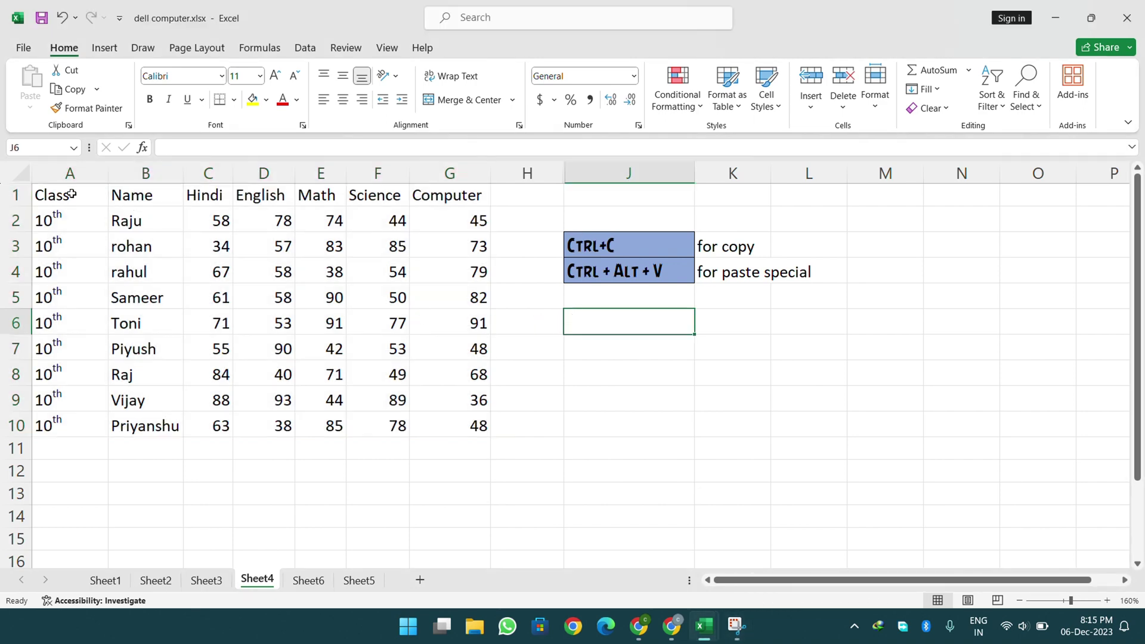
pyautogui.moveTo(74, 194); pyautogui.dragTo(468, 424)
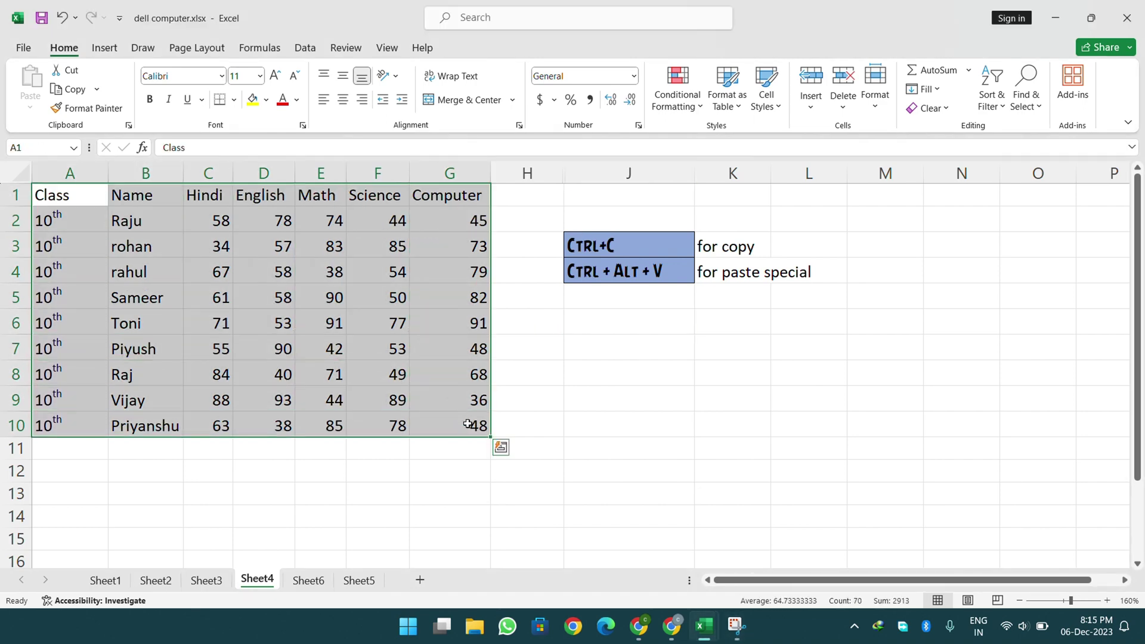
pyautogui.click(676, 419)
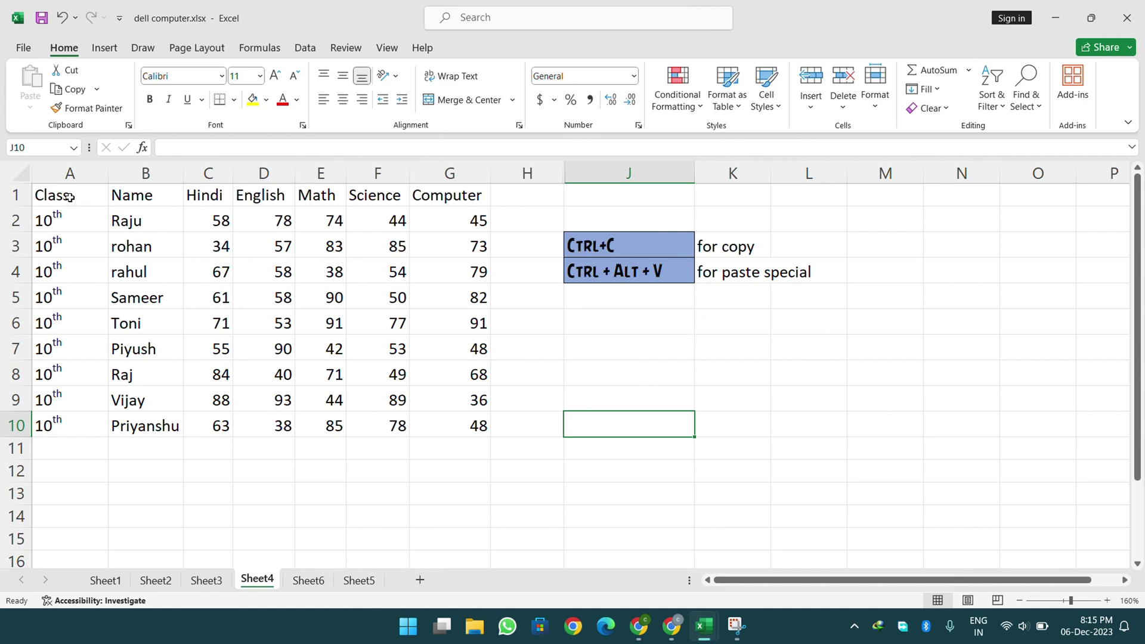
pyautogui.moveTo(65, 197); pyautogui.dragTo(479, 423)
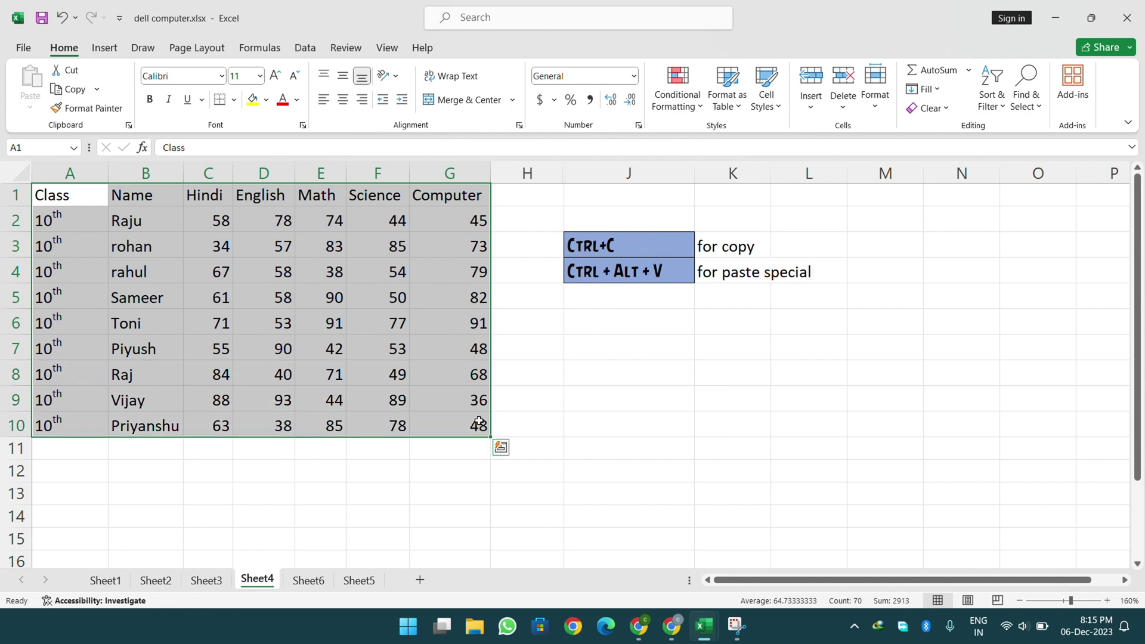
pyautogui.click(588, 466)
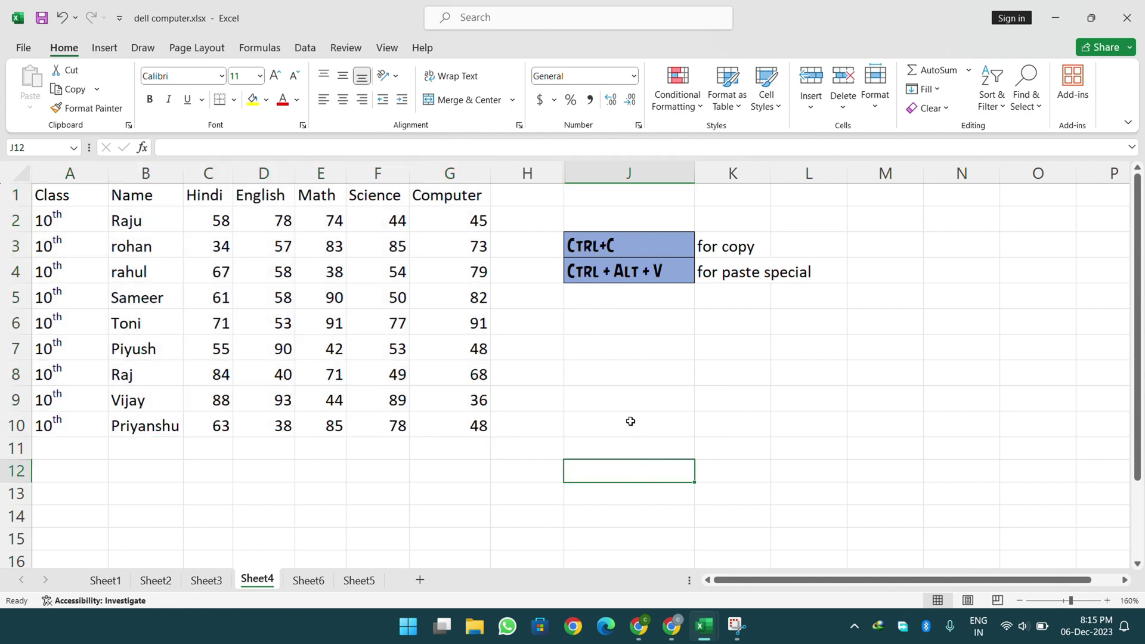
pyautogui.click(958, 283)
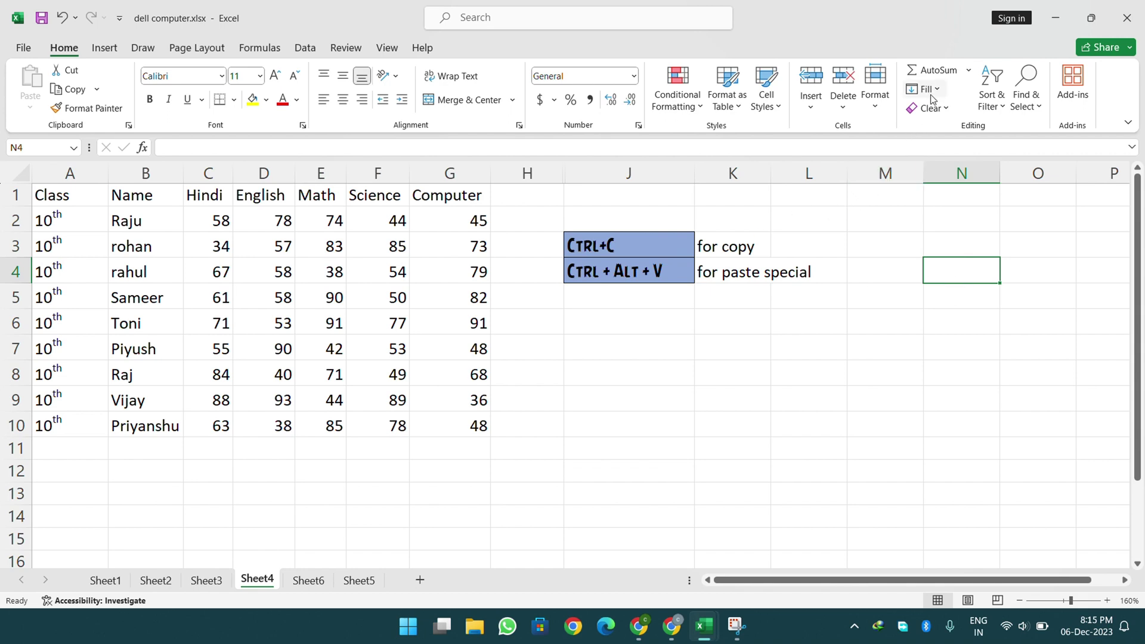
pyautogui.click(24, 172)
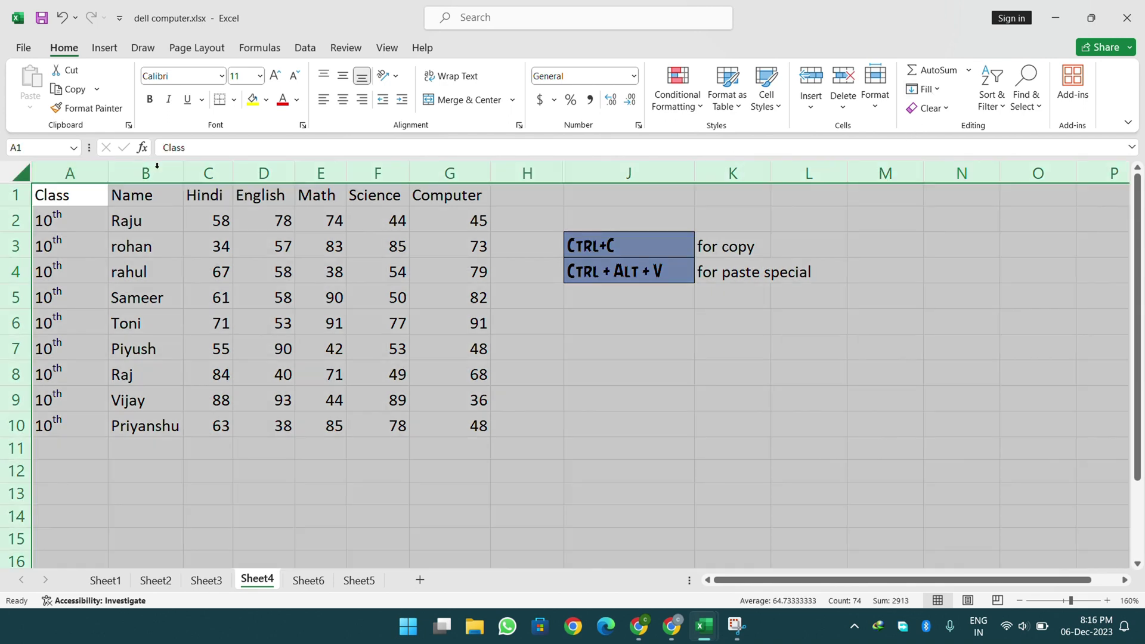
pyautogui.click(875, 89)
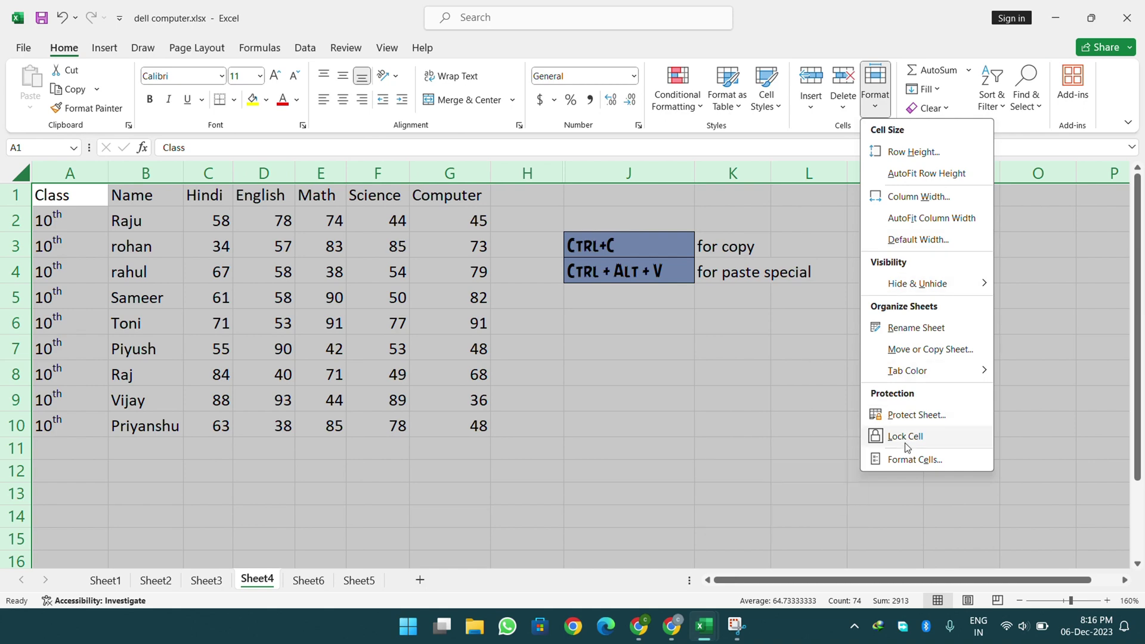
pyautogui.click(904, 443)
pyautogui.click(606, 401)
pyautogui.click(378, 272)
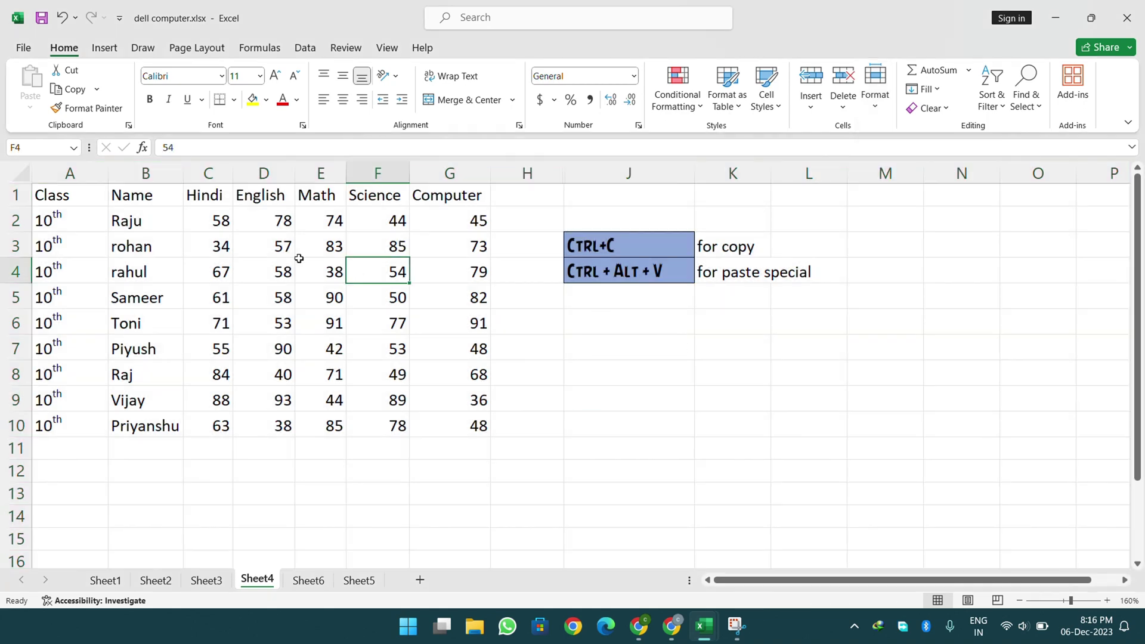
pyautogui.click(19, 173)
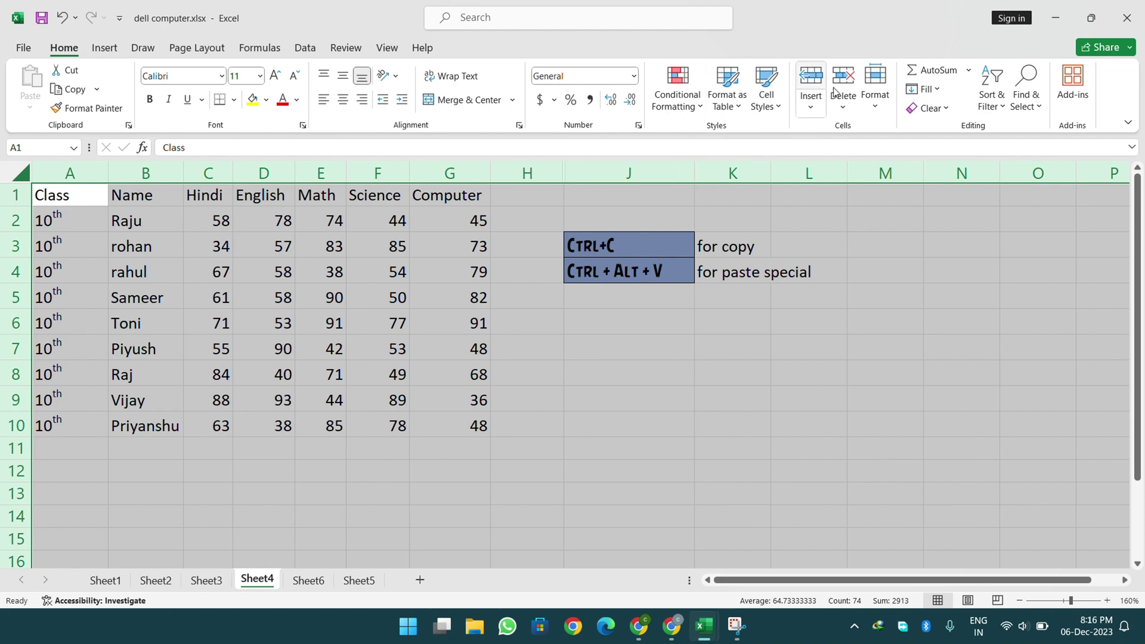
pyautogui.click(875, 90)
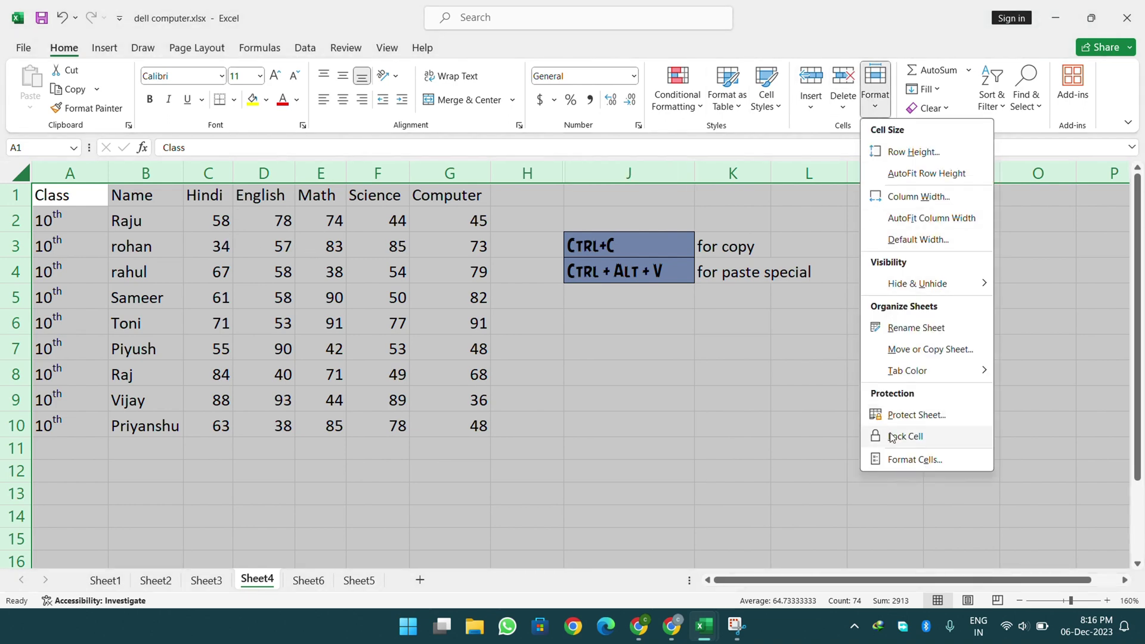
pyautogui.click(892, 437)
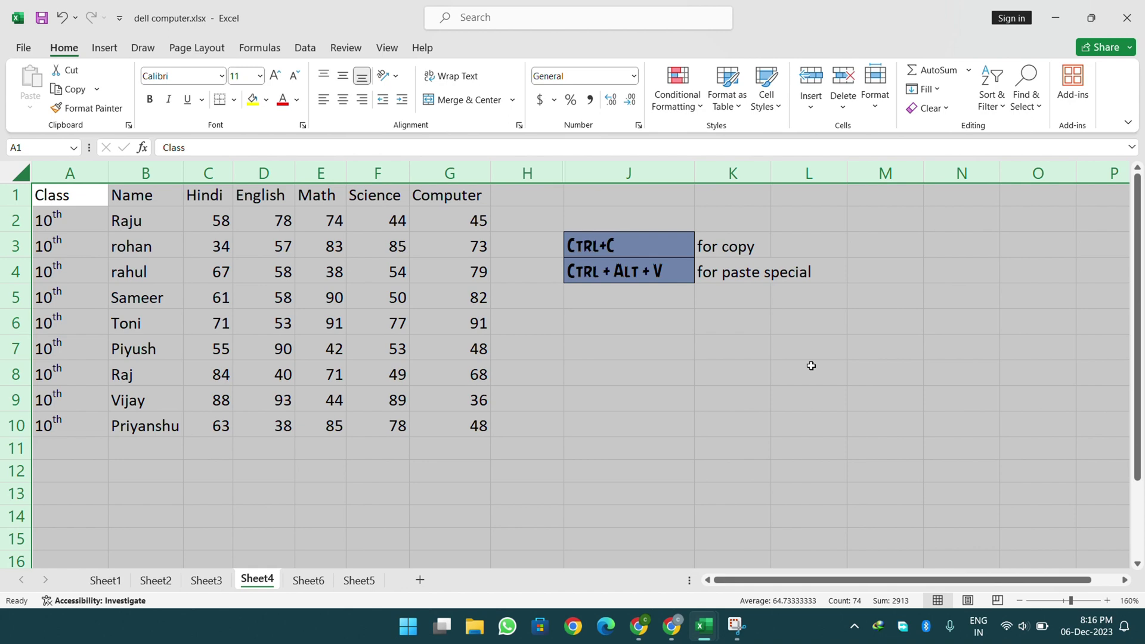
pyautogui.click(719, 350)
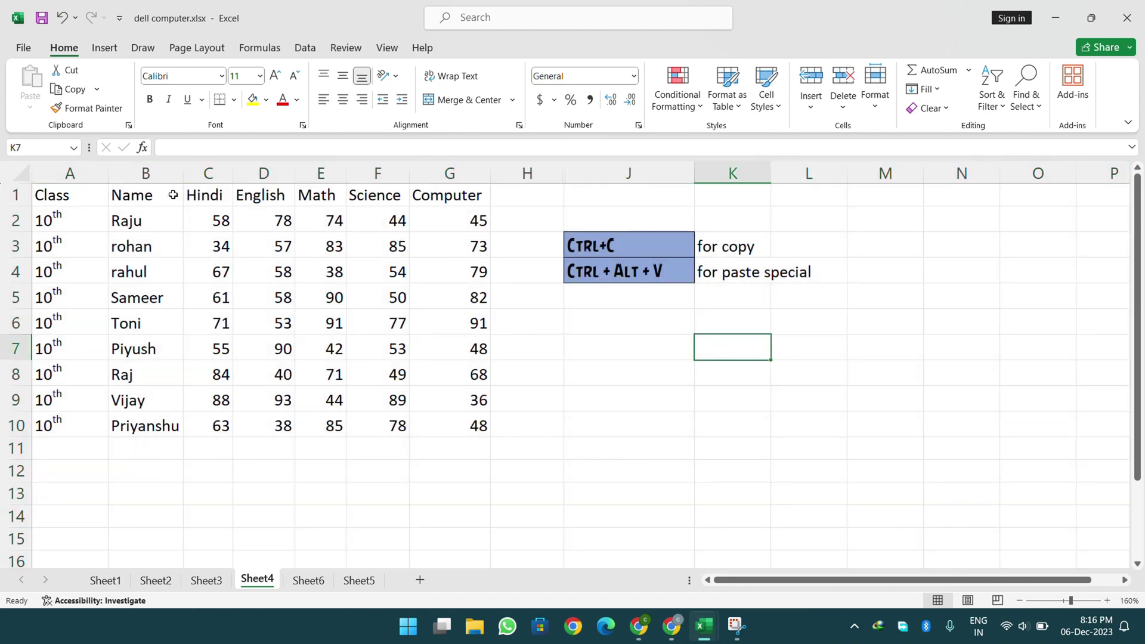
pyautogui.moveTo(50, 196); pyautogui.dragTo(453, 421)
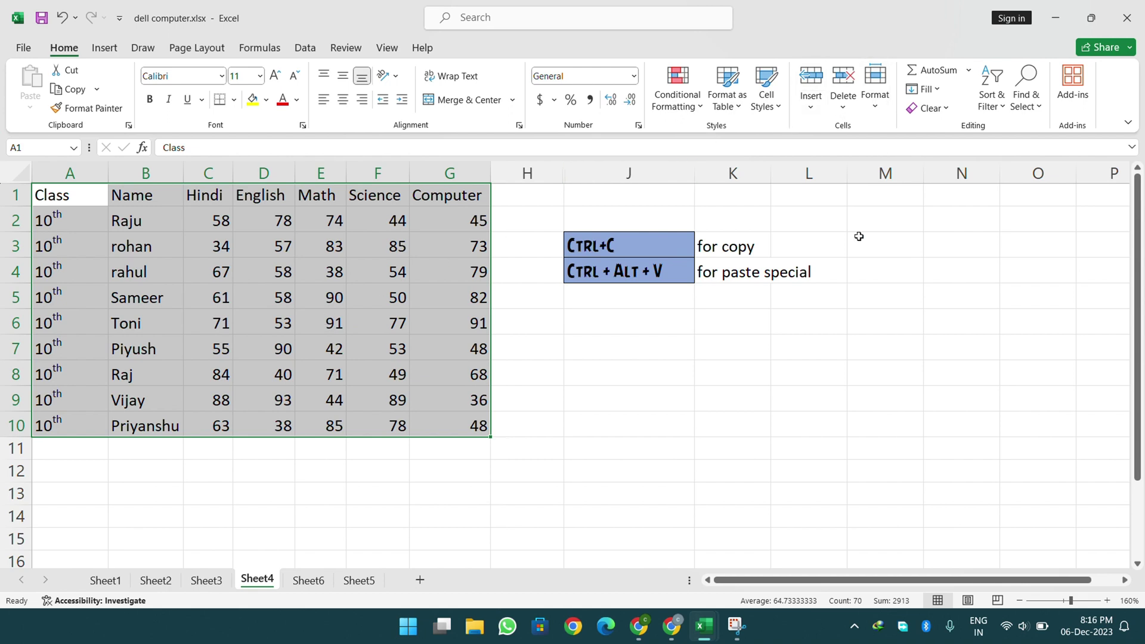
pyautogui.click(876, 99)
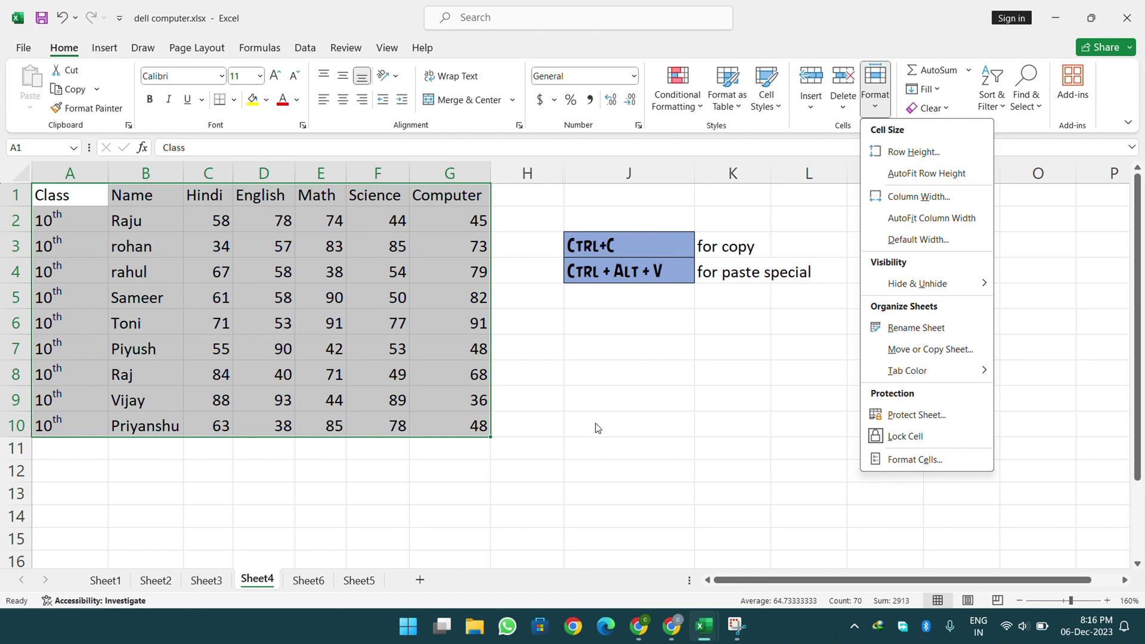
pyautogui.click(901, 436)
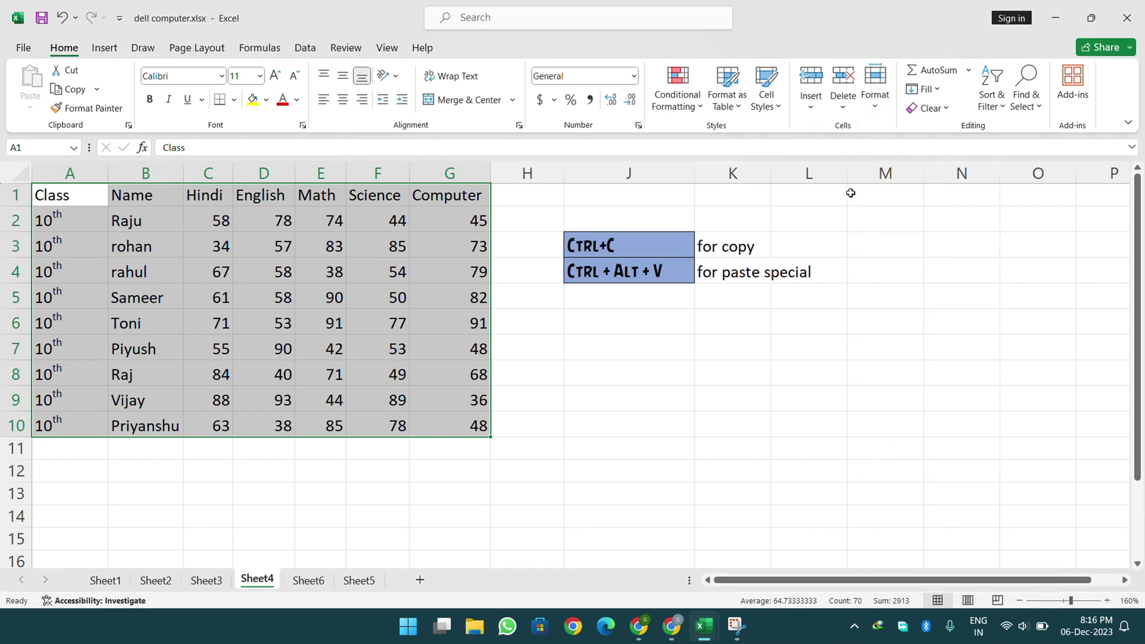
pyautogui.click(875, 102)
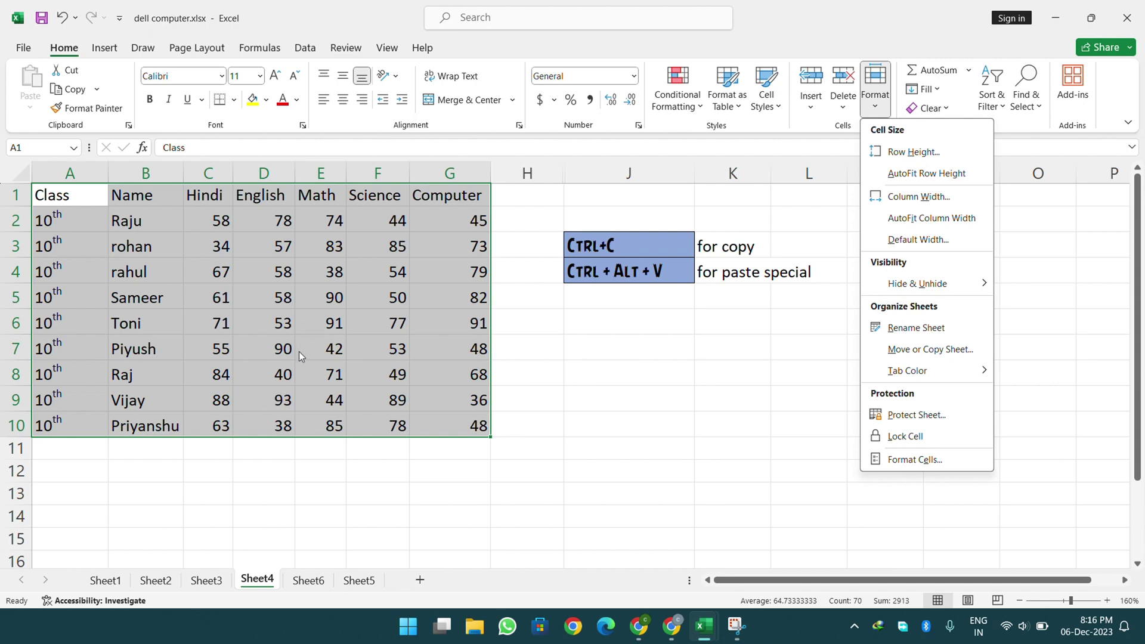
pyautogui.click(572, 379)
pyautogui.click(604, 325)
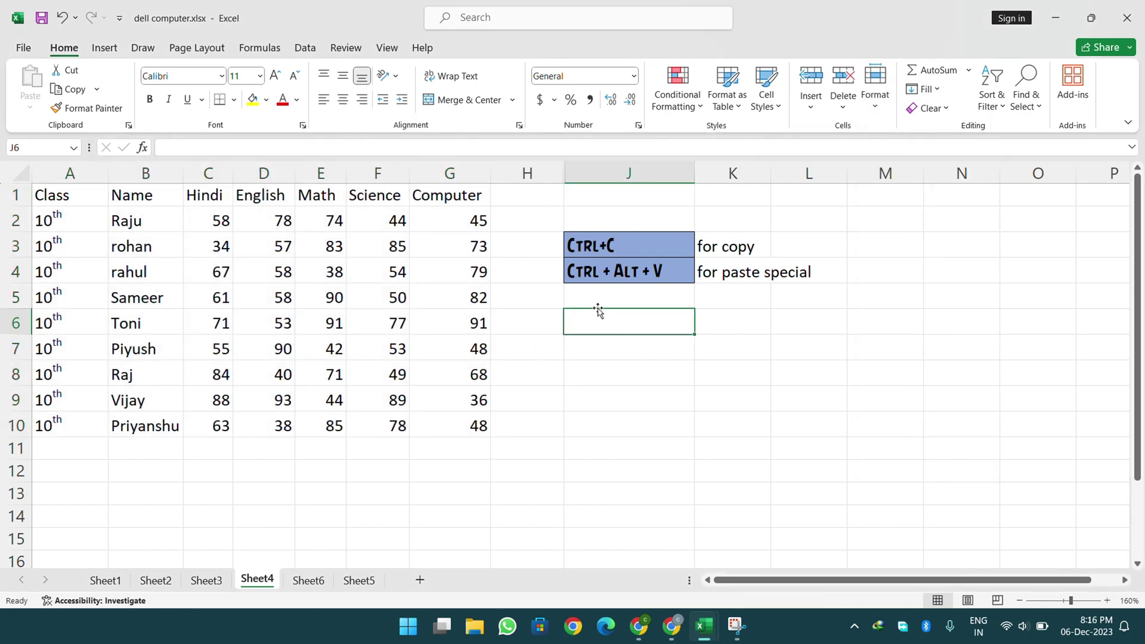
pyautogui.click(21, 173)
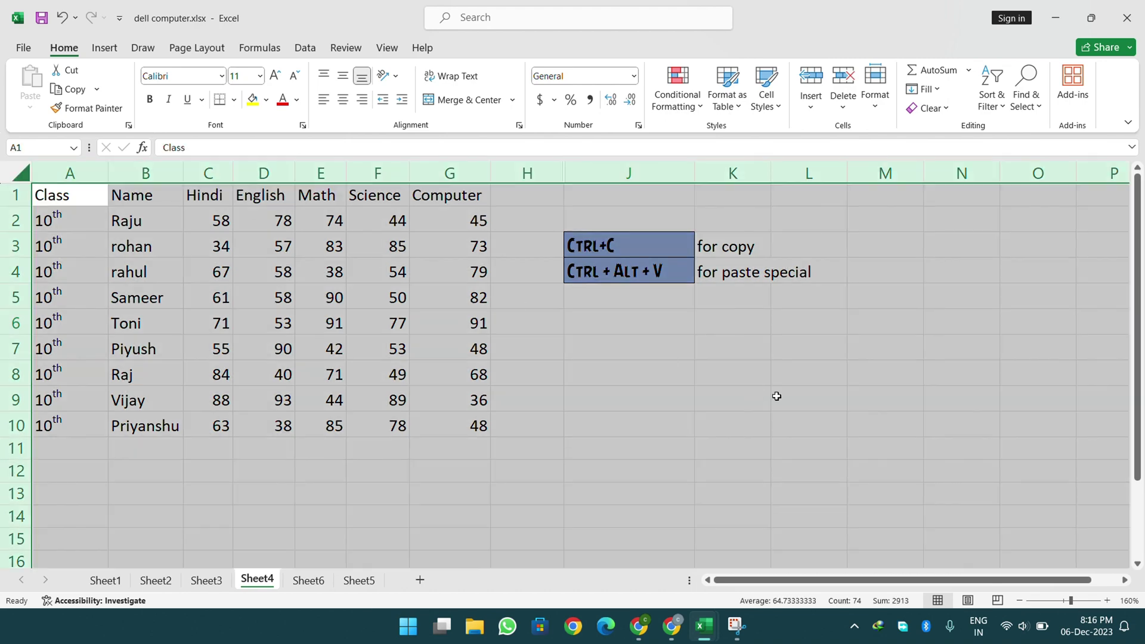
pyautogui.click(823, 331)
pyautogui.moveTo(1032, 266); pyautogui.dragTo(791, 397)
pyautogui.click(885, 105)
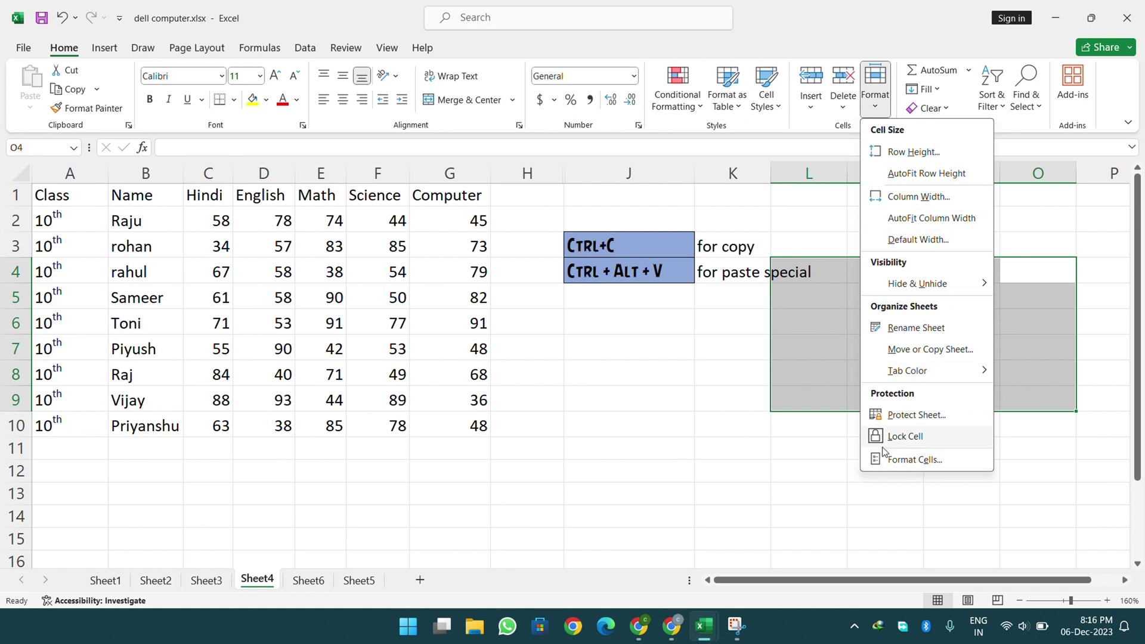
pyautogui.click(857, 451)
pyautogui.click(709, 421)
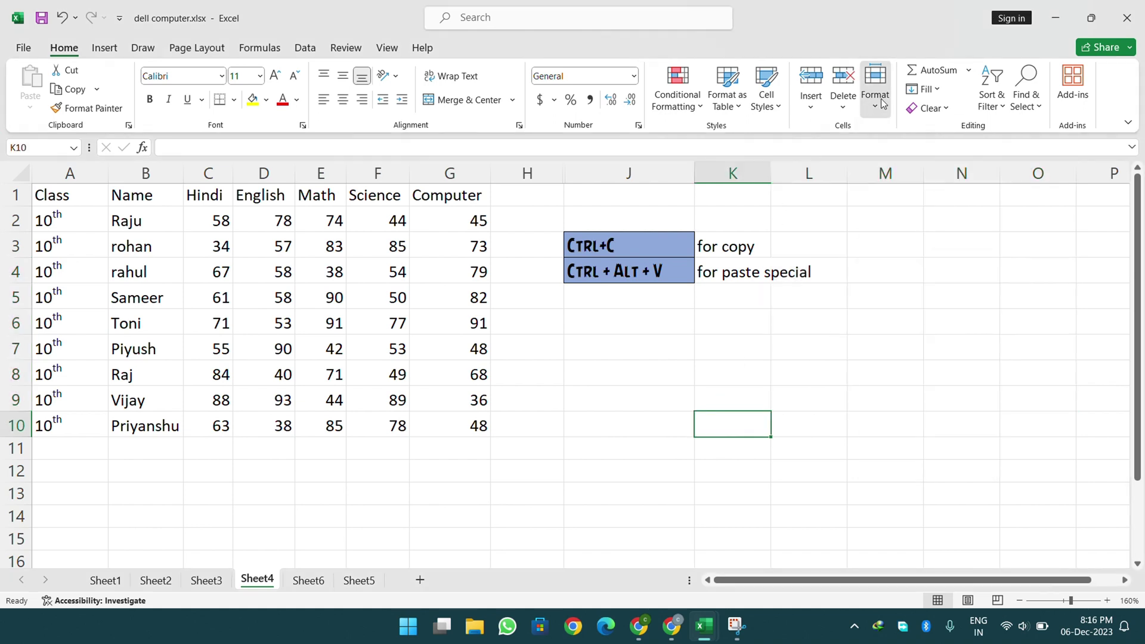
pyautogui.click(873, 96)
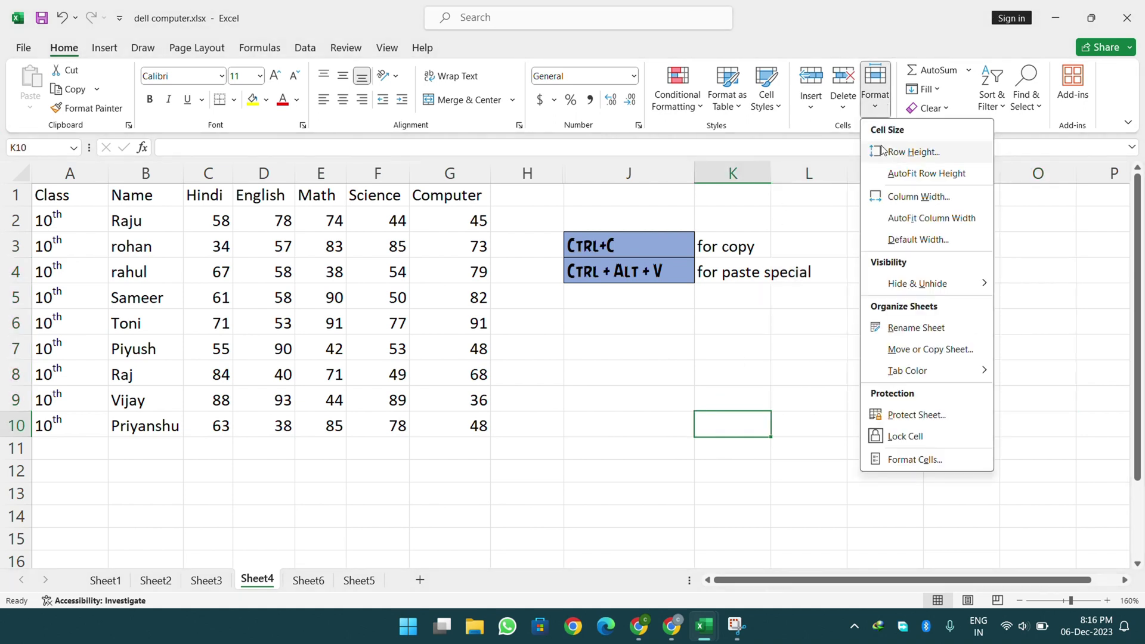
# - Protect Sheet4 with a password, confirming it a second time
pyautogui.click(942, 424)
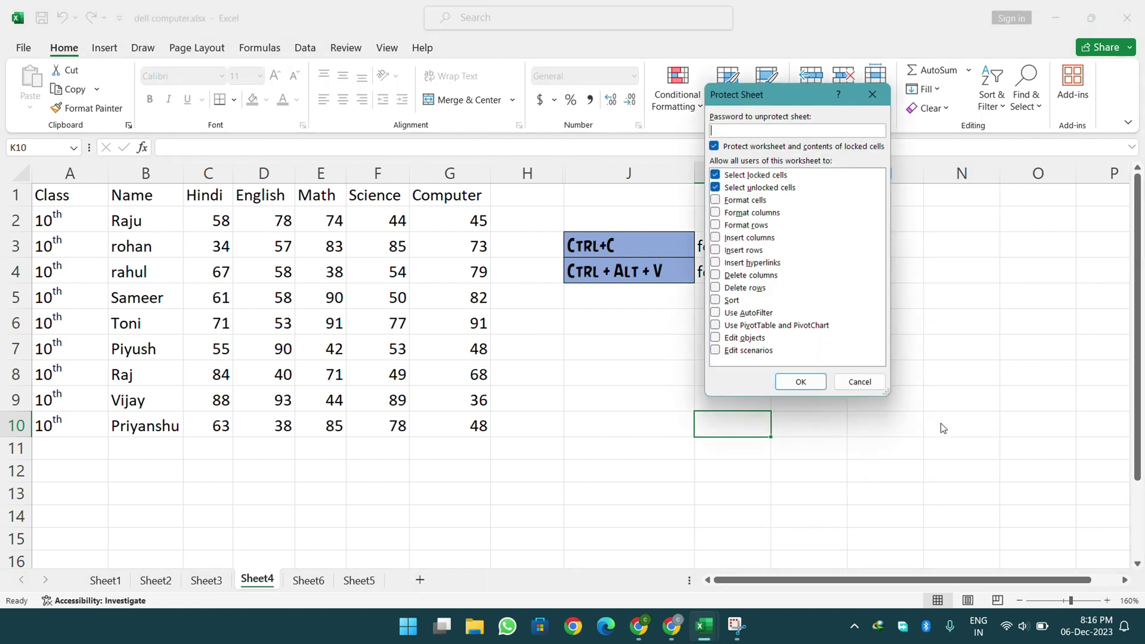
pyautogui.write('123')
pyautogui.press('Return')
pyautogui.write('12')
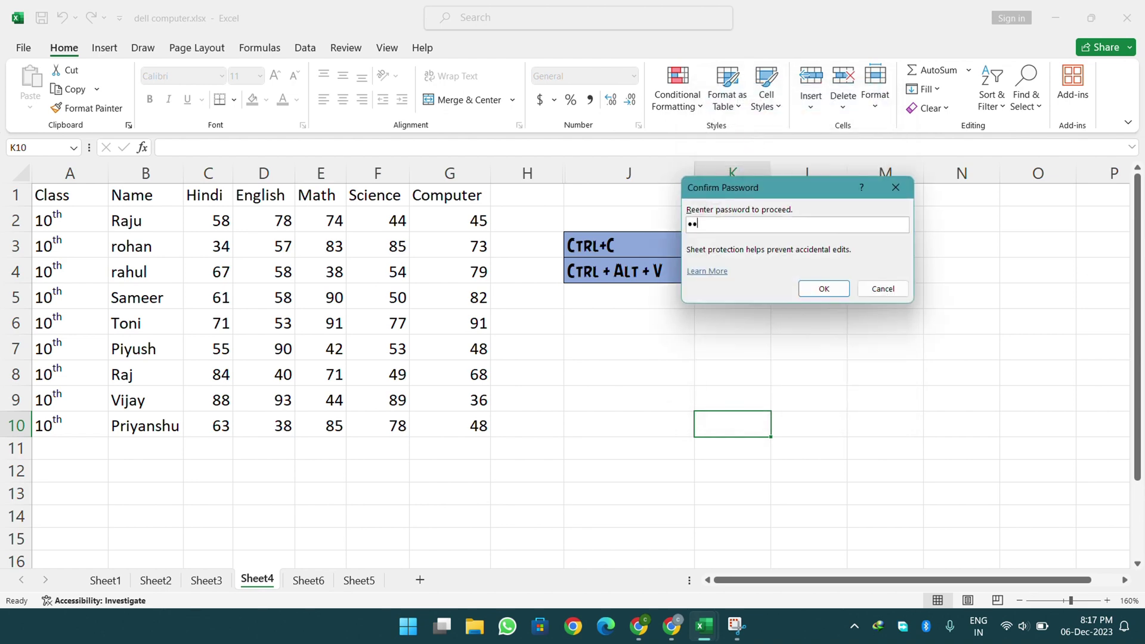
pyautogui.write('3')
pyautogui.press('Return')
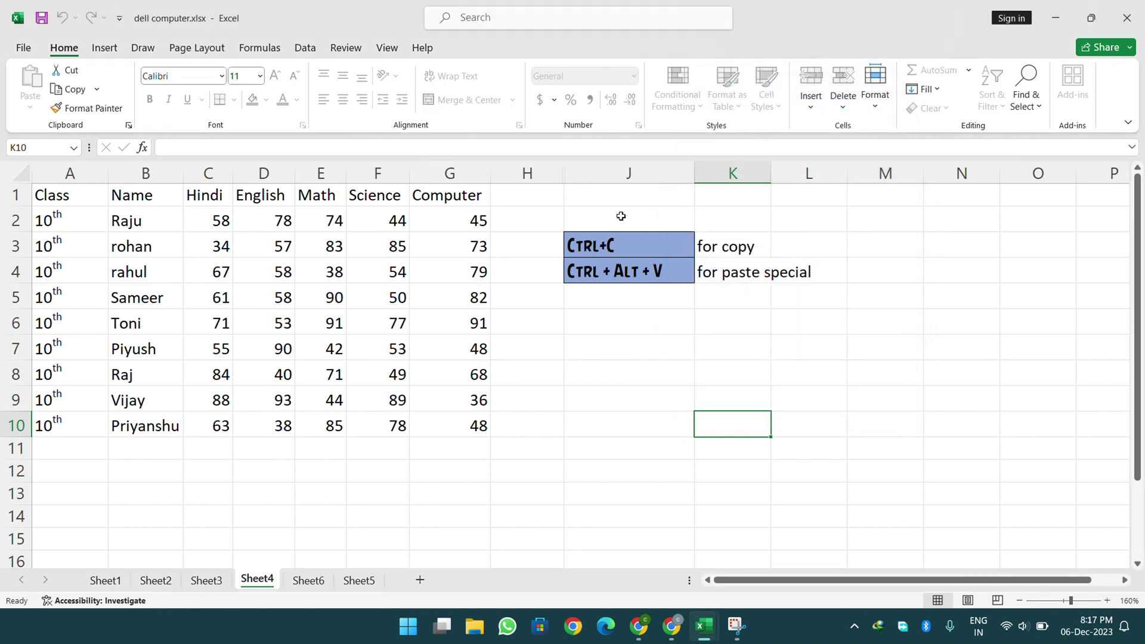
# - Clear the English-to-Computer marks in rows 4–9, then undo to restore them
pyautogui.moveTo(86, 197); pyautogui.dragTo(414, 399)
pyautogui.click(378, 322)
pyautogui.moveTo(266, 277); pyautogui.dragTo(457, 395)
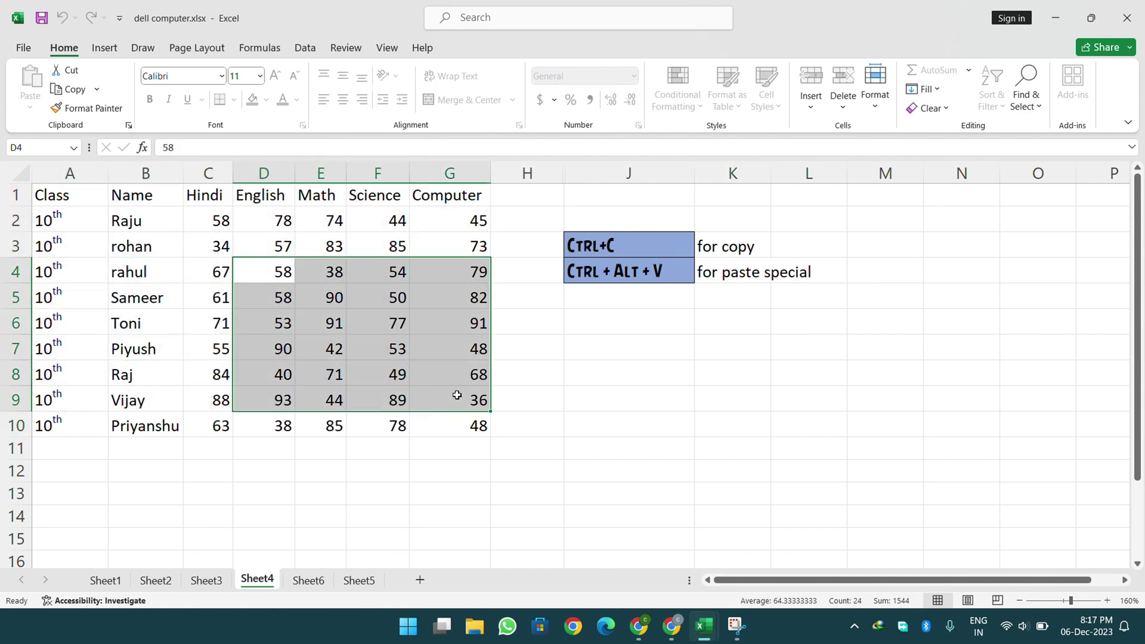
pyautogui.press('Delete')
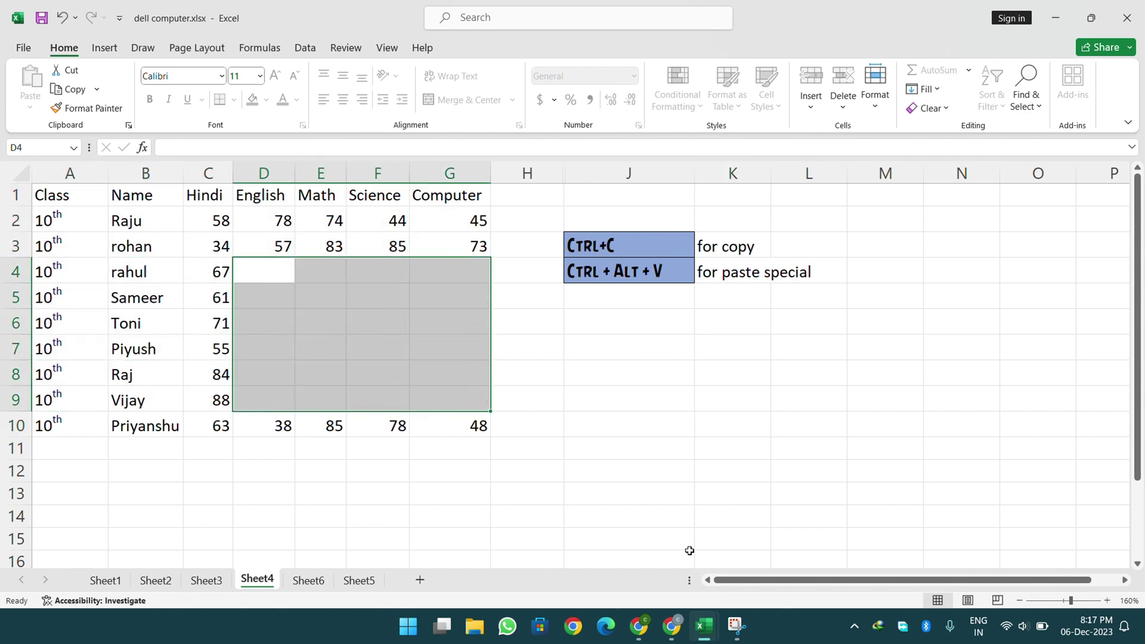
pyautogui.hotkey('ctrl', 'z')
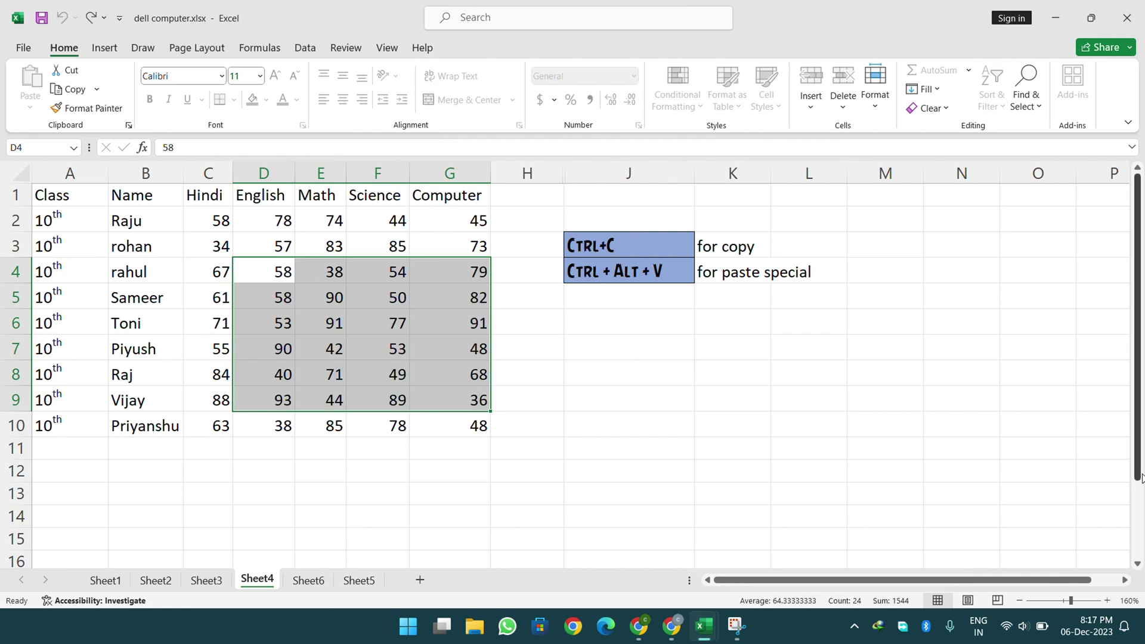
# - Try deleting in the empty area H1:N11 and cell K8, which sheet protection blocks
pyautogui.moveTo(606, 245); pyautogui.dragTo(797, 301)
pyautogui.click(721, 378)
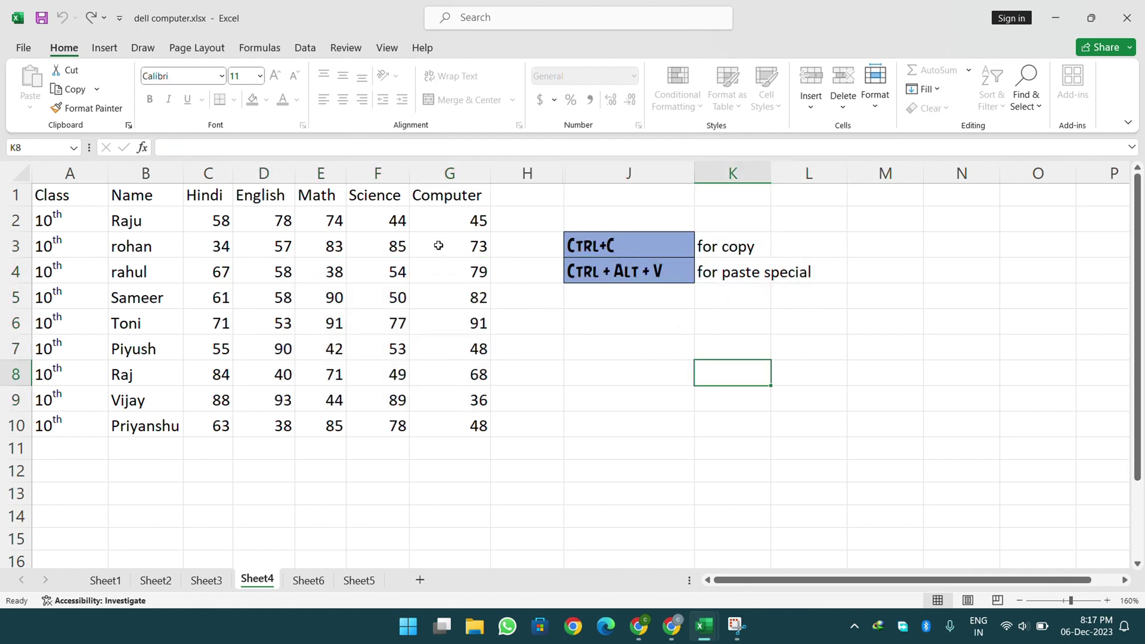
pyautogui.moveTo(476, 191); pyautogui.dragTo(24, 427)
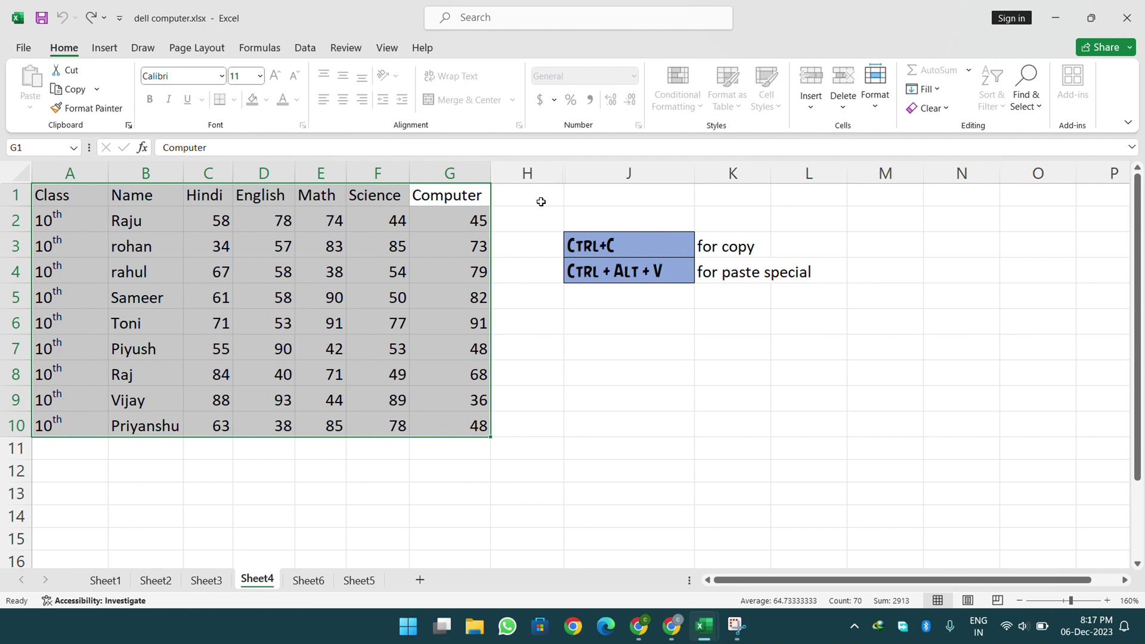
pyautogui.moveTo(541, 201); pyautogui.dragTo(995, 457)
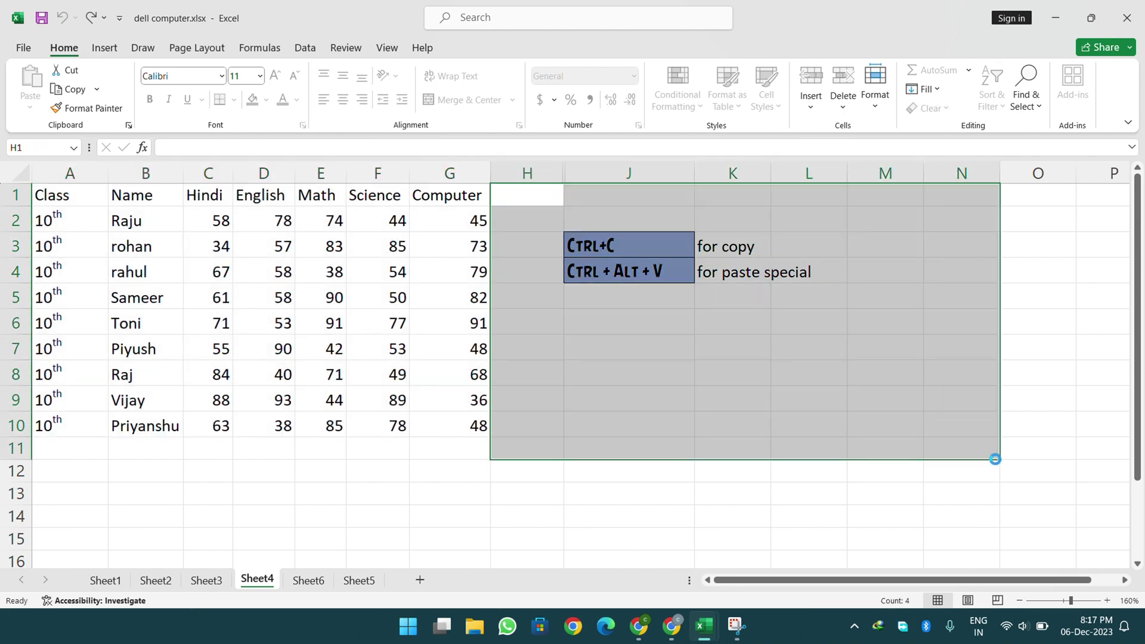
pyautogui.press('Delete')
pyautogui.press('Return')
pyautogui.click(768, 370)
pyautogui.press('Delete')
pyautogui.press('Return')
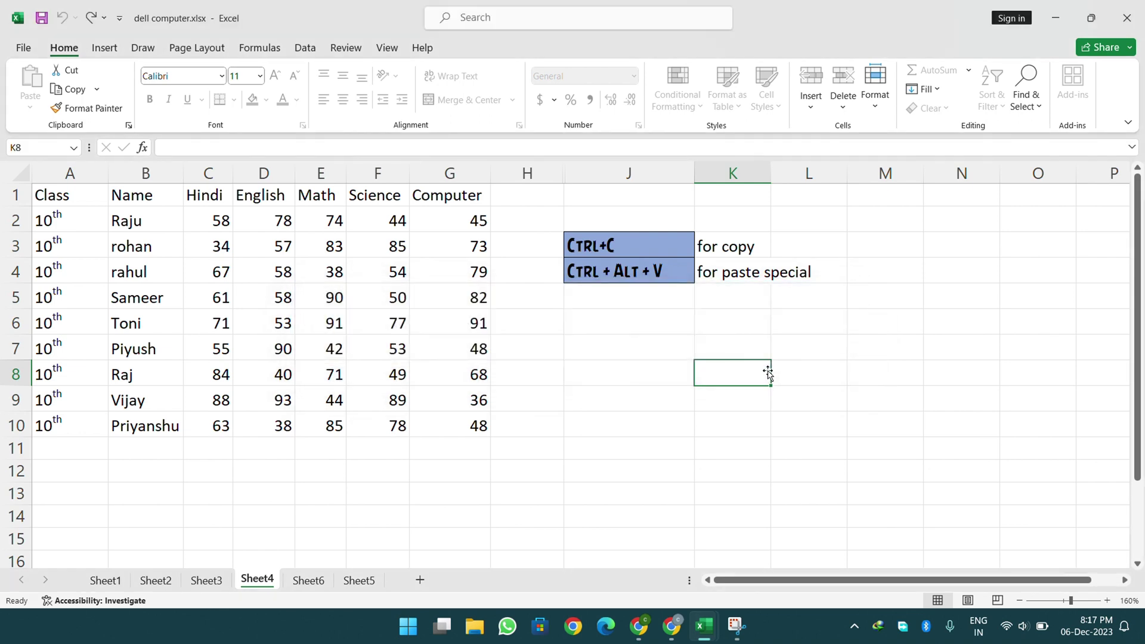
# - Change F6's Science mark to 80, then clear B5:C8 and undo it
pyautogui.click(382, 325)
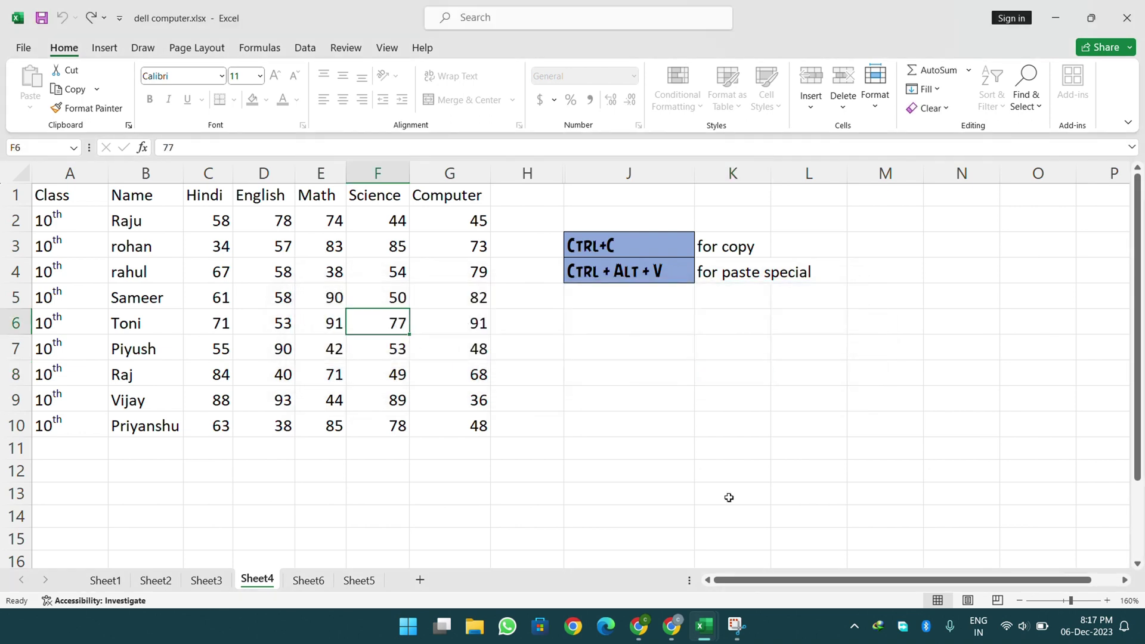
pyautogui.write('80')
pyautogui.press('Return')
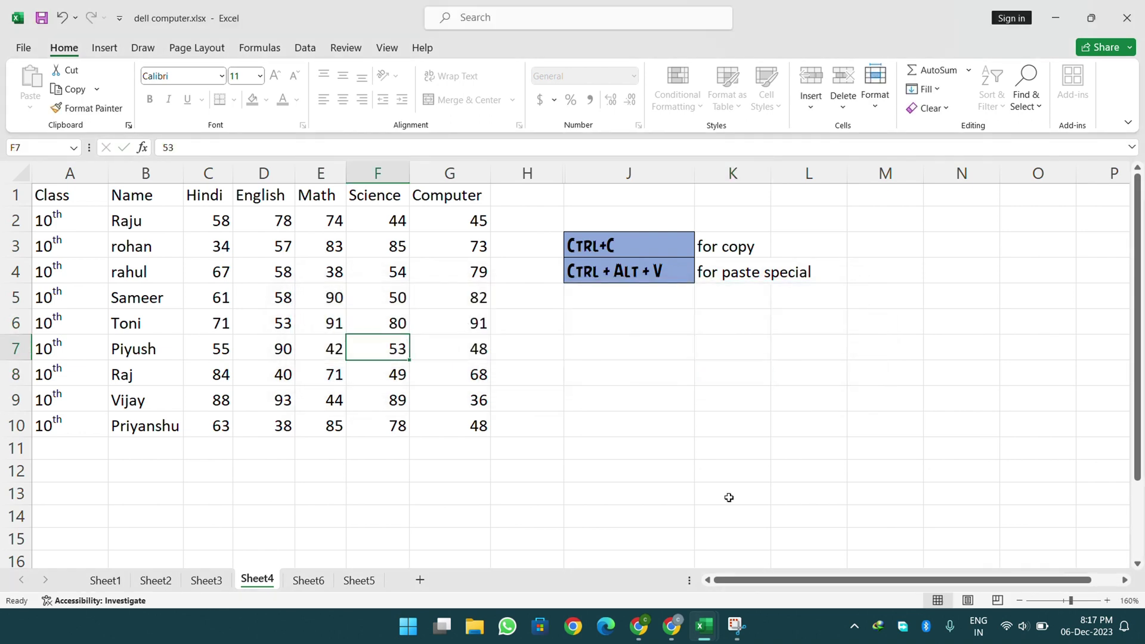
pyautogui.moveTo(149, 298); pyautogui.dragTo(213, 377)
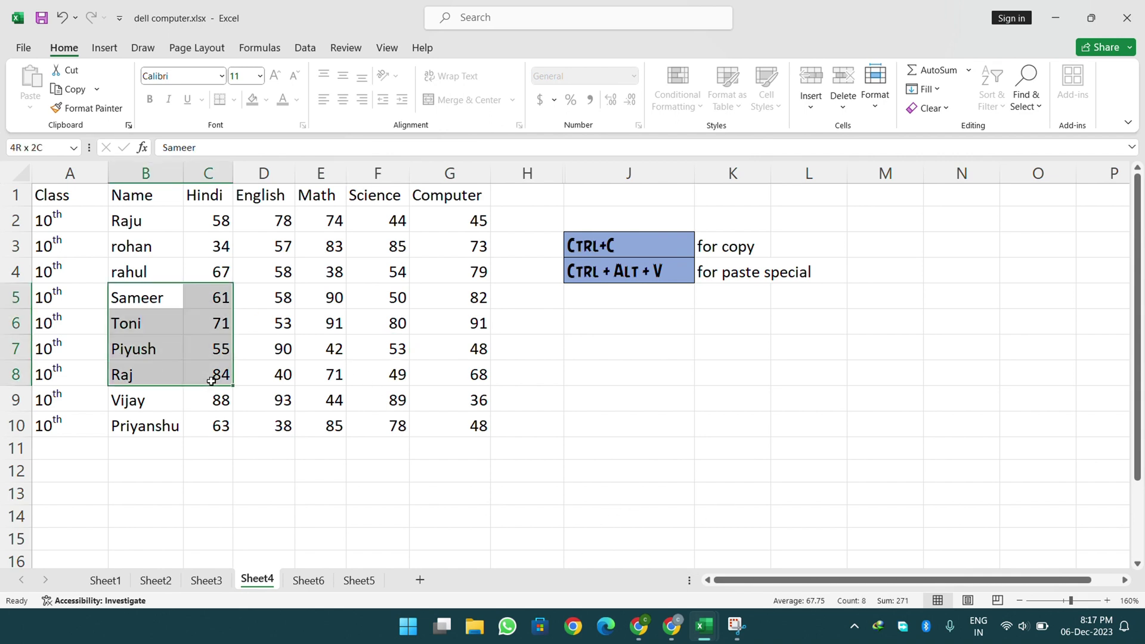
pyautogui.press('Delete')
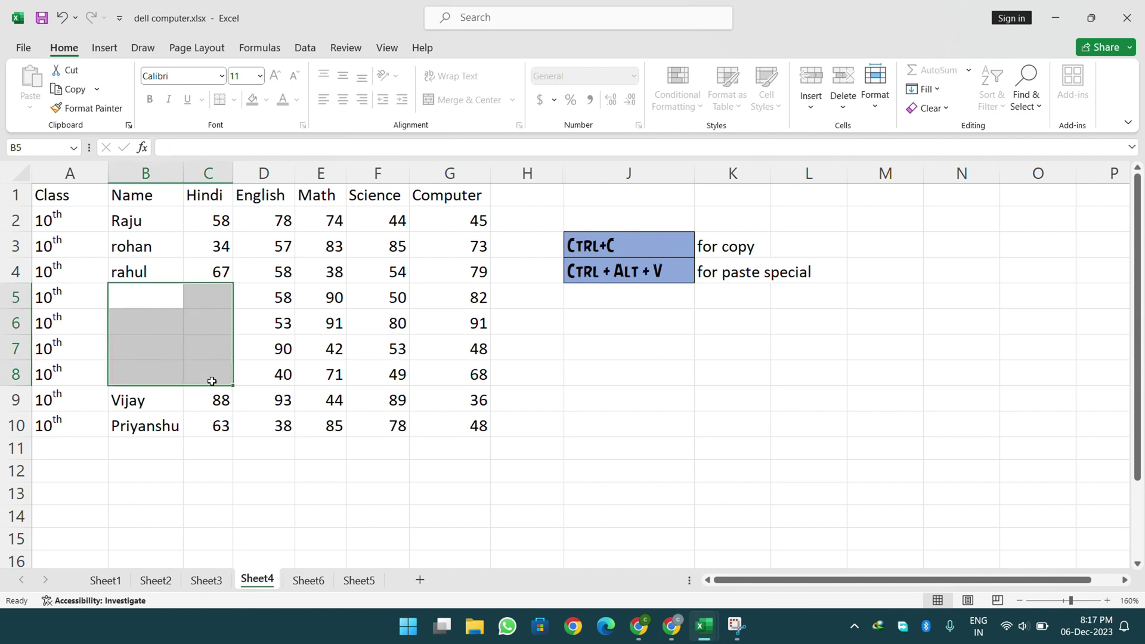
pyautogui.hotkey('ctrl', 'z')
pyautogui.click(749, 413)
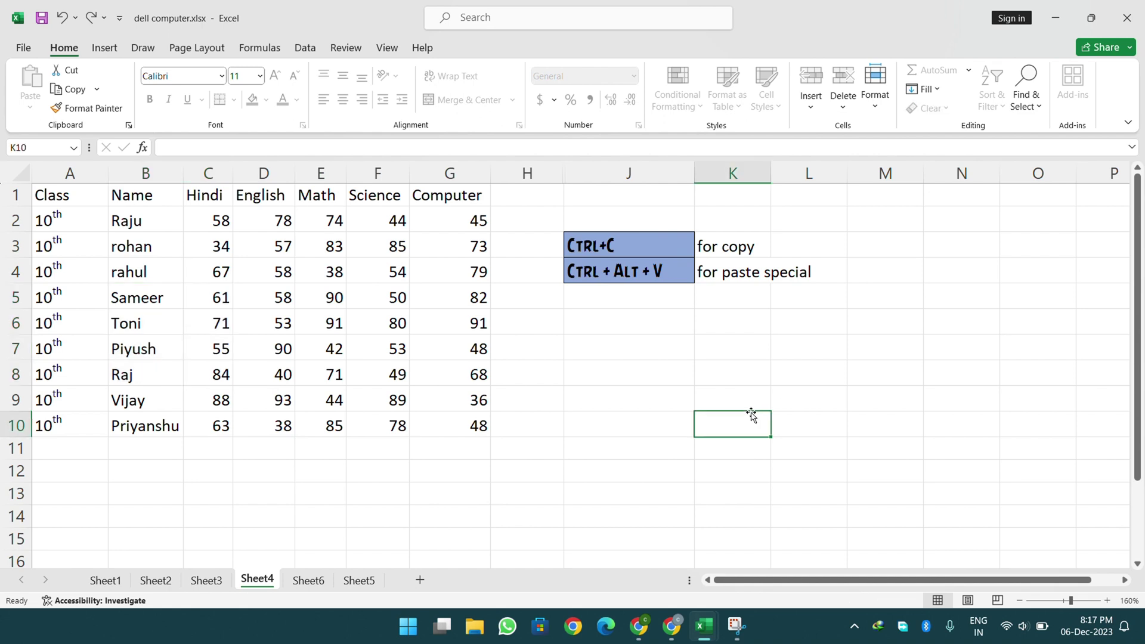
# - Unprotect Sheet4 by entering its password
pyautogui.click(877, 92)
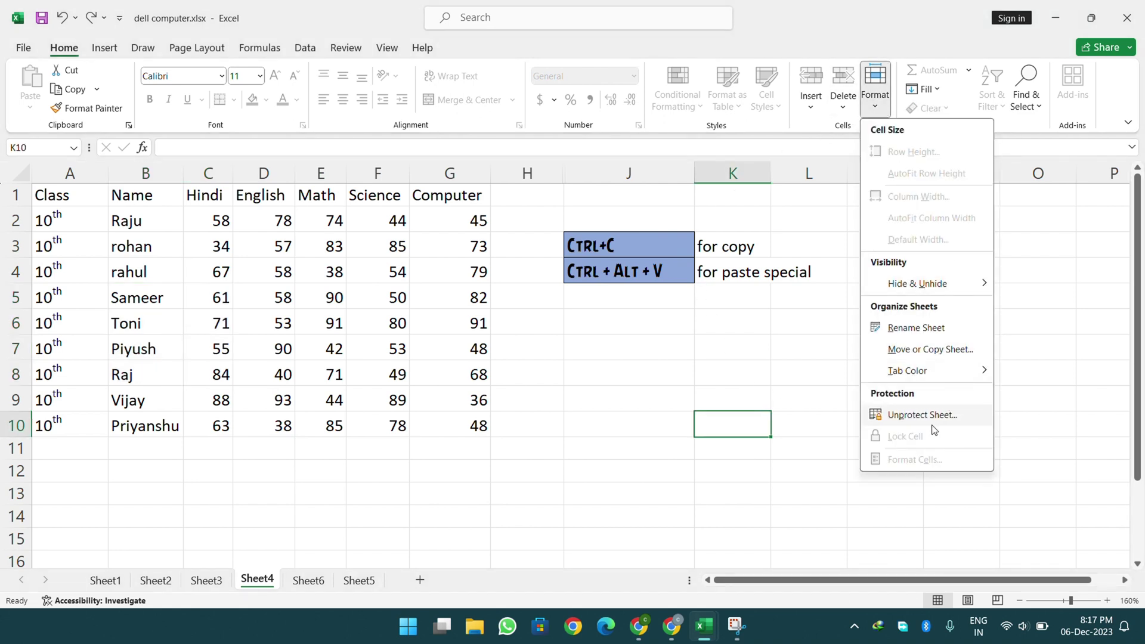
pyautogui.click(932, 424)
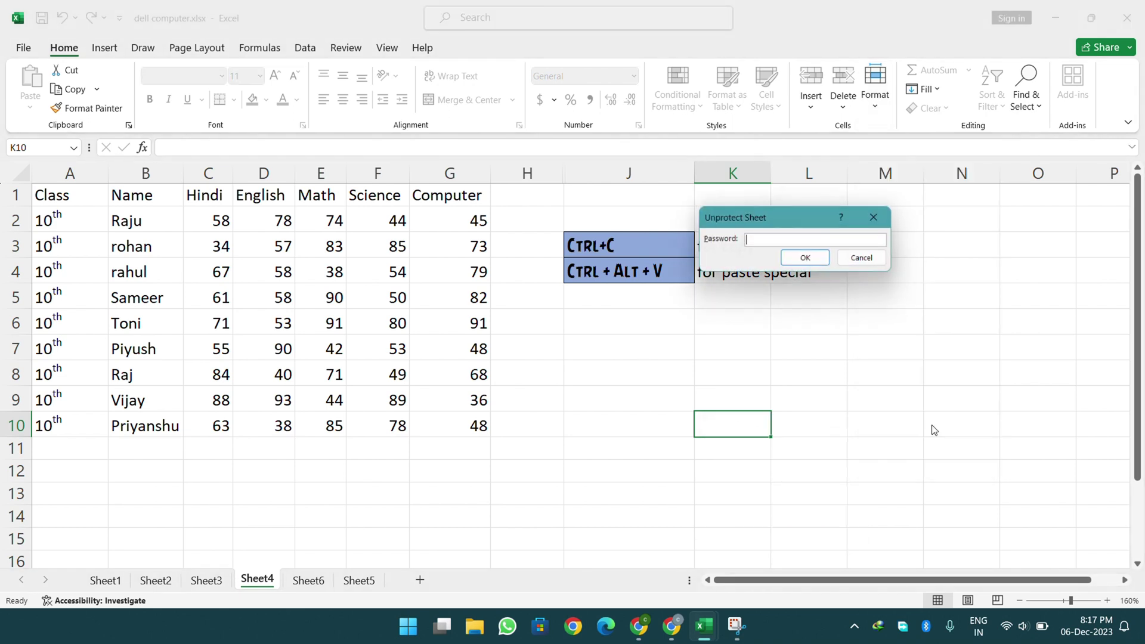
pyautogui.write('1')
pyautogui.press('Return')
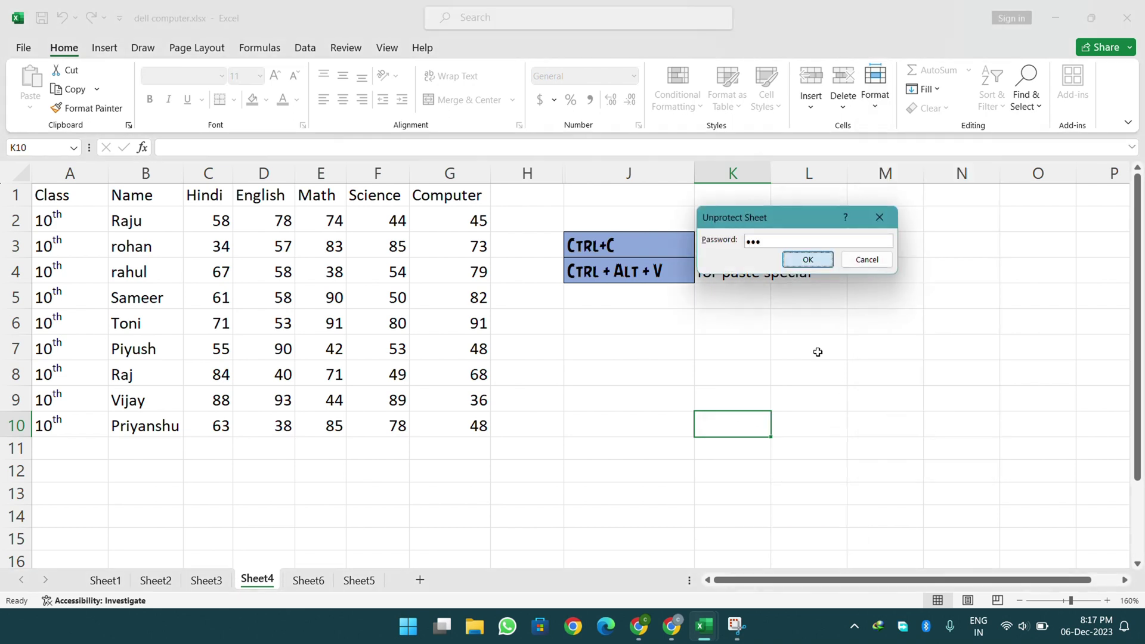
pyautogui.click(674, 341)
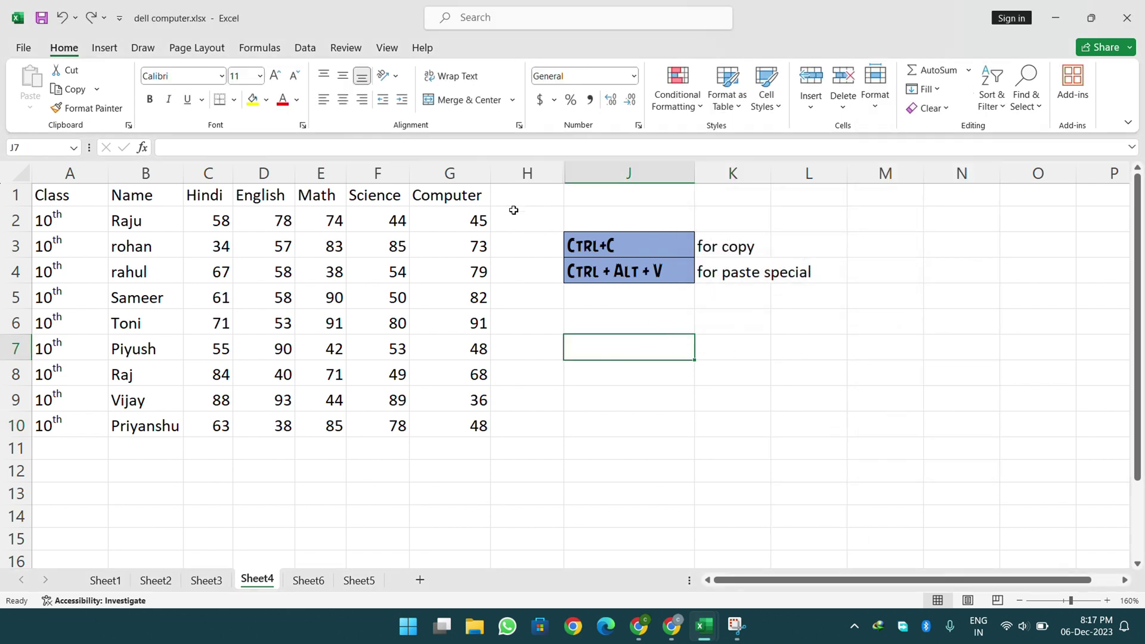
# - Lock the marks table A1:G10, then select the entire worksheet
pyautogui.moveTo(87, 191); pyautogui.dragTo(449, 418)
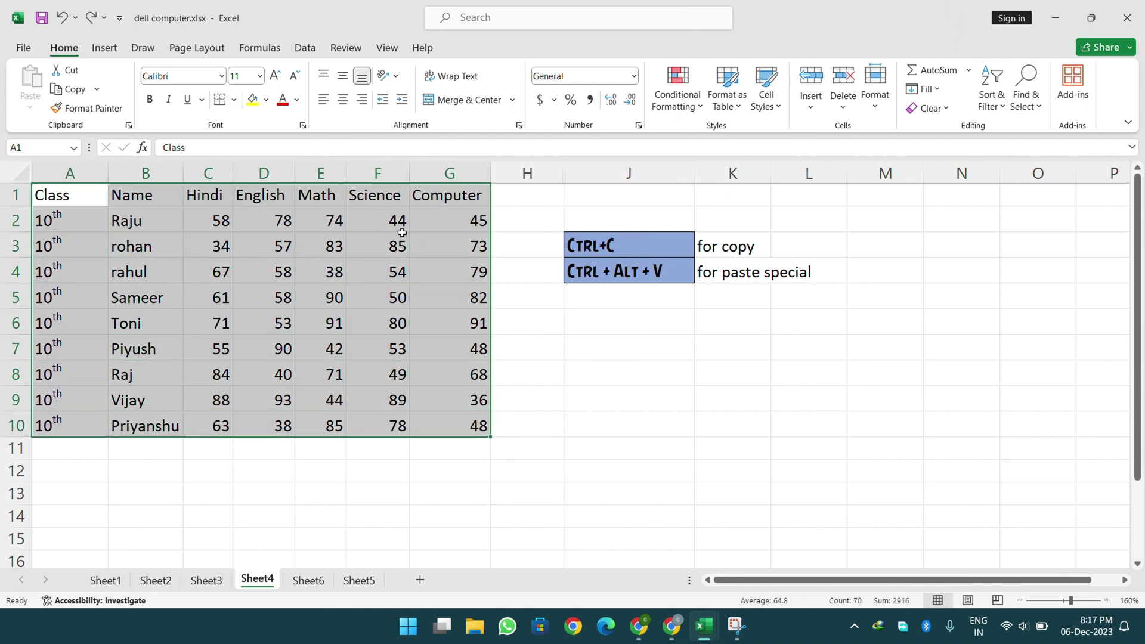
pyautogui.click(880, 97)
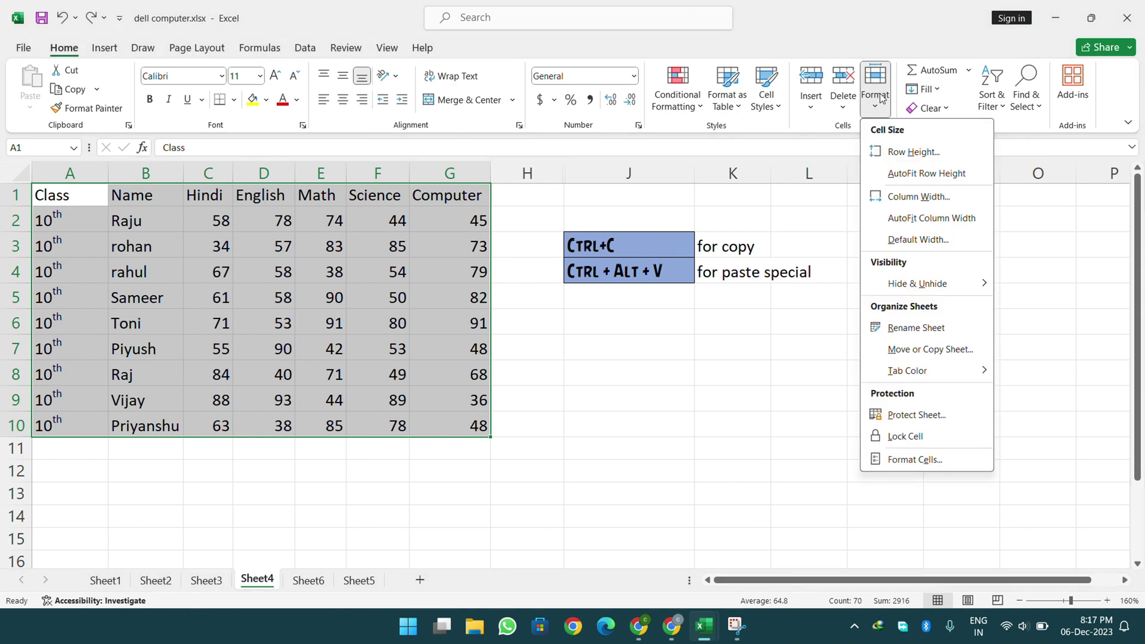
pyautogui.click(905, 440)
pyautogui.click(726, 396)
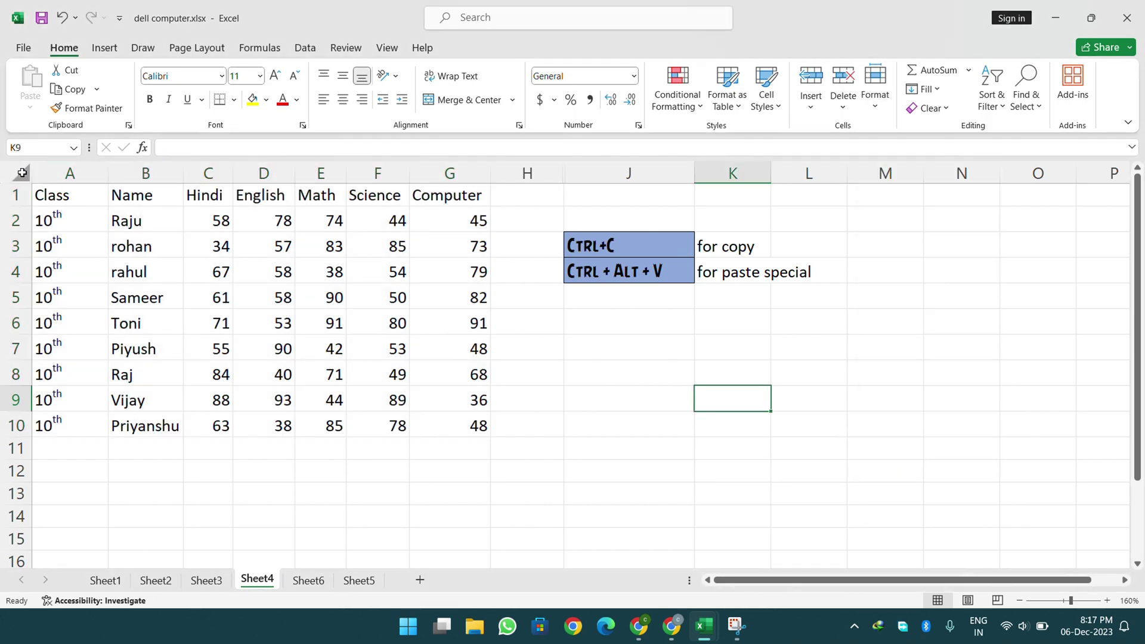
pyautogui.click(22, 173)
pyautogui.click(876, 87)
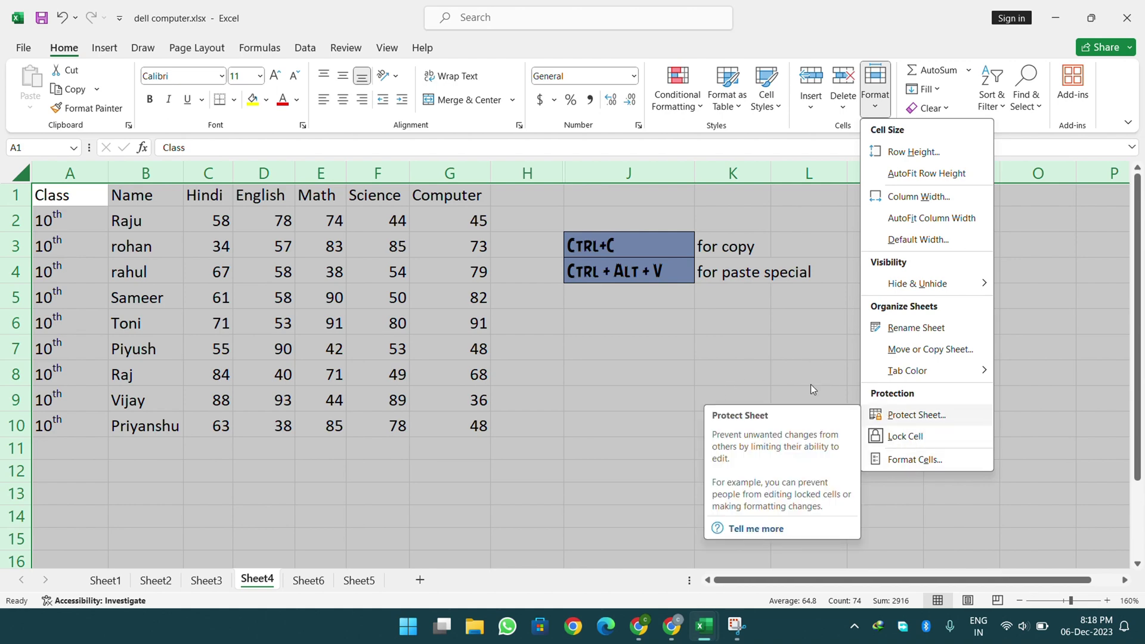
pyautogui.click(932, 468)
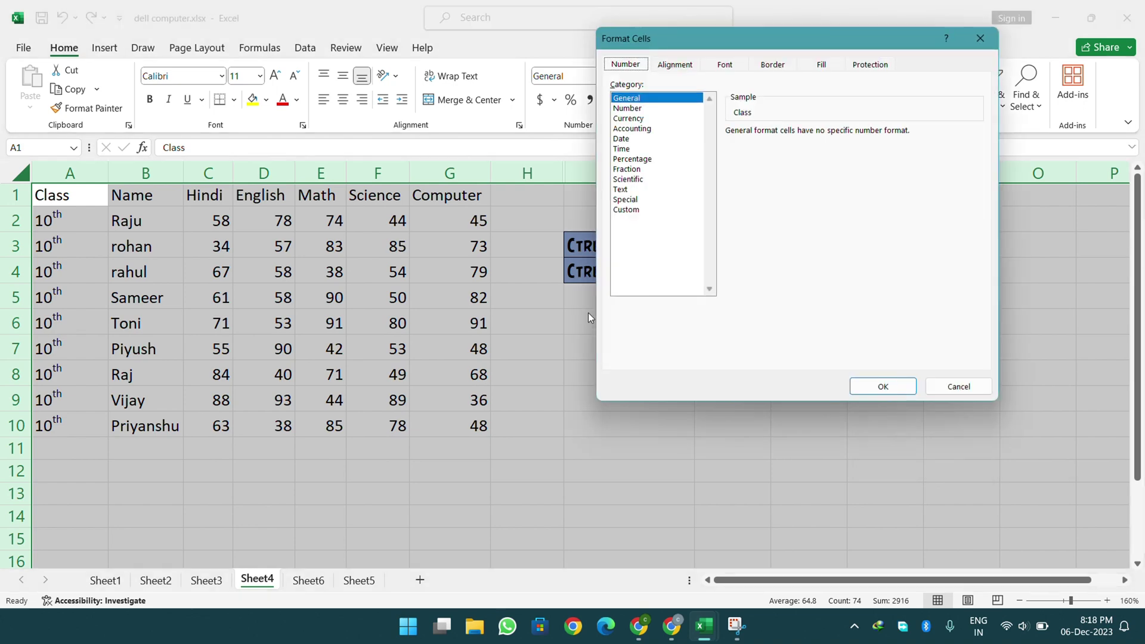
pyautogui.moveTo(713, 37); pyautogui.dragTo(833, 196)
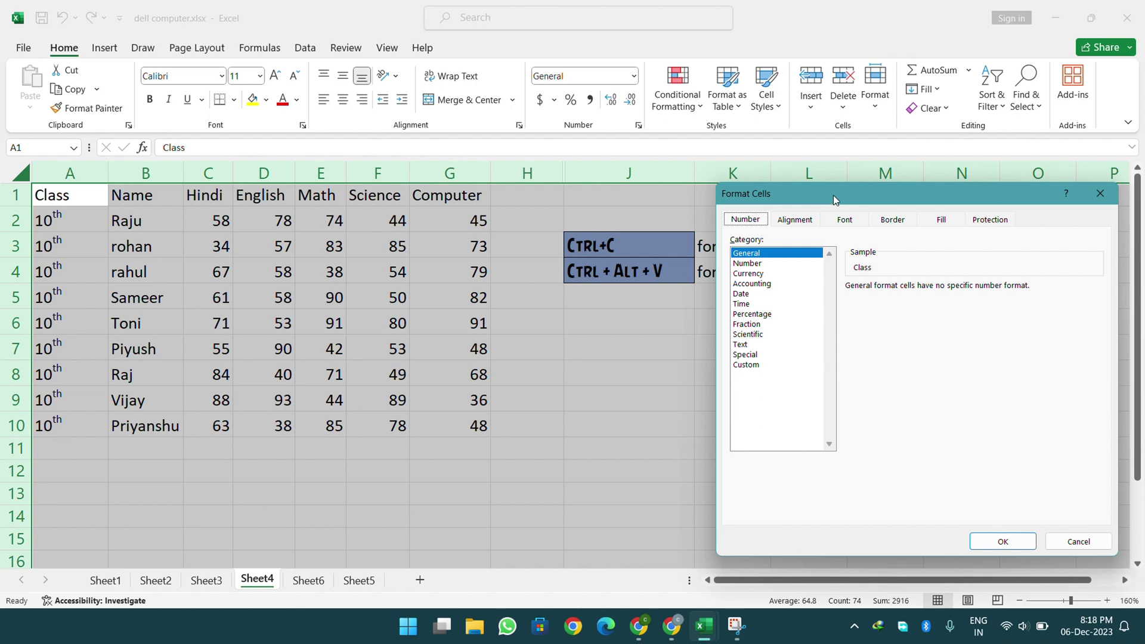
pyautogui.click(493, 20)
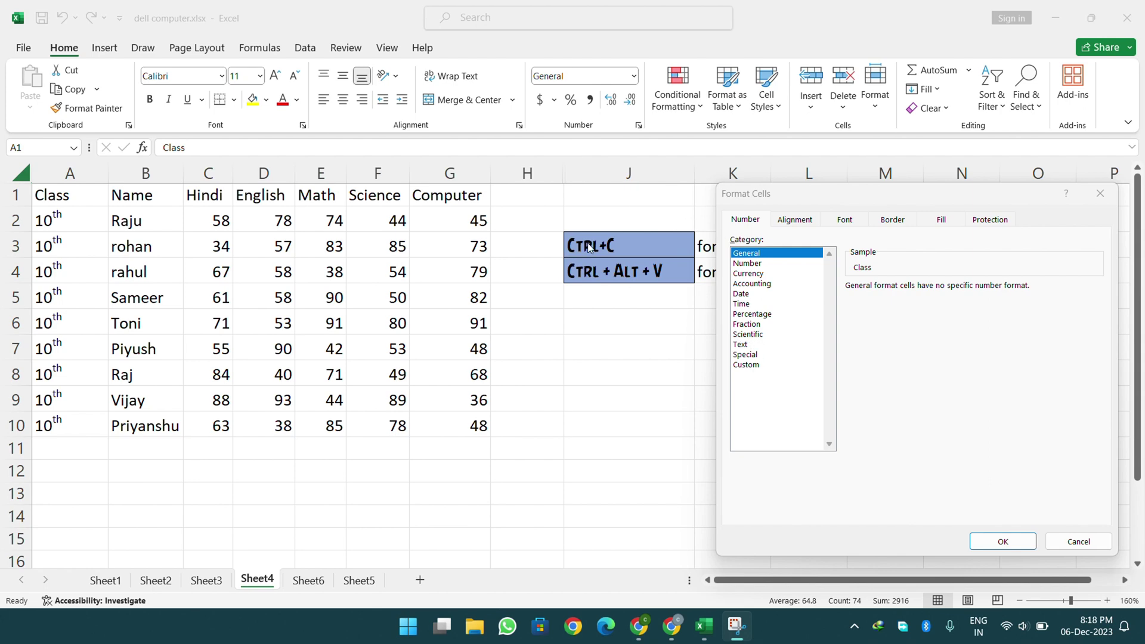
pyautogui.click(794, 220)
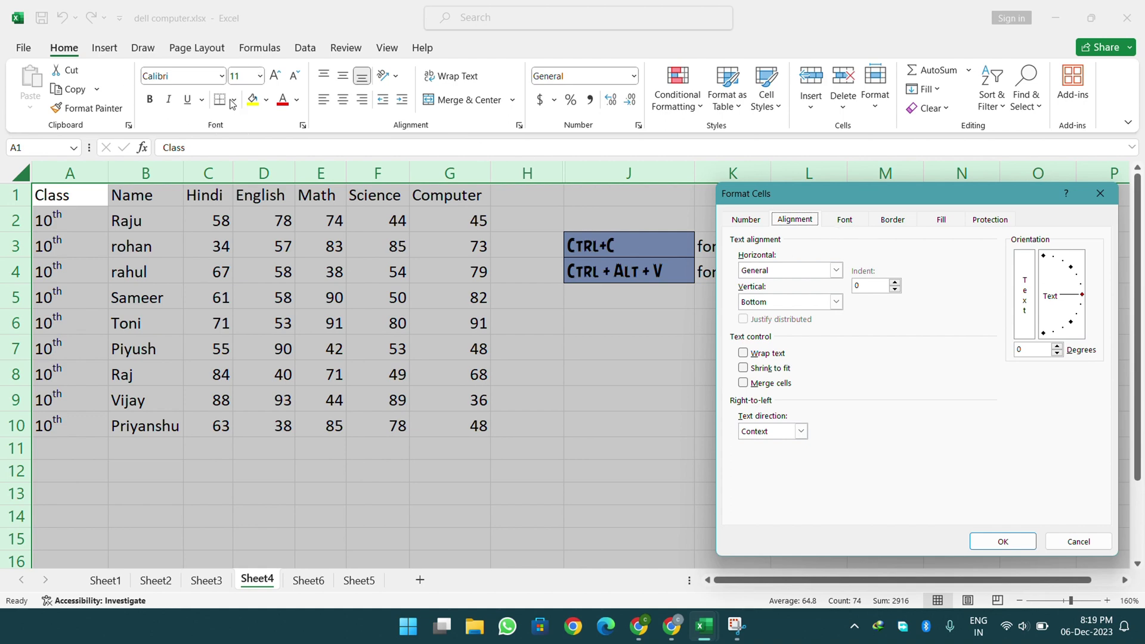
pyautogui.click(895, 220)
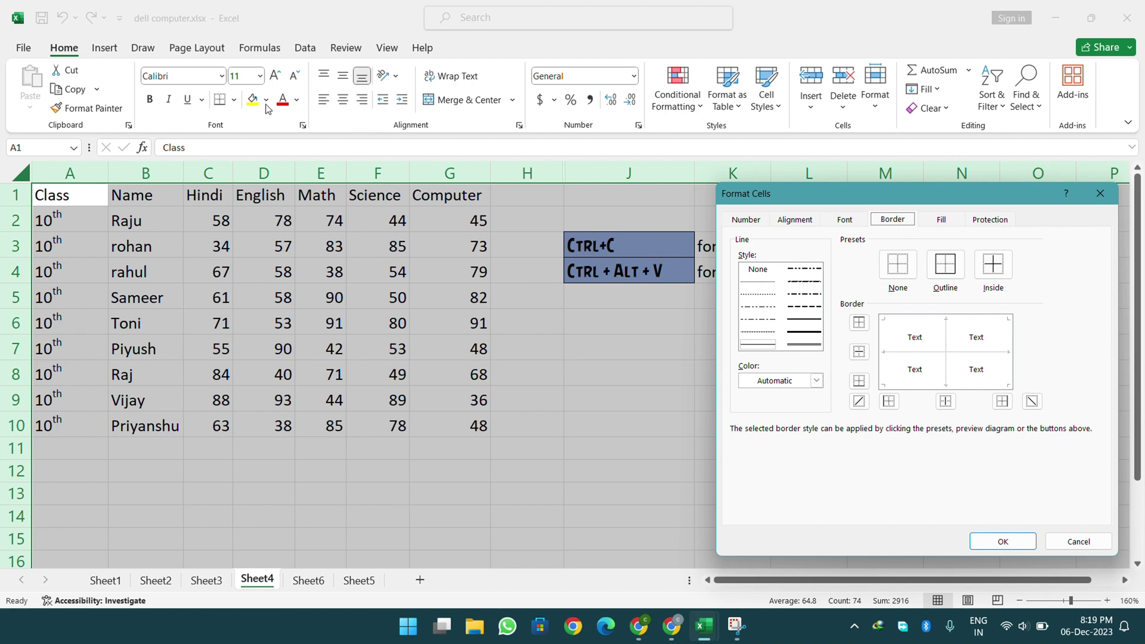
pyautogui.click(947, 224)
pyautogui.click(898, 222)
pyautogui.click(995, 220)
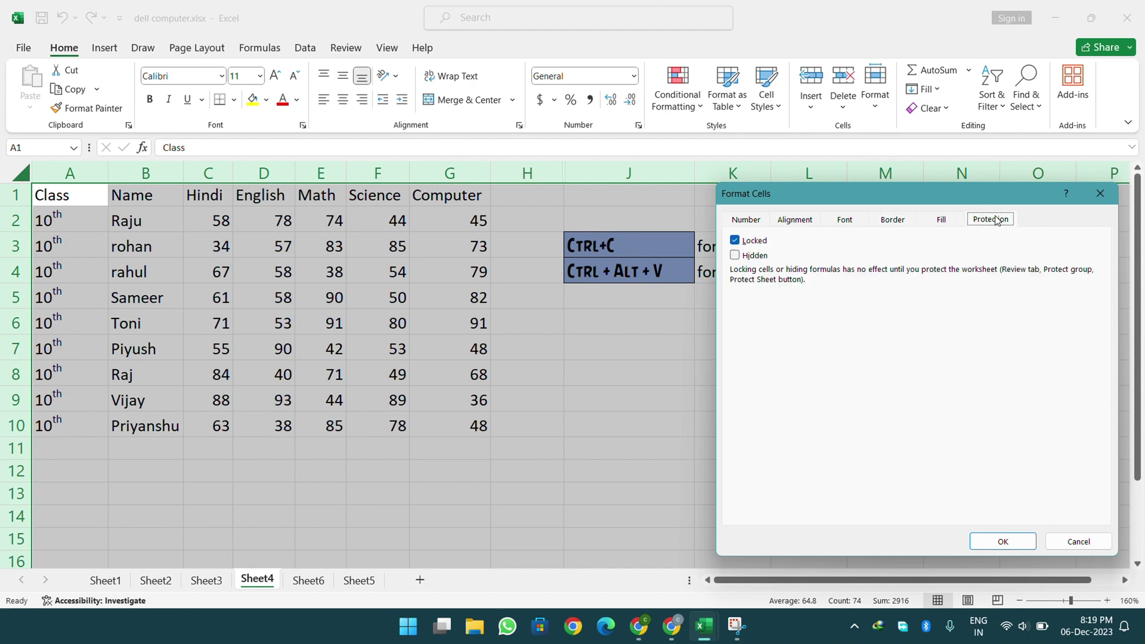
pyautogui.click(1076, 539)
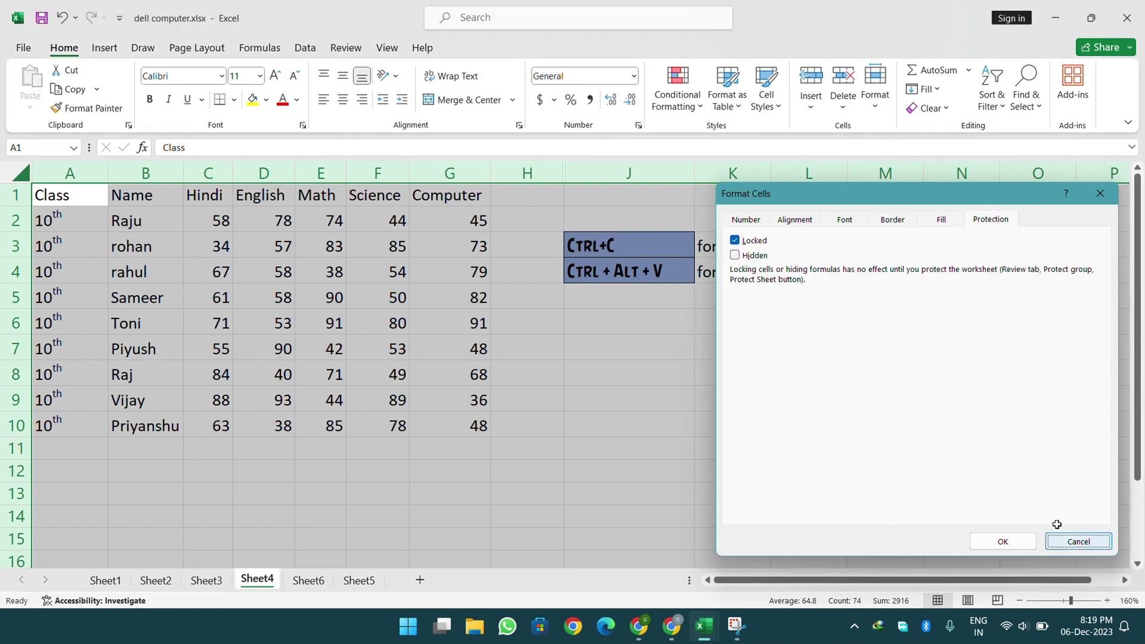
pyautogui.click(835, 313)
pyautogui.click(876, 87)
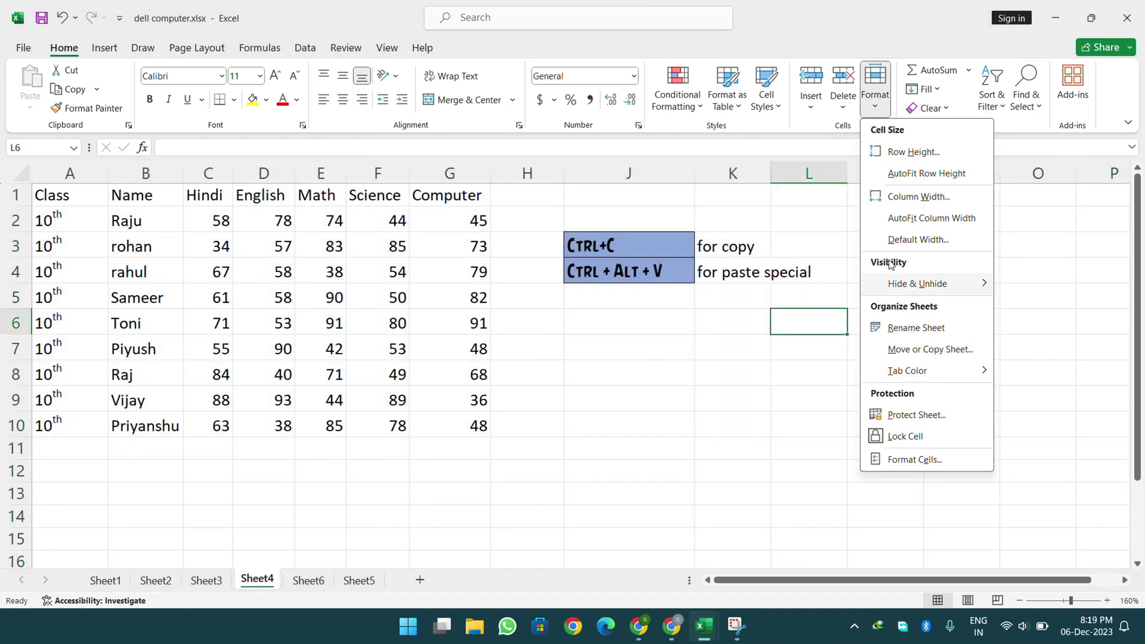
# - Preview the AutoSum functions list and select row 2's marks C2:H2
pyautogui.click(1054, 297)
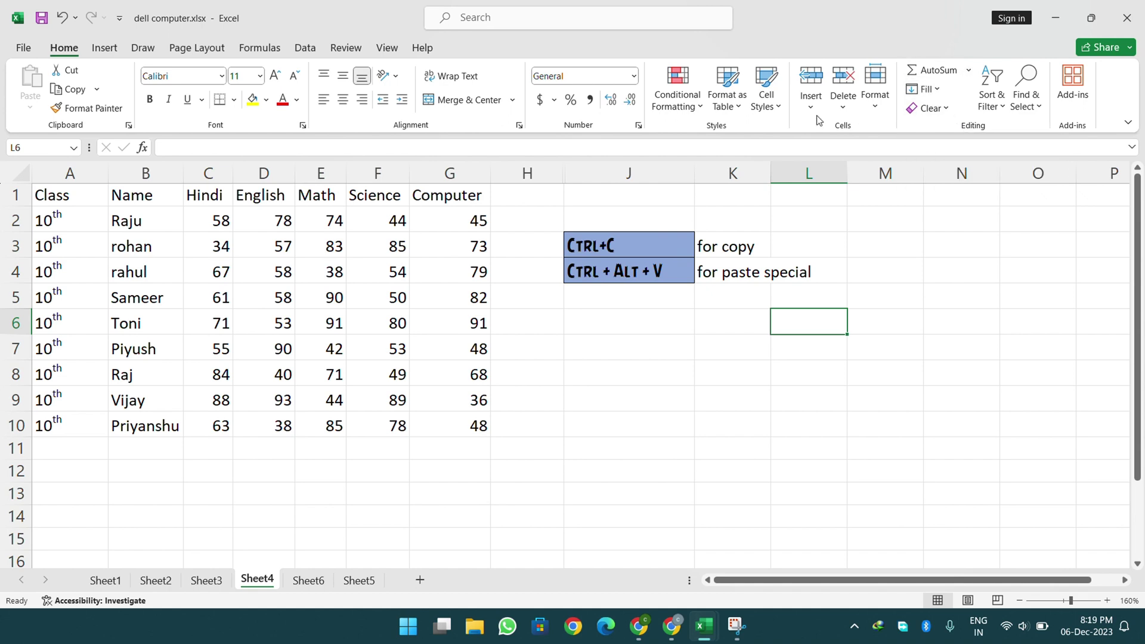
pyautogui.click(971, 79)
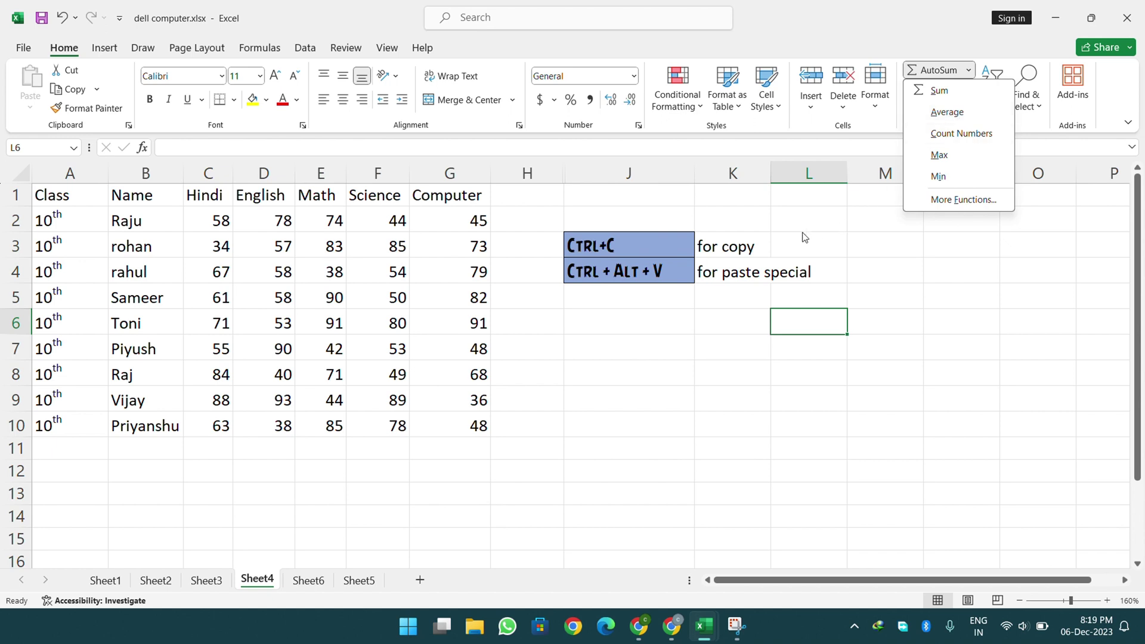
pyautogui.click(612, 345)
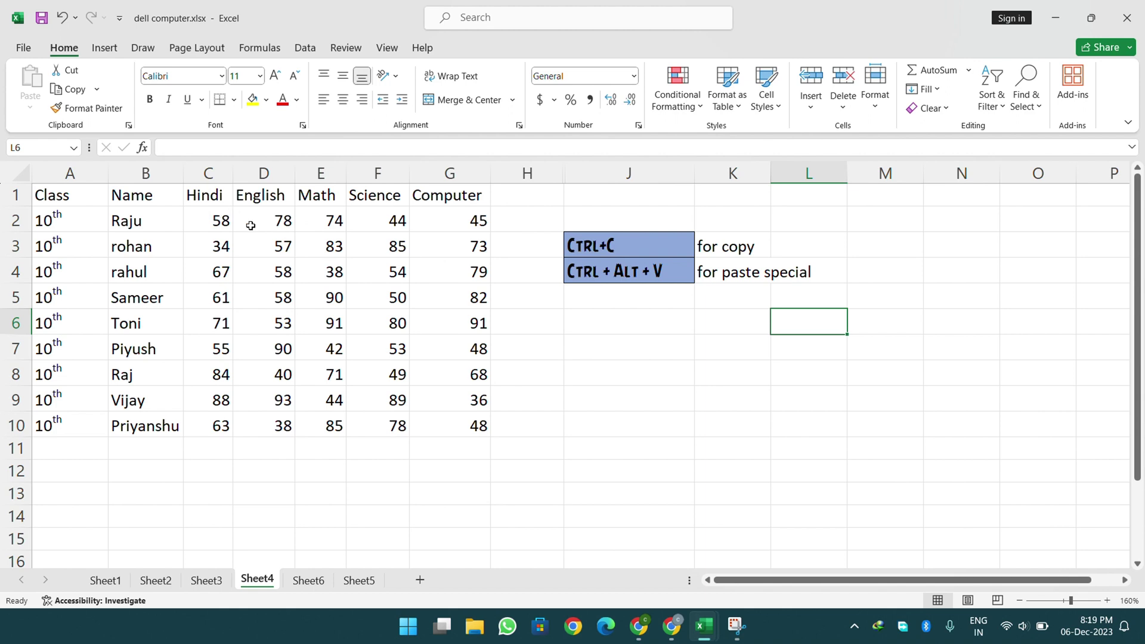
pyautogui.moveTo(219, 222); pyautogui.dragTo(501, 230)
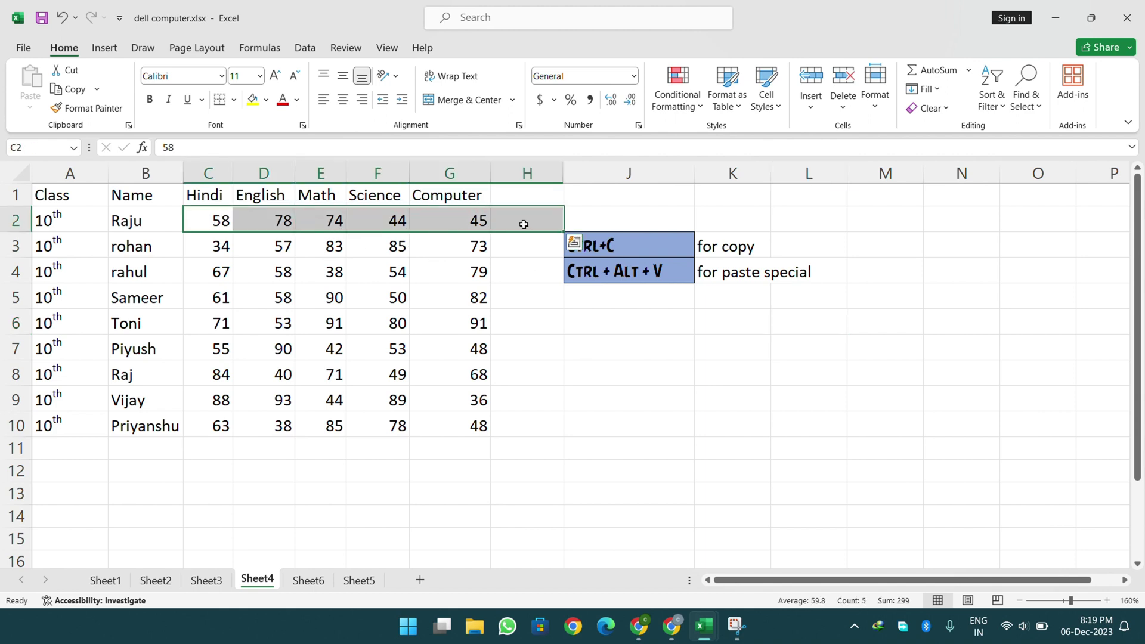
# - Insert a new empty column at J
pyautogui.click(607, 173)
pyautogui.rightClick(607, 173)
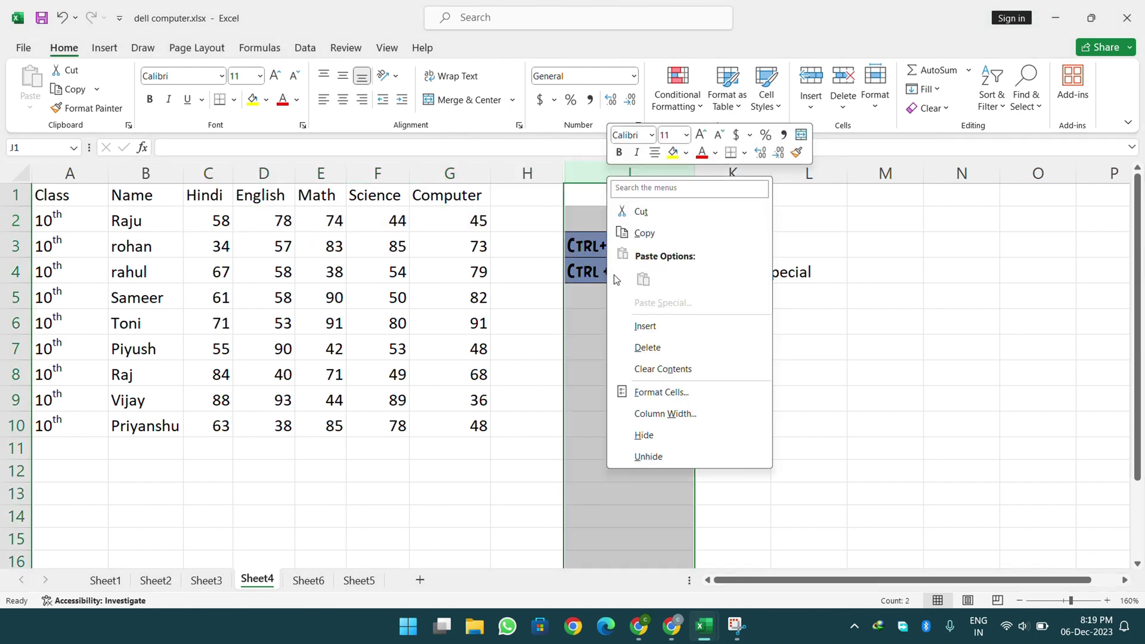
pyautogui.click(645, 328)
pyautogui.click(553, 304)
# - Total Raju's marks into H2 with AutoSum Sum, giving 299
pyautogui.moveTo(150, 217); pyautogui.dragTo(527, 226)
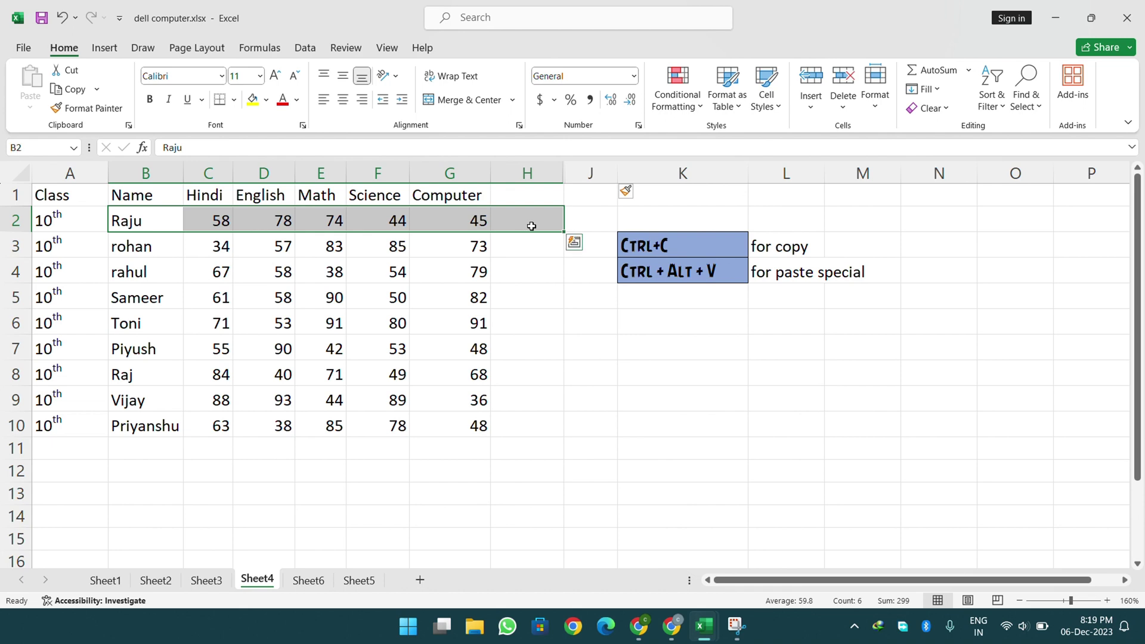
pyautogui.click(969, 71)
pyautogui.click(969, 91)
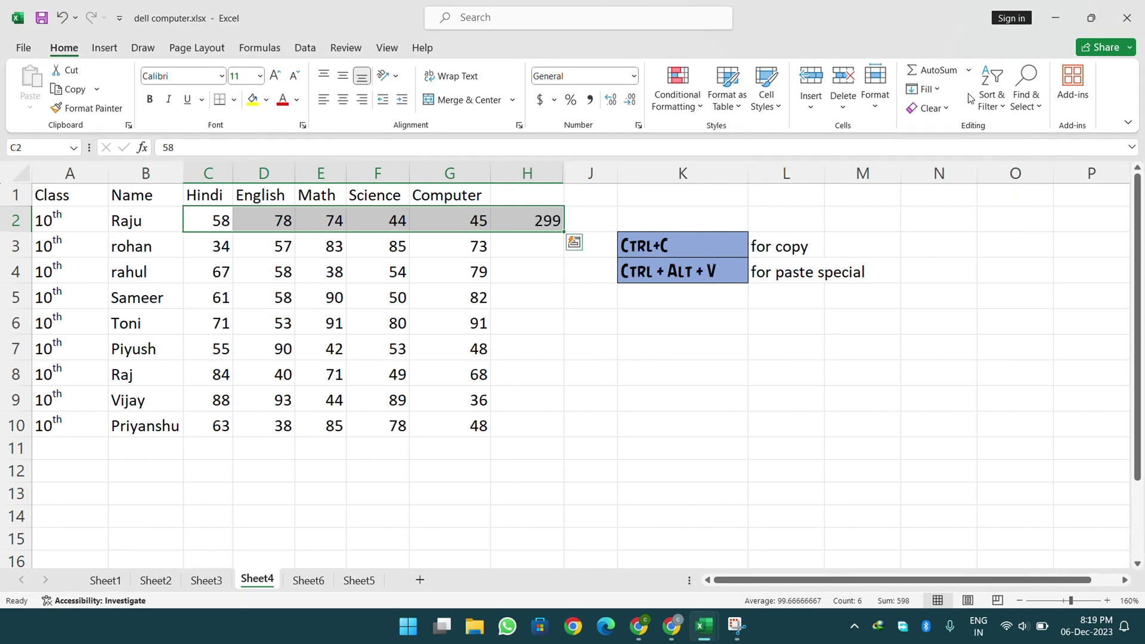
pyautogui.click(539, 222)
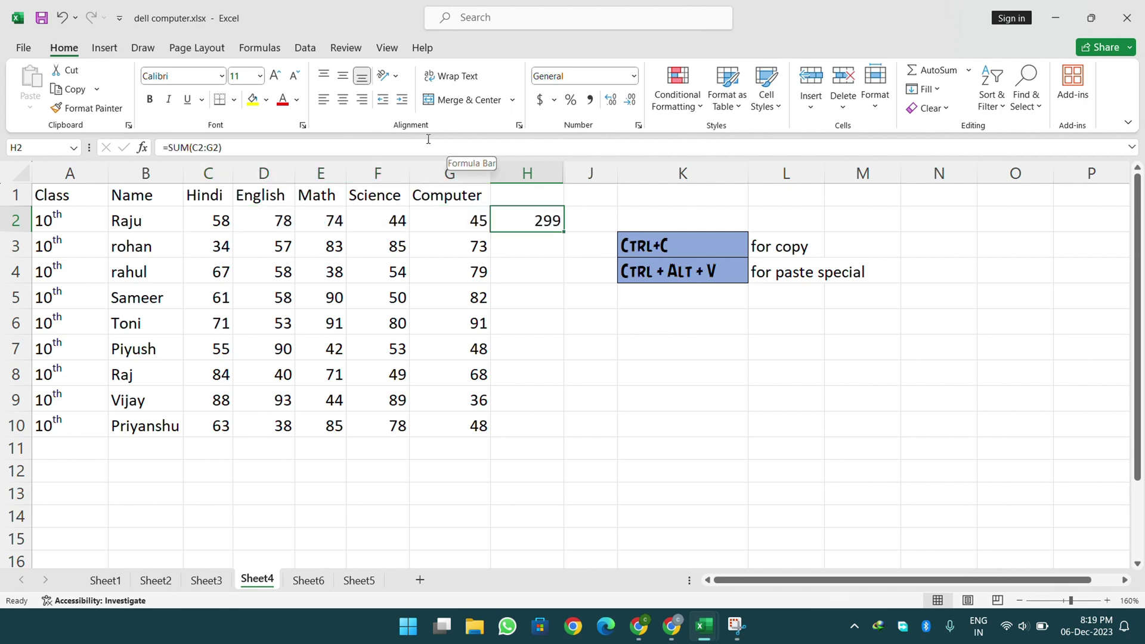
pyautogui.doubleClick(507, 213)
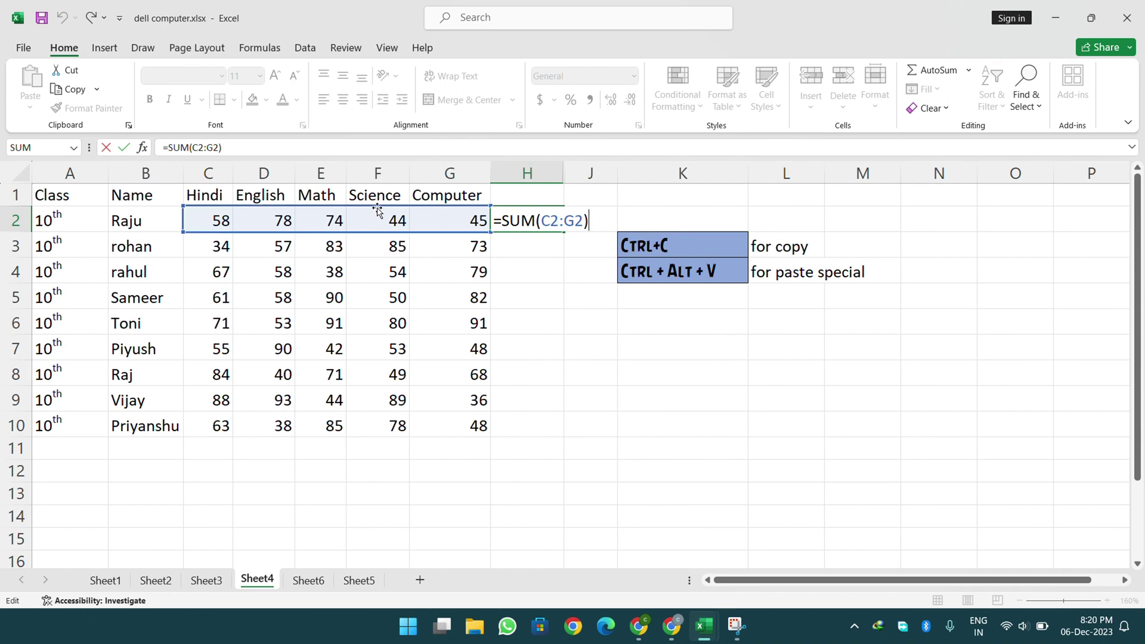
pyautogui.press('Return')
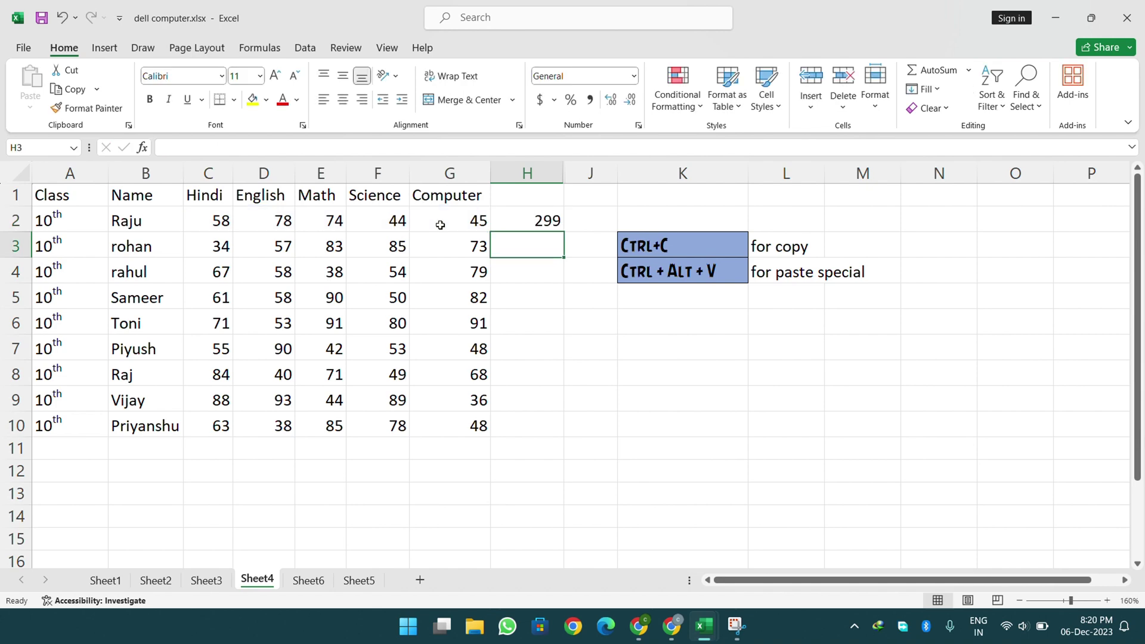
# - Fill the =SUM(C2:G2) total down from H2 to H10, ending at 312
pyautogui.click(515, 222)
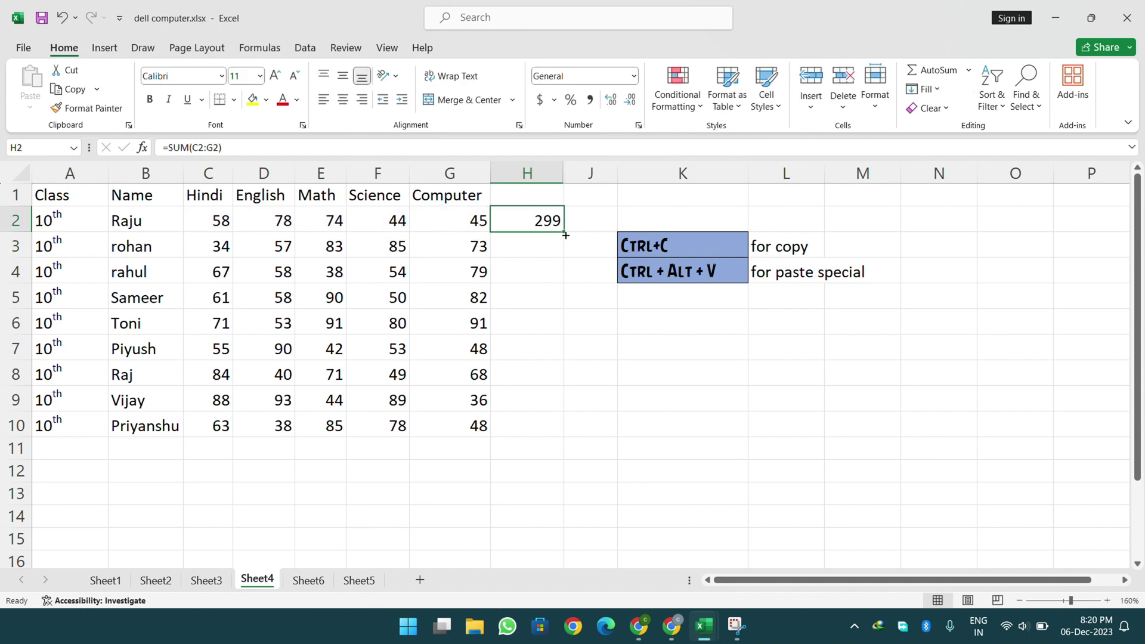
pyautogui.moveTo(566, 235); pyautogui.dragTo(564, 427)
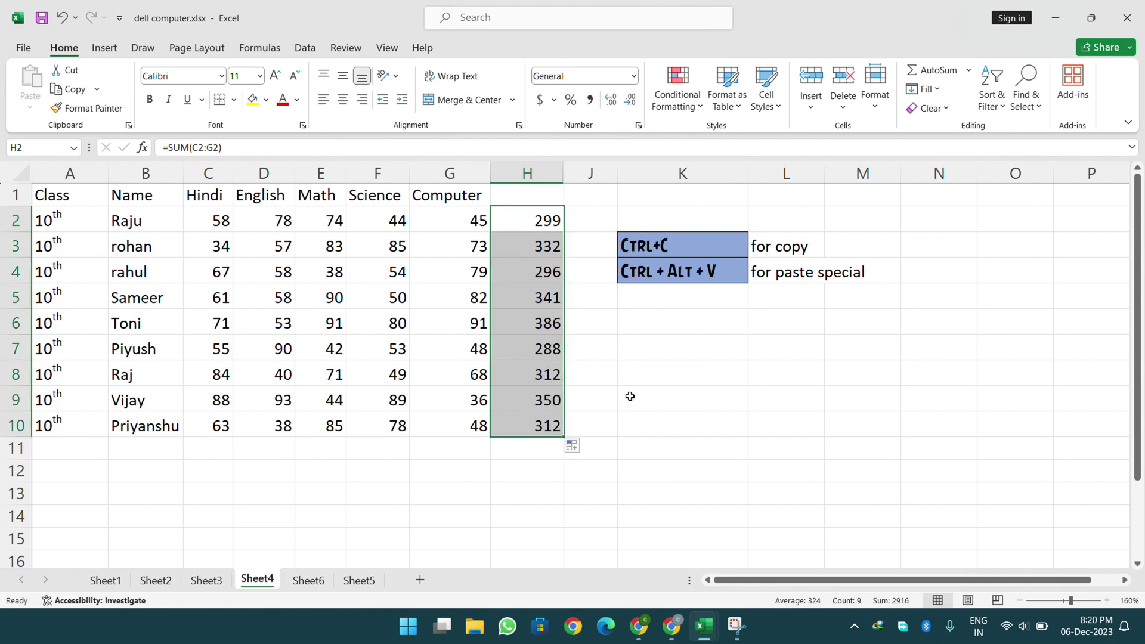
pyautogui.click(581, 395)
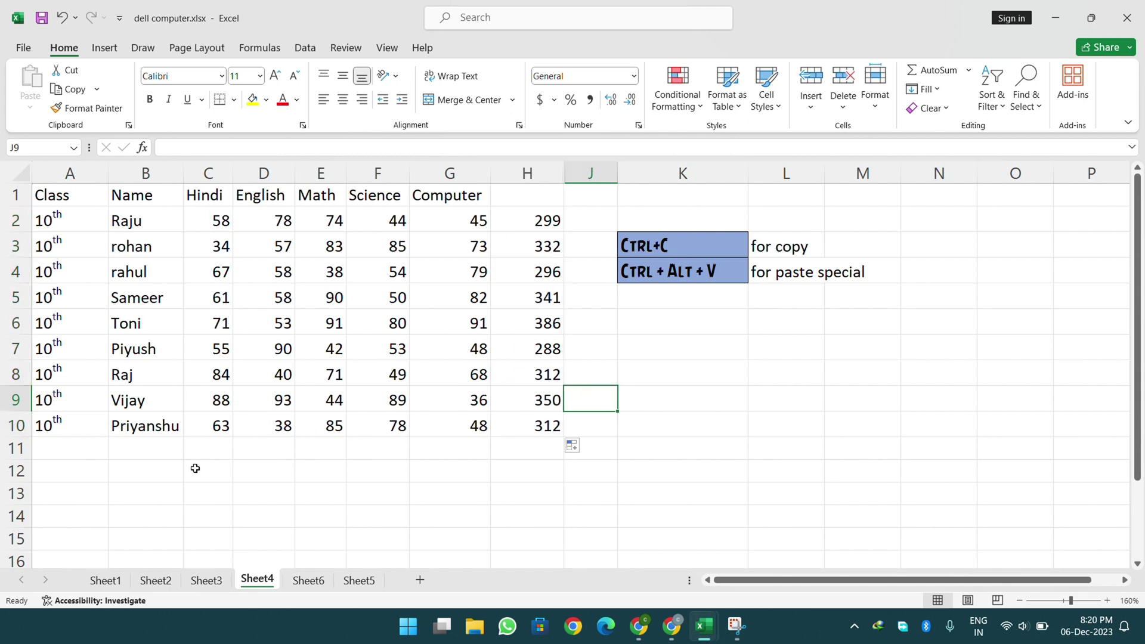
pyautogui.click(224, 444)
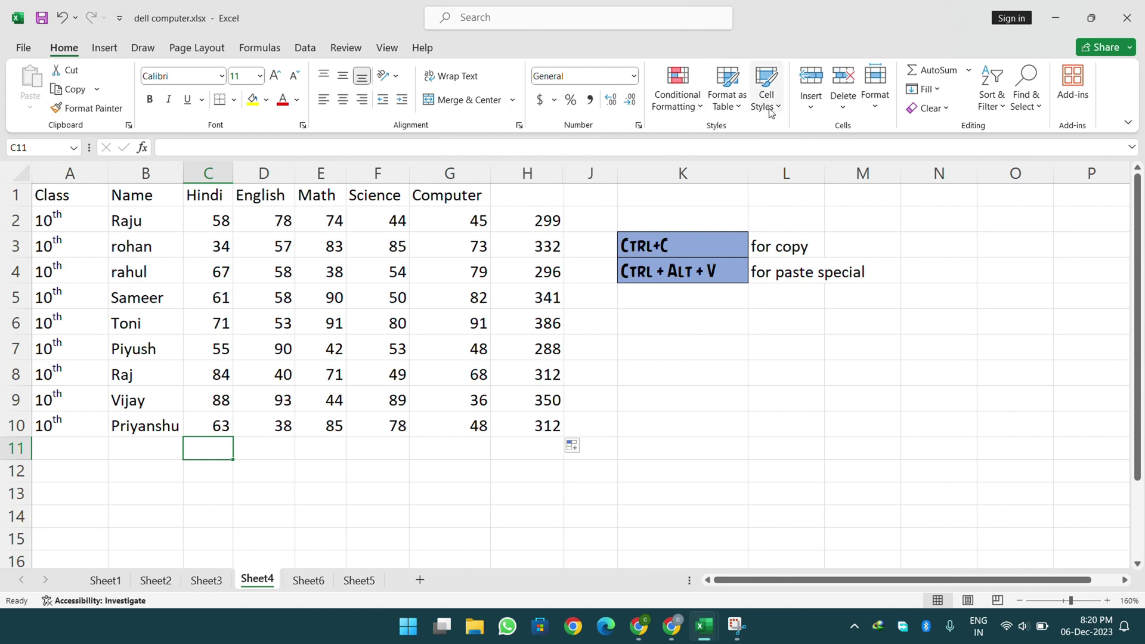
# - Sum the Hindi marks into C11, then delete that sum
pyautogui.click(969, 70)
pyautogui.click(939, 91)
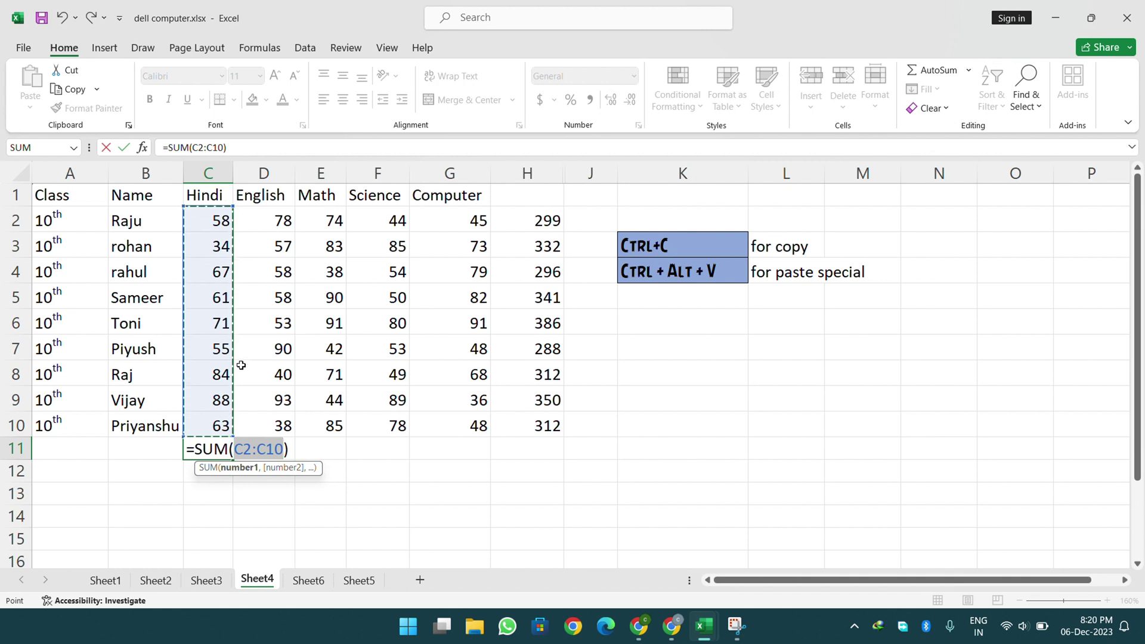
pyautogui.press('Return')
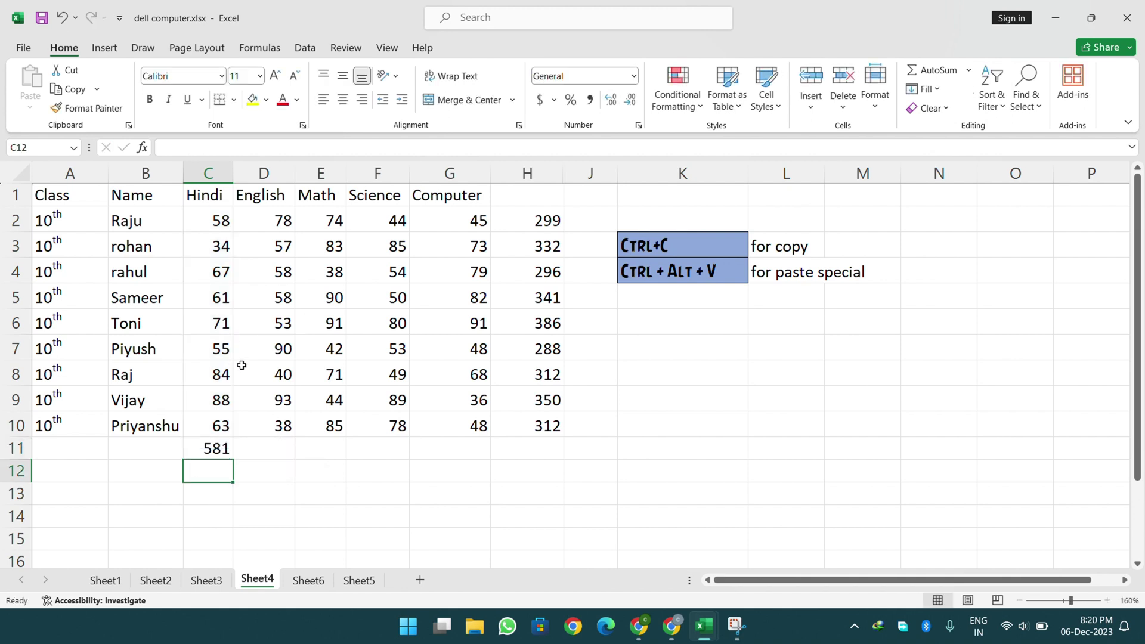
pyautogui.press('Up')
pyautogui.press('Delete')
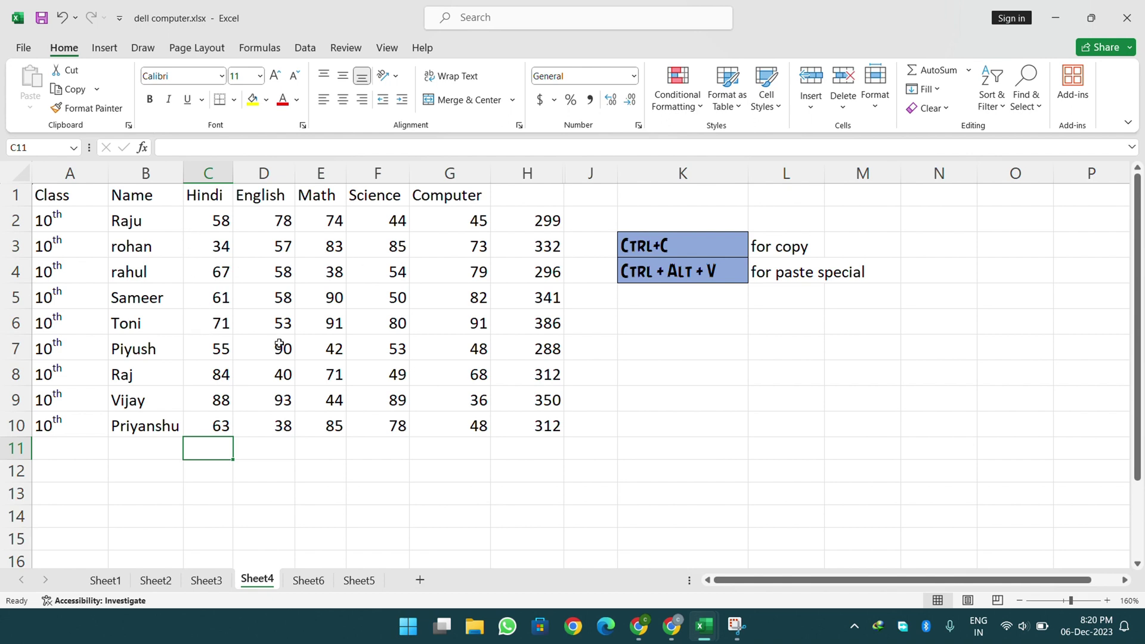
pyautogui.click(495, 30)
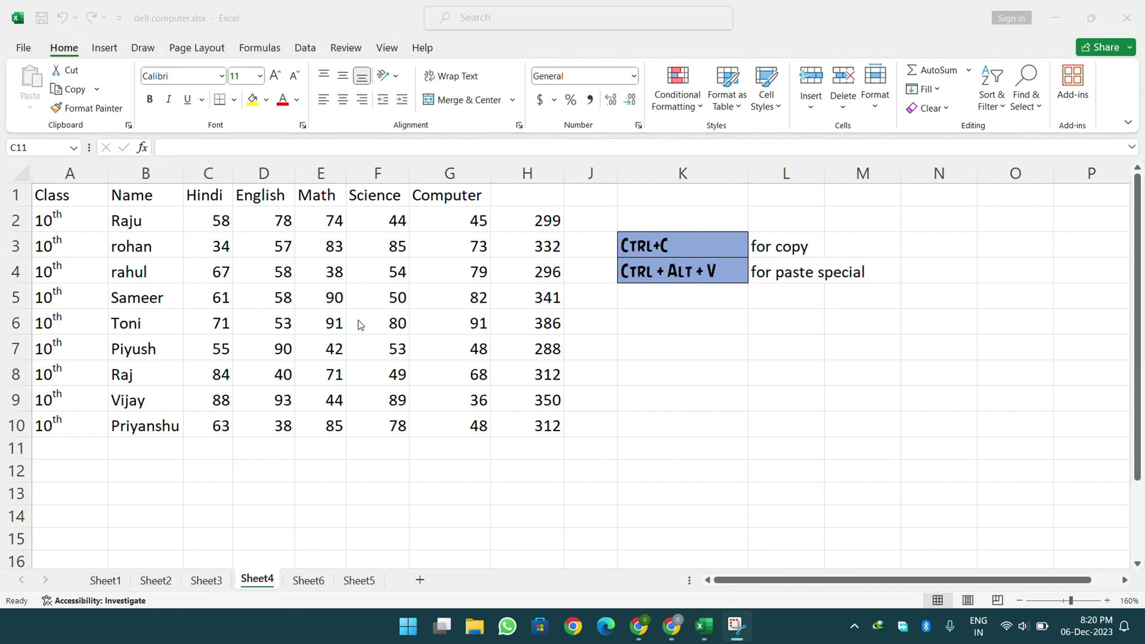
pyautogui.click(259, 406)
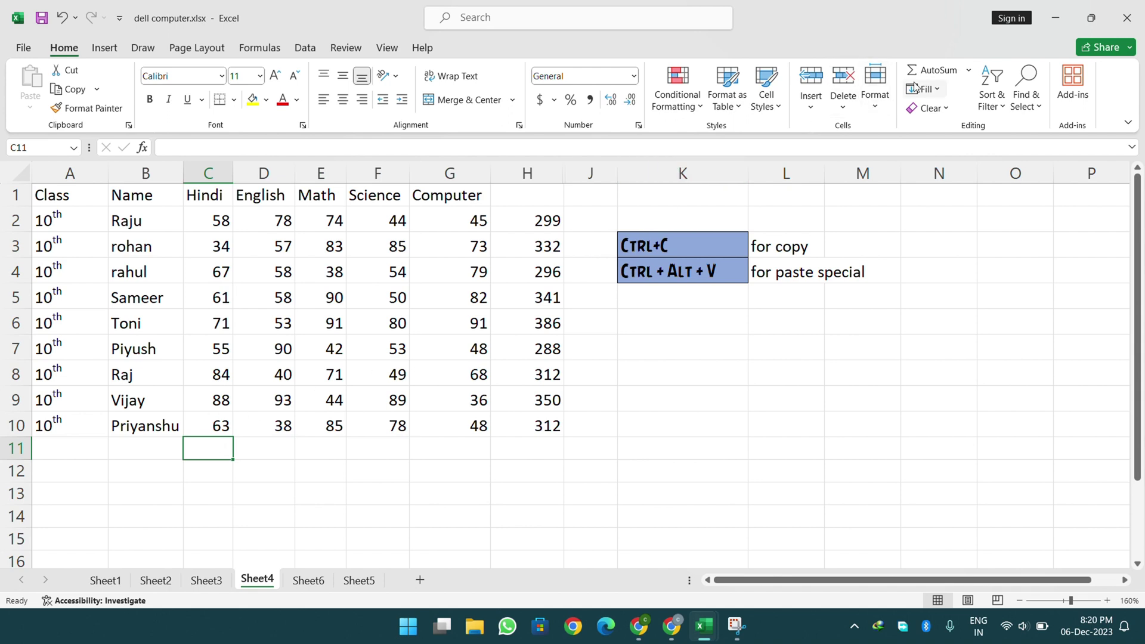
# - Put the highest Hindi mark, 88, in C11 using AutoSum Max
pyautogui.click(969, 70)
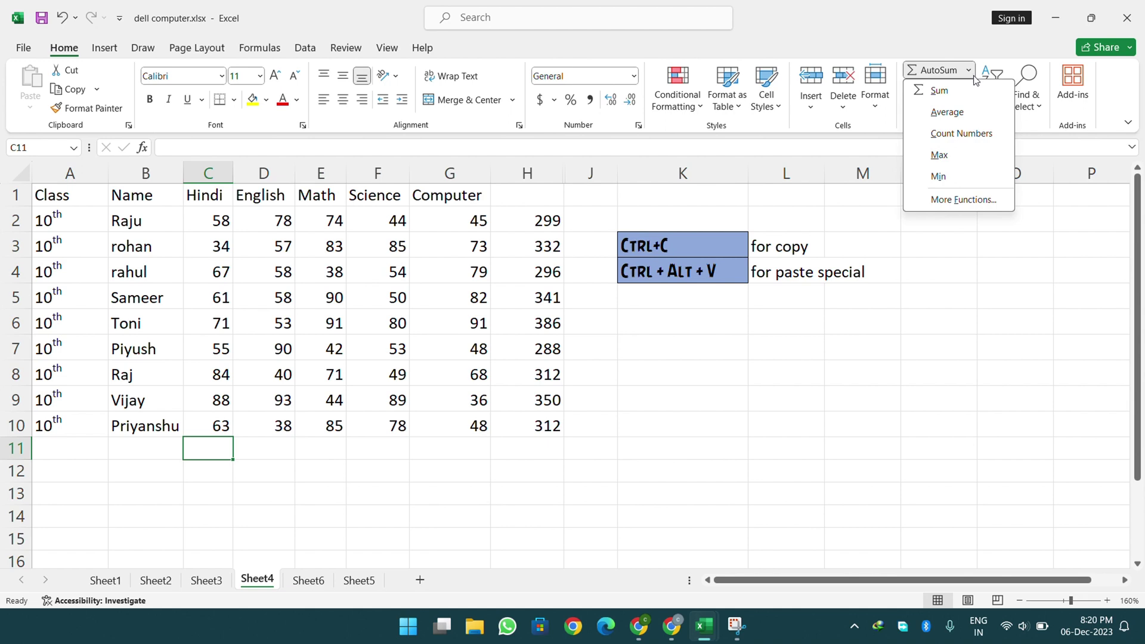
pyautogui.click(958, 157)
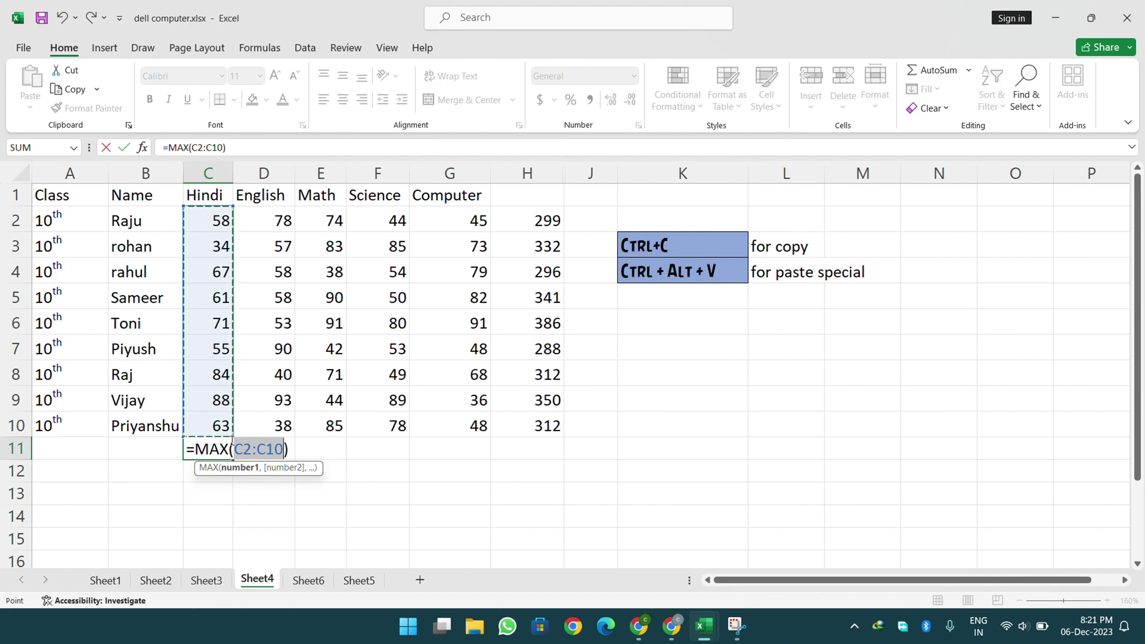
pyautogui.press('Return')
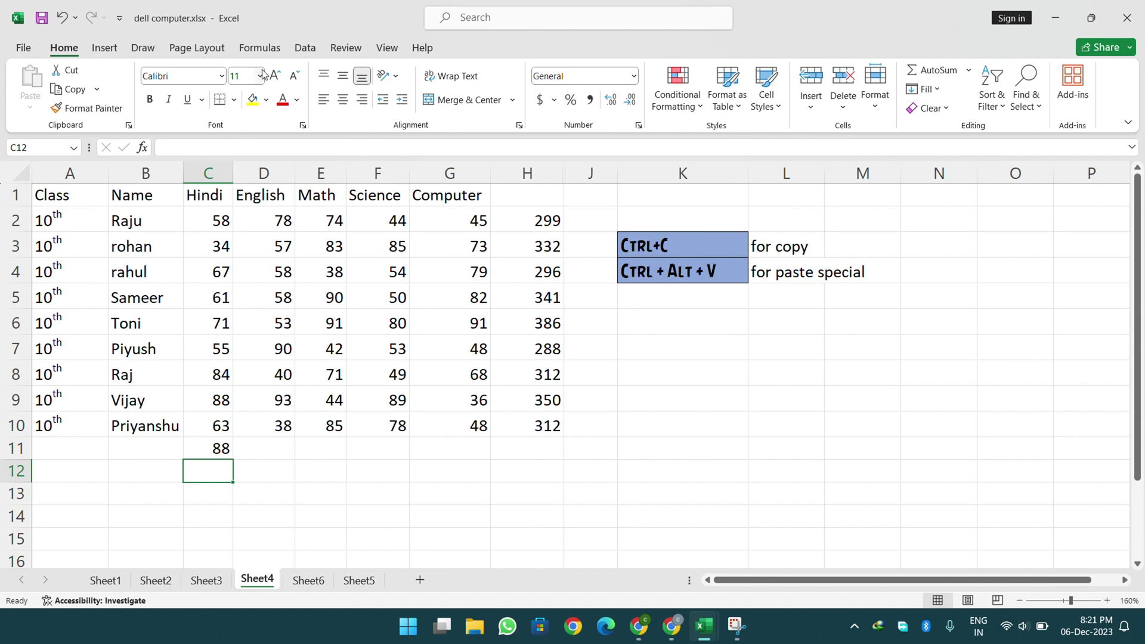
pyautogui.click(260, 47)
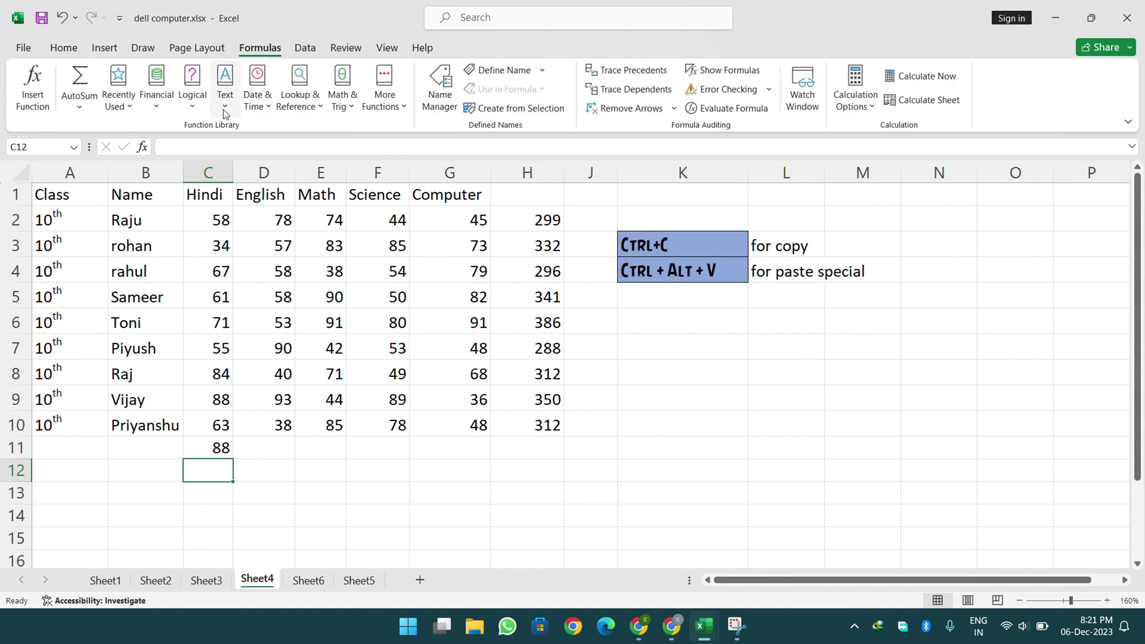
pyautogui.click(71, 53)
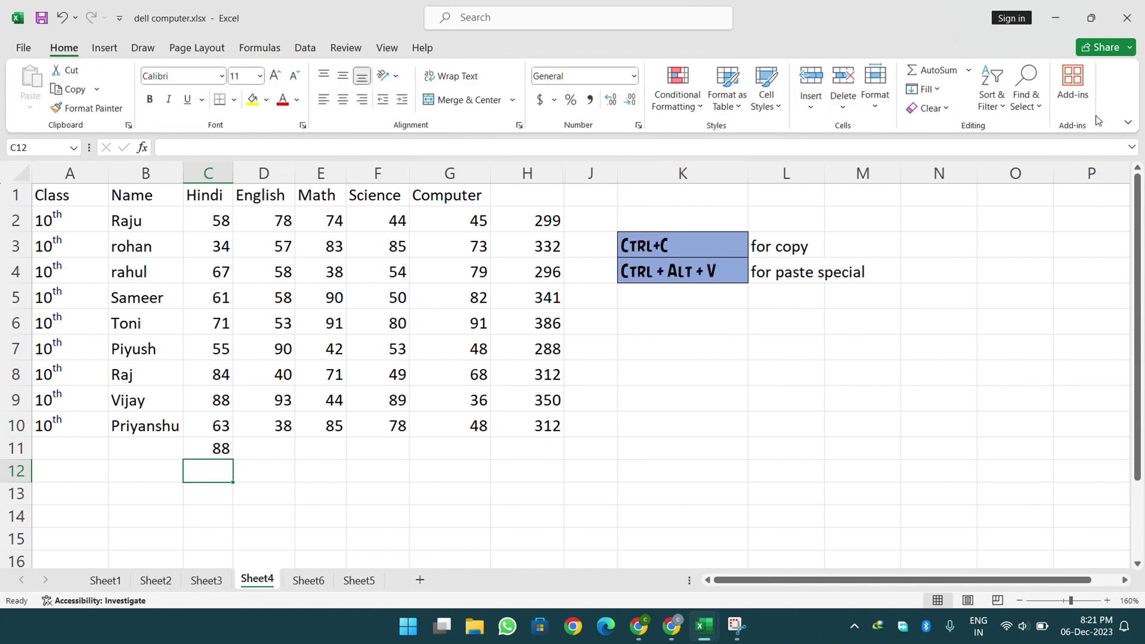
# - Total C2:C11 in C12 with AutoSum Sum, giving 669
pyautogui.click(964, 71)
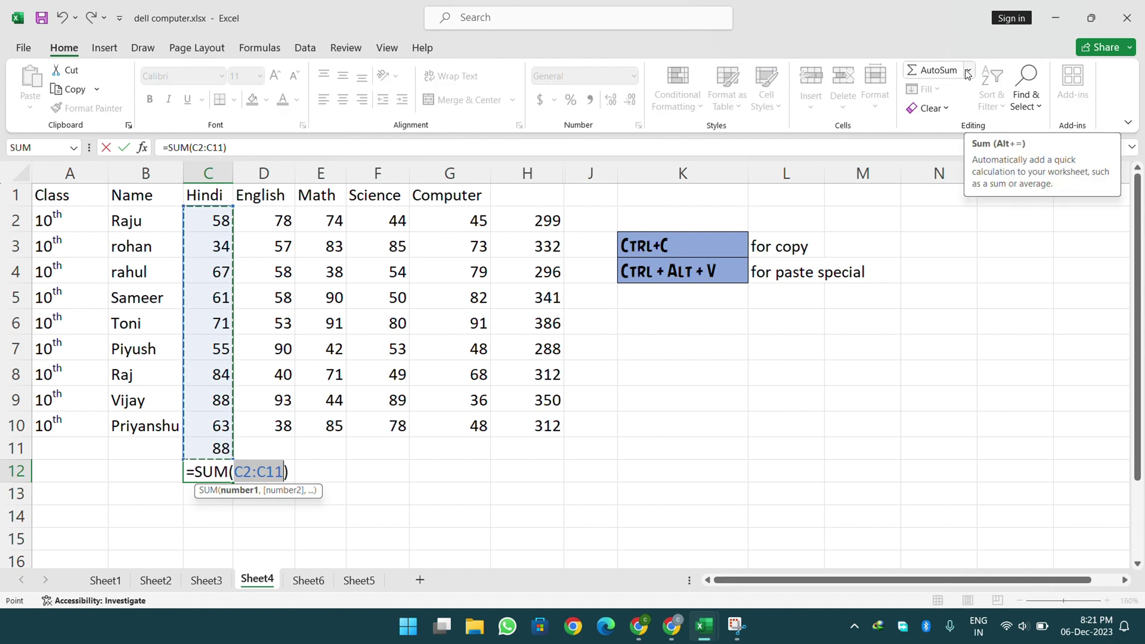
pyautogui.click(967, 71)
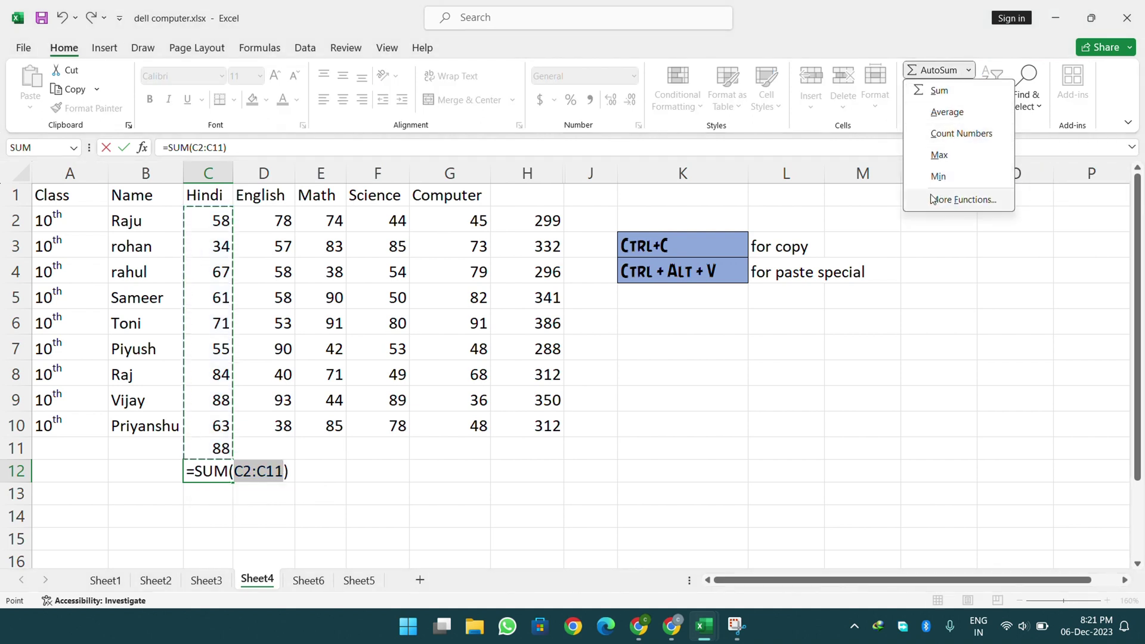
pyautogui.press('Escape')
pyautogui.press('Return')
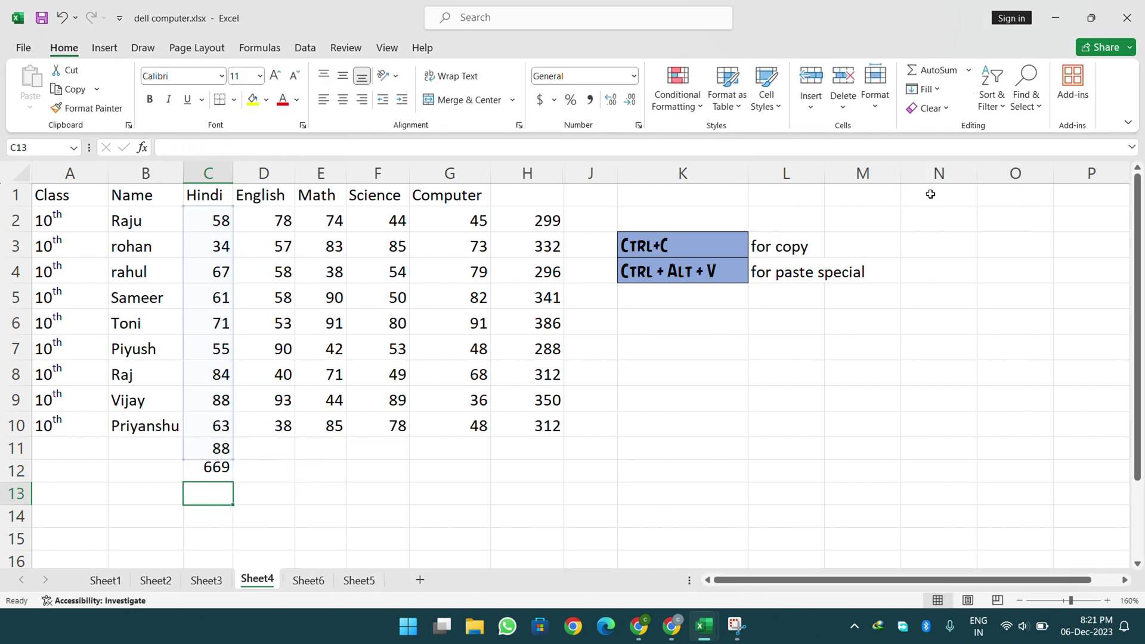
# - Enter 'Dell PC' in cell H19 in the empty area below the table
pyautogui.click(935, 96)
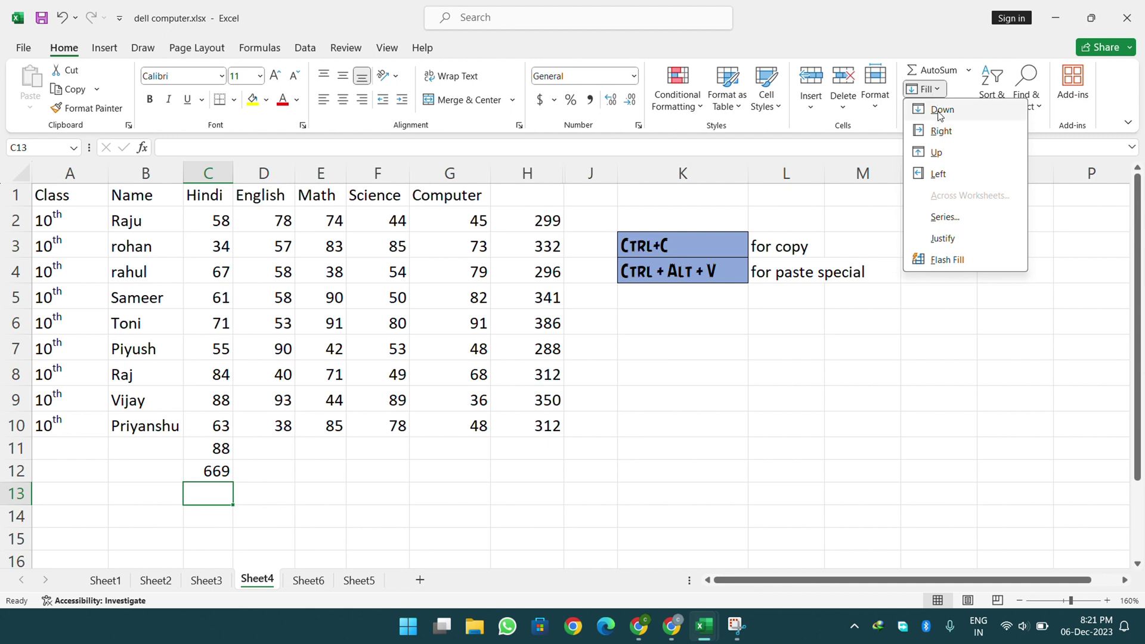
pyautogui.click(768, 346)
pyautogui.scroll(-4, 767, 345)
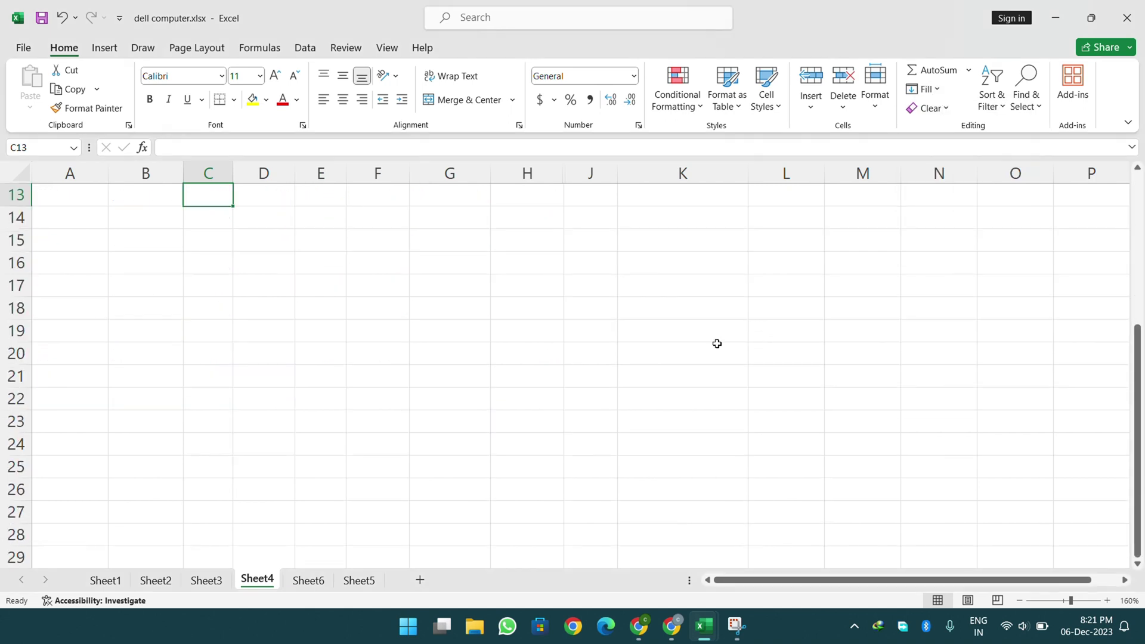
pyautogui.click(481, 293)
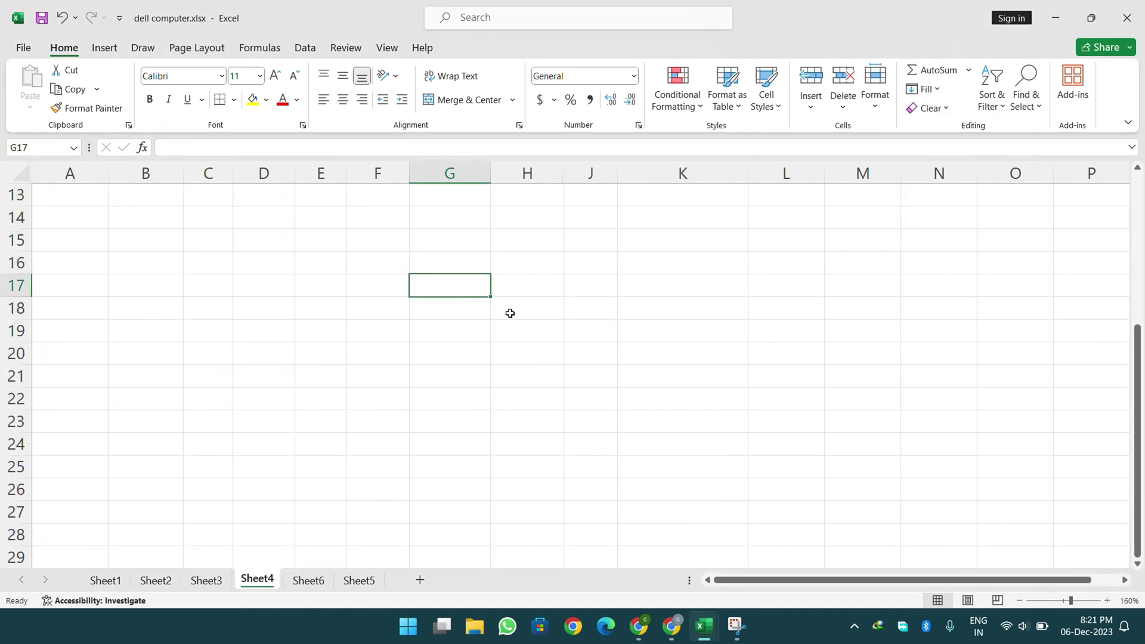
pyautogui.moveTo(333, 248); pyautogui.dragTo(822, 465)
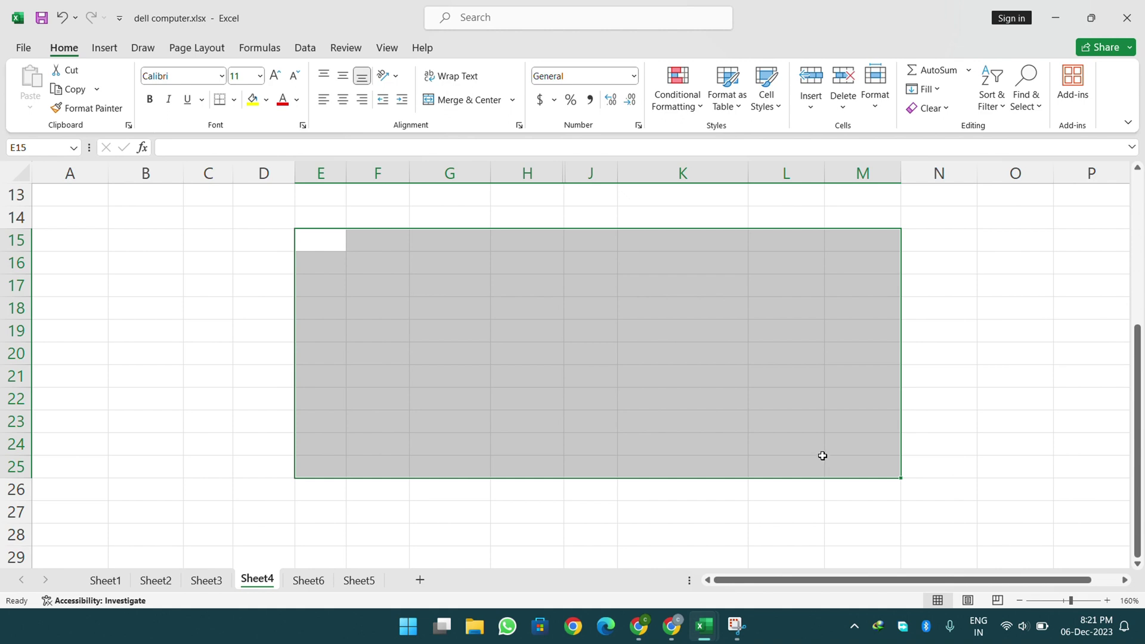
pyautogui.click(560, 329)
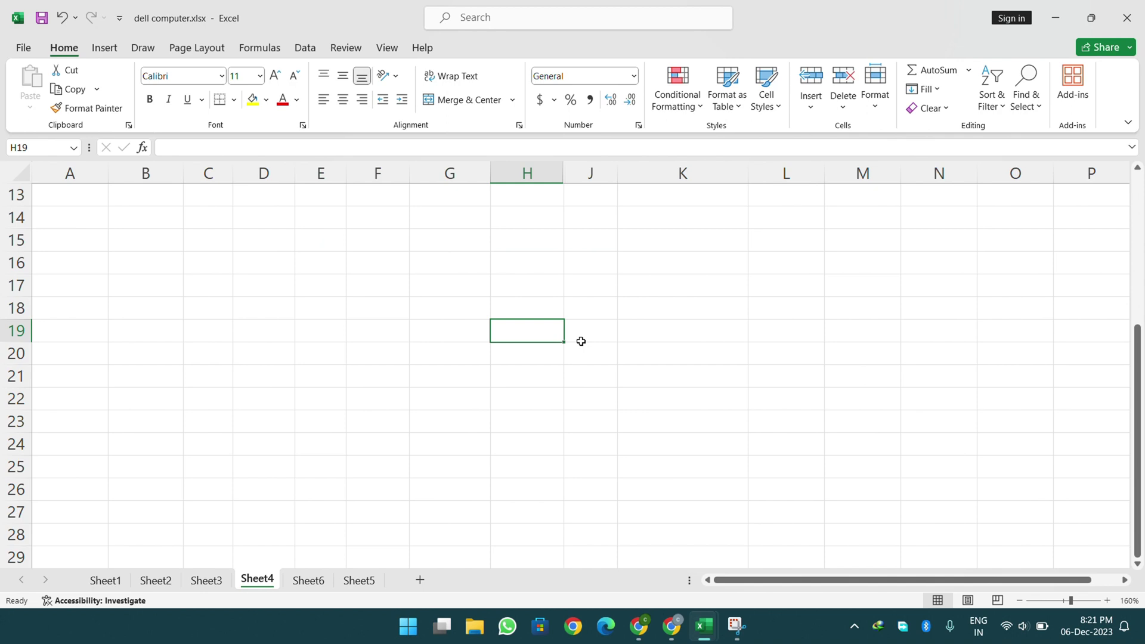
pyautogui.write('Dell ')
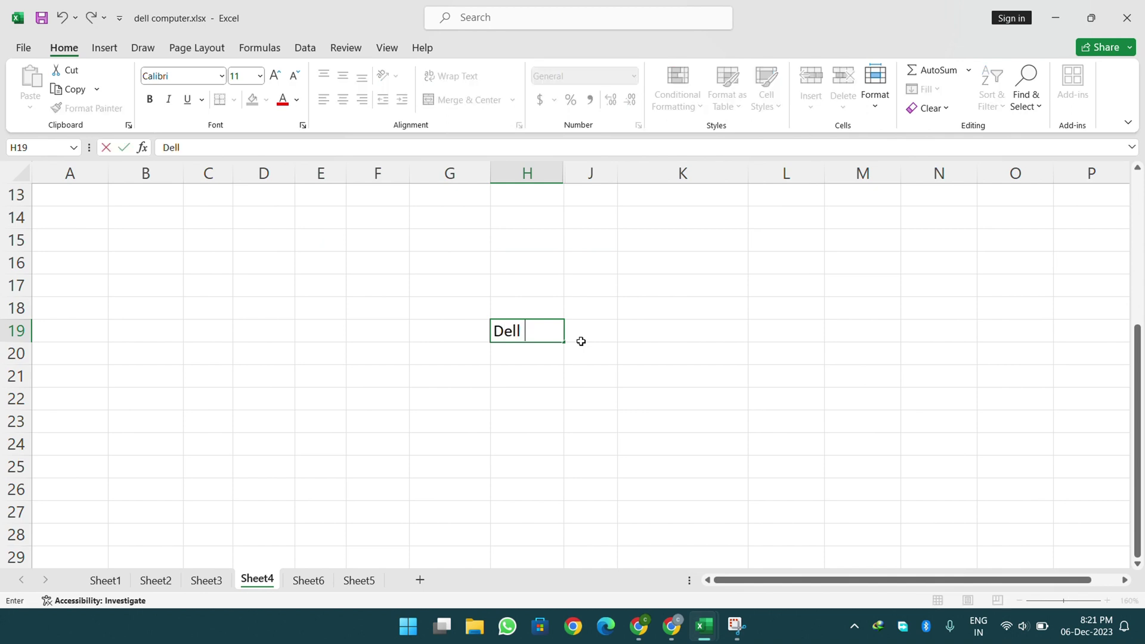
pyautogui.write('PC')
pyautogui.press('Return')
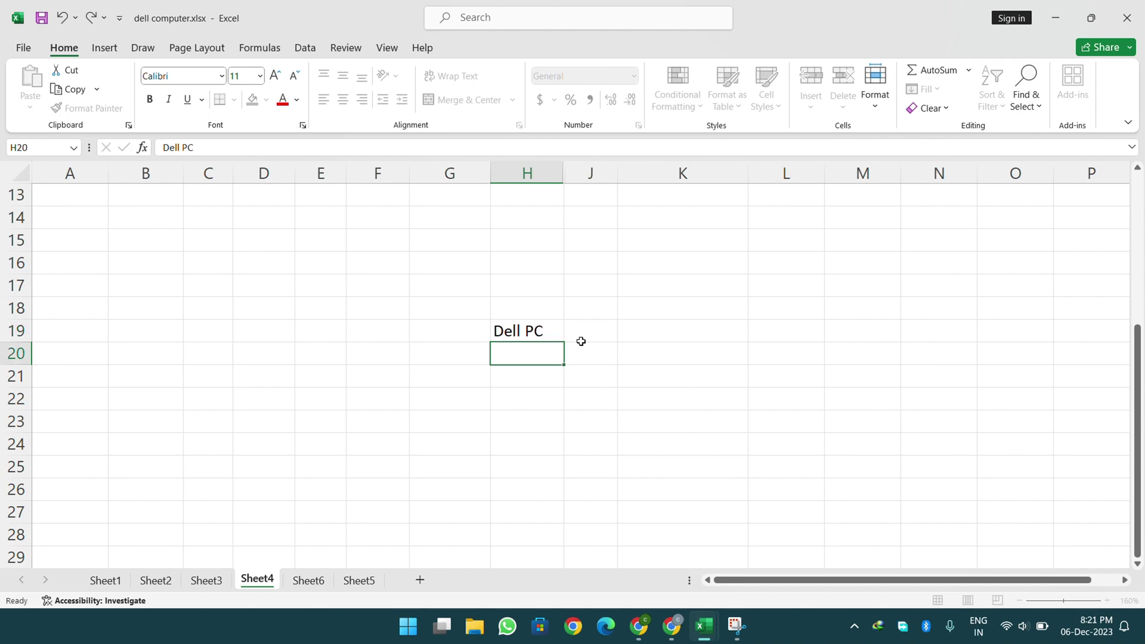
# - Apply All Borders to D15:L26 with Alt+H+B+A, then select H19:K24
pyautogui.moveTo(249, 234); pyautogui.dragTo(795, 484)
pyautogui.press('alt')
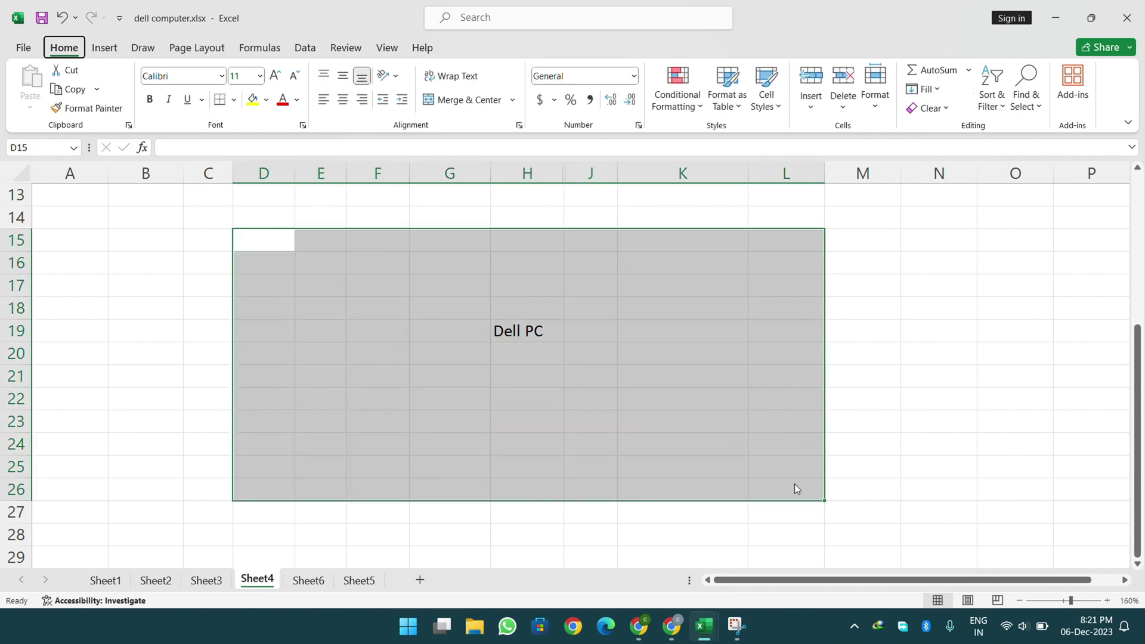
pyautogui.press('h')
pyautogui.press('b')
pyautogui.press('a')
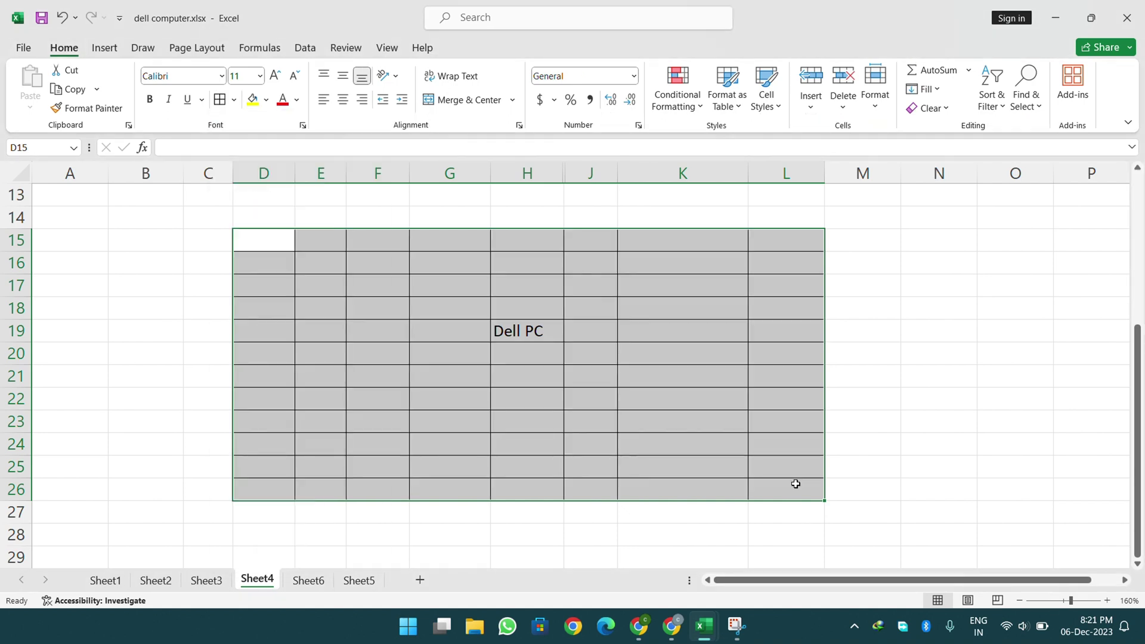
pyautogui.click(651, 361)
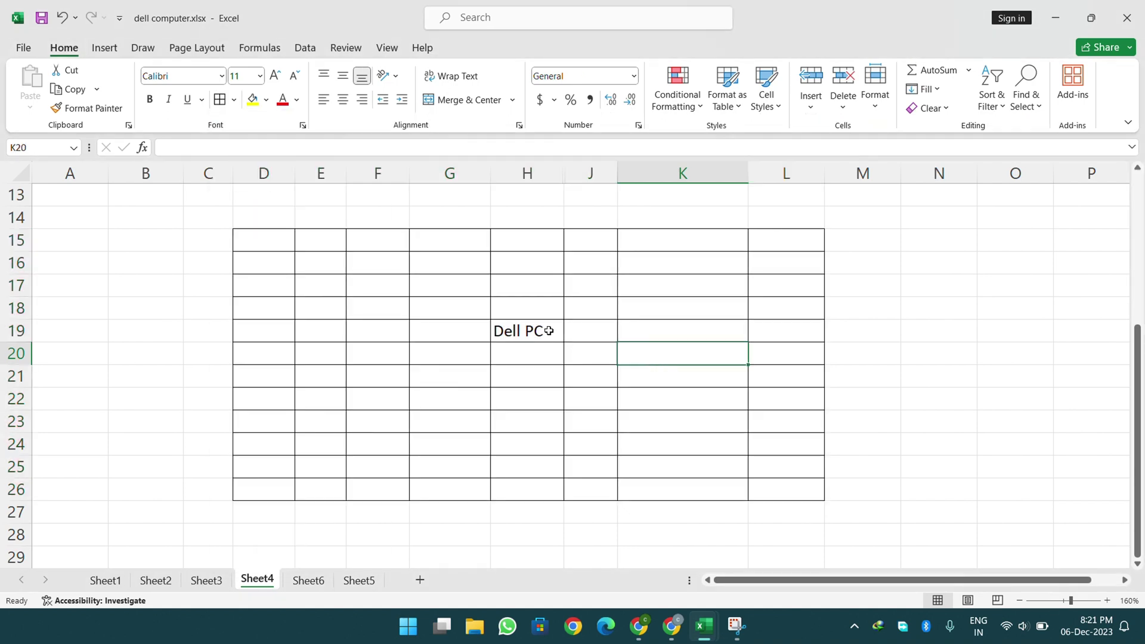
pyautogui.moveTo(548, 331); pyautogui.dragTo(676, 449)
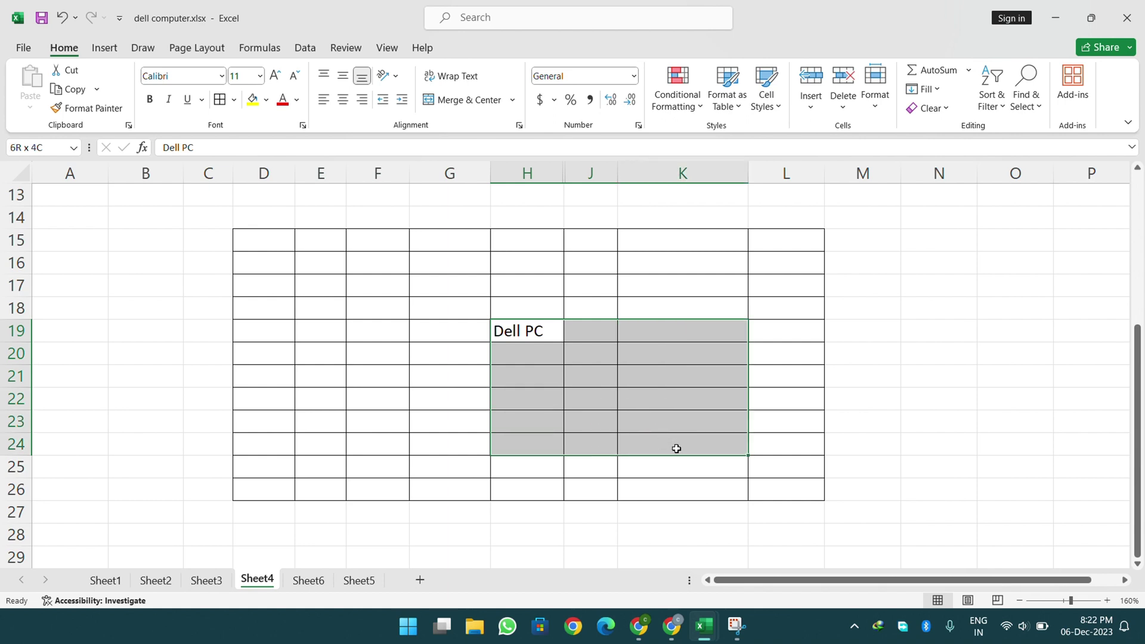
# - Fill 'Dell PC' right across row 19 to L19 and adjust the widths of columns J and K
pyautogui.click(608, 396)
pyautogui.moveTo(537, 334); pyautogui.dragTo(772, 243)
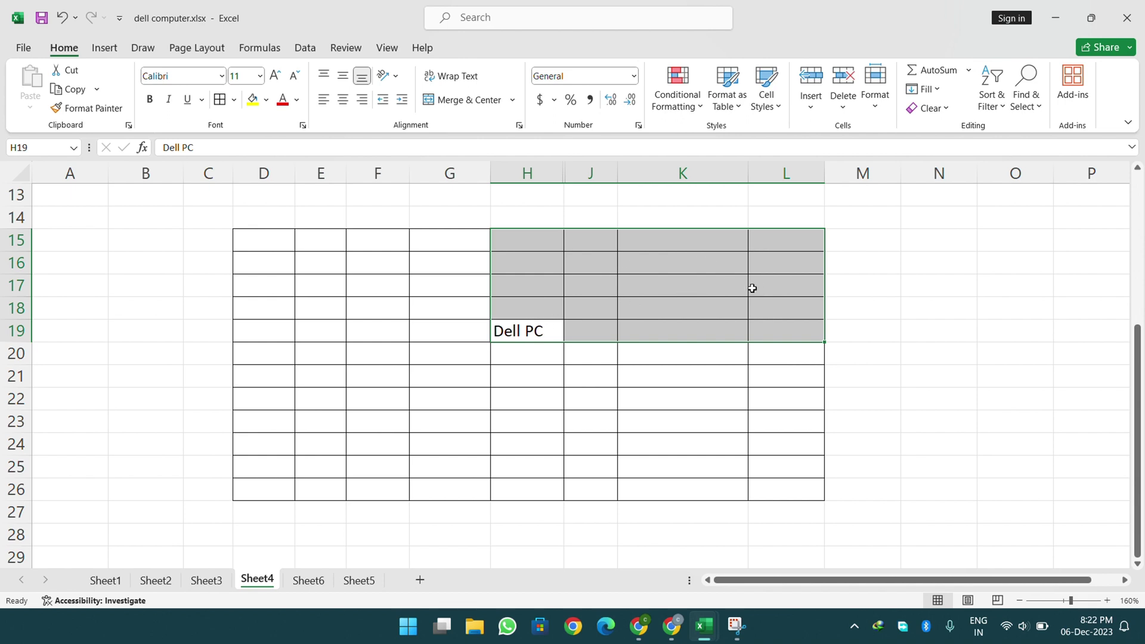
pyautogui.click(926, 89)
pyautogui.click(941, 131)
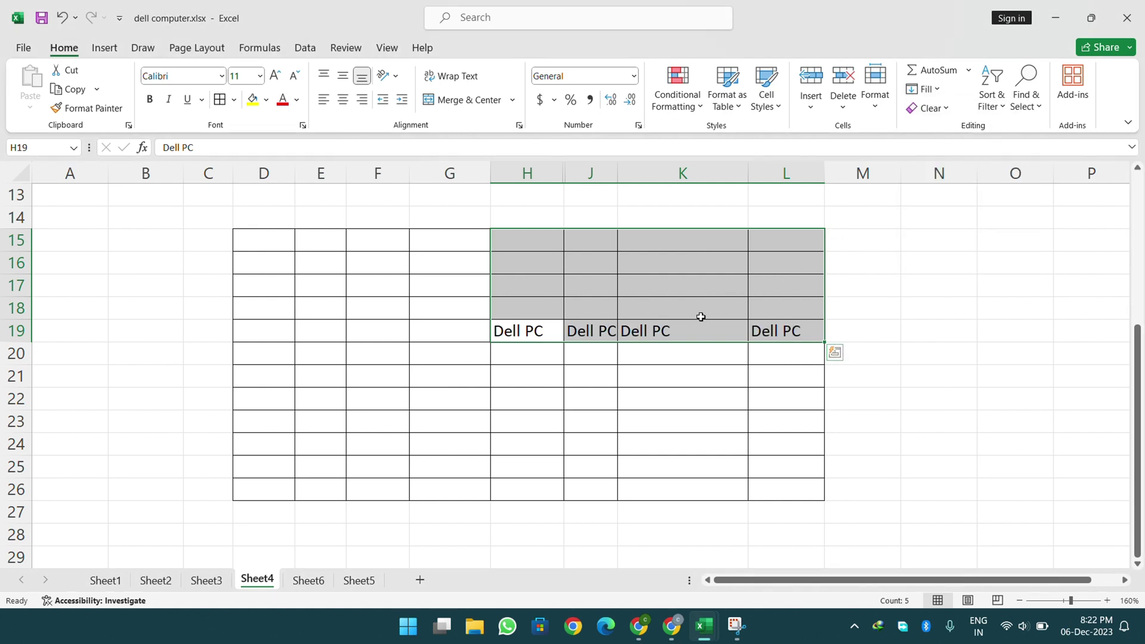
pyautogui.moveTo(618, 170); pyautogui.dragTo(640, 170)
pyautogui.moveTo(771, 172); pyautogui.dragTo(736, 173)
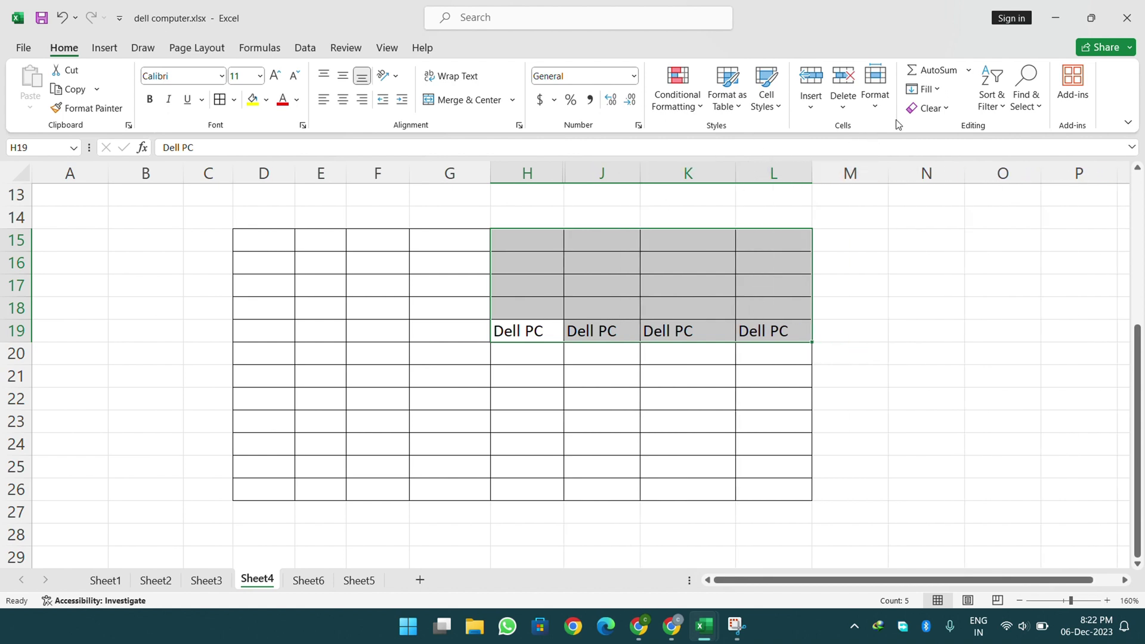
# - Fill 'Dell PC' up into rows 15–18 and down column H to row 26
pyautogui.click(920, 94)
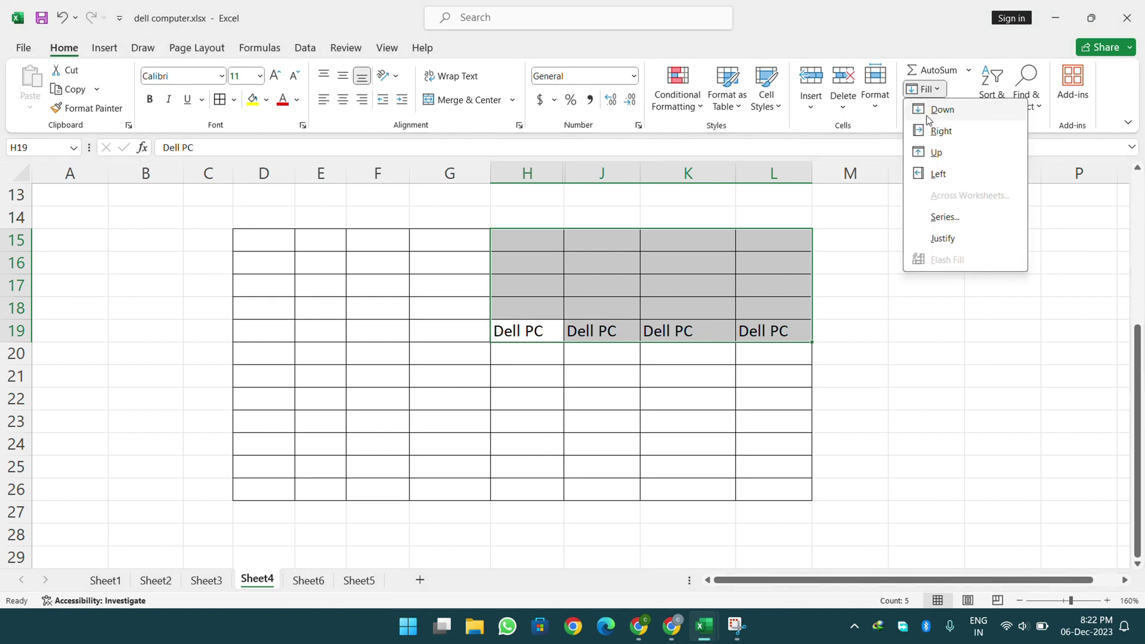
pyautogui.click(934, 153)
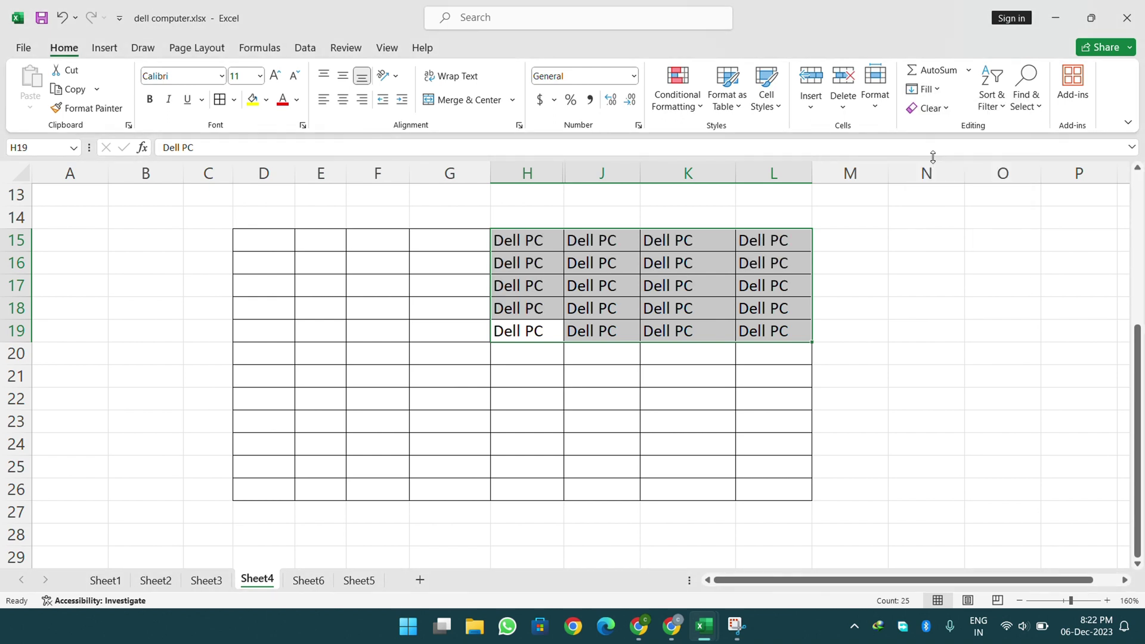
pyautogui.click(516, 329)
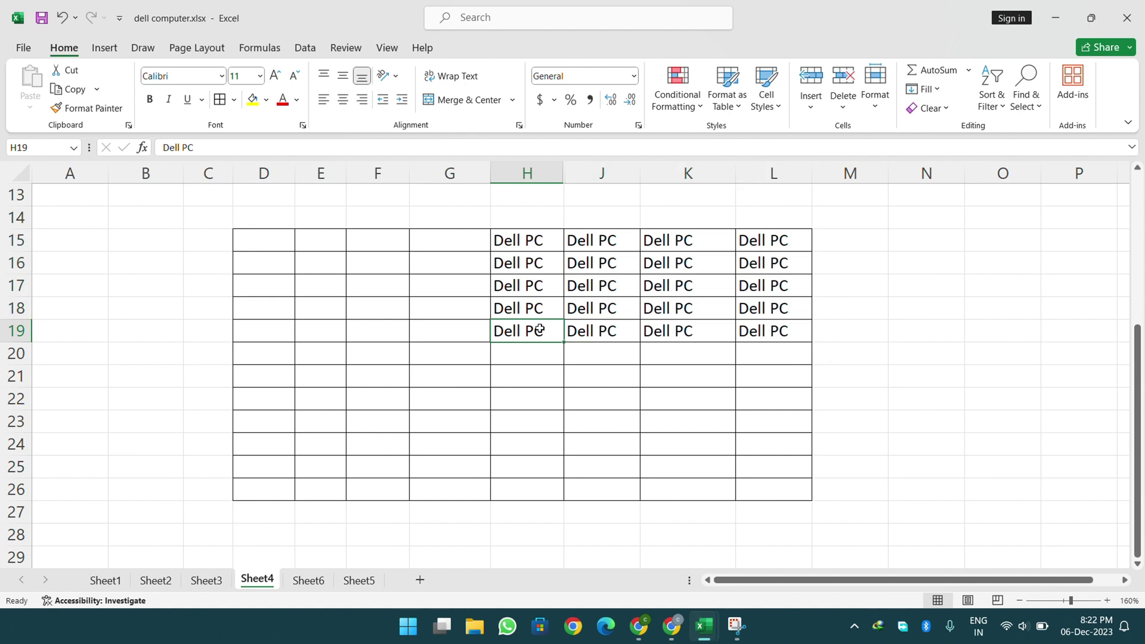
pyautogui.moveTo(494, 341); pyautogui.dragTo(253, 484)
pyautogui.click(925, 90)
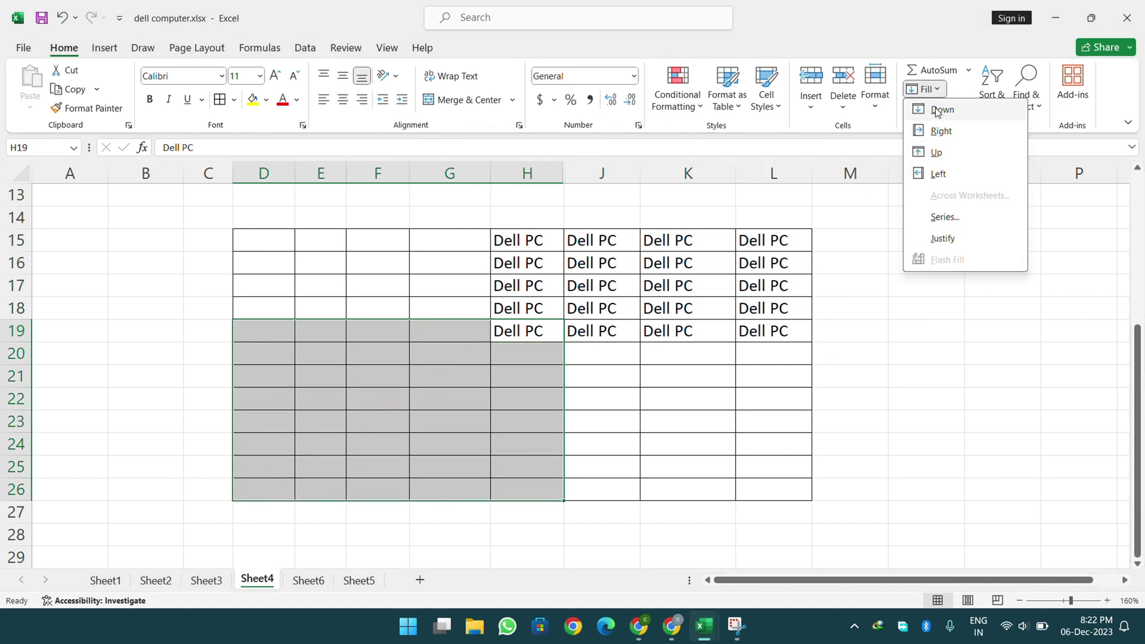
pyautogui.click(935, 110)
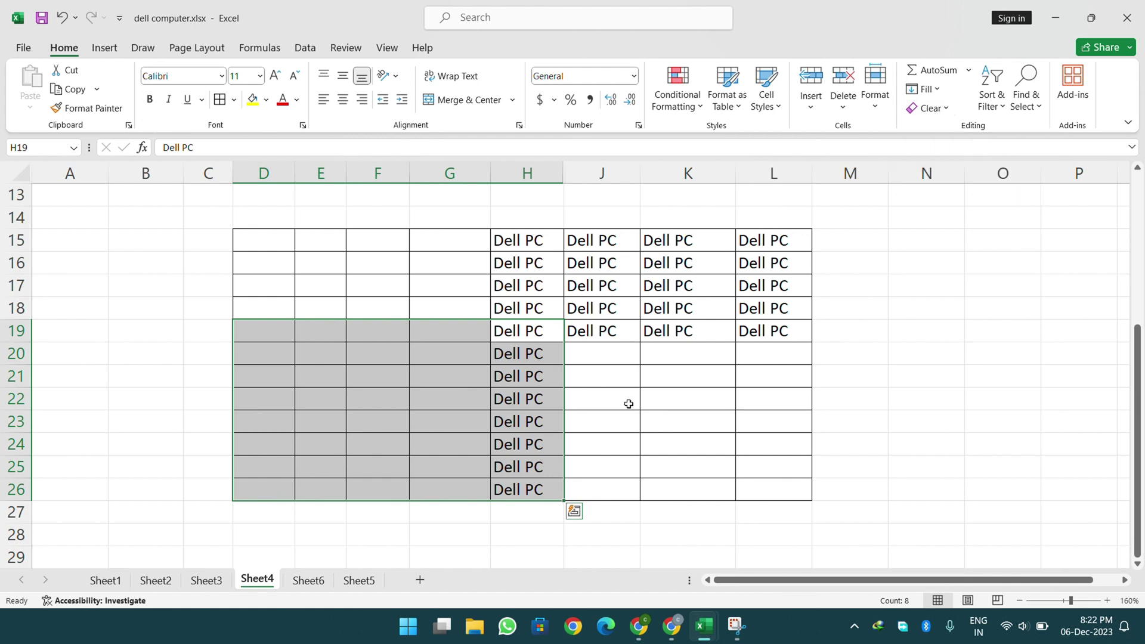
# - Select D15:L26, fill down columns J–L and left into D–G, and autofit column E
pyautogui.click(545, 374)
pyautogui.moveTo(519, 489); pyautogui.dragTo(440, 424)
pyautogui.moveTo(799, 235); pyautogui.dragTo(266, 484)
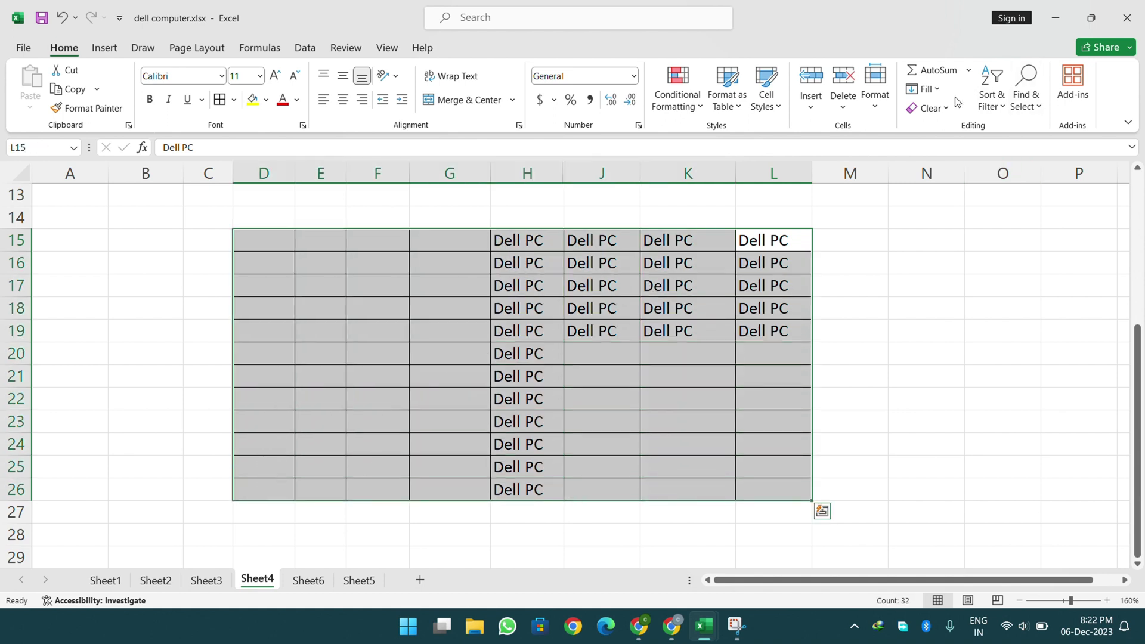
pyautogui.click(925, 90)
pyautogui.click(935, 108)
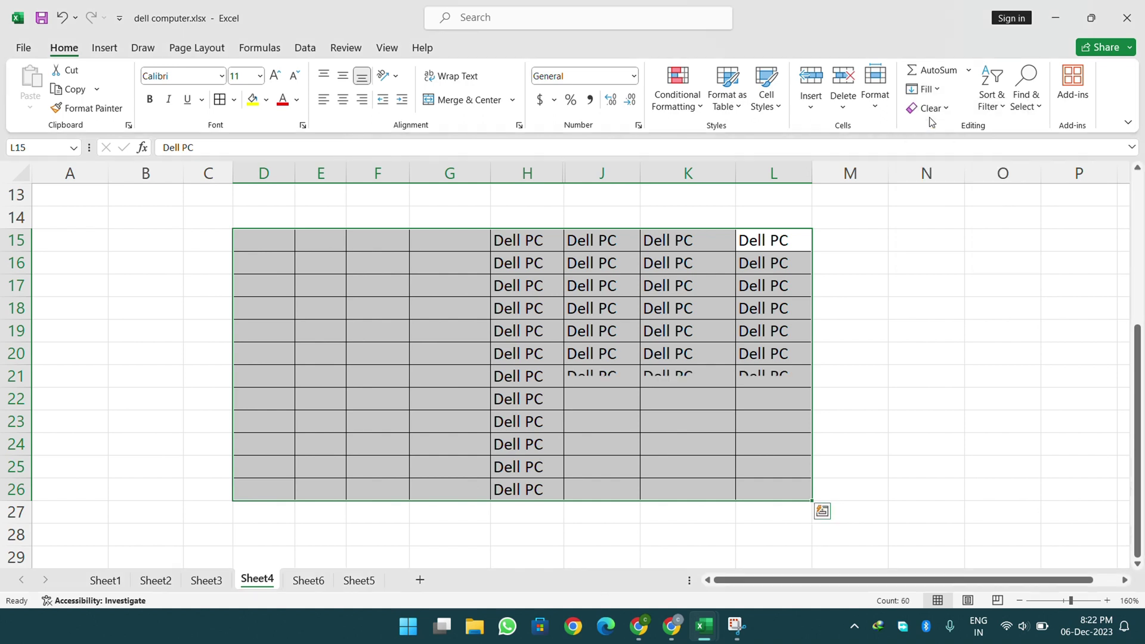
pyautogui.click(935, 94)
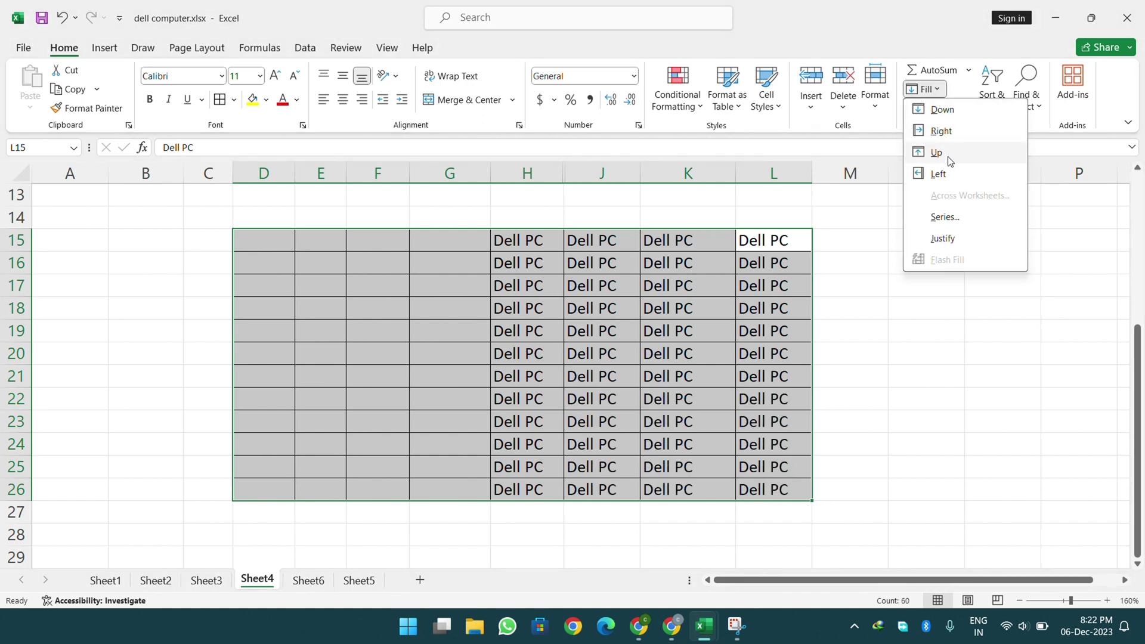
pyautogui.click(946, 174)
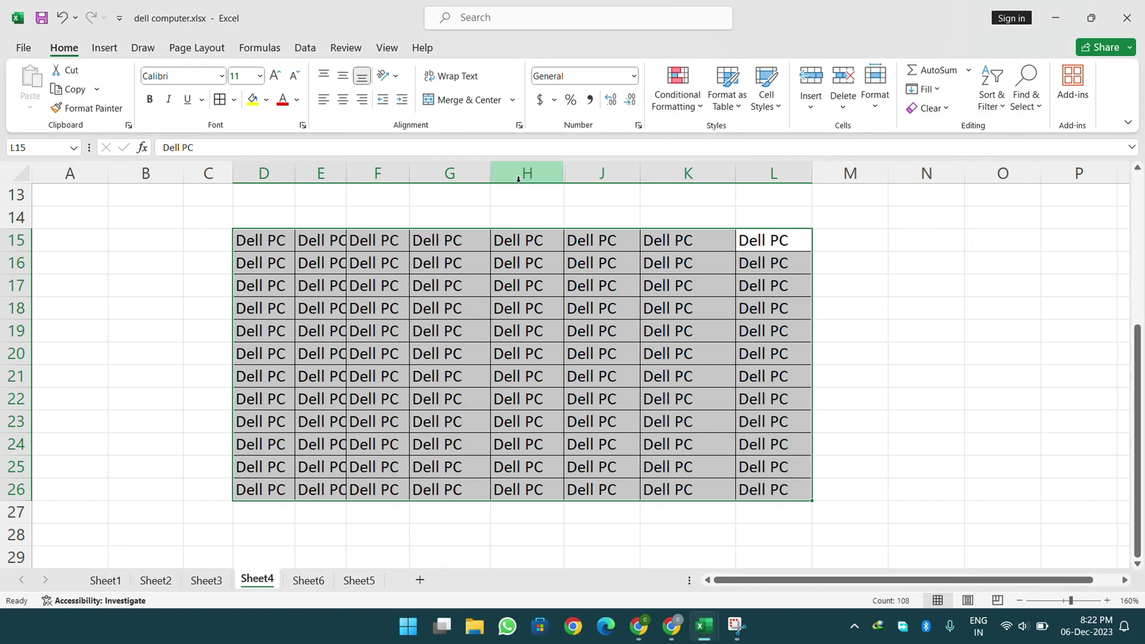
pyautogui.doubleClick(347, 174)
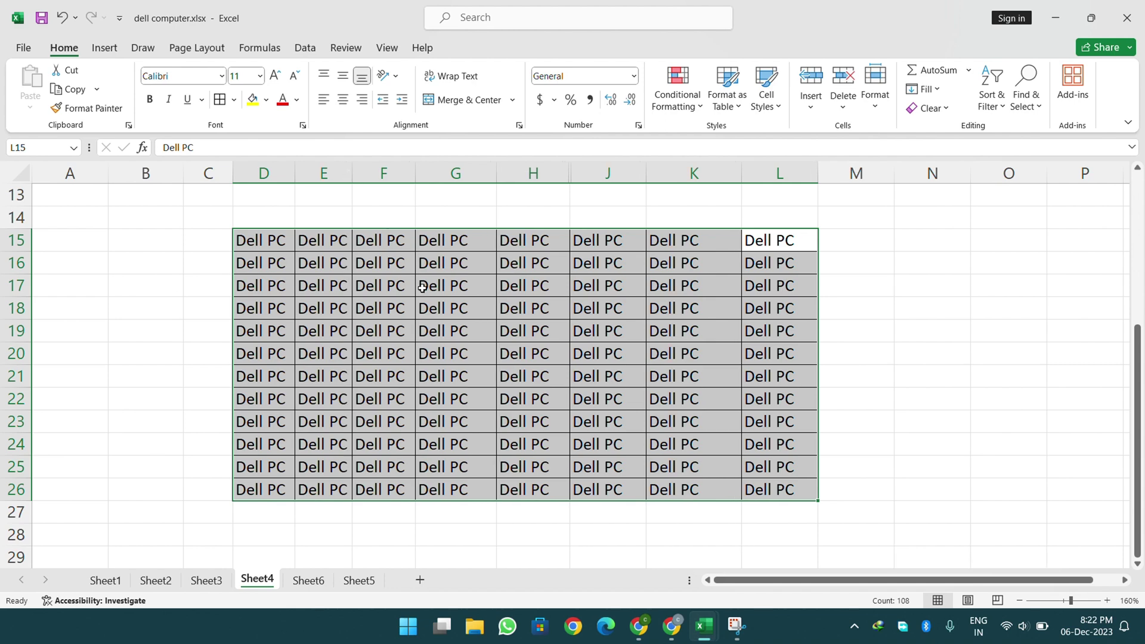
# - Check the filled grid, then insert a new blank worksheet, Sheet7
pyautogui.click(915, 93)
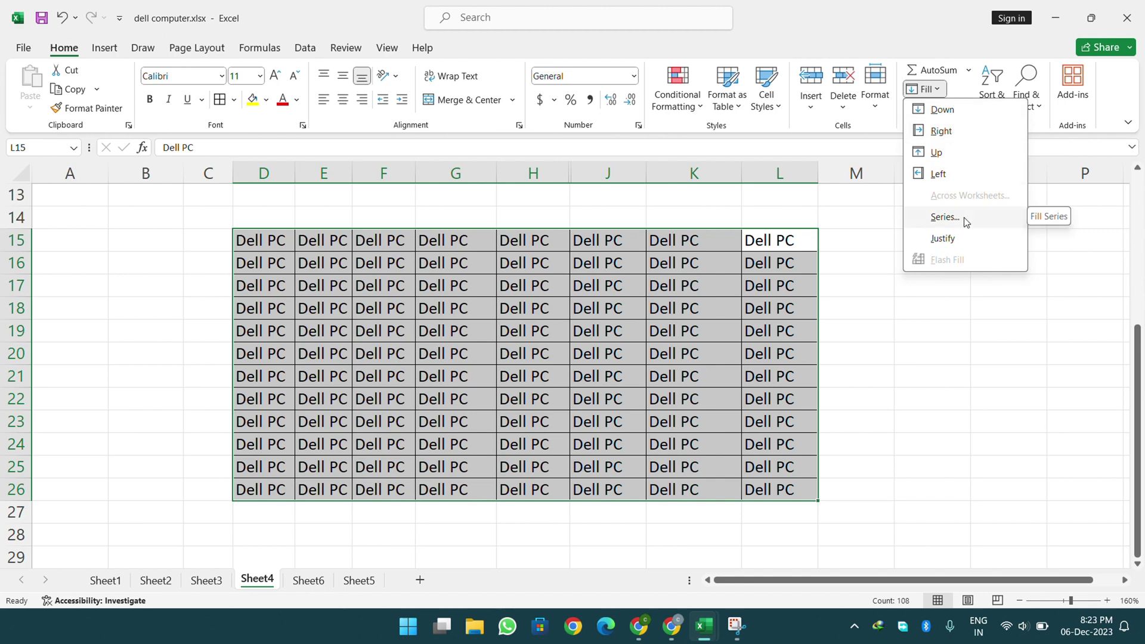
pyautogui.click(761, 280)
pyautogui.scroll(-3, 859, 298)
pyautogui.scroll(-3, 860, 299)
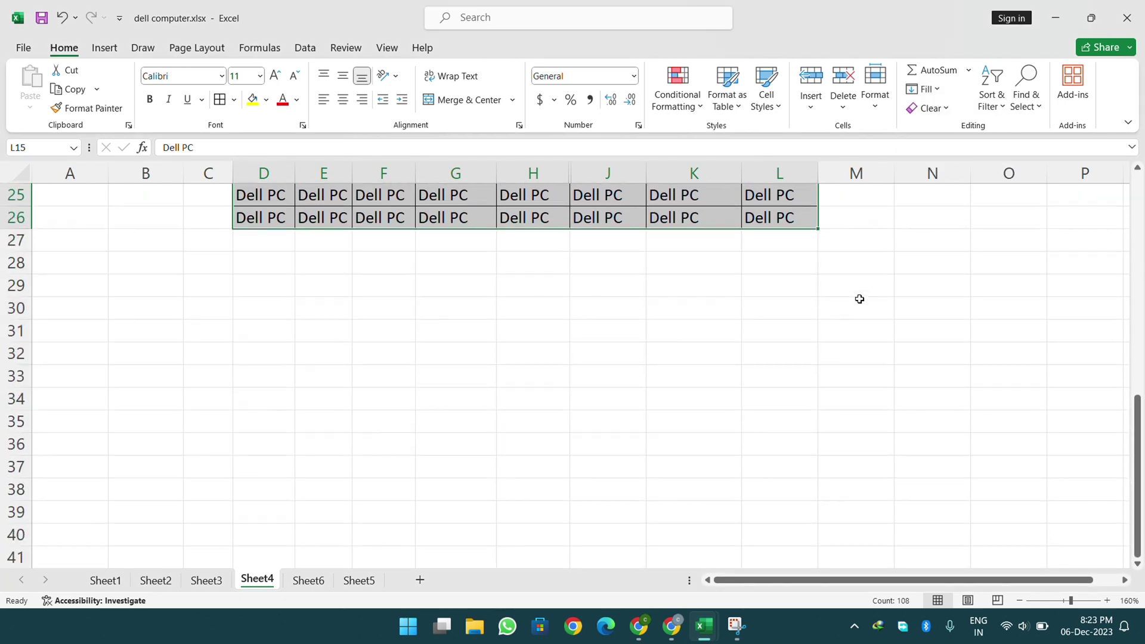
pyautogui.click(437, 228)
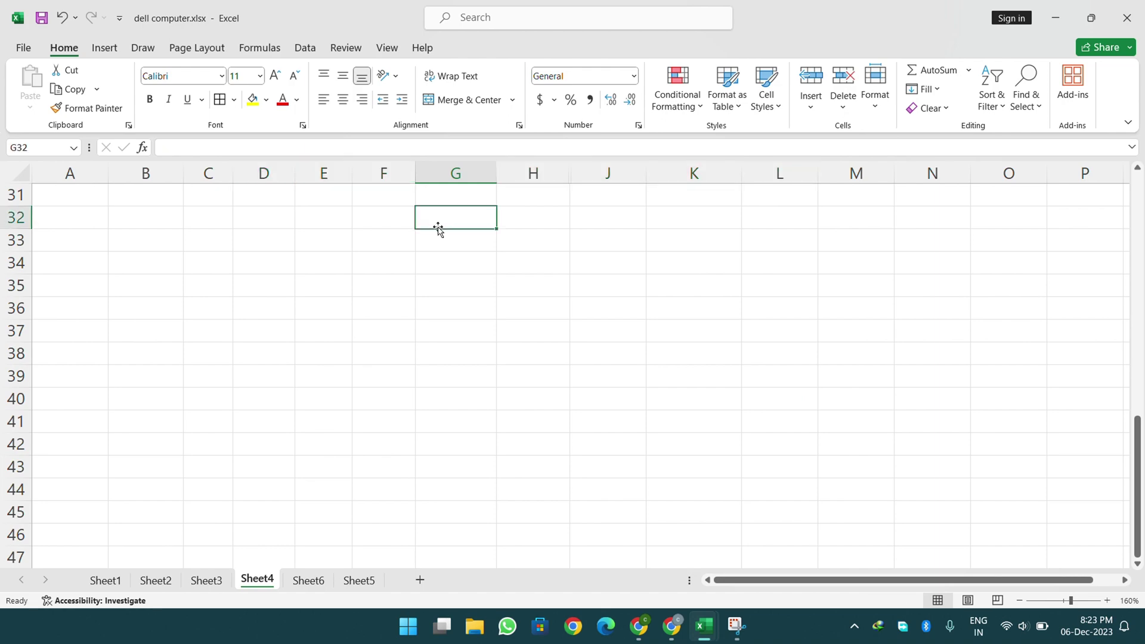
pyautogui.scroll(-1, 263, 207)
pyautogui.scroll(5, 102, 218)
pyautogui.scroll(1, 102, 218)
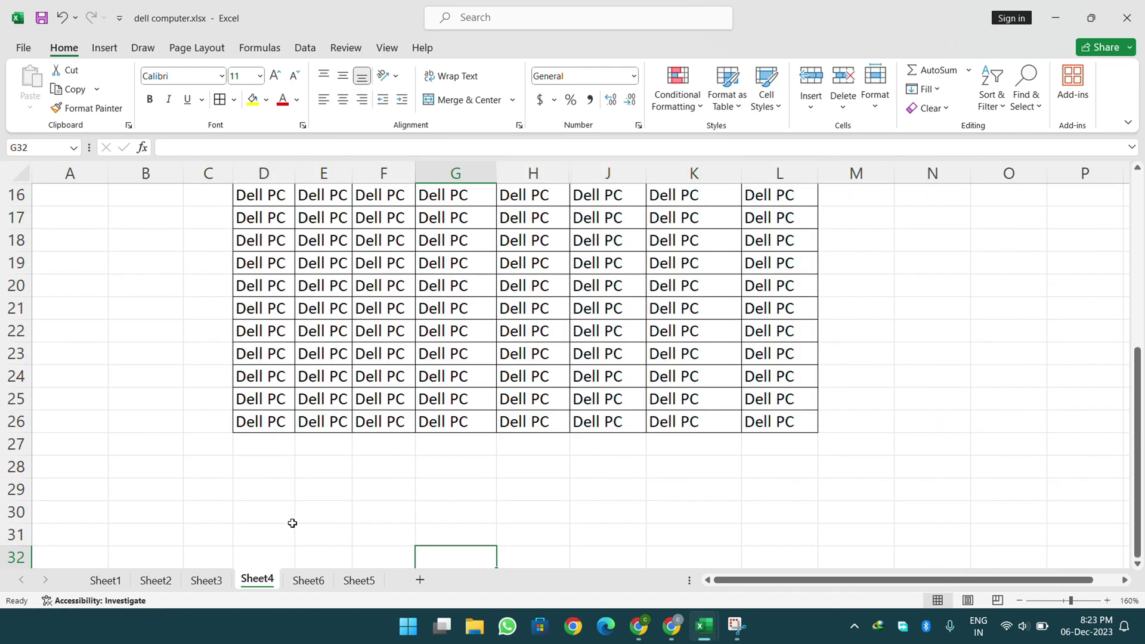
pyautogui.click(419, 580)
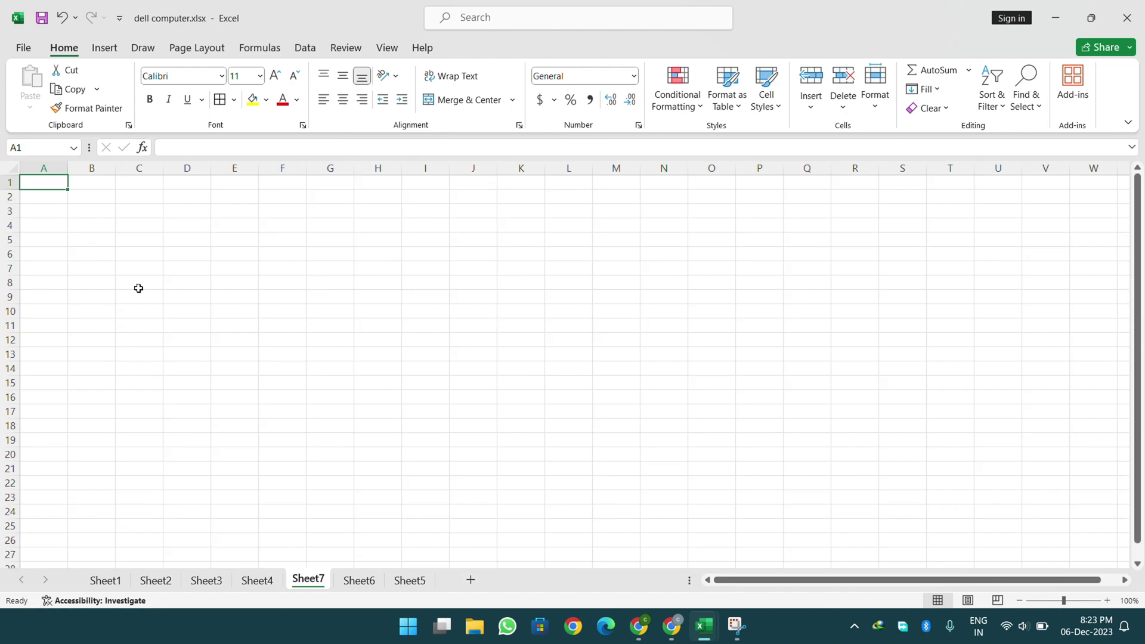
# - Zoom in on Sheet7, type 'Sr No.' in A1 and 1 in A2, and reselect A2
pyautogui.click(1107, 601)
pyautogui.click(1107, 601)
pyautogui.click(1107, 600)
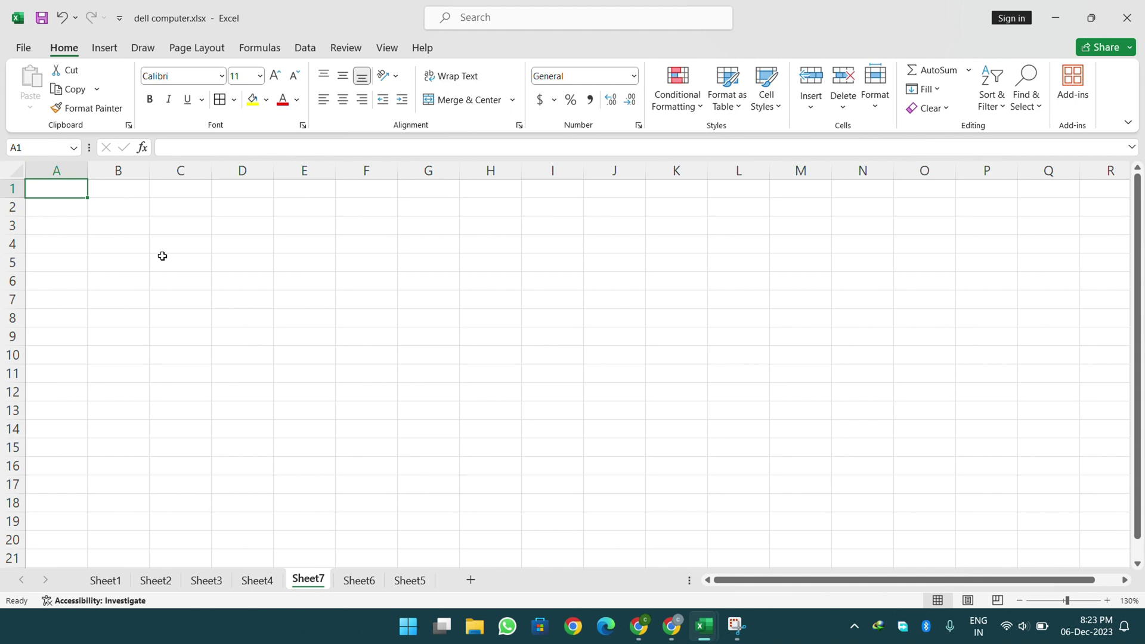
pyautogui.write('S')
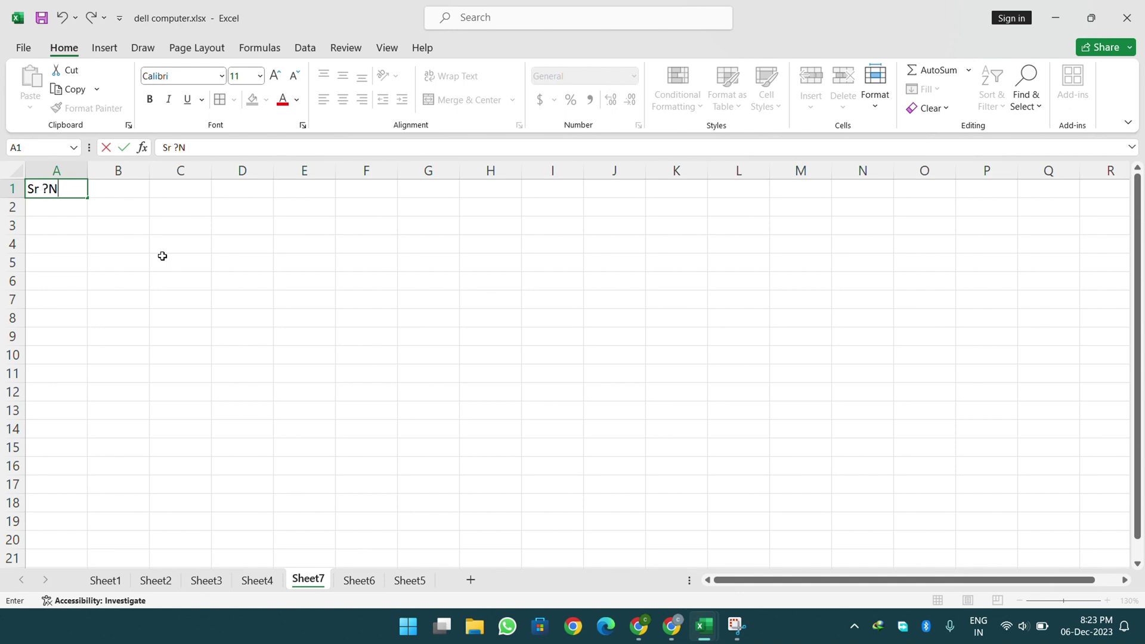
pyautogui.press('BackSpace')
pyautogui.press('BackSpace')
pyautogui.write('N')
pyautogui.press('Return')
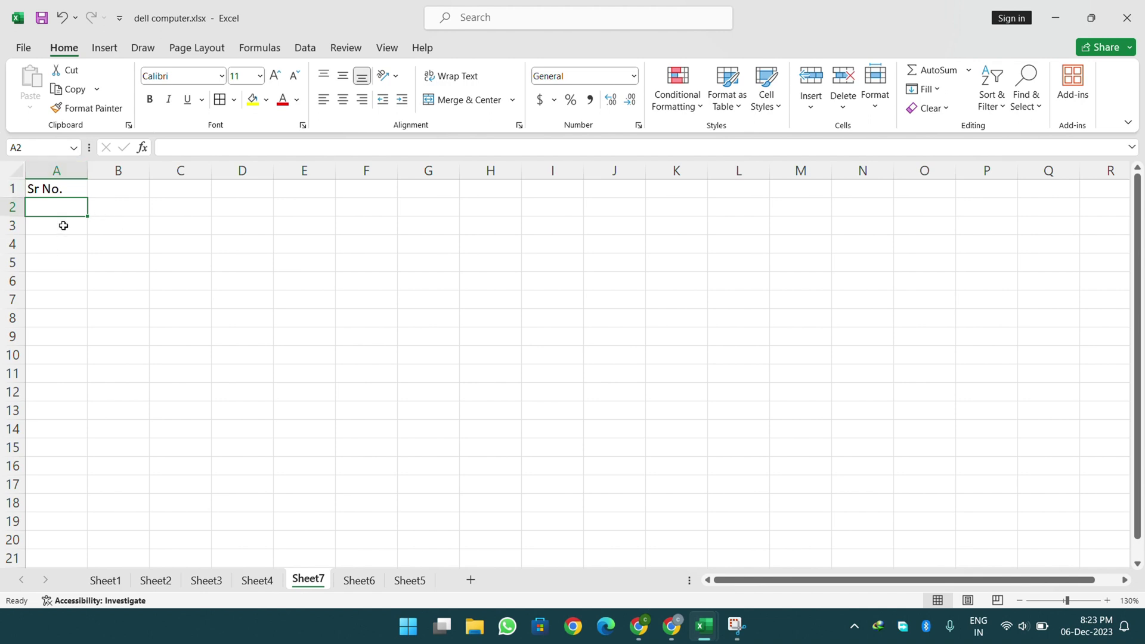
pyautogui.write('1')
pyautogui.press('Return')
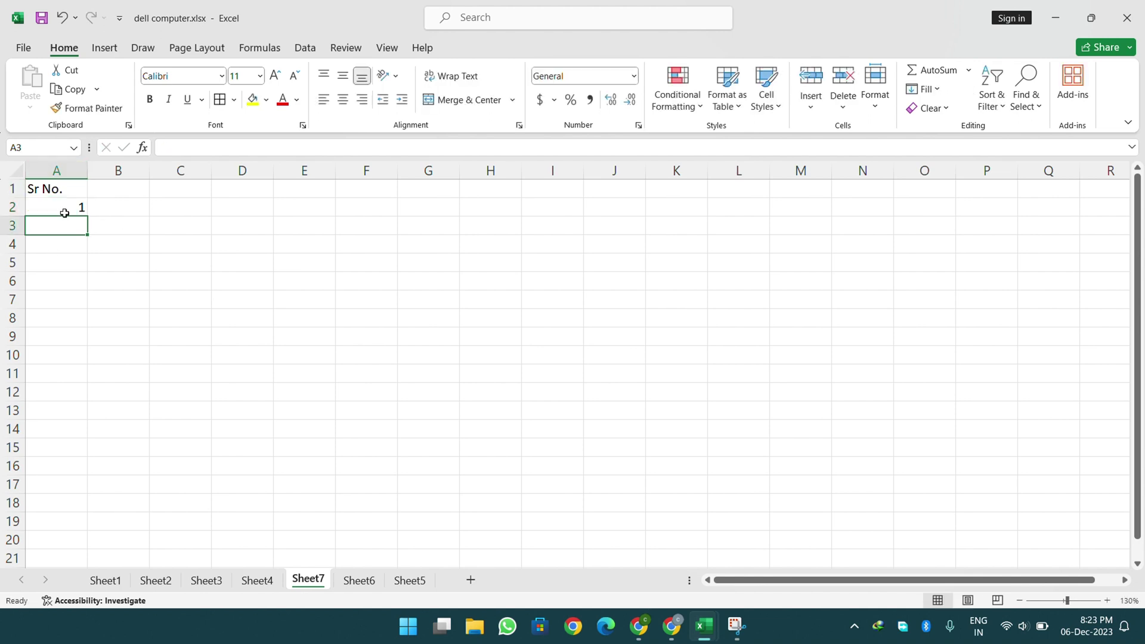
pyautogui.click(62, 208)
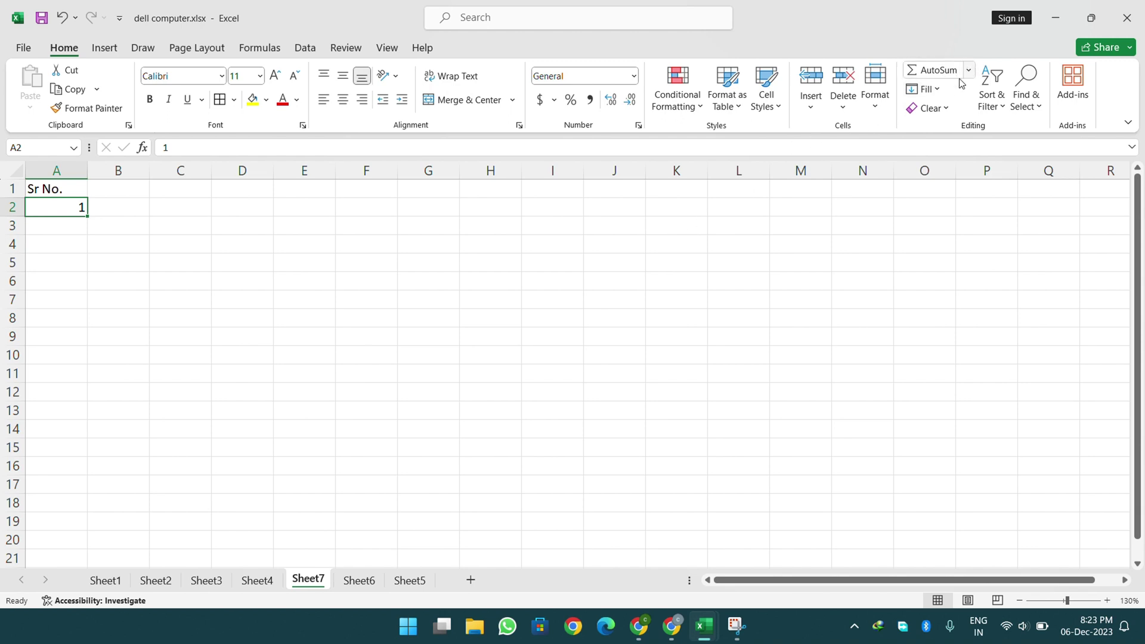
pyautogui.click(939, 89)
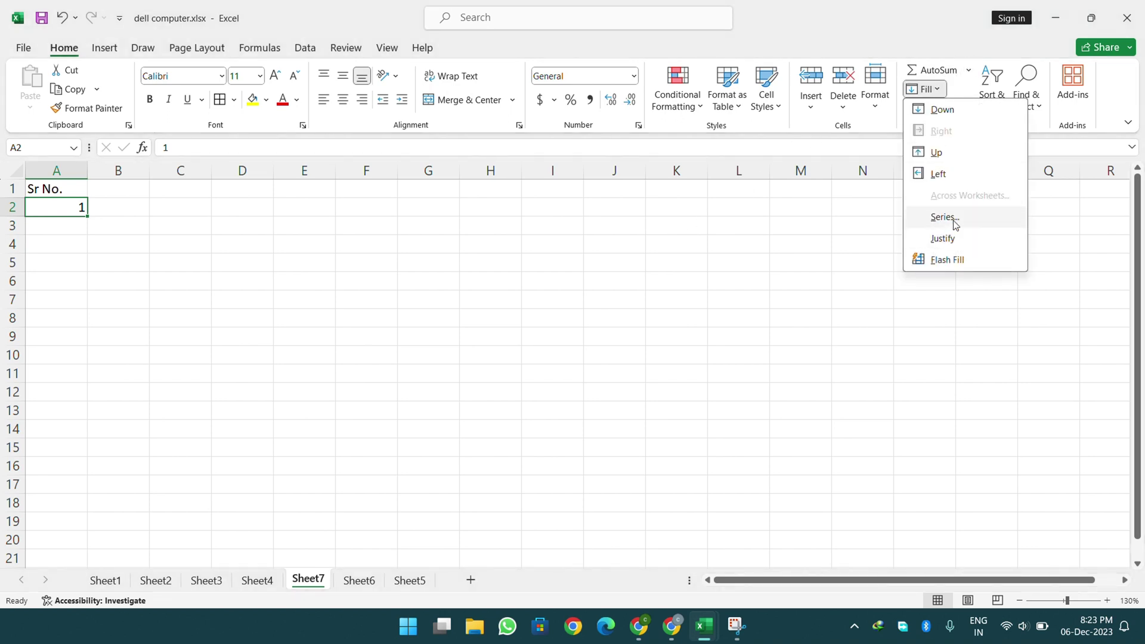
# - Fill a linear series down the column with step 1 and stop value 100
pyautogui.click(945, 217)
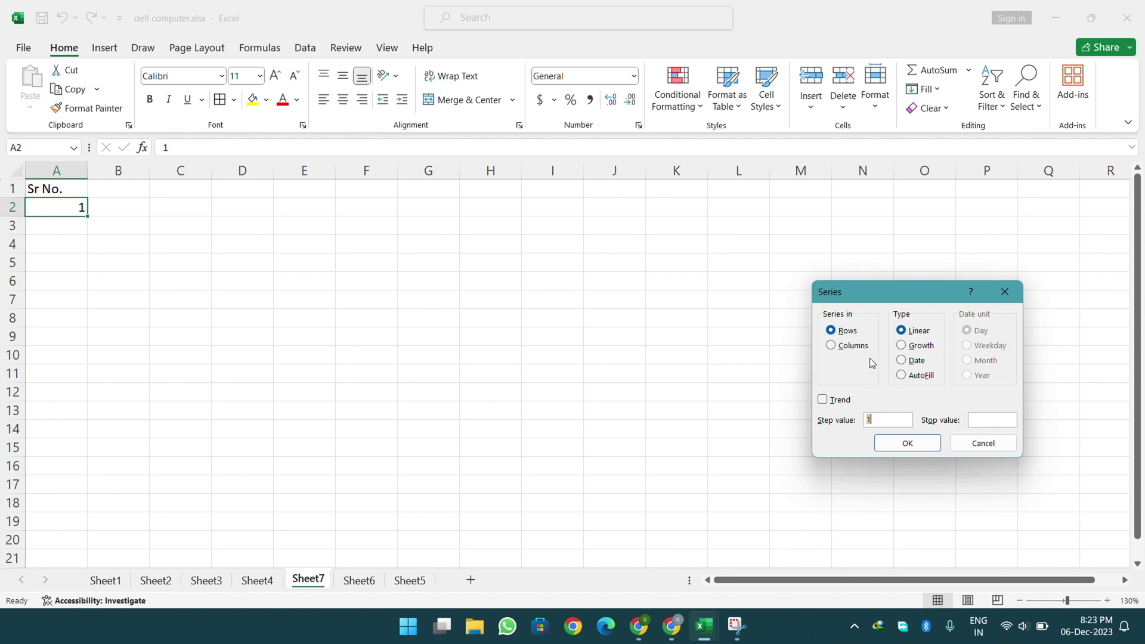
pyautogui.click(851, 345)
pyautogui.click(907, 424)
pyautogui.click(908, 443)
# - Scroll through the 1–100 numbers, then attempt Fill > Justify on them
pyautogui.scroll(-7, 513, 408)
pyautogui.scroll(-19, 513, 408)
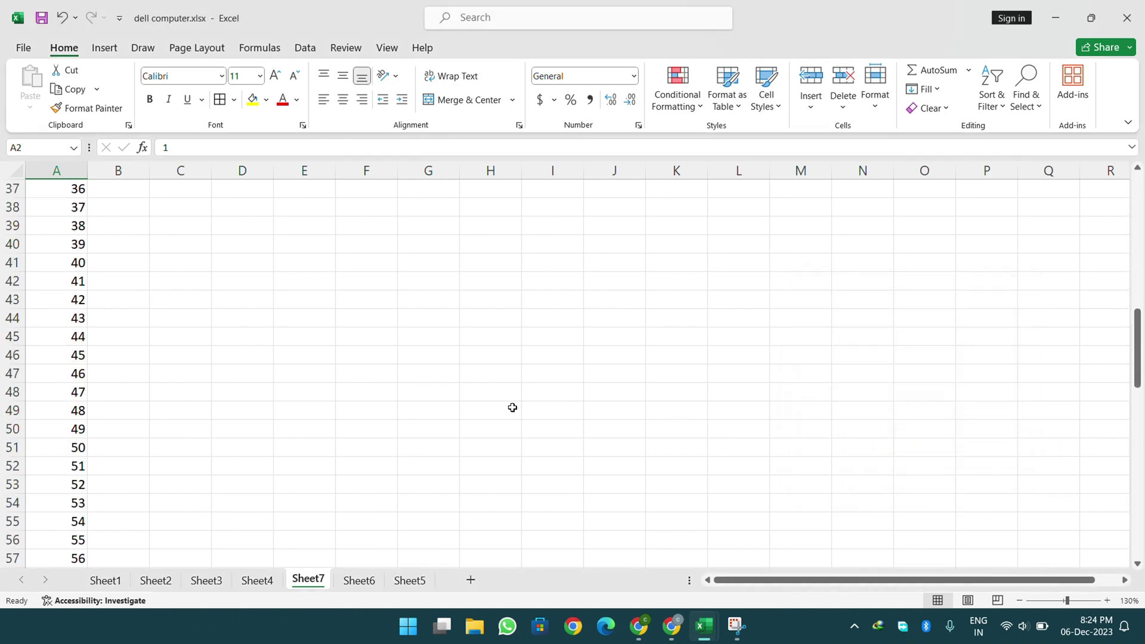
pyautogui.scroll(-4, 513, 408)
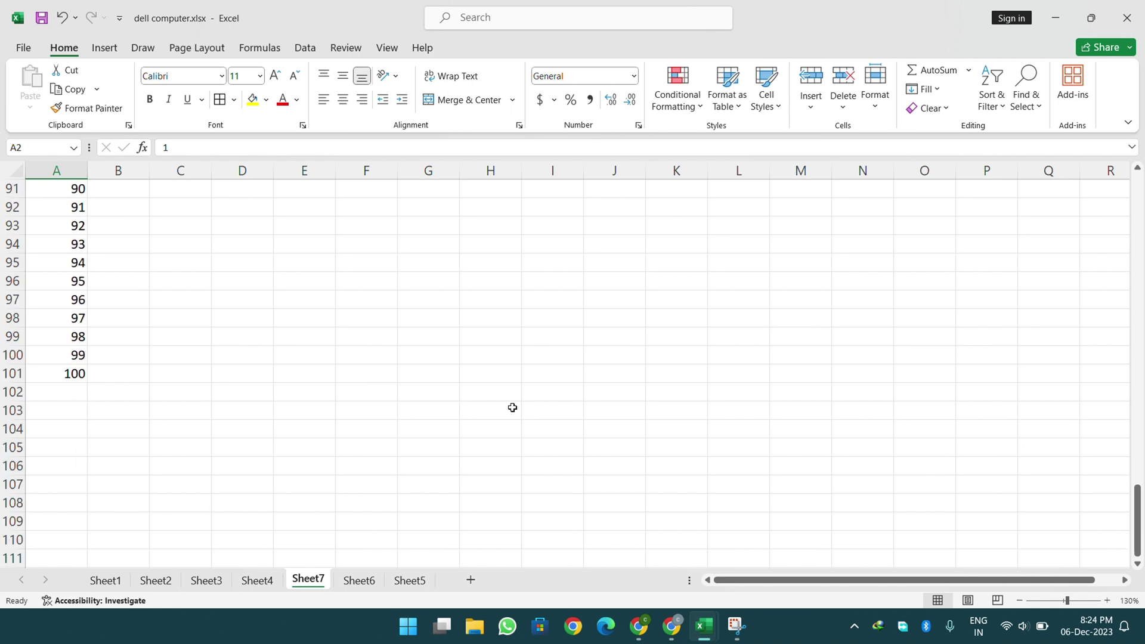
pyautogui.scroll(5, 115, 382)
pyautogui.scroll(20, 115, 383)
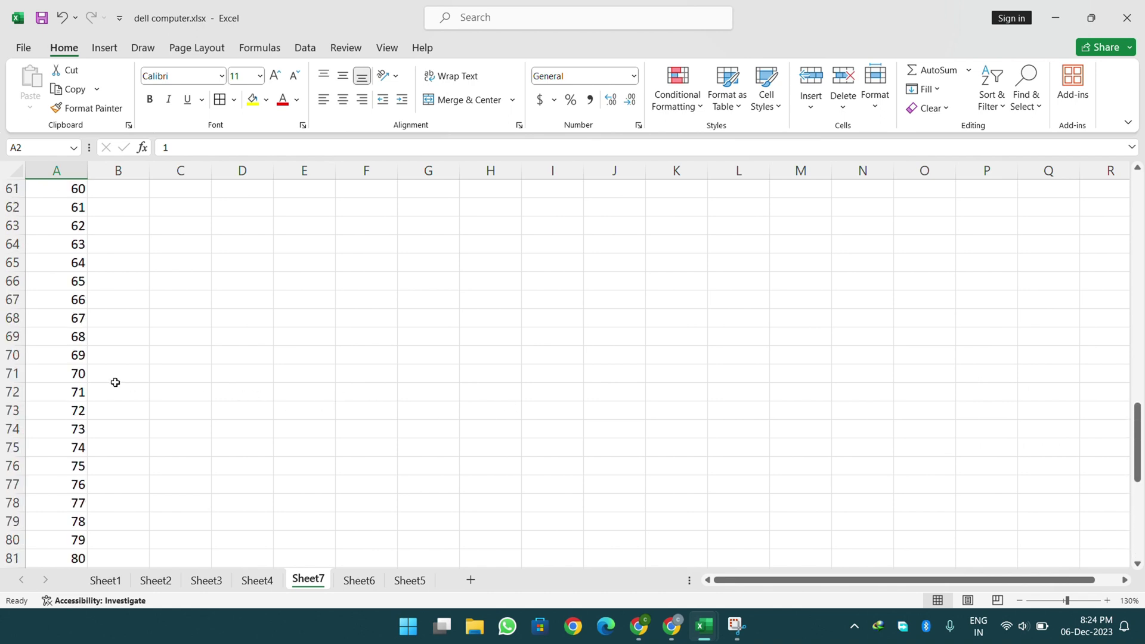
pyautogui.click(925, 89)
pyautogui.click(923, 242)
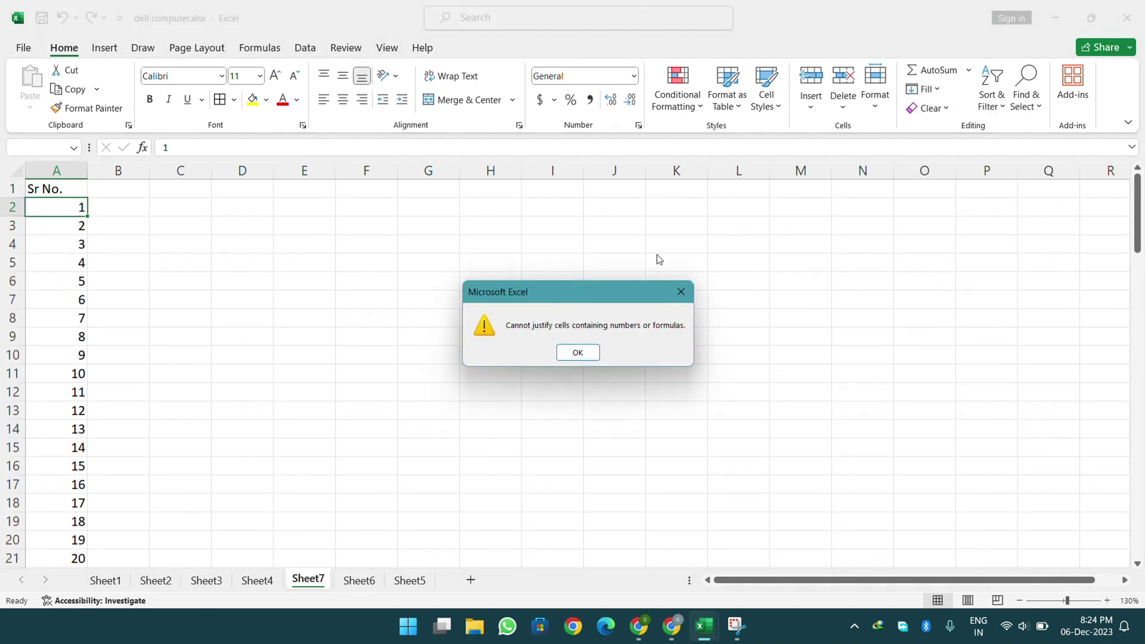
# - Dismiss the warning and insert today's date, 06-12-2023, into D3 with Ctrl+;
pyautogui.click(577, 353)
pyautogui.click(250, 245)
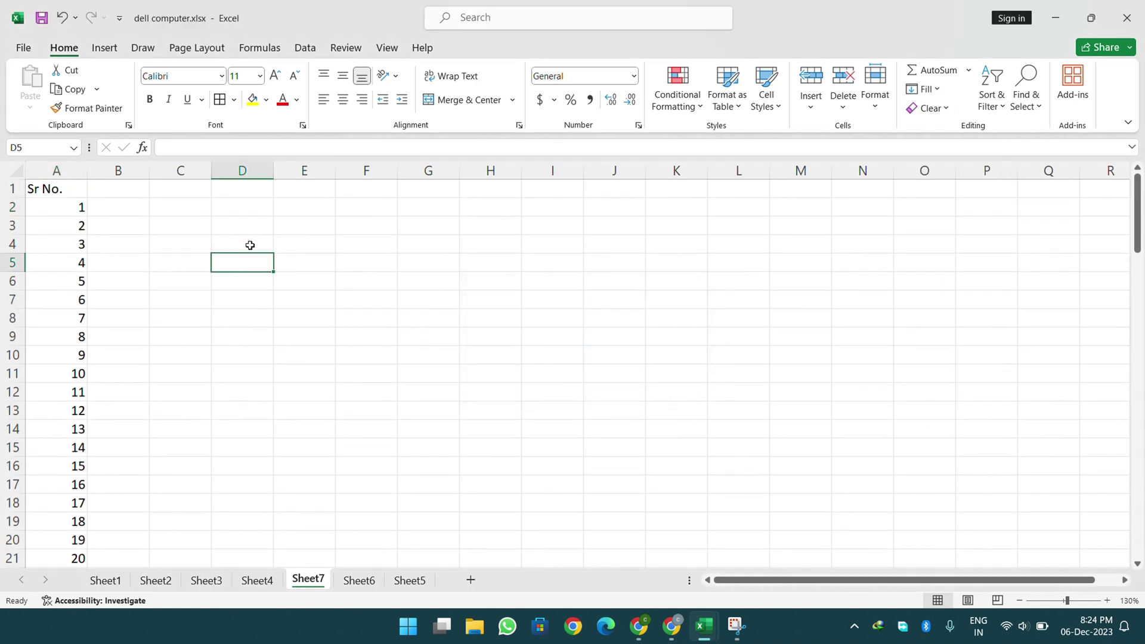
pyautogui.click(265, 226)
pyautogui.hotkey('ctrl', ';')
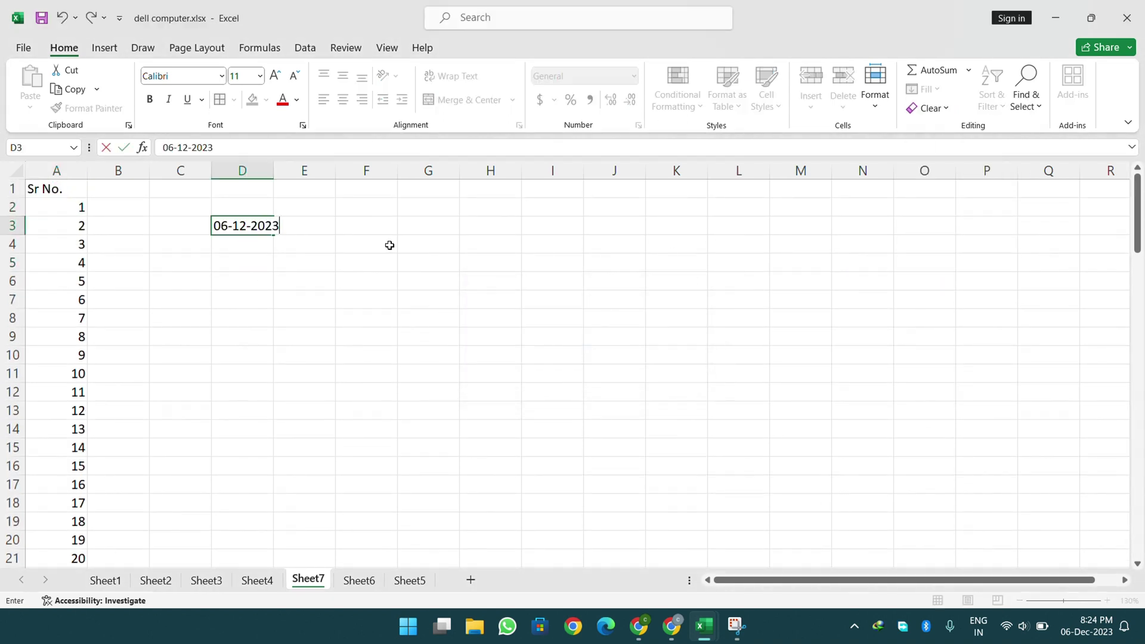
pyautogui.click(389, 245)
pyautogui.click(241, 225)
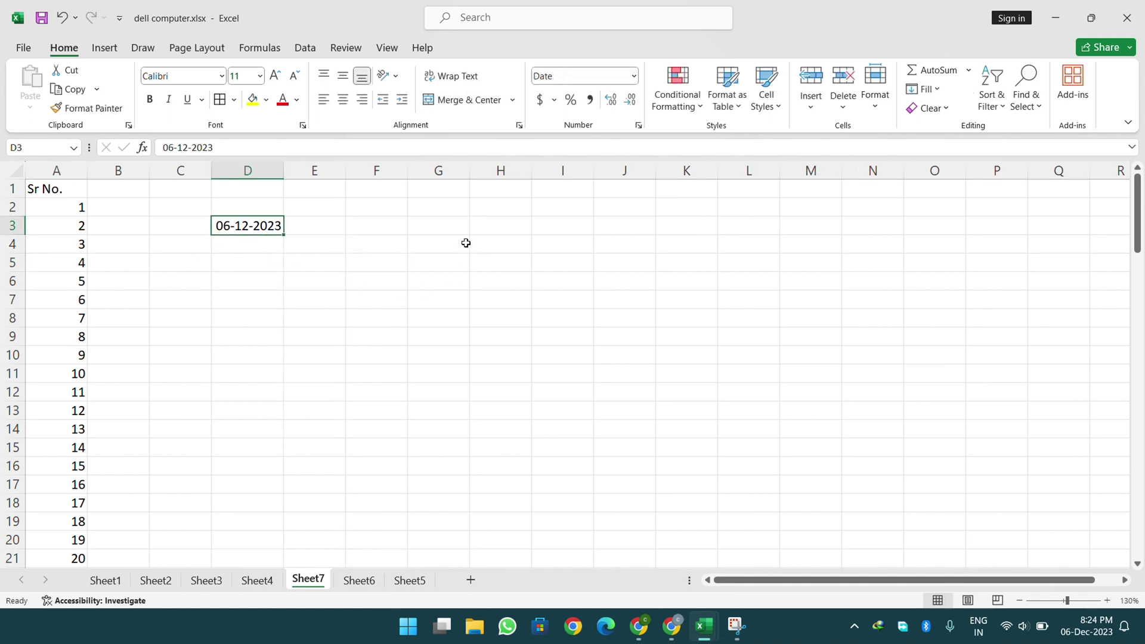
# - Type a semicolon into cell G3
pyautogui.click(464, 225)
pyautogui.write(';')
pyautogui.press('Return')
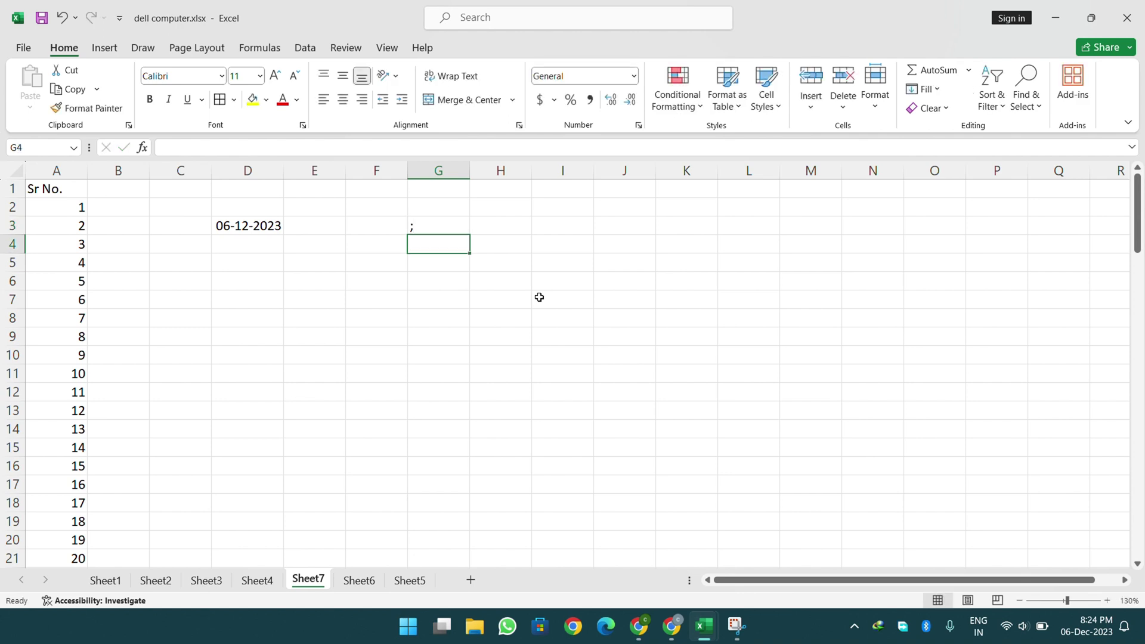
pyautogui.press('Up')
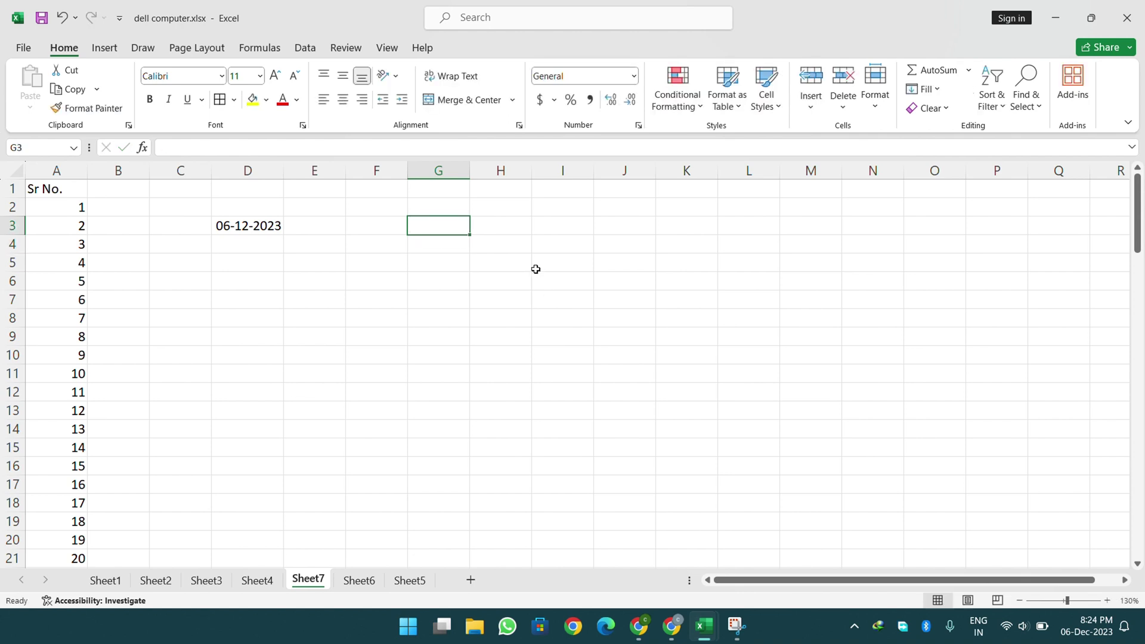
pyautogui.write(';')
pyautogui.press('Return')
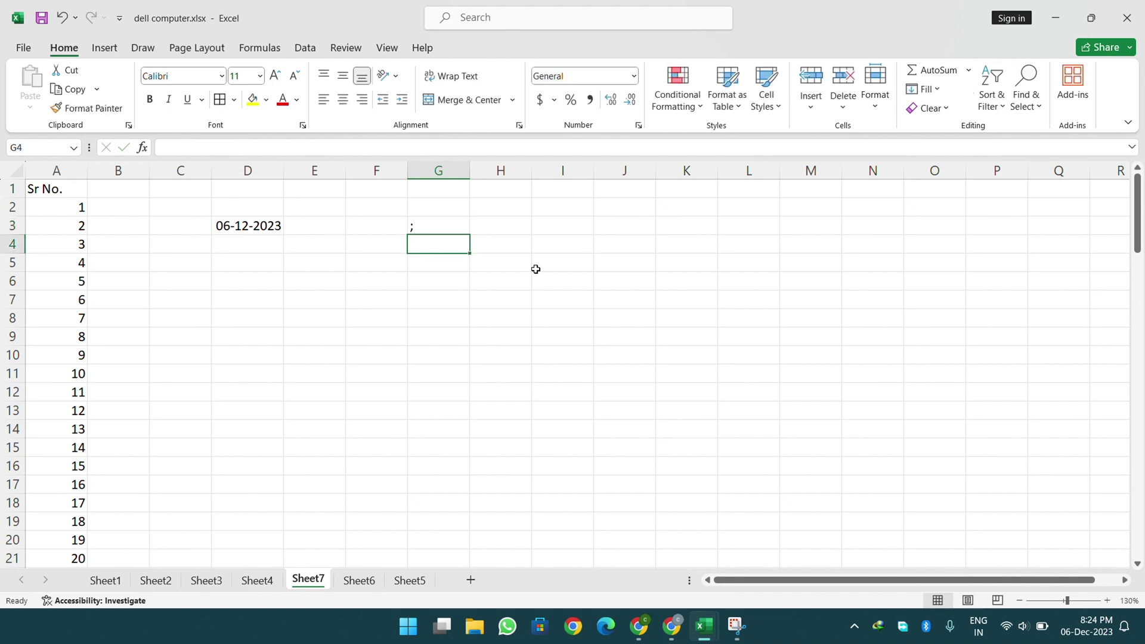
pyautogui.press('Up')
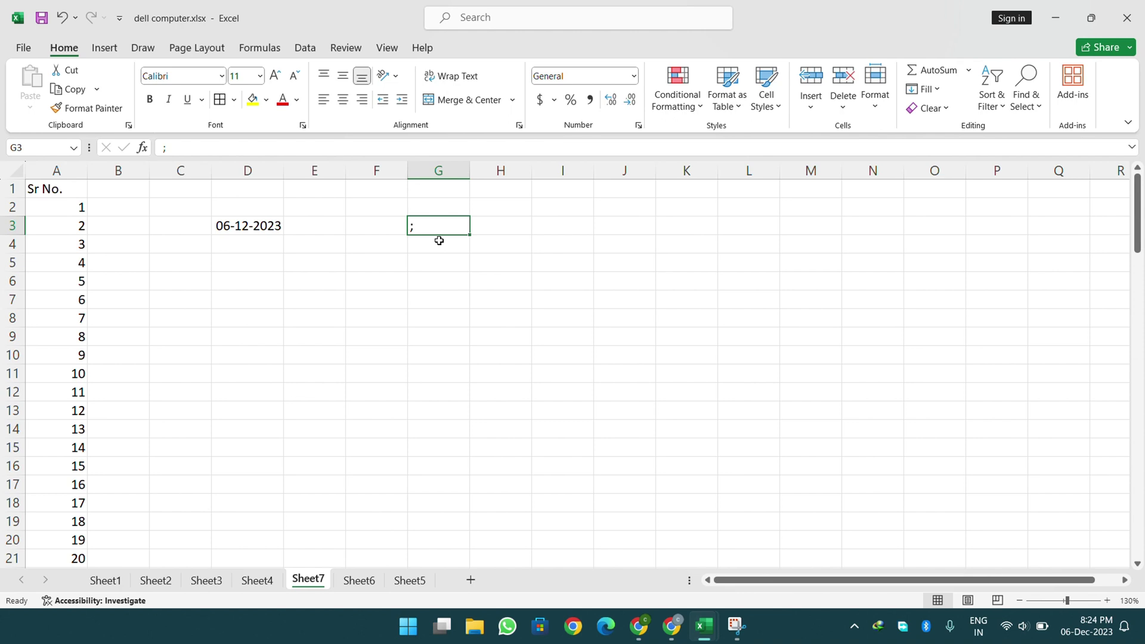
# - Select D3 through row 18, fill a daily date series, then undo it
pyautogui.click(265, 231)
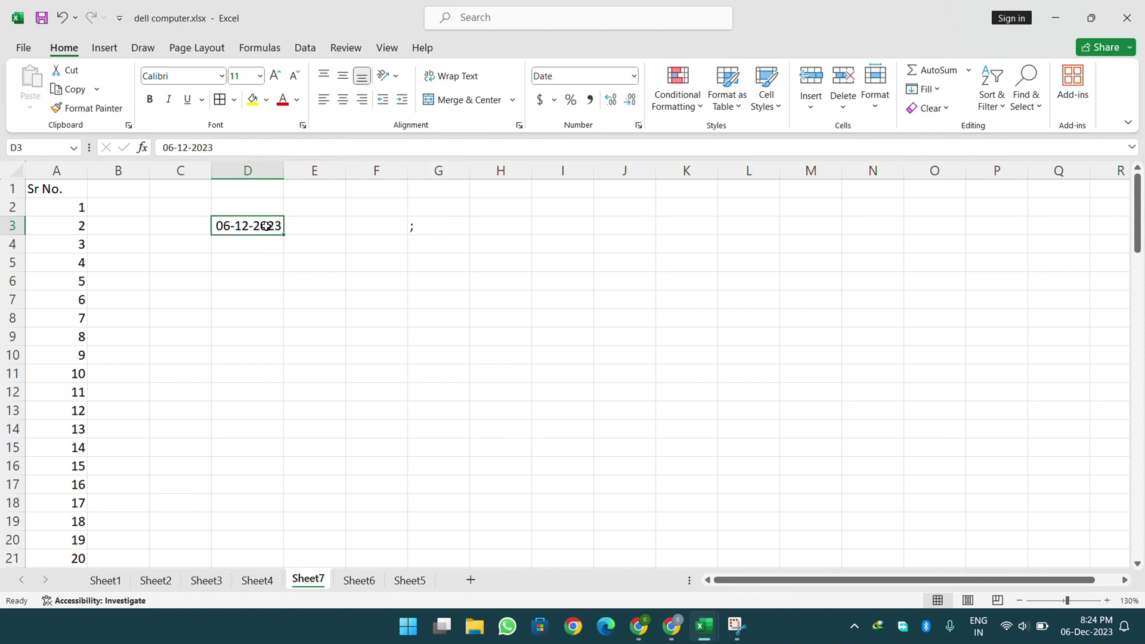
pyautogui.moveTo(266, 226)
pyautogui.mouseDown()
pyautogui.moveTo(287, 296)
pyautogui.moveTo(288, 470)
pyautogui.moveTo(402, 477)
pyautogui.mouseUp()
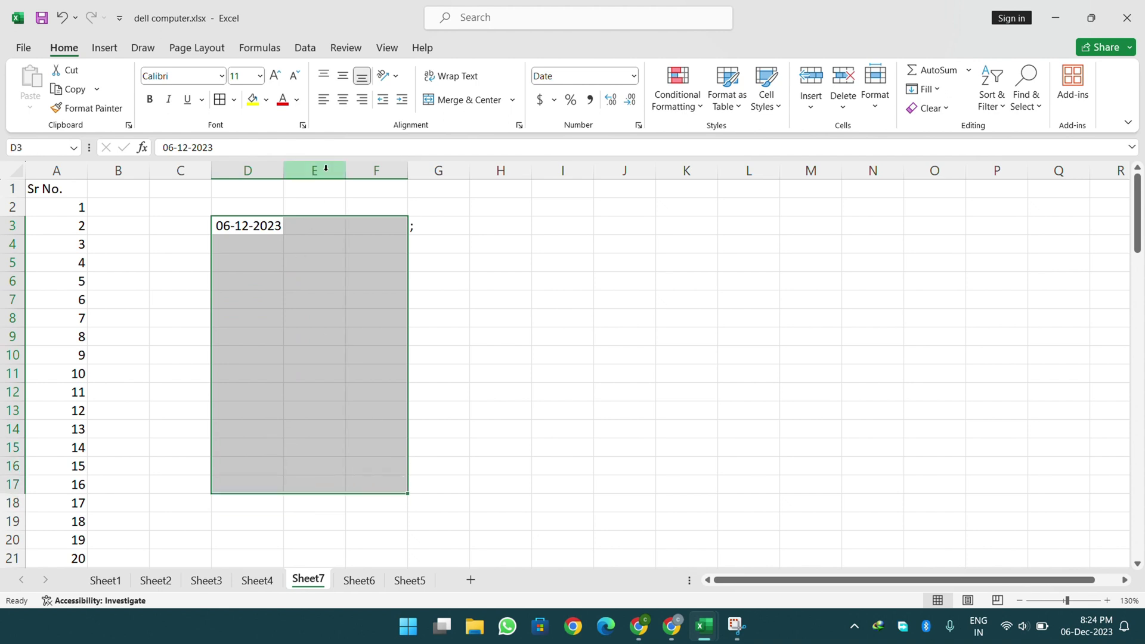
pyautogui.click(268, 260)
pyautogui.moveTo(254, 229); pyautogui.dragTo(376, 498)
pyautogui.click(922, 89)
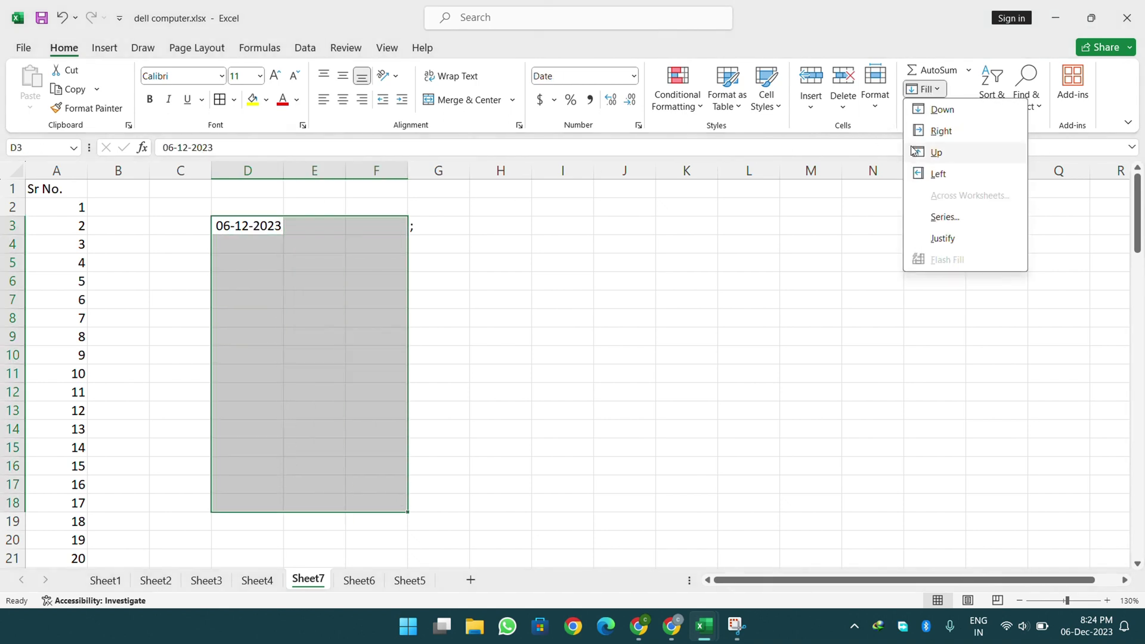
pyautogui.click(939, 218)
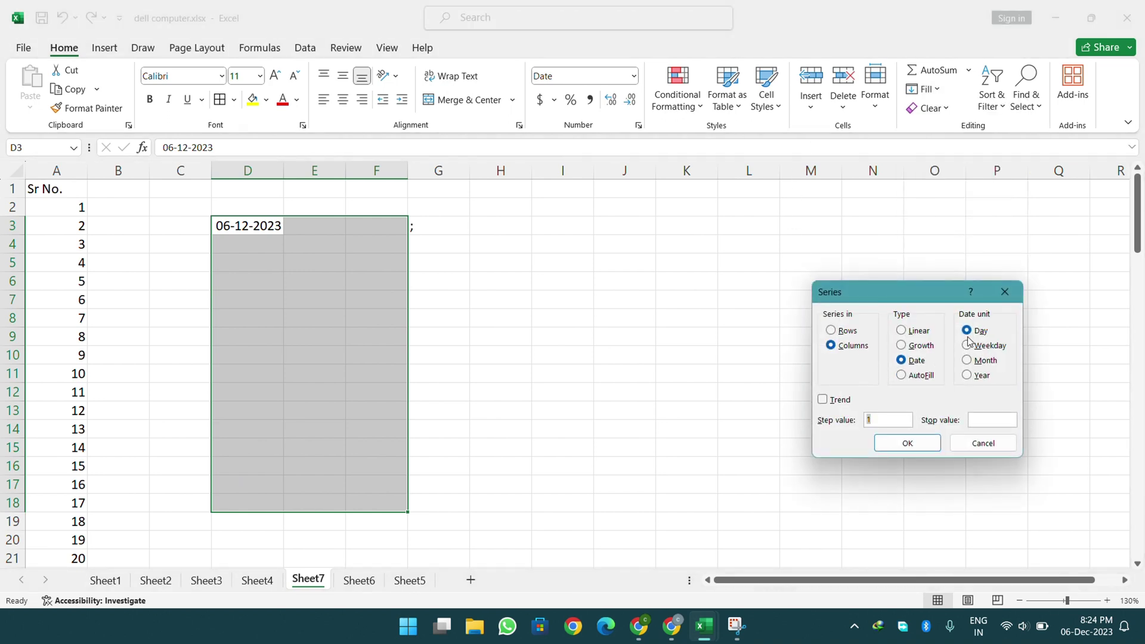
pyautogui.click(918, 442)
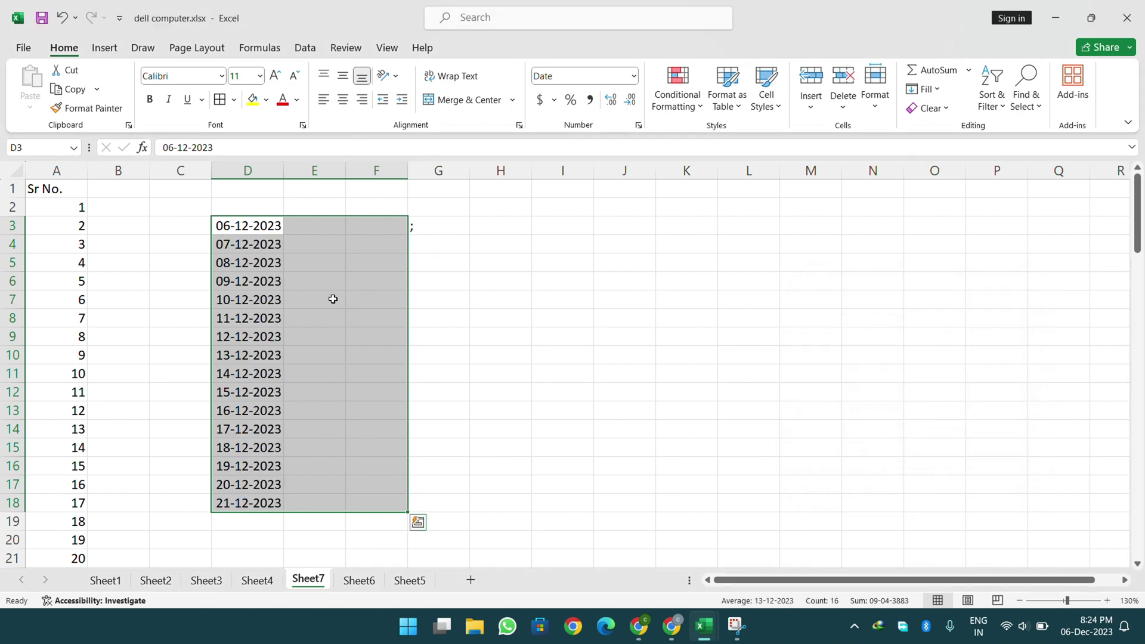
pyautogui.hotkey('ctrl', 'z')
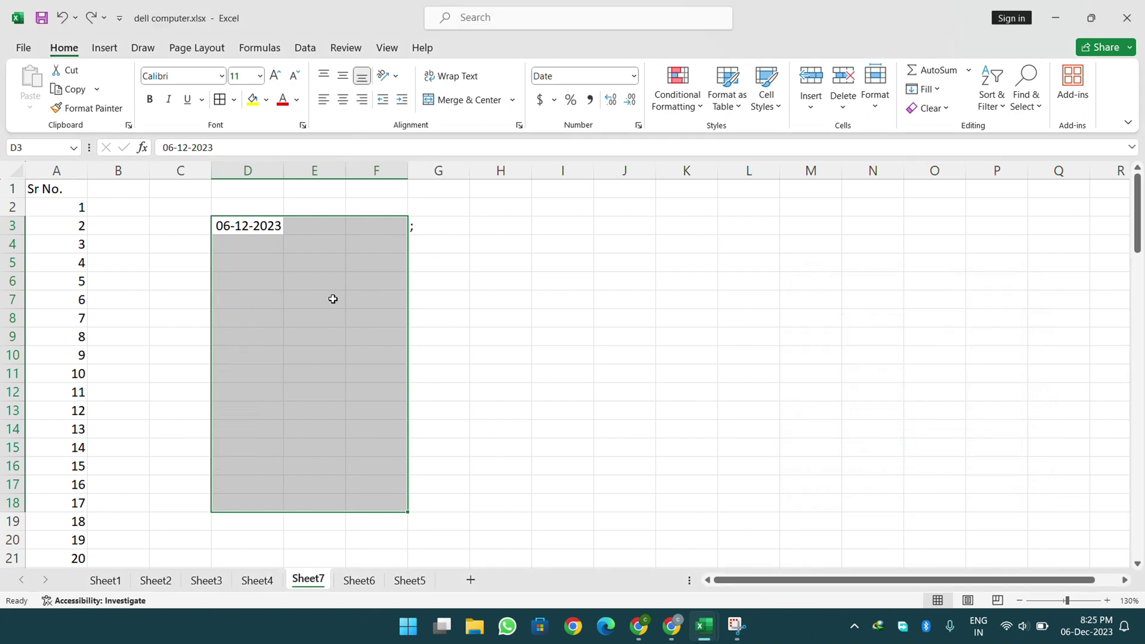
pyautogui.hotkey('ctrl', 'y')
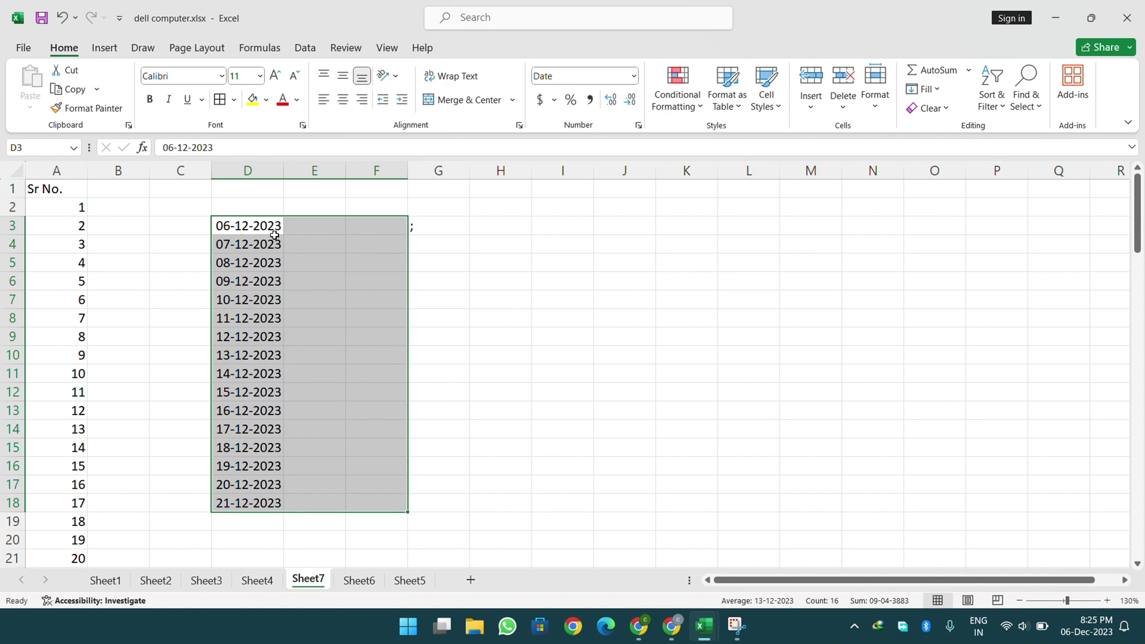
pyautogui.hotkey('ctrl', 'z')
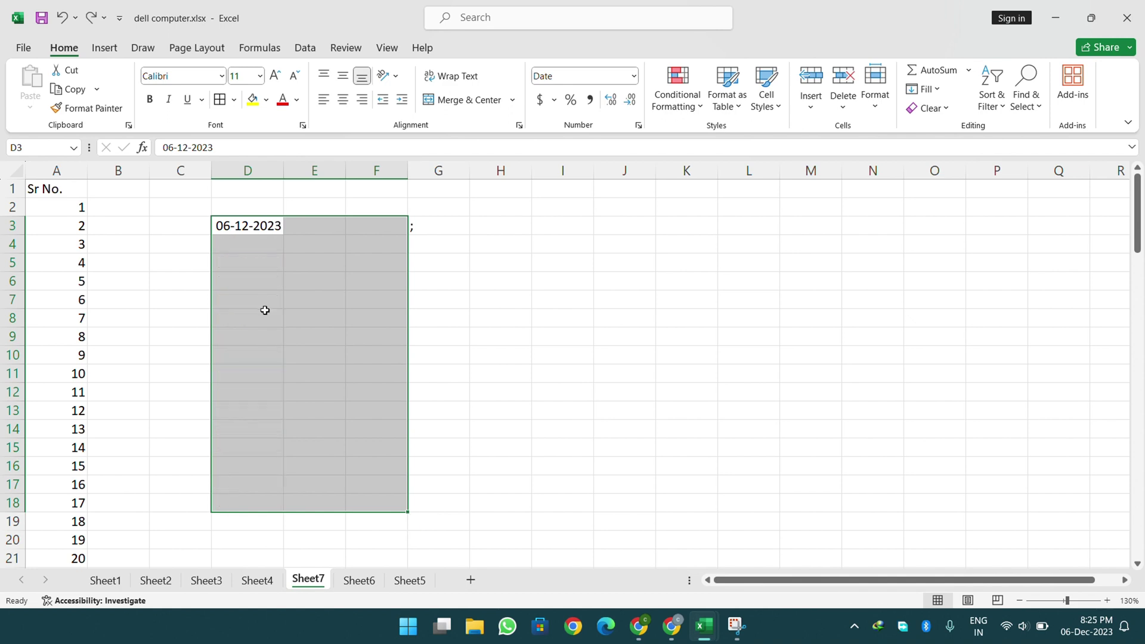
# - Refill the range from D3 as a Weekday date series with step 1
pyautogui.click(922, 88)
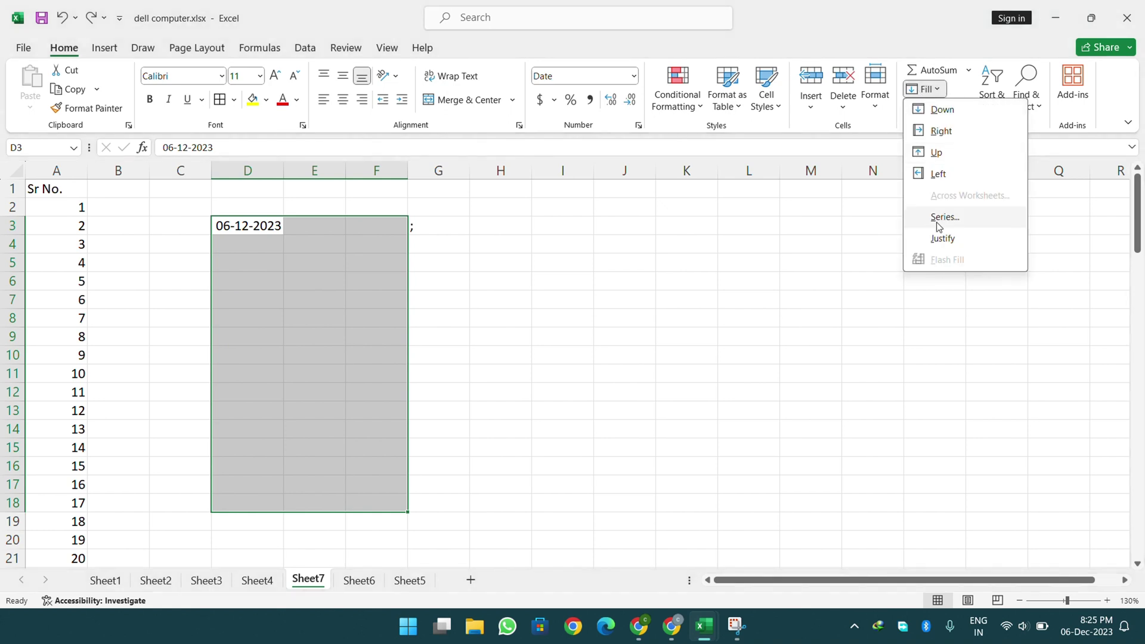
pyautogui.click(938, 229)
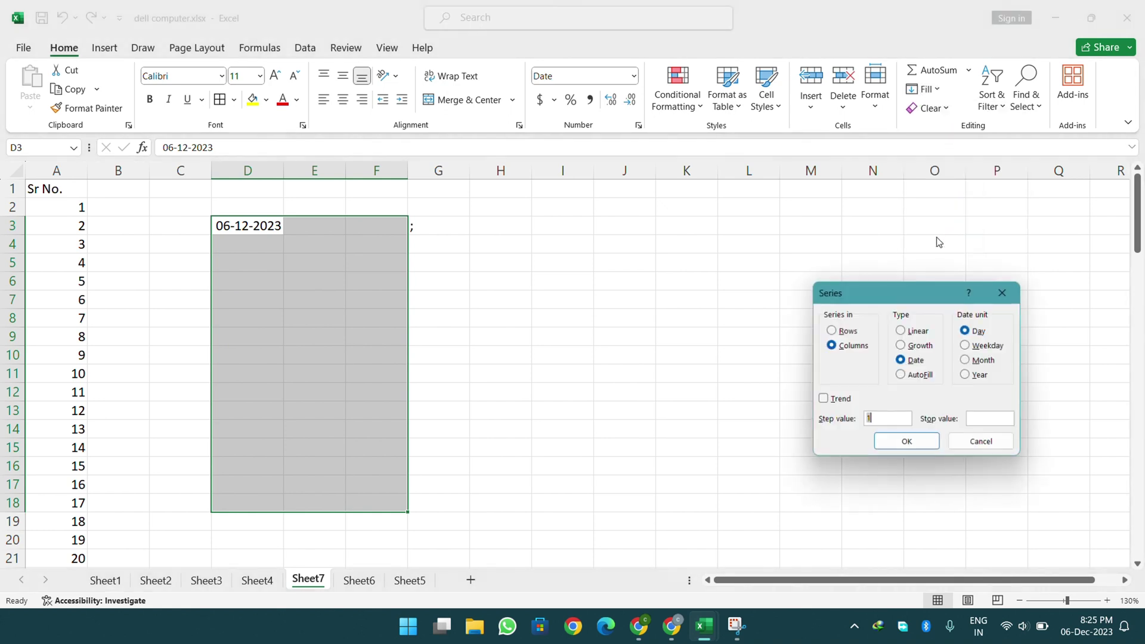
pyautogui.click(977, 353)
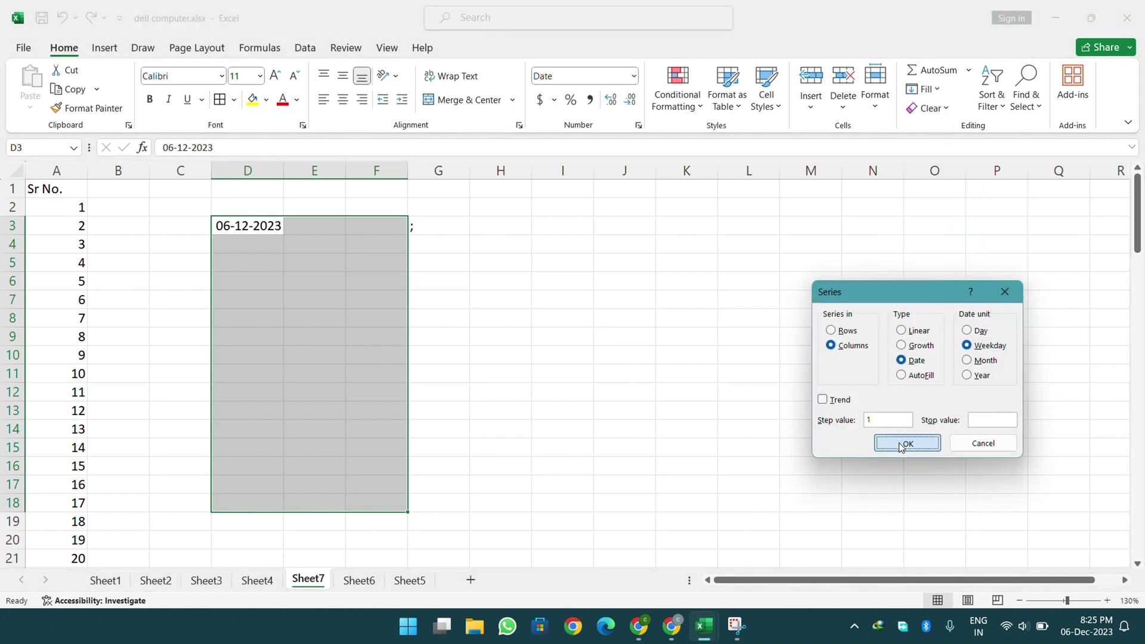
pyautogui.click(906, 443)
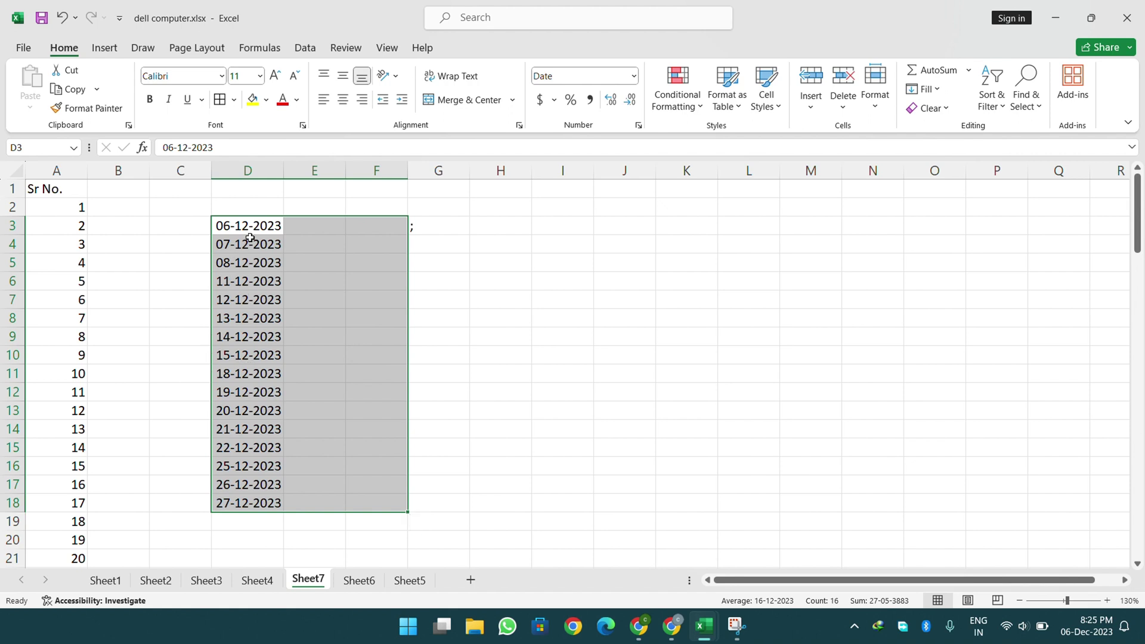
# - Undo the weekday dates and refill column D as a Month series ending 06-03-2025
pyautogui.hotkey('ctrl', 'z')
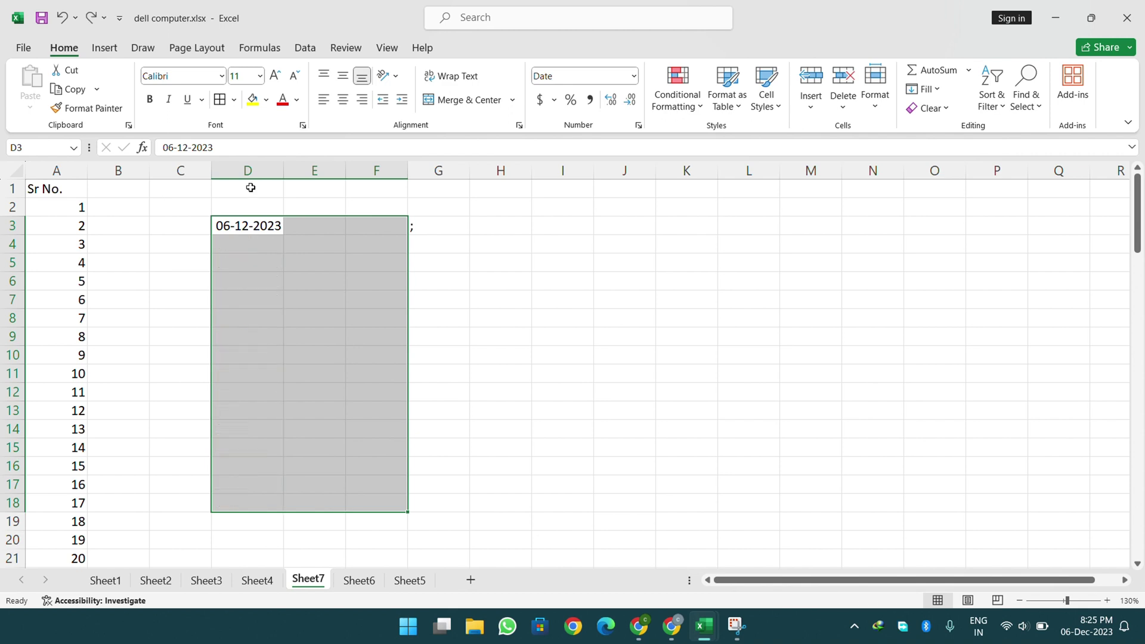
pyautogui.click(925, 89)
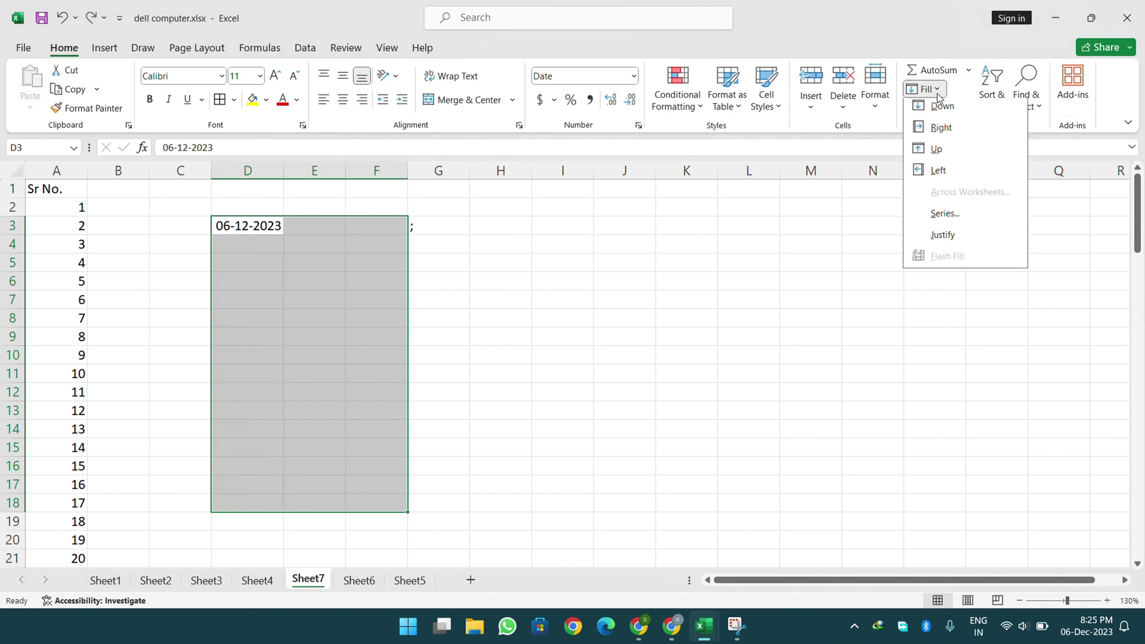
pyautogui.click(945, 217)
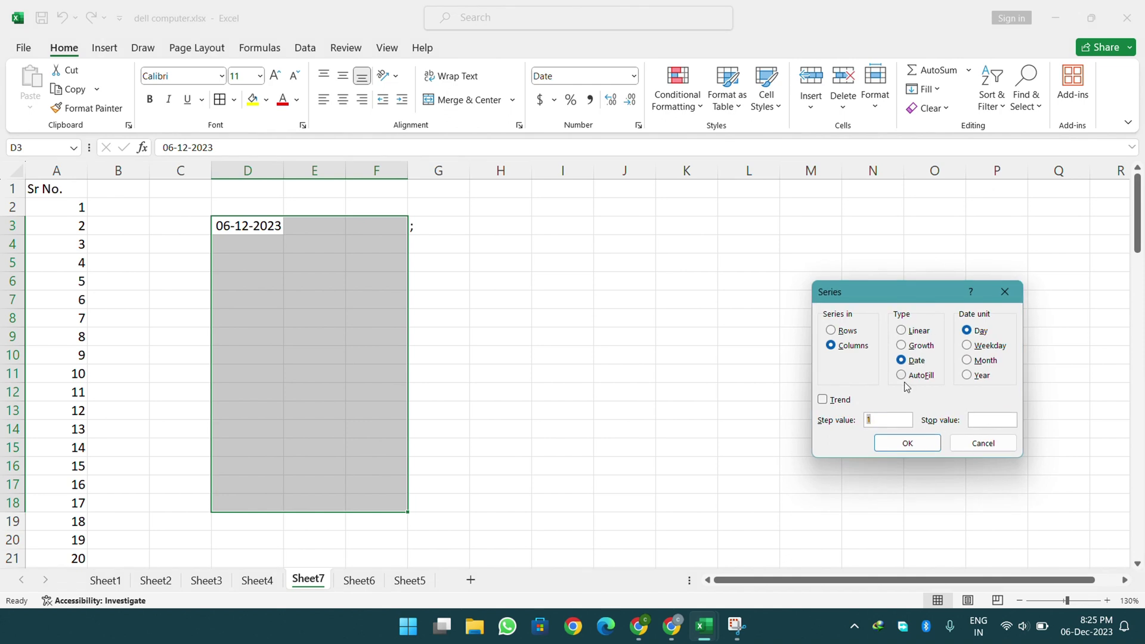
pyautogui.click(968, 360)
pyautogui.click(907, 444)
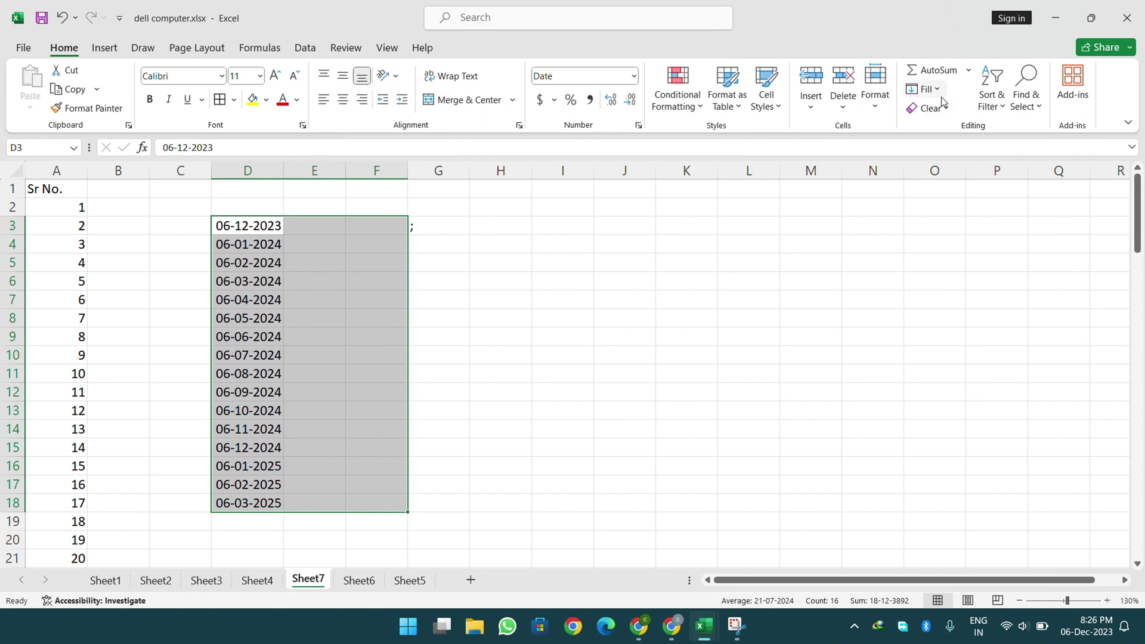
pyautogui.click(926, 90)
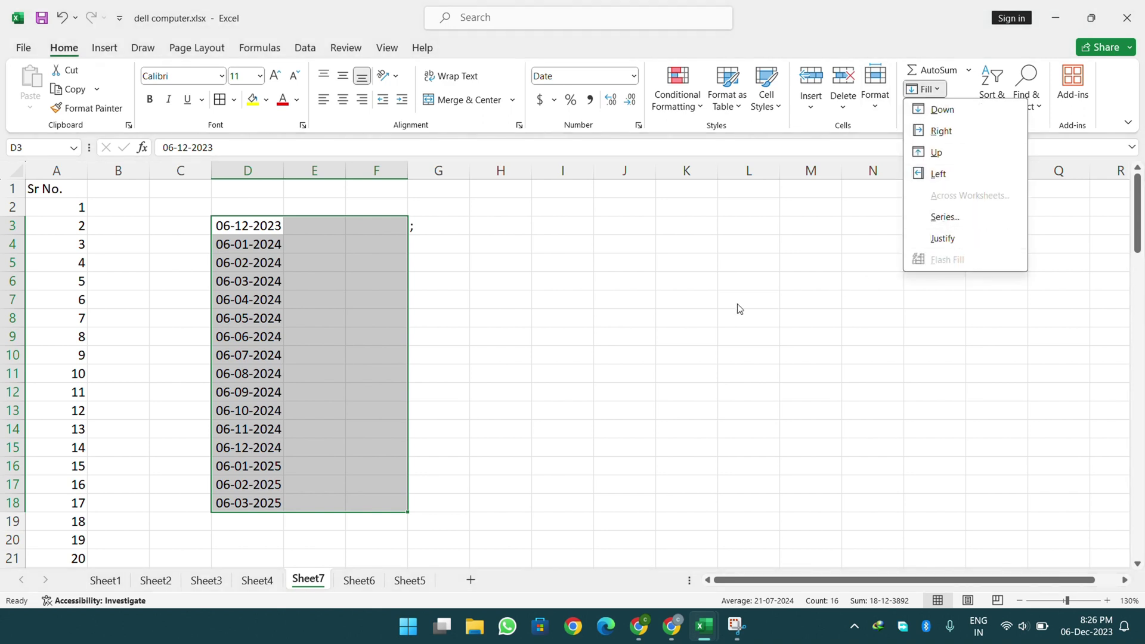
pyautogui.click(519, 320)
pyautogui.click(519, 300)
# - Type 'Dell Computers HP Lenovo' into cell I7 and reselect it
pyautogui.click(571, 291)
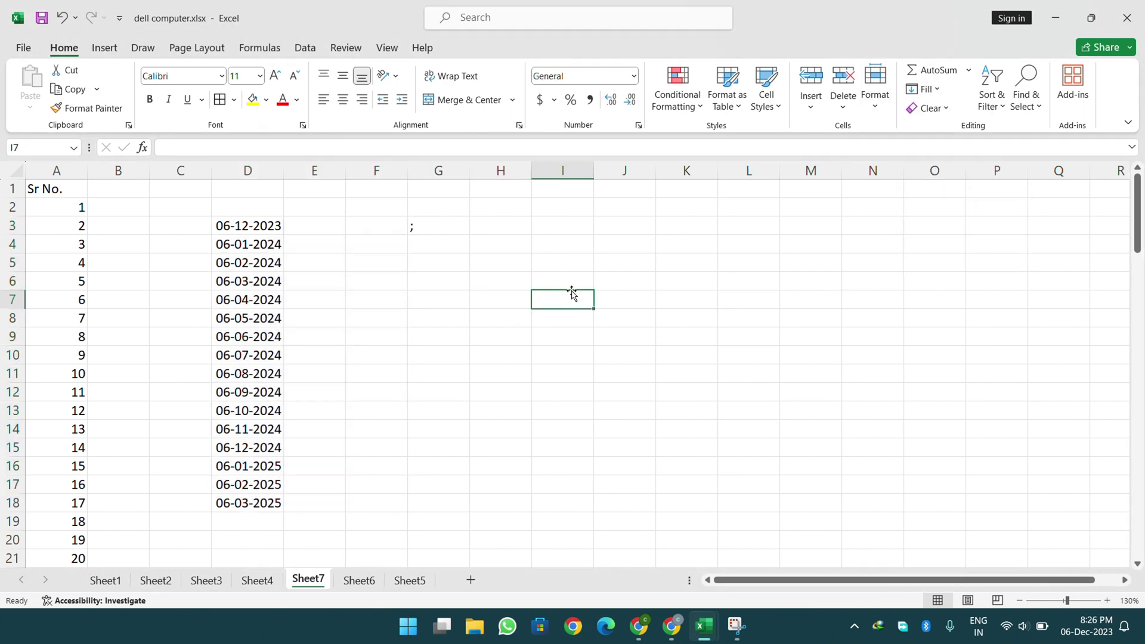
pyautogui.write('Dell')
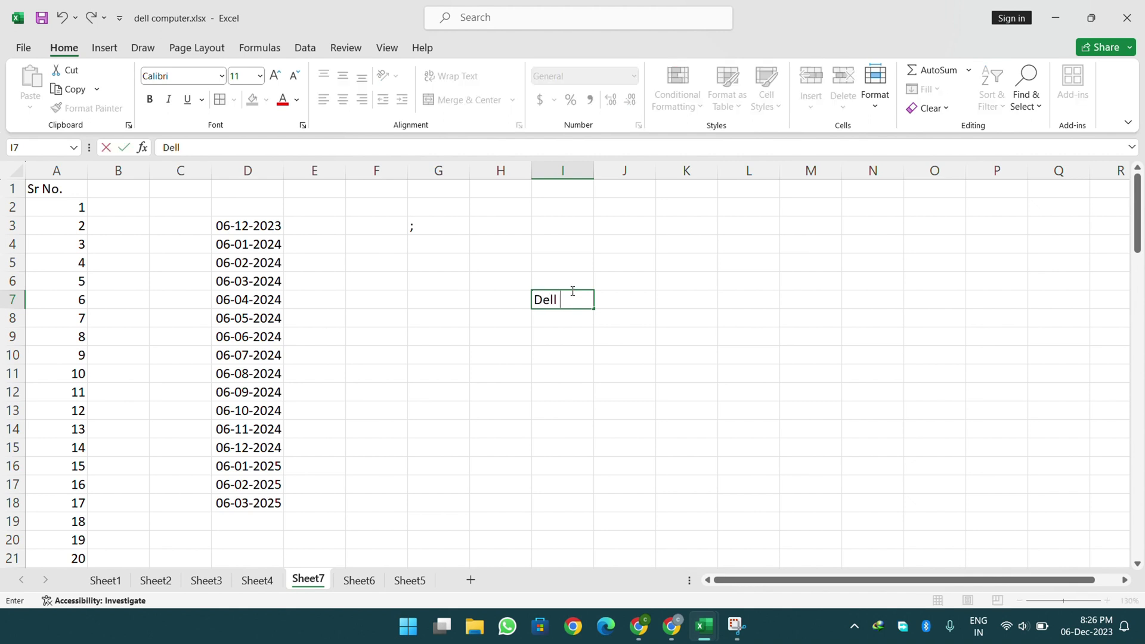
pyautogui.write(' Computers H')
pyautogui.write('P L')
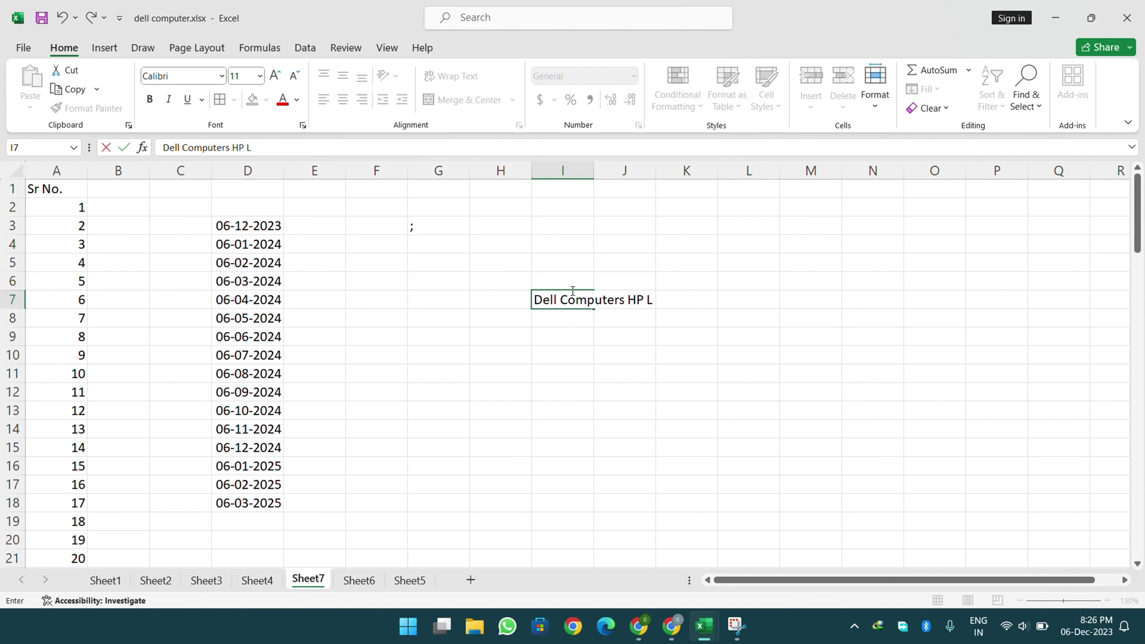
pyautogui.write('enovo')
pyautogui.press('Return')
pyautogui.click(570, 298)
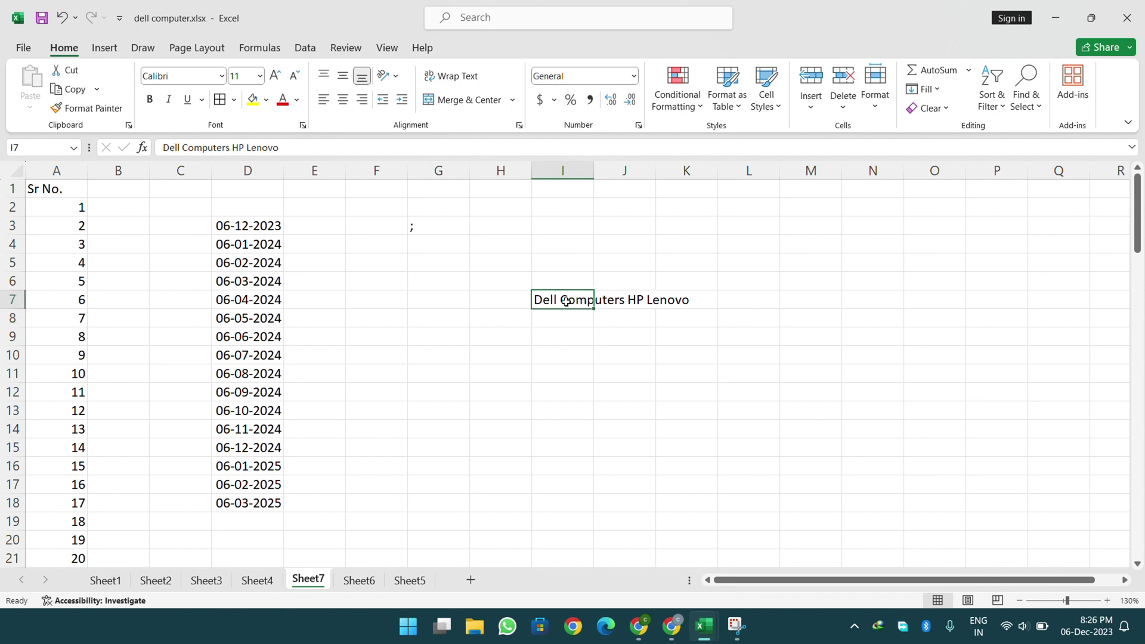
pyautogui.moveTo(566, 301); pyautogui.dragTo(566, 372)
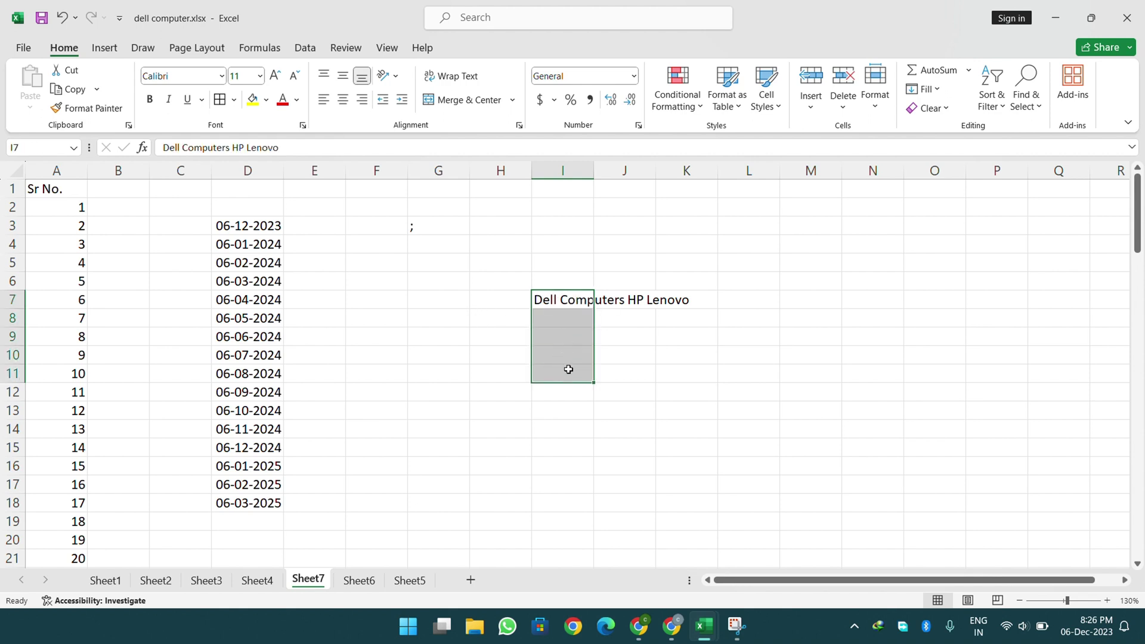
pyautogui.click(574, 302)
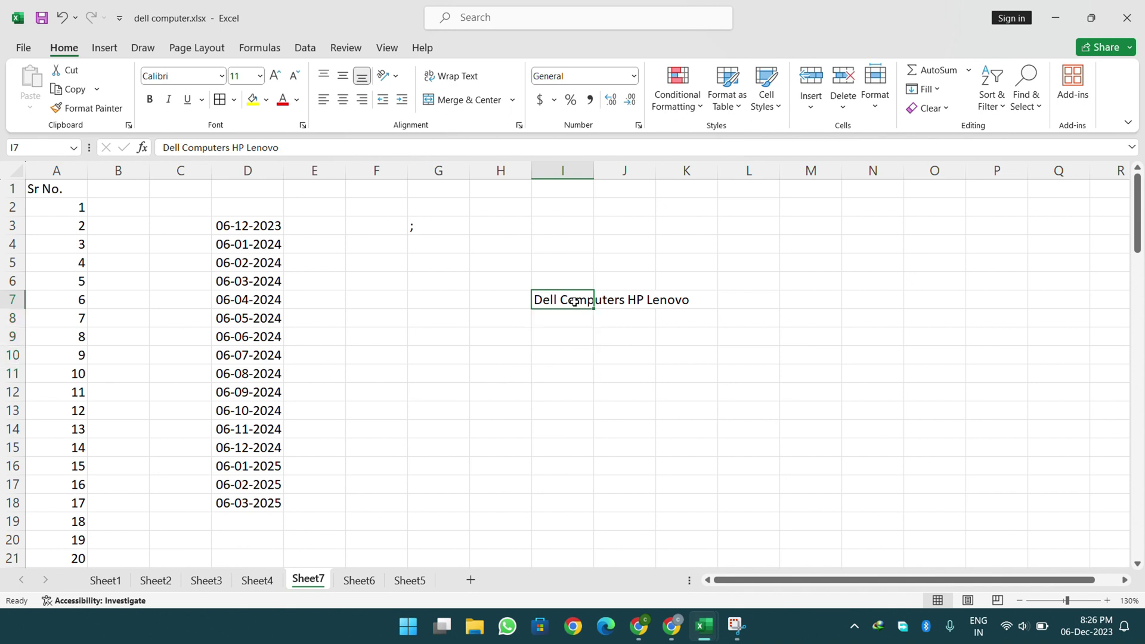
pyautogui.click(573, 333)
pyautogui.click(565, 298)
# - Use Fill > Justify to split I7 into Dell, Computers, HP and Lenovo down I7:I10
pyautogui.click(918, 91)
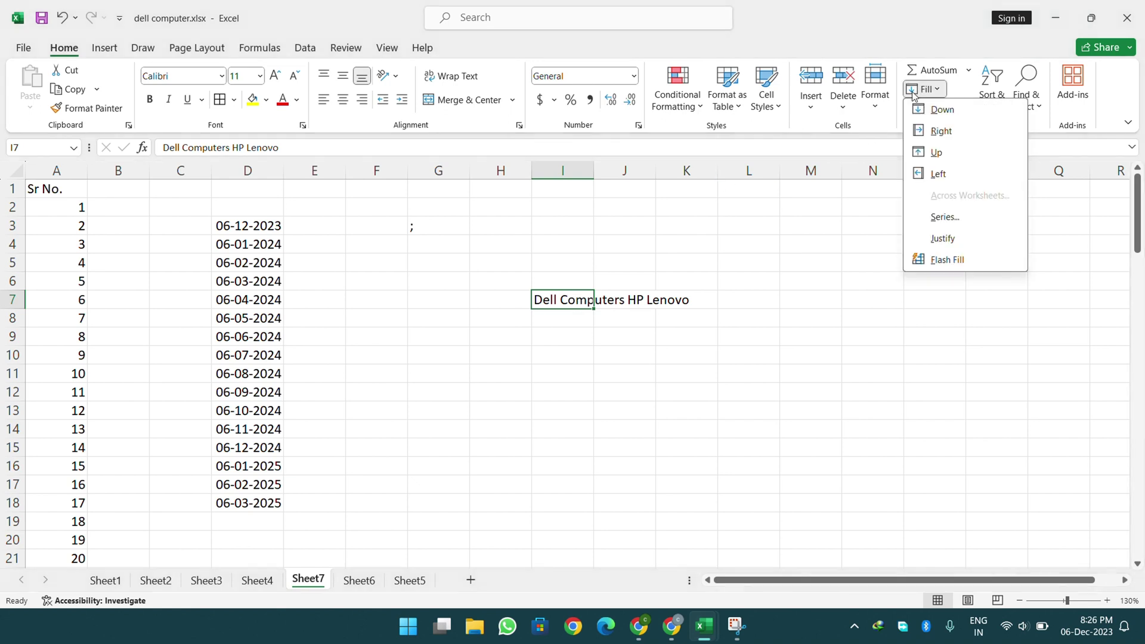
pyautogui.click(944, 239)
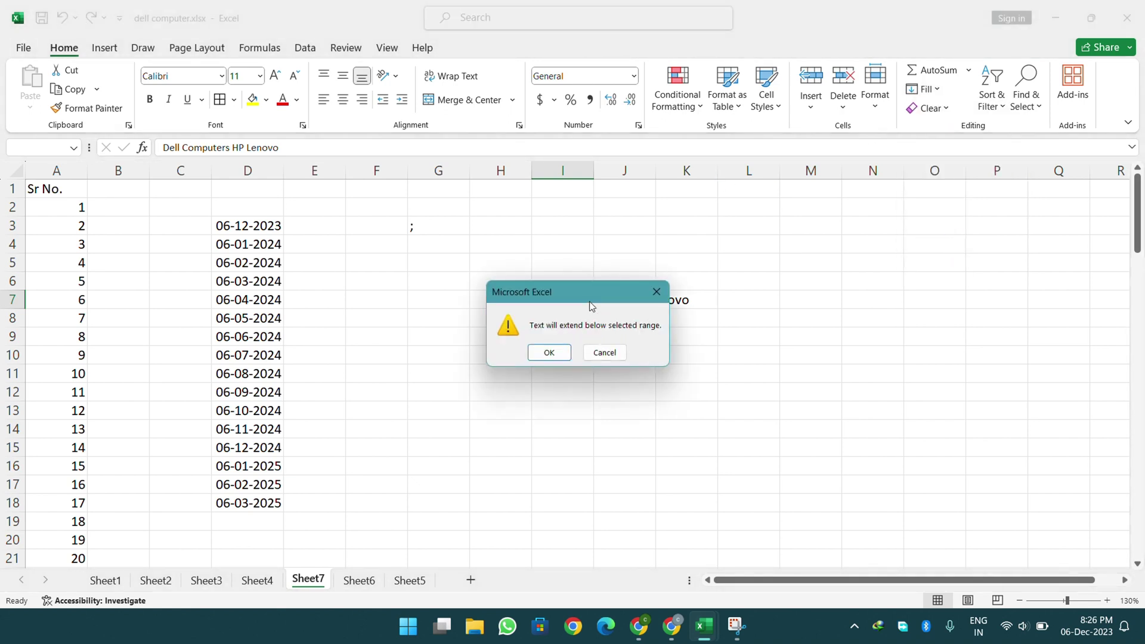
pyautogui.moveTo(736, 296); pyautogui.dragTo(883, 296)
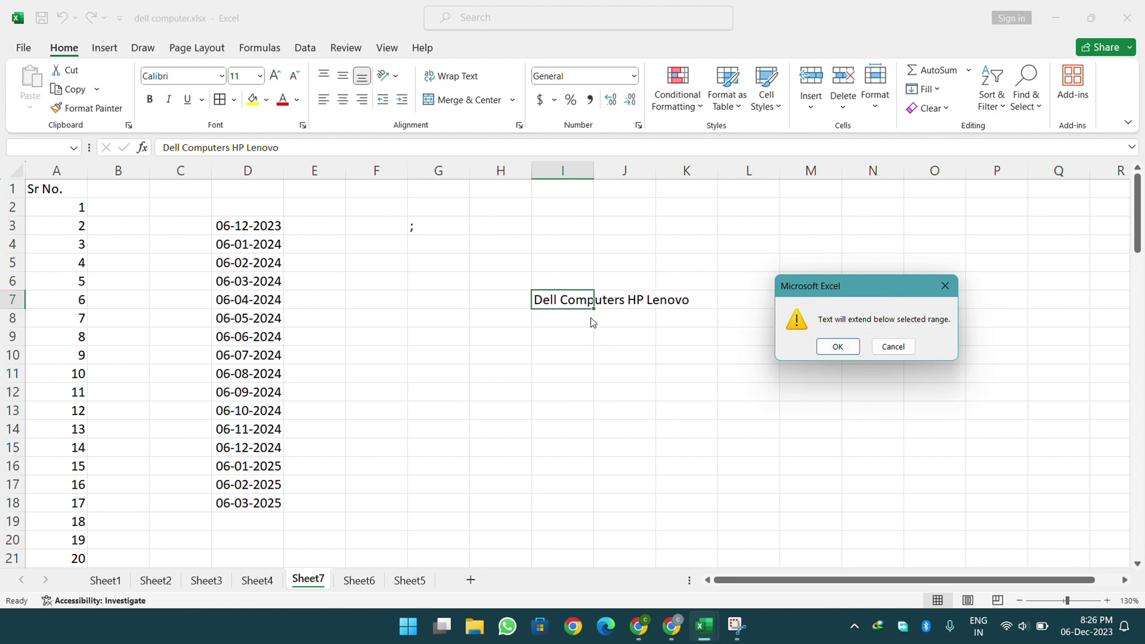
pyautogui.click(830, 352)
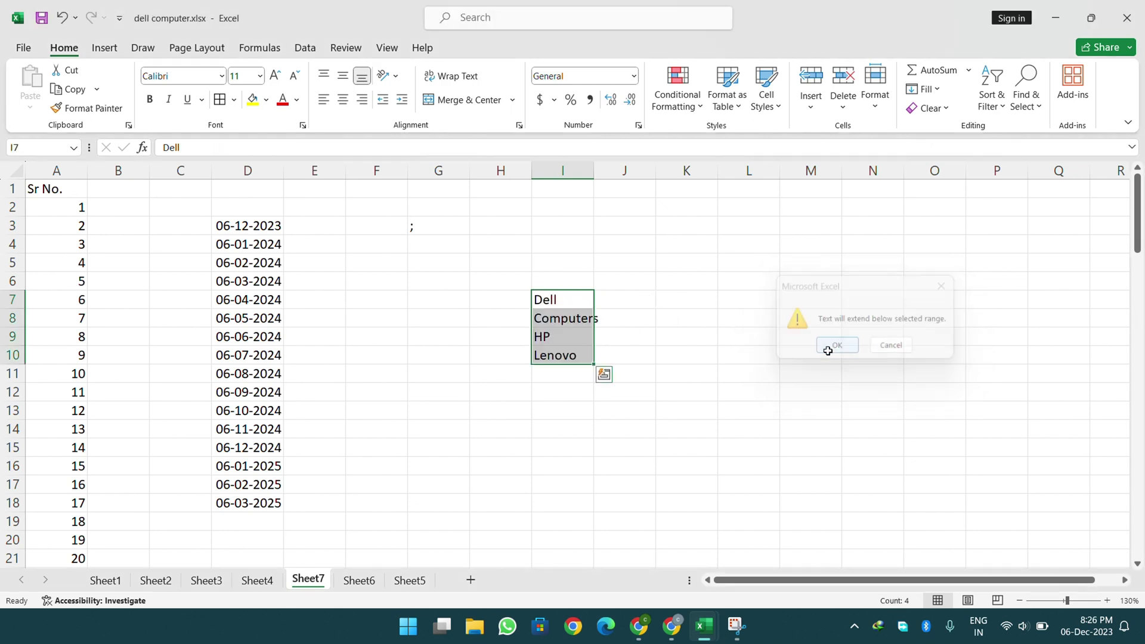
pyautogui.click(567, 318)
pyautogui.click(567, 295)
pyautogui.click(559, 338)
pyautogui.click(557, 351)
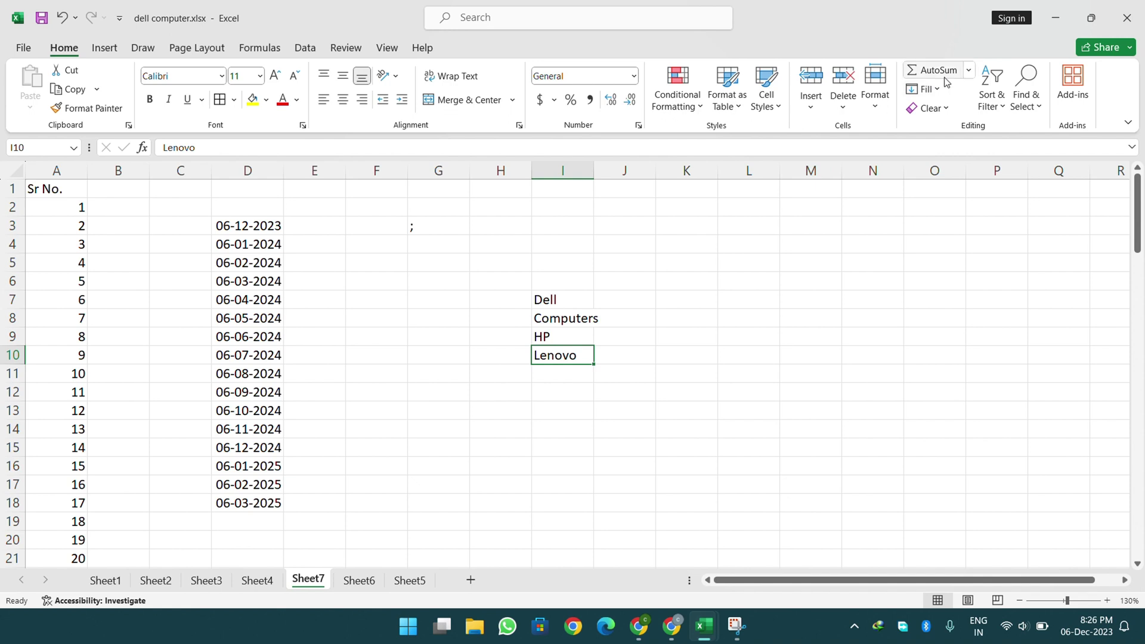
# - Try Flash Fill on I7:I10, dismiss the no-pattern message, and select J7
pyautogui.click(928, 91)
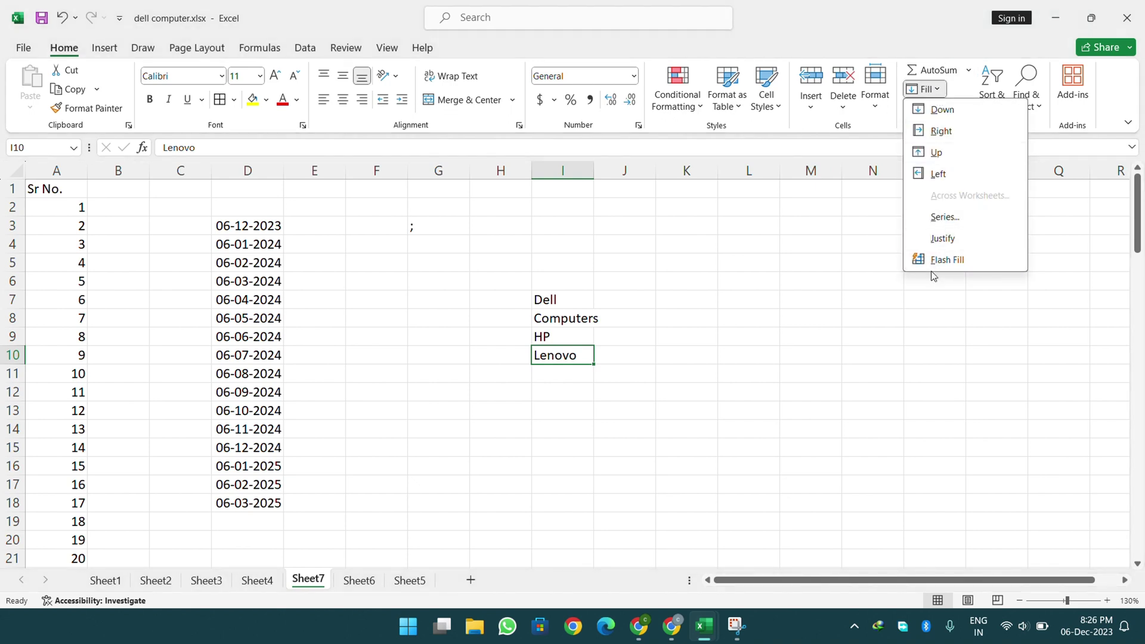
pyautogui.click(839, 342)
pyautogui.moveTo(539, 301); pyautogui.dragTo(566, 353)
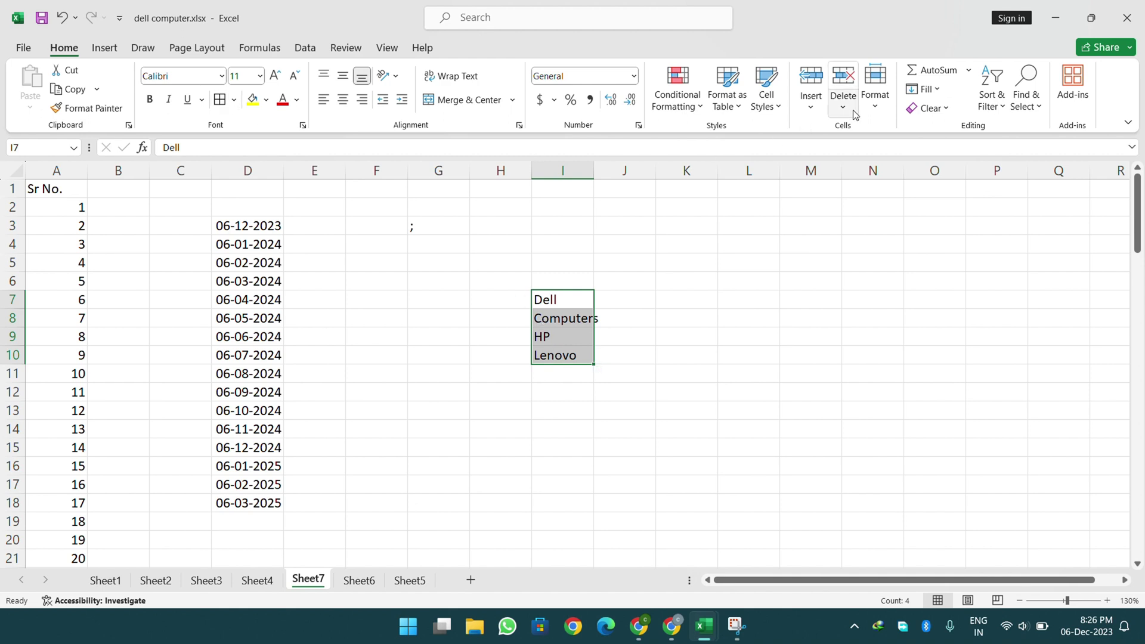
pyautogui.click(924, 89)
pyautogui.click(932, 258)
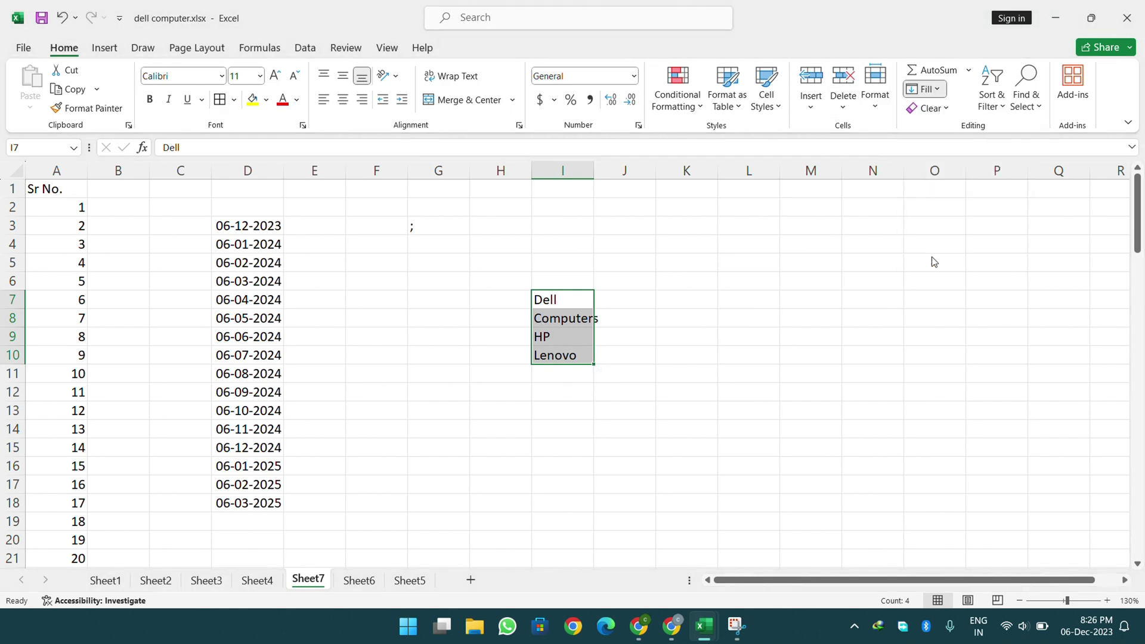
pyautogui.click(577, 356)
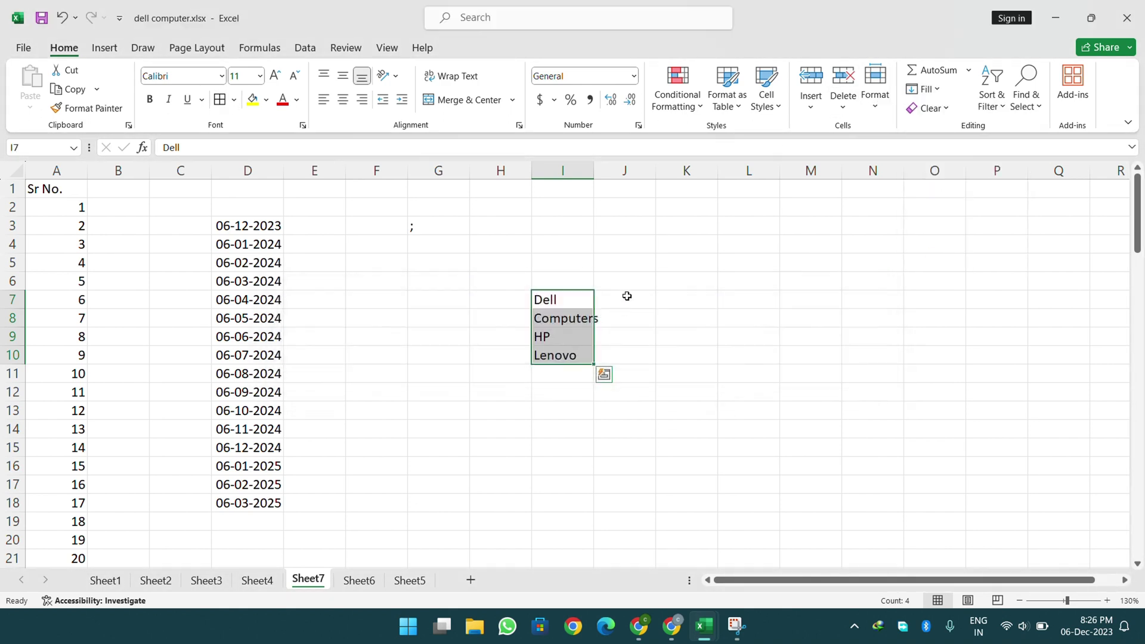
pyautogui.click(625, 299)
# - Type 'dell' in J7 and 'c' below, accepting Flash Fill's lowercase brand names
pyautogui.write('dell')
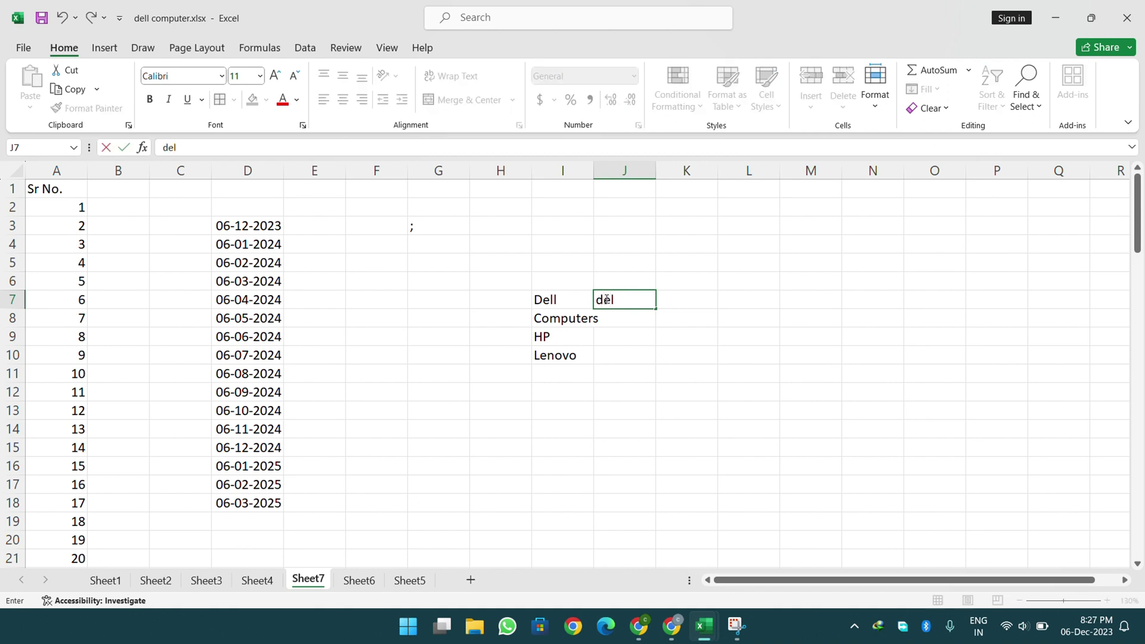
pyautogui.press('Return')
pyautogui.write('computers')
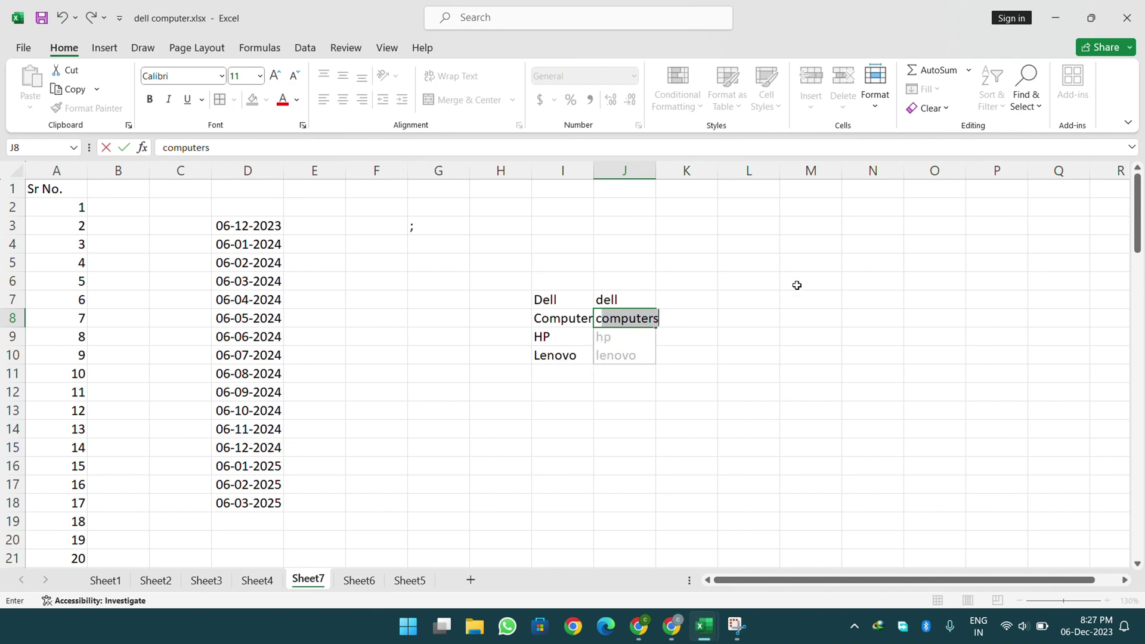
pyautogui.press('Return')
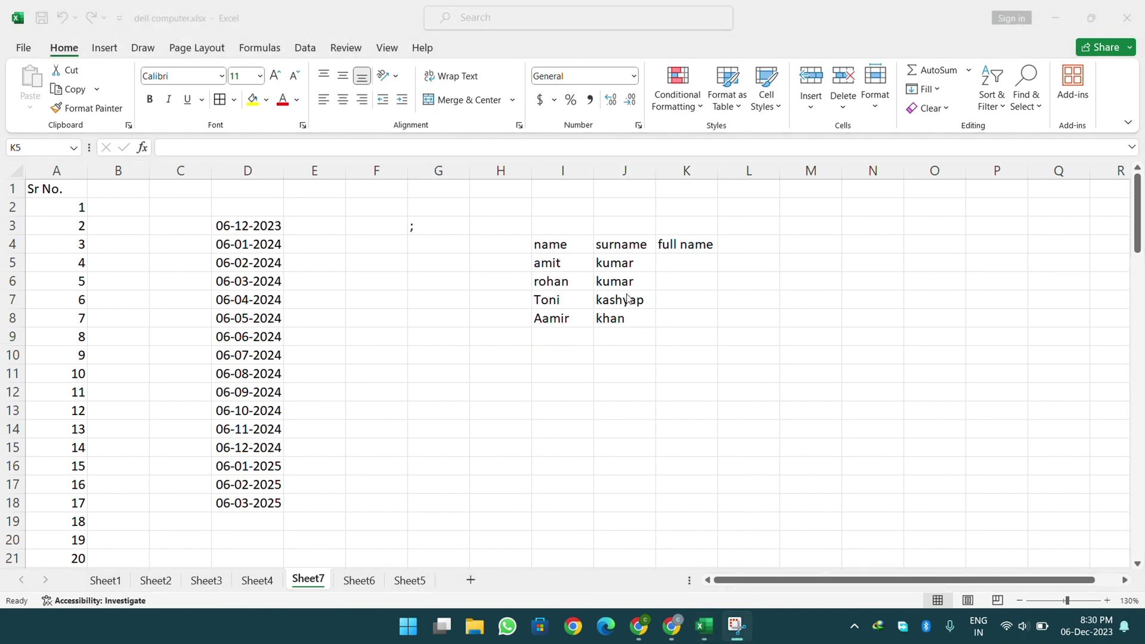
pyautogui.click(690, 272)
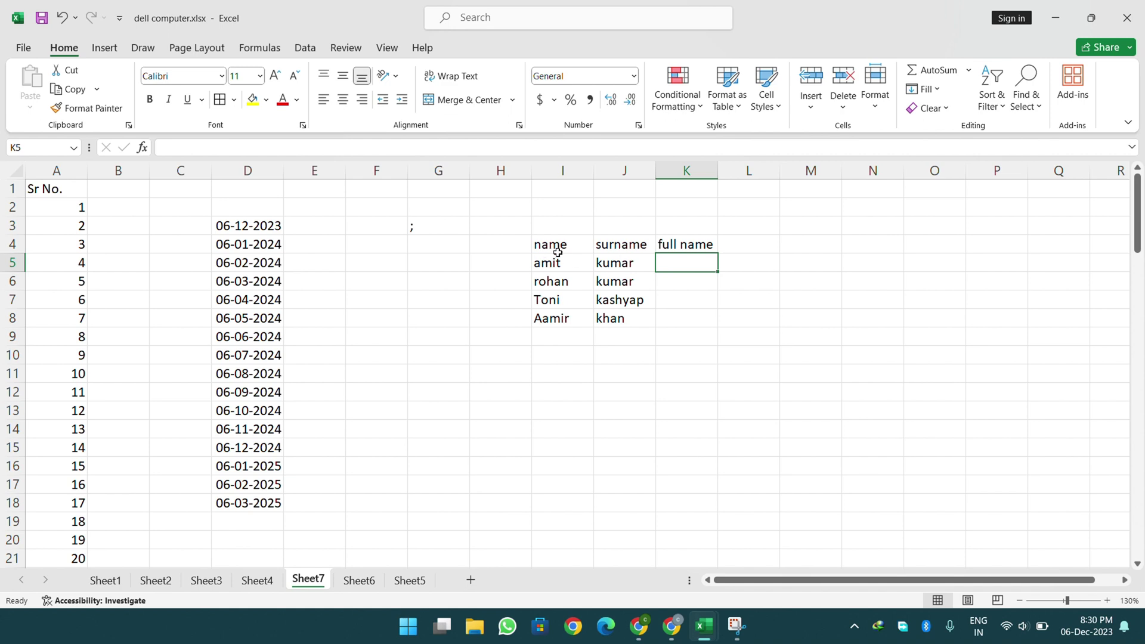
pyautogui.moveTo(567, 245); pyautogui.dragTo(686, 244)
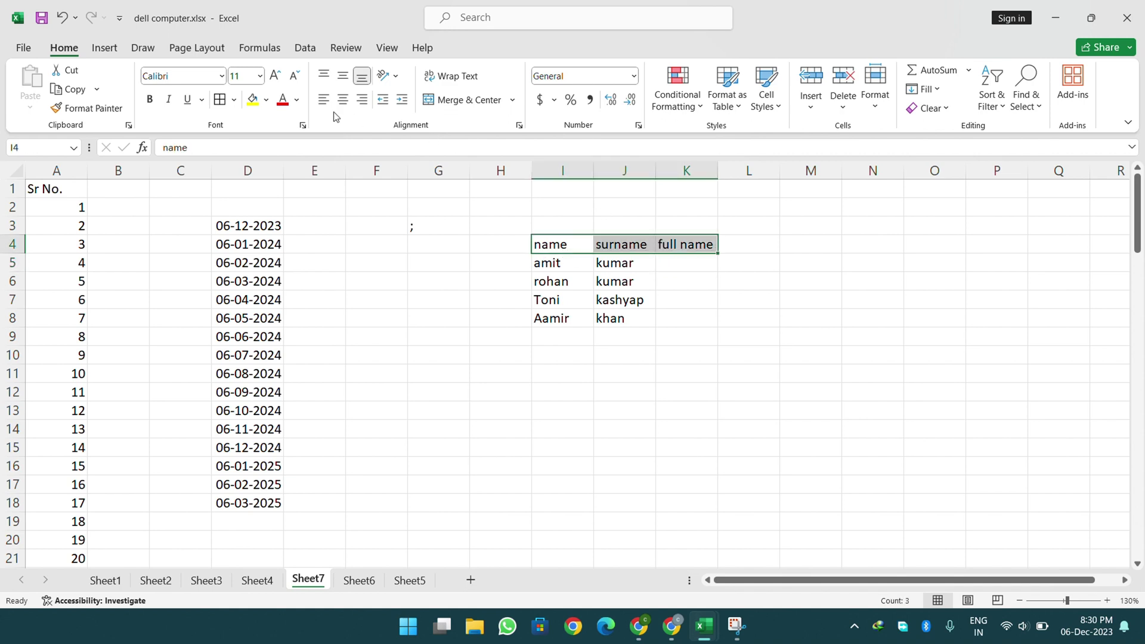
pyautogui.click(249, 101)
pyautogui.click(687, 273)
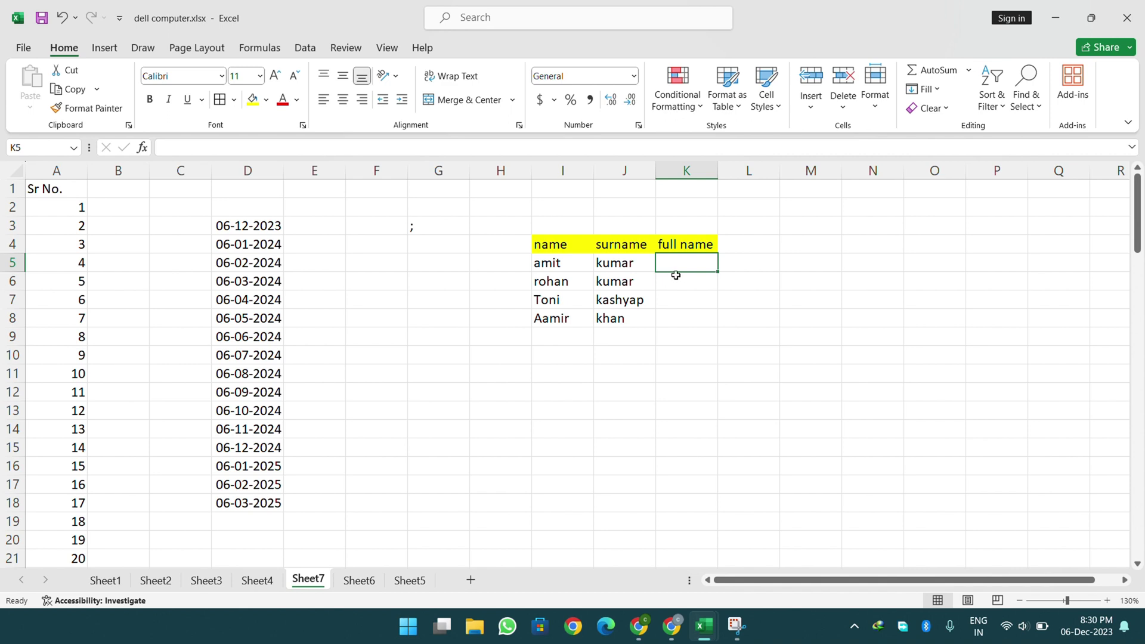
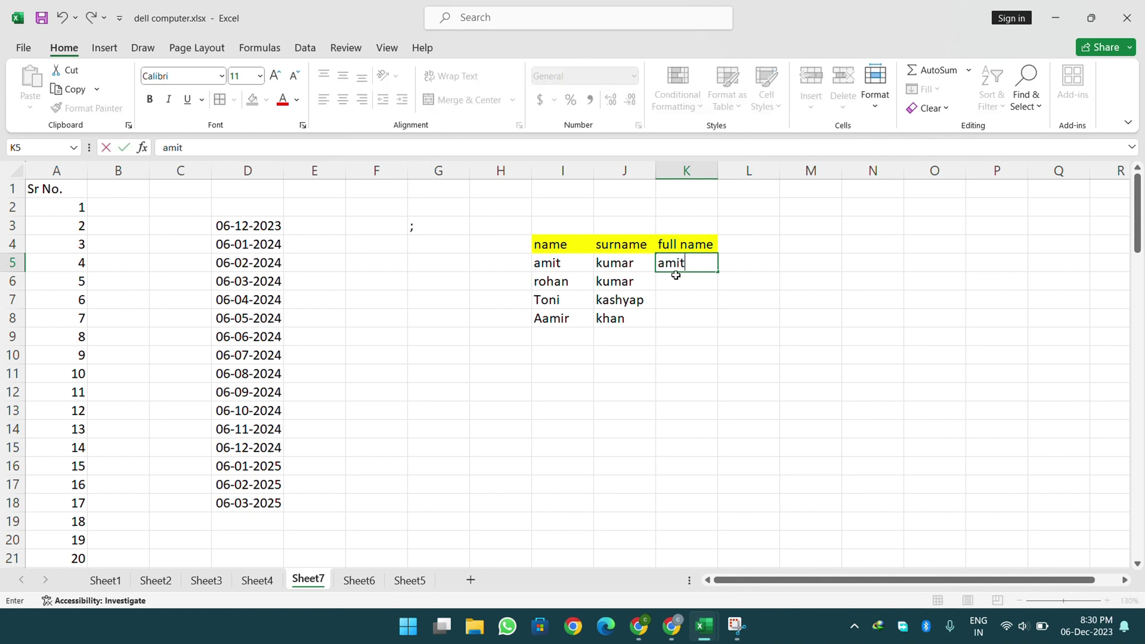
pyautogui.press('Return')
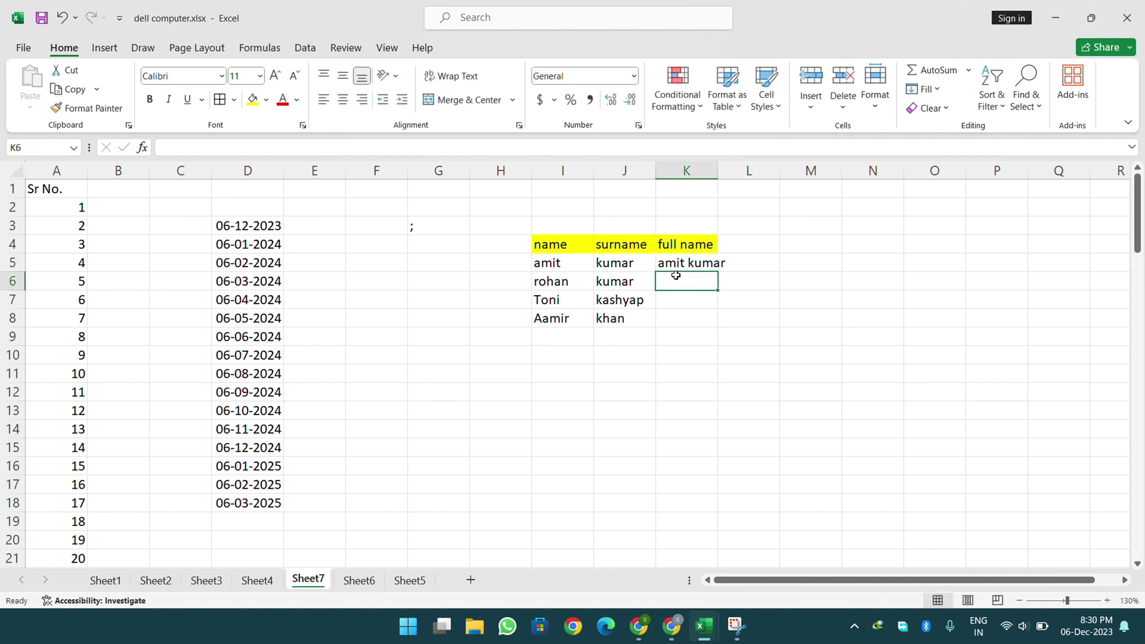
# - Flash Fill the remaining full names in K6:K8, accept the suggestions and autofit column K
pyautogui.hotkey('ctrl', 'e')
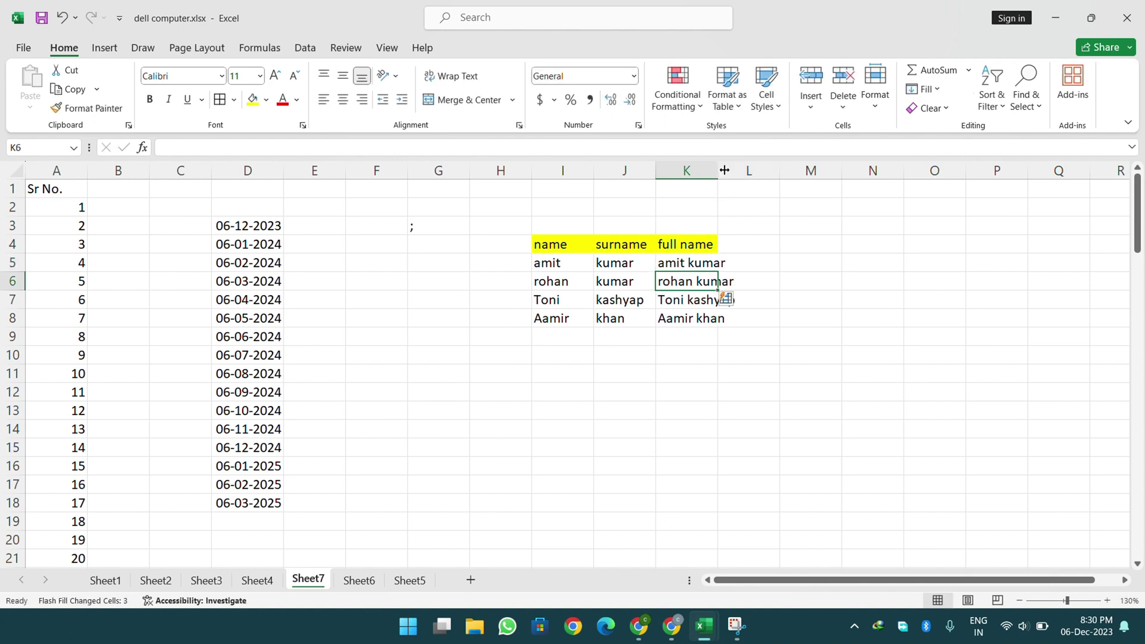
pyautogui.doubleClick(718, 170)
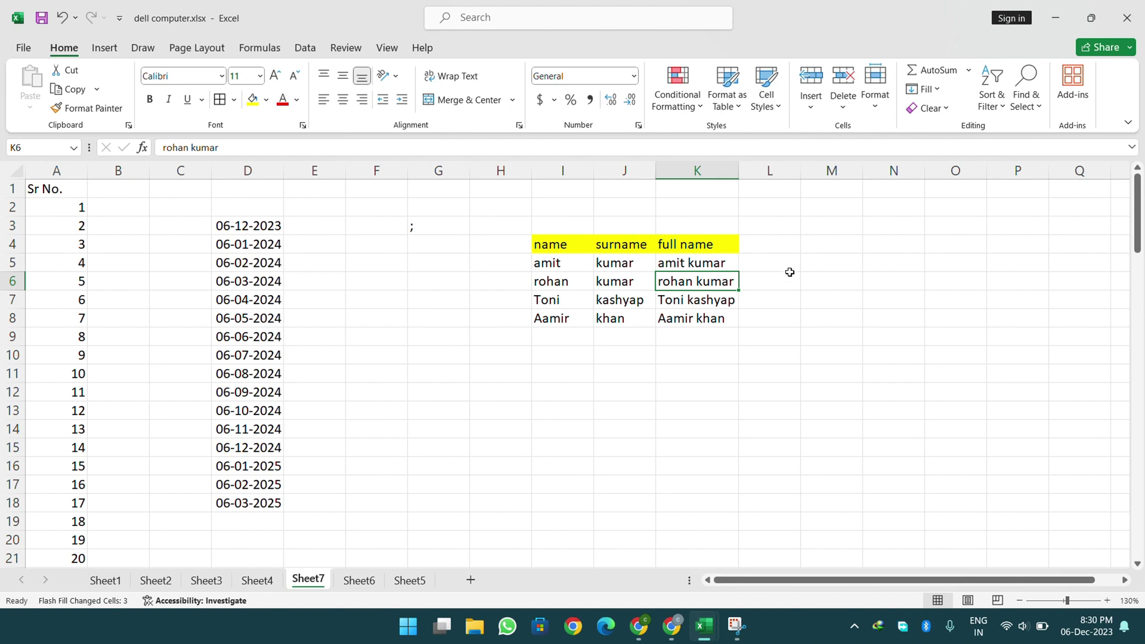
pyautogui.hotkey('ctrl', 'z')
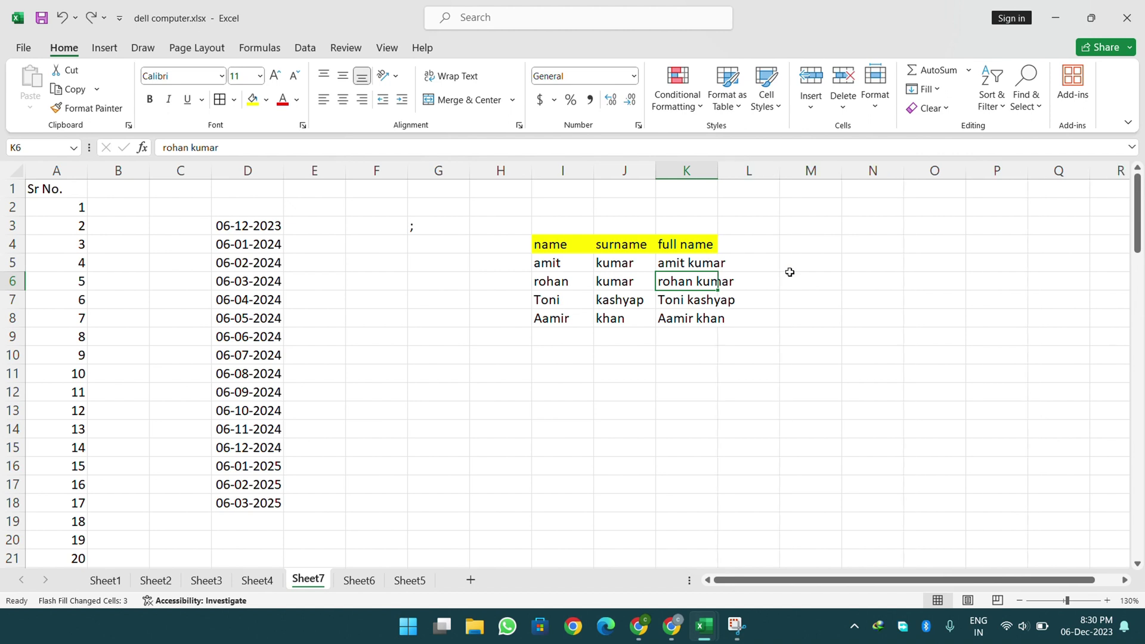
pyautogui.hotkey('ctrl', 'z')
pyautogui.hotkey('ctrl', 'e')
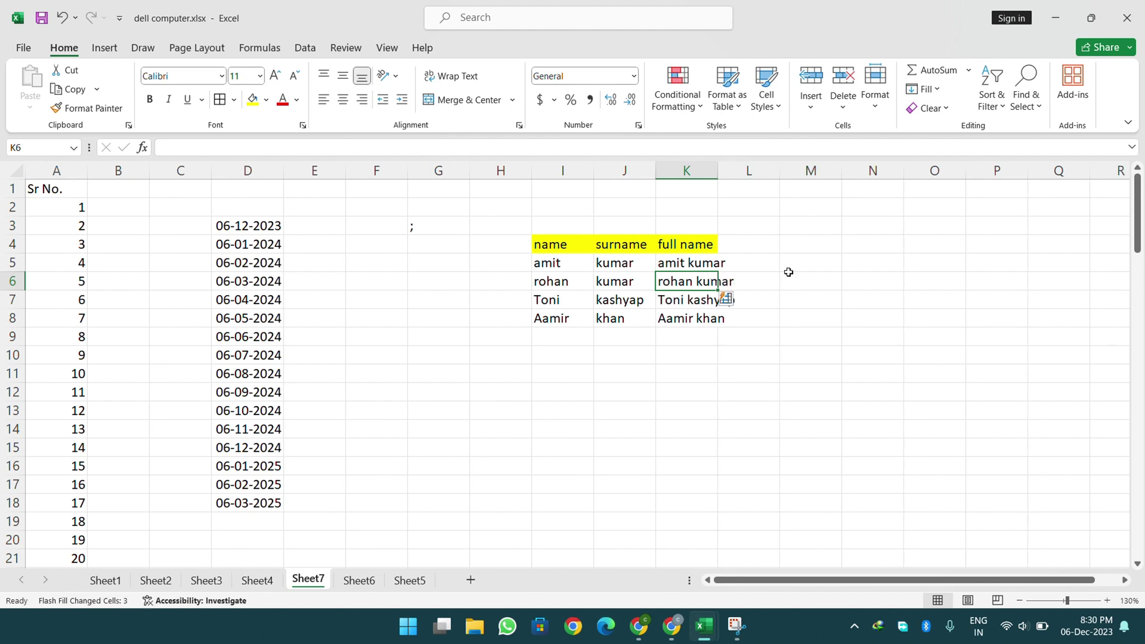
pyautogui.click(735, 298)
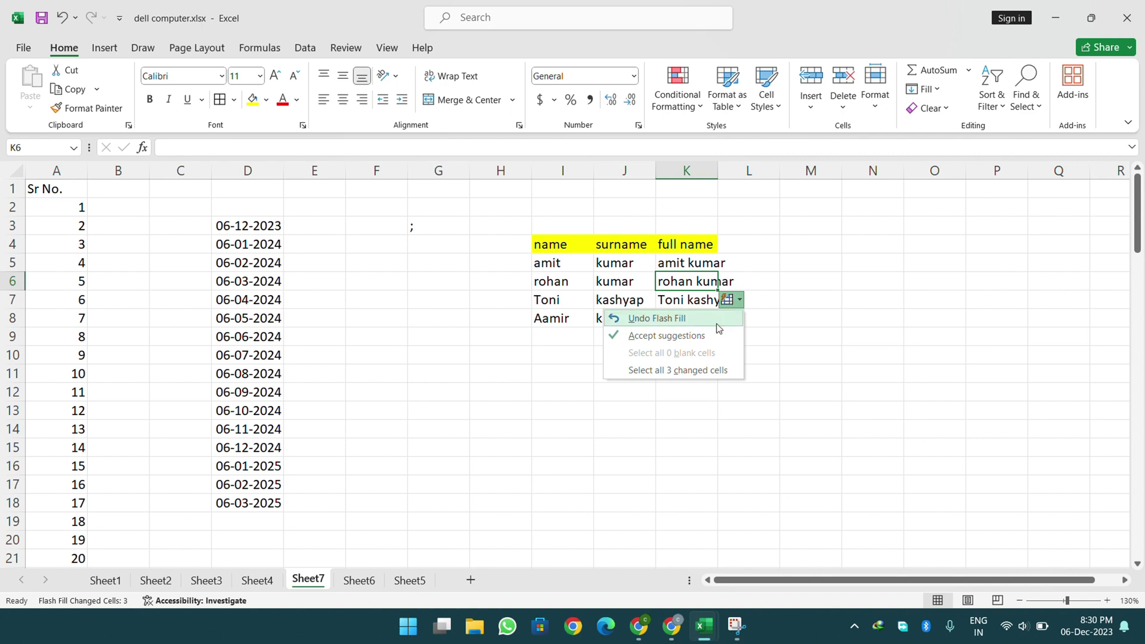
pyautogui.click(668, 335)
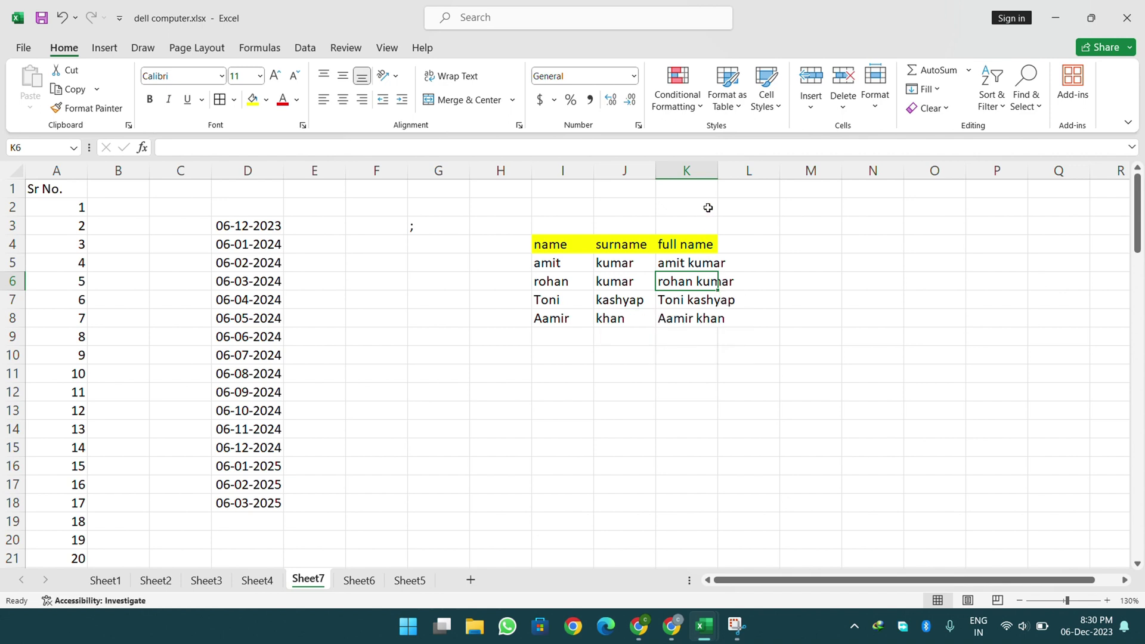
pyautogui.doubleClick(725, 171)
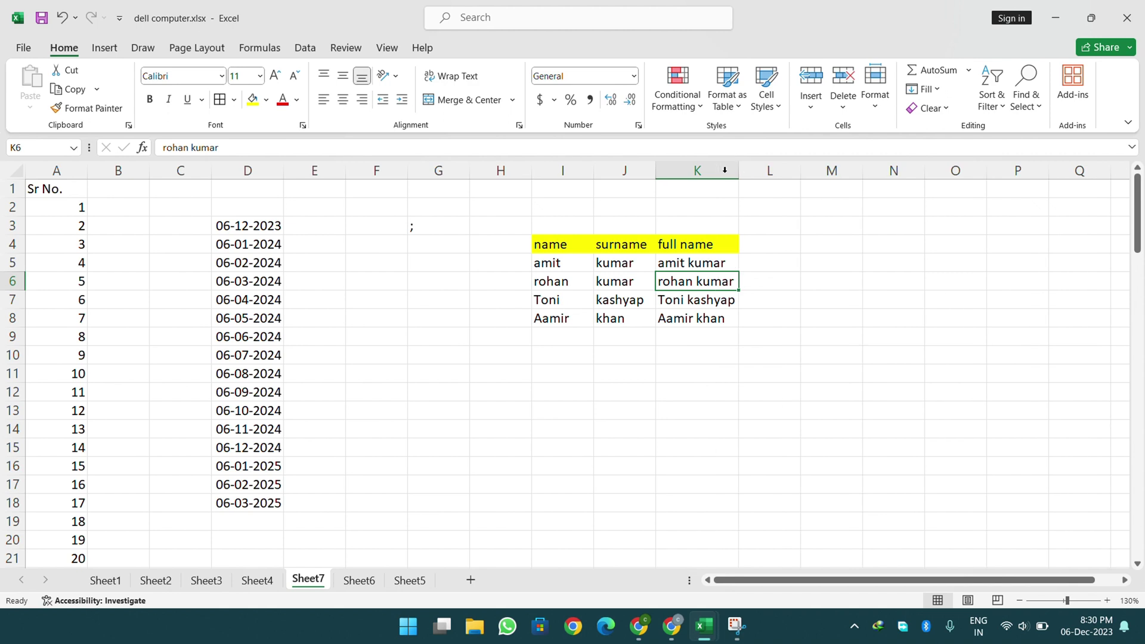
# - Format the name table I4:K8 with red text and borders on every cell
pyautogui.click(924, 89)
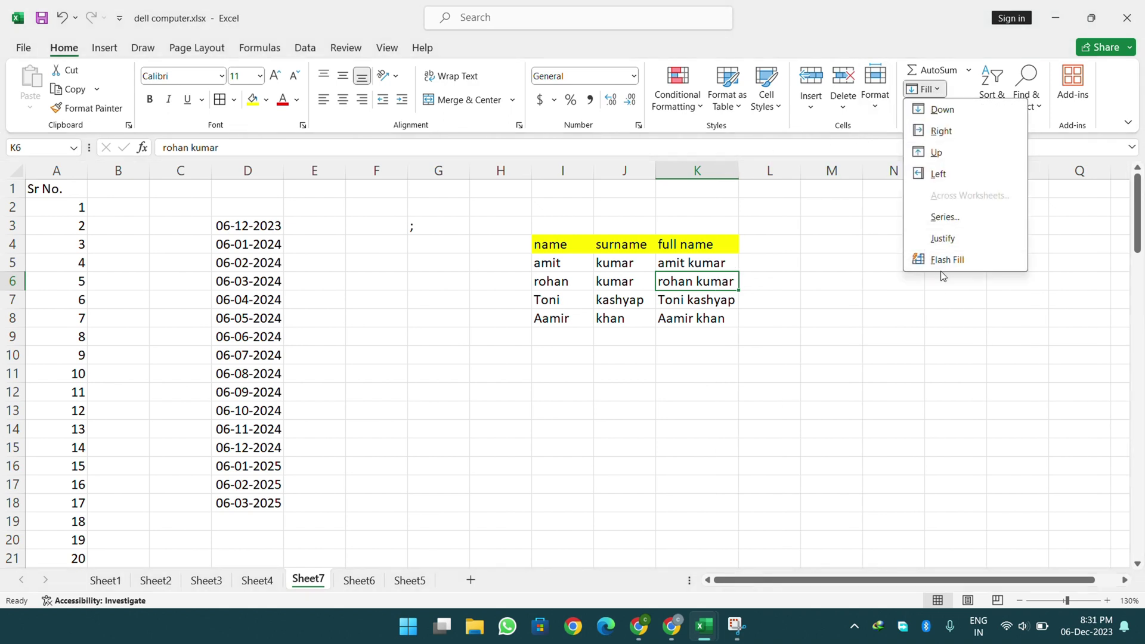
pyautogui.click(915, 316)
pyautogui.click(931, 108)
pyautogui.click(933, 112)
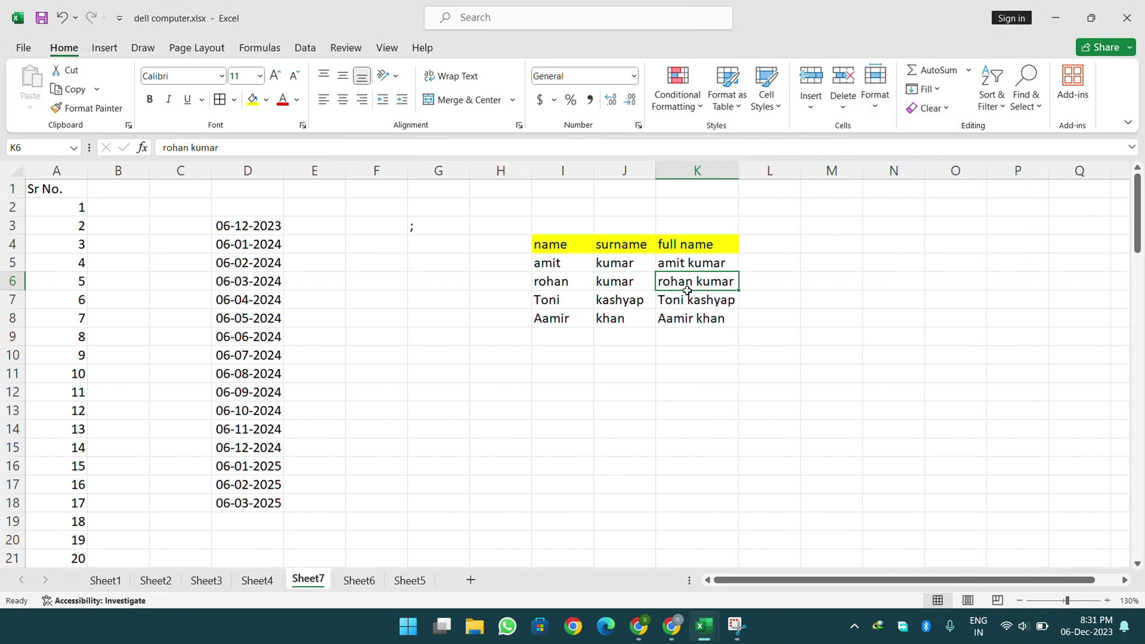
pyautogui.moveTo(561, 245); pyautogui.dragTo(692, 318)
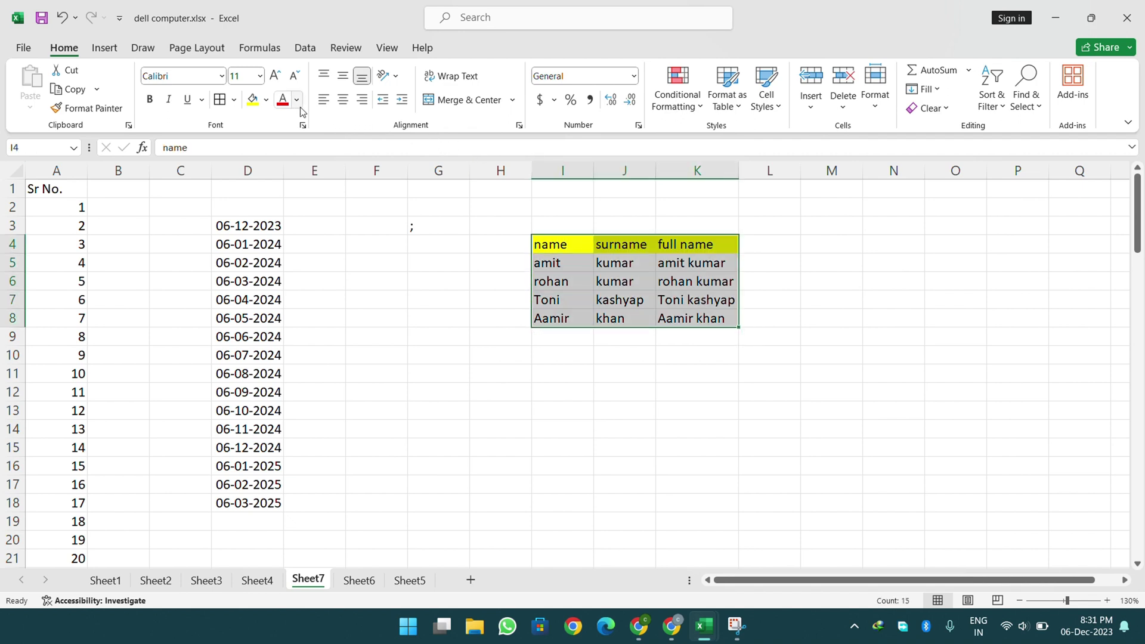
pyautogui.click(285, 102)
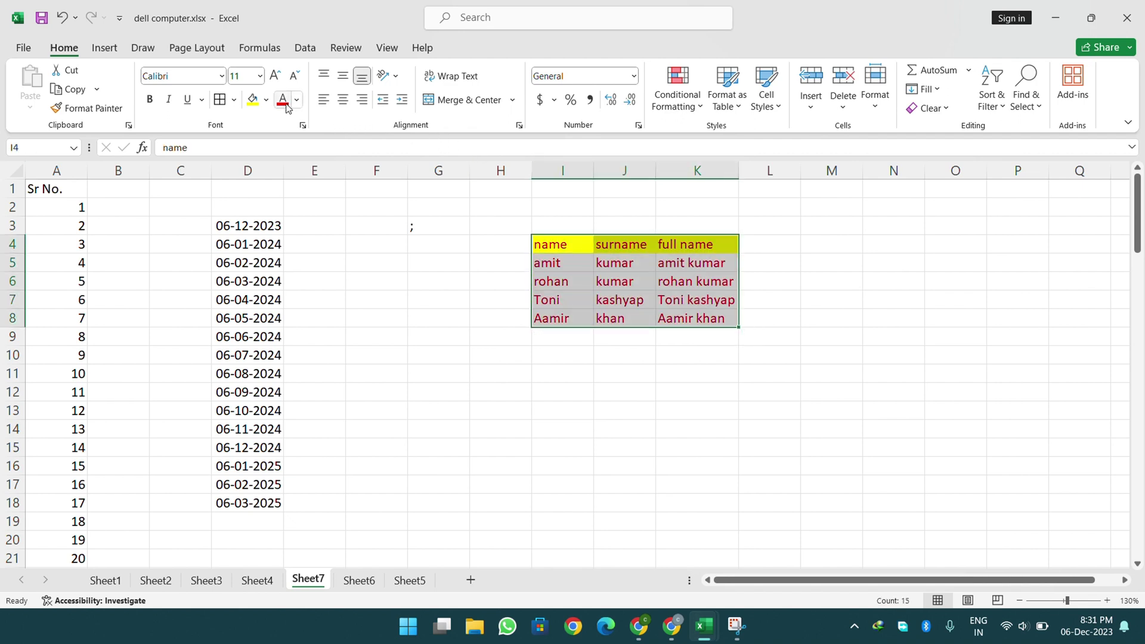
pyautogui.click(226, 100)
pyautogui.click(844, 451)
# - Strip formatting from I4:K8 with Clear Formats, then undo to restore it
pyautogui.moveTo(579, 249); pyautogui.dragTo(699, 310)
pyautogui.click(910, 110)
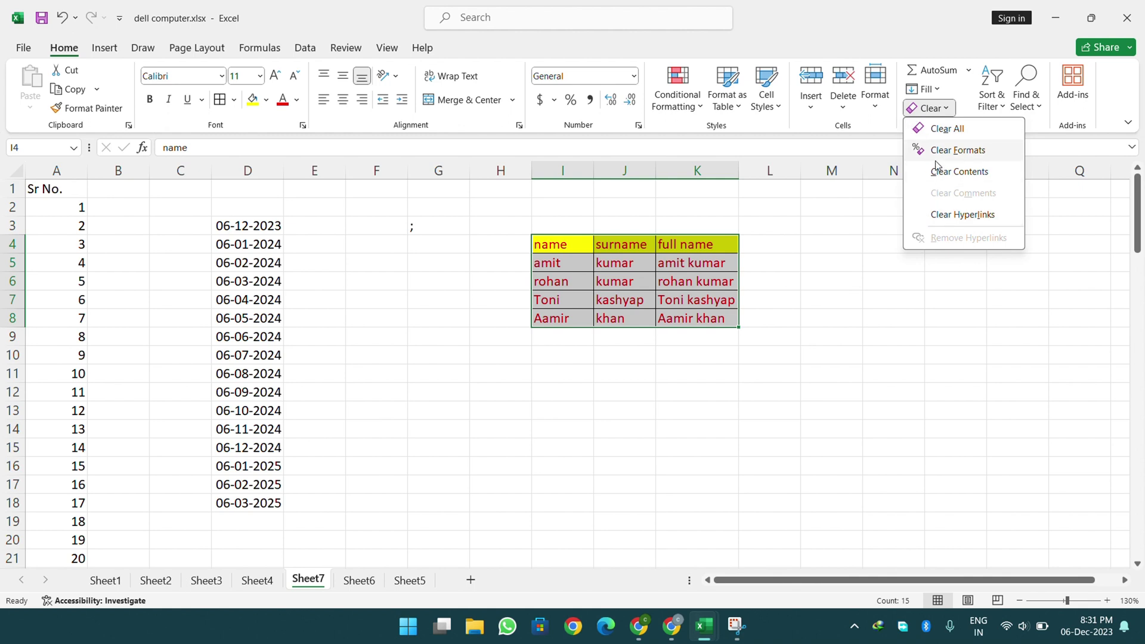
pyautogui.click(954, 152)
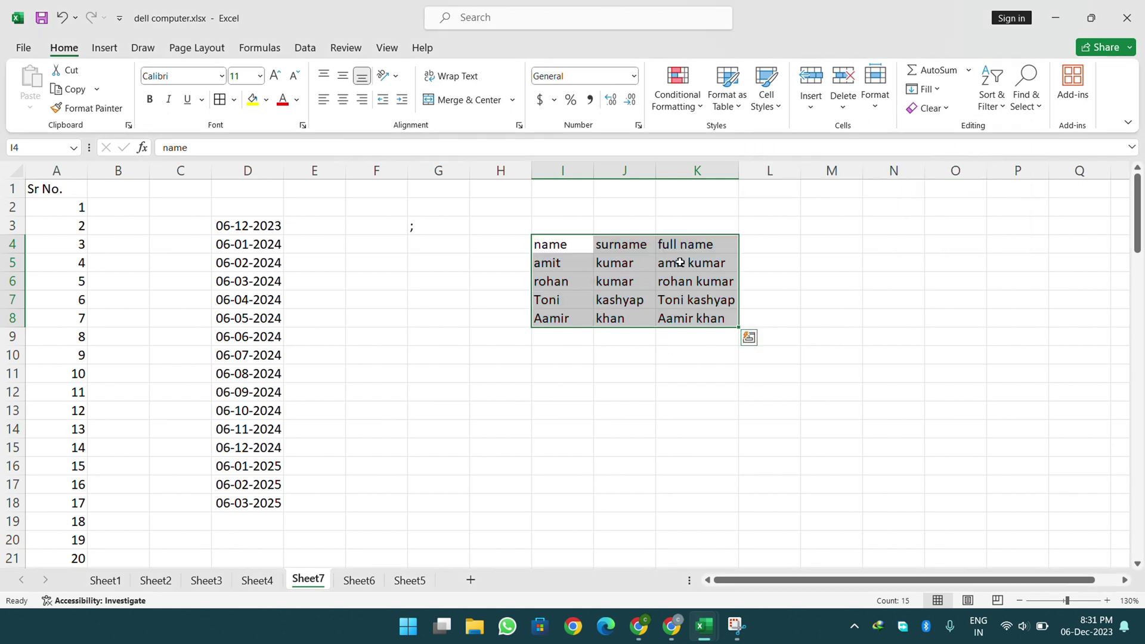
pyautogui.click(65, 19)
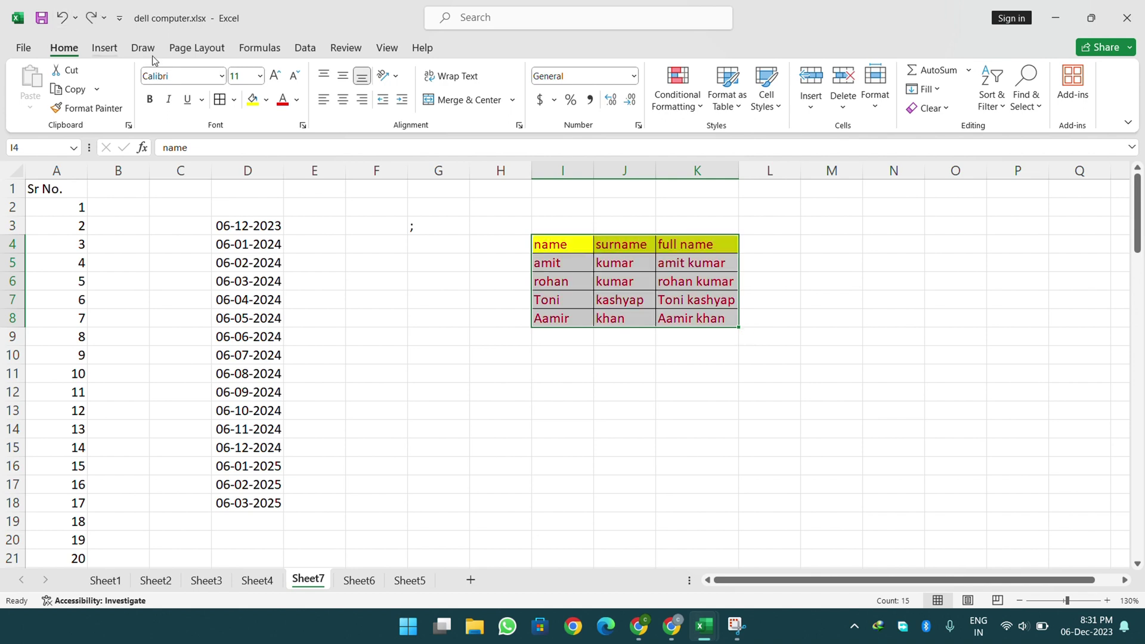
# - Use Clear All on I4:K8, erasing both its text and formatting
pyautogui.click(927, 109)
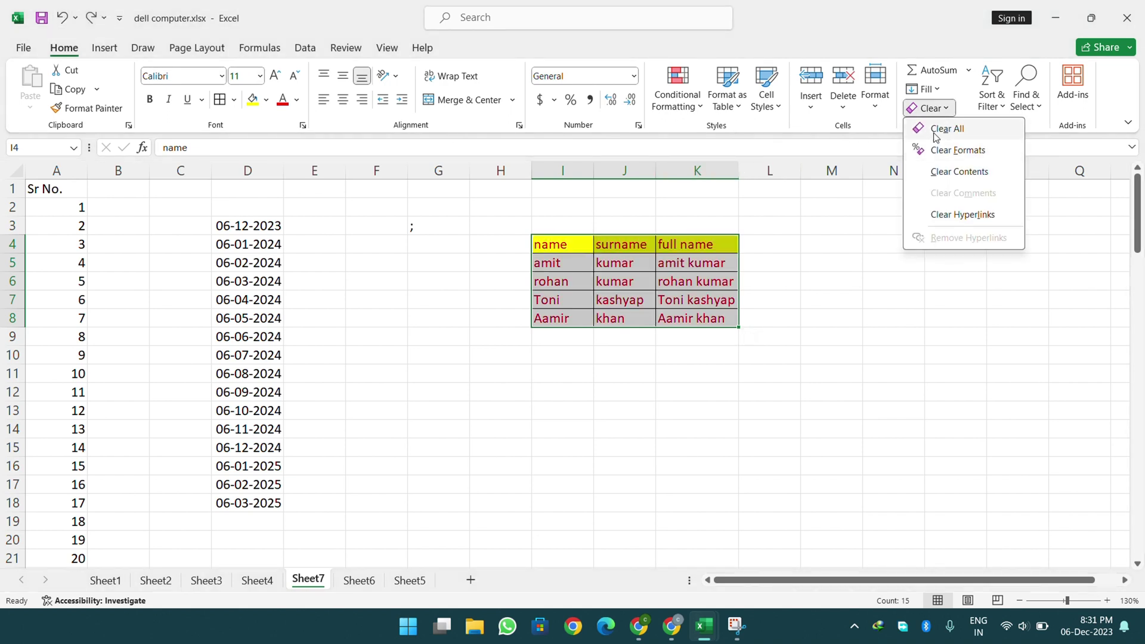
pyautogui.click(935, 133)
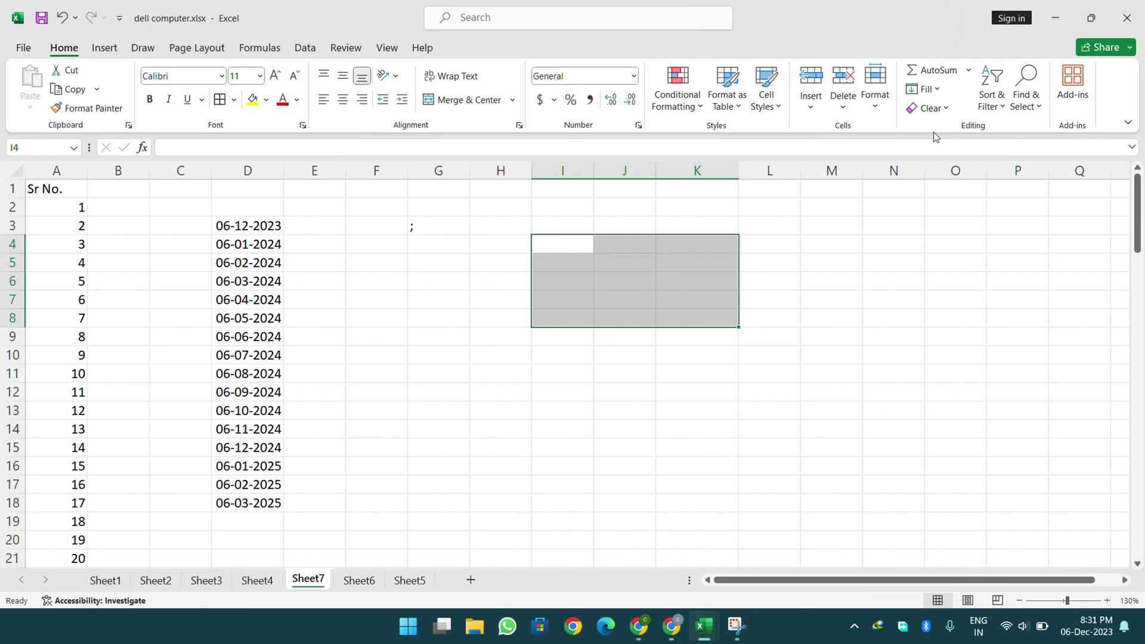
pyautogui.click(991, 98)
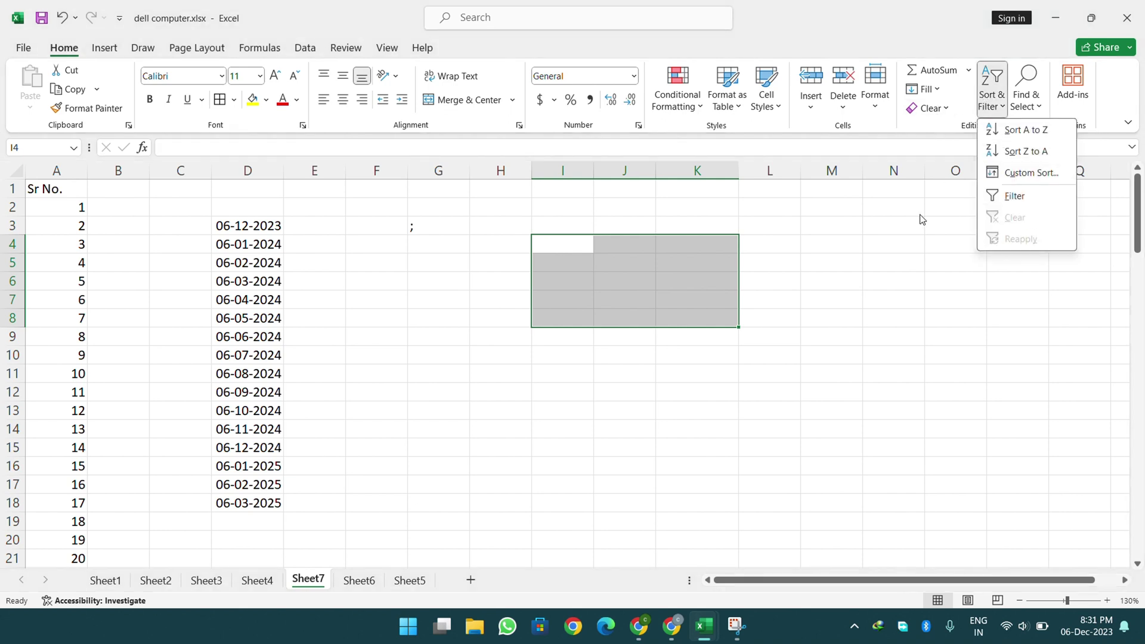
pyautogui.click(921, 219)
pyautogui.click(831, 281)
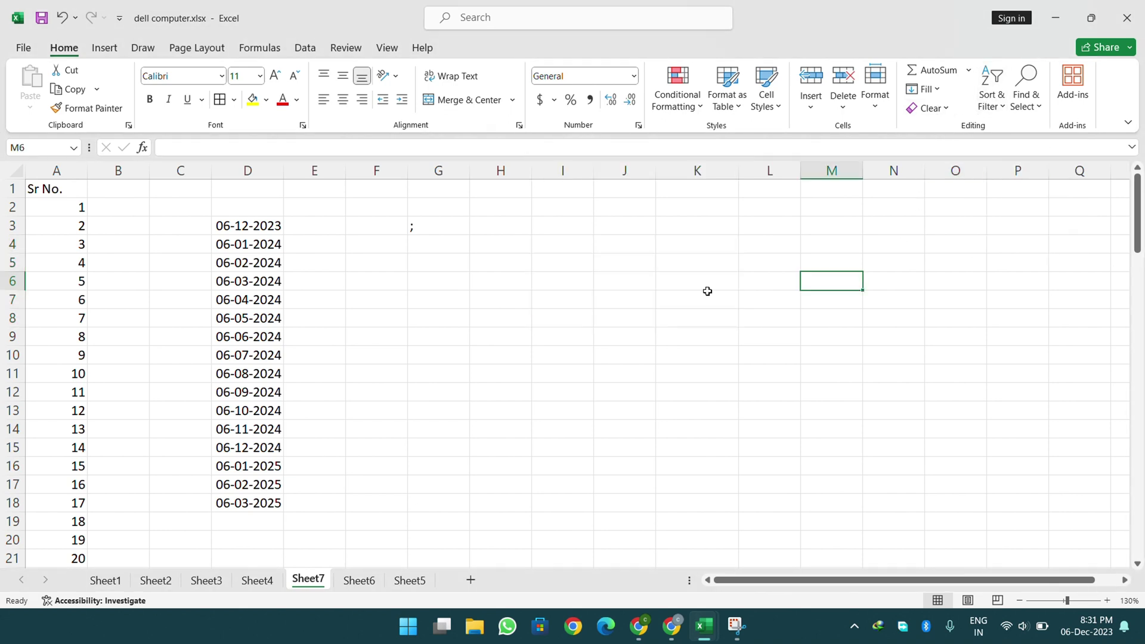
# - Delete the Sr No. heading from cell A1
pyautogui.moveTo(68, 201); pyautogui.dragTo(35, 497)
pyautogui.scroll(4, 35, 497)
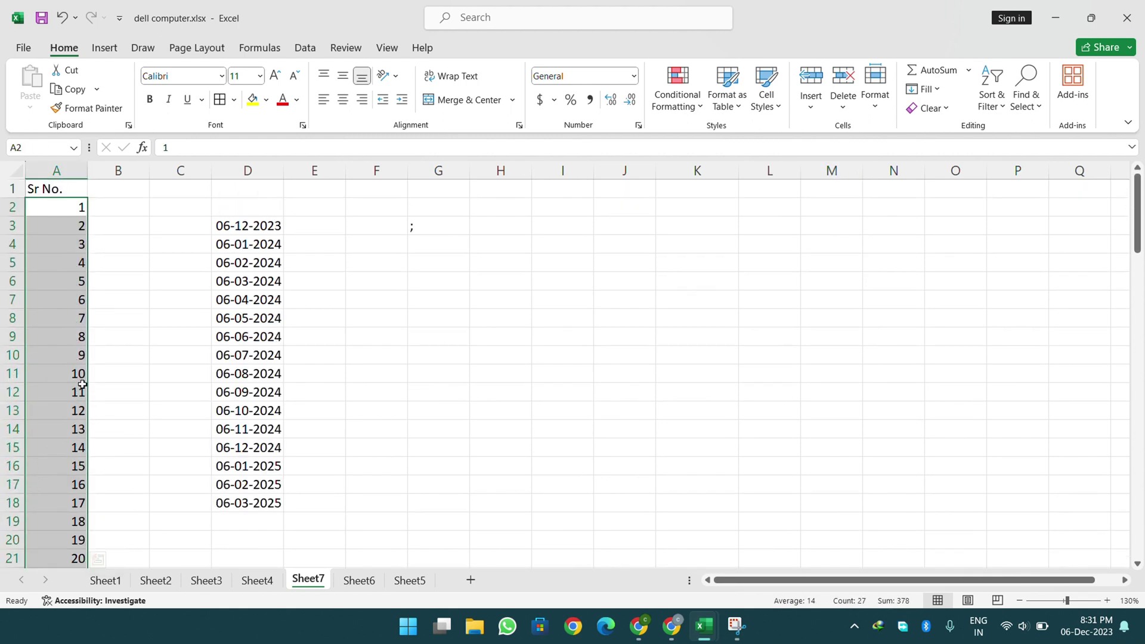
pyautogui.click(60, 172)
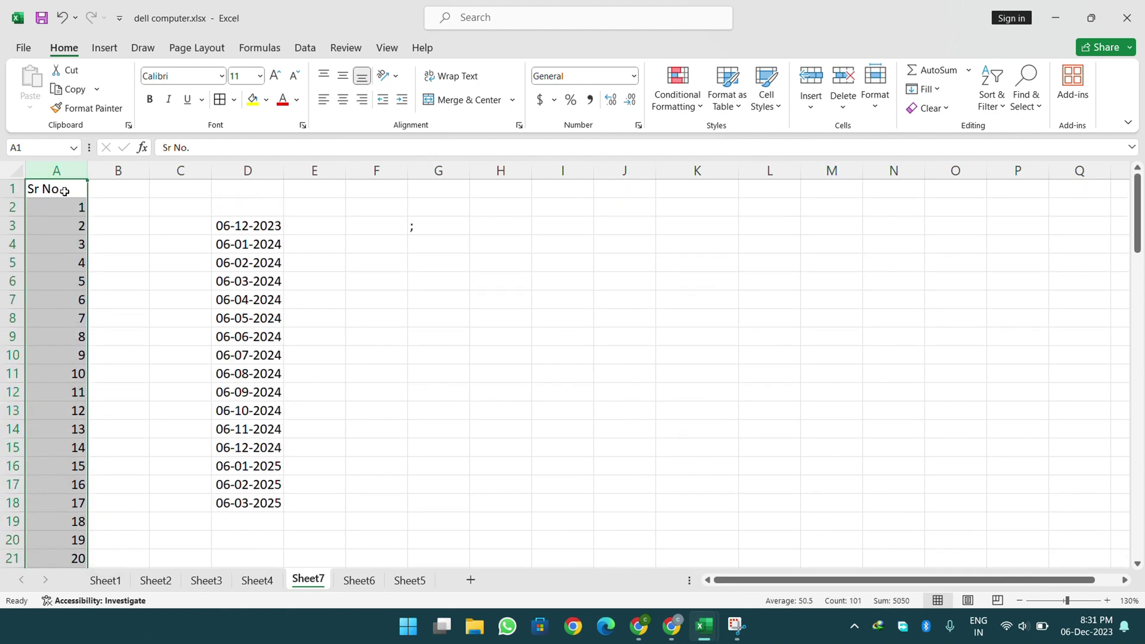
pyautogui.click(63, 189)
pyautogui.press('Delete')
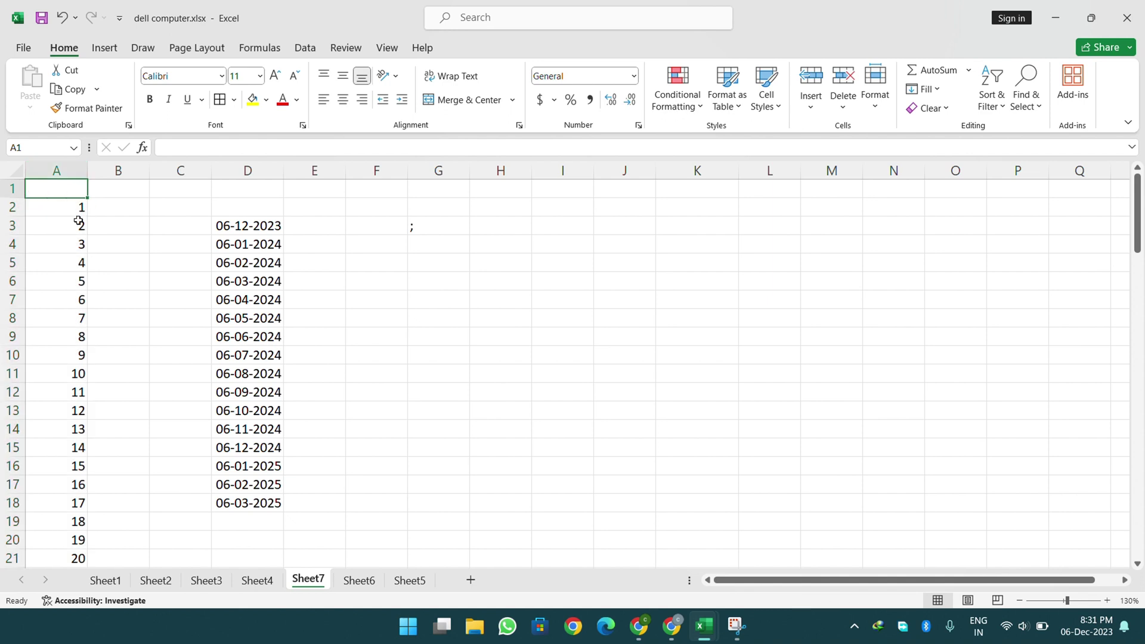
# - Sort column A smallest to largest, then largest to smallest so 100 sits in A1
pyautogui.click(77, 221)
pyautogui.click(70, 172)
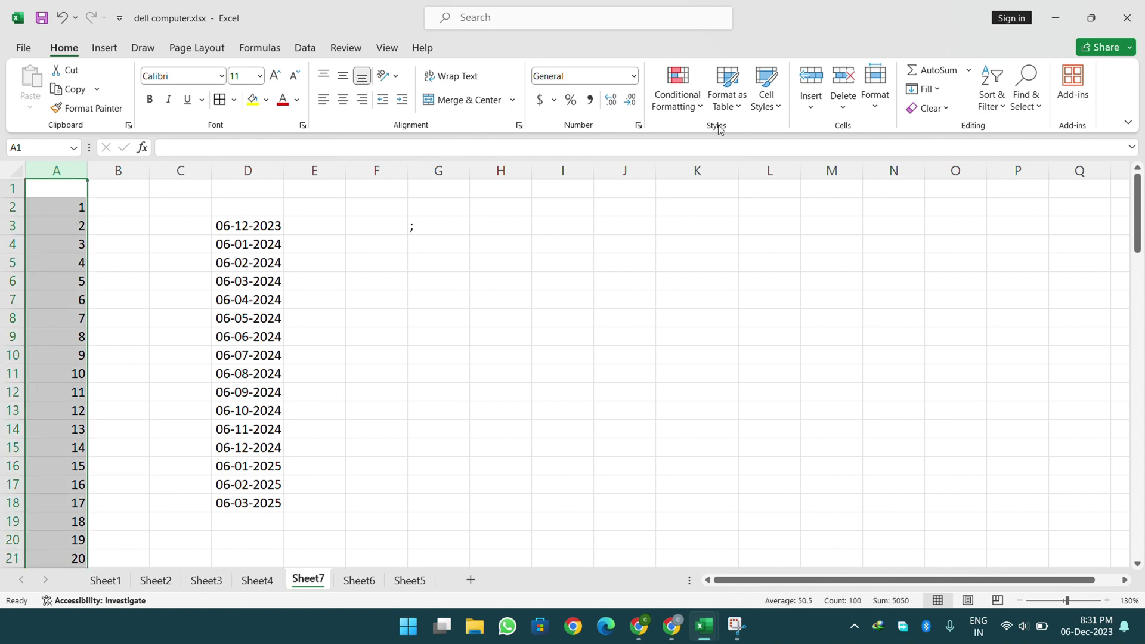
pyautogui.click(980, 98)
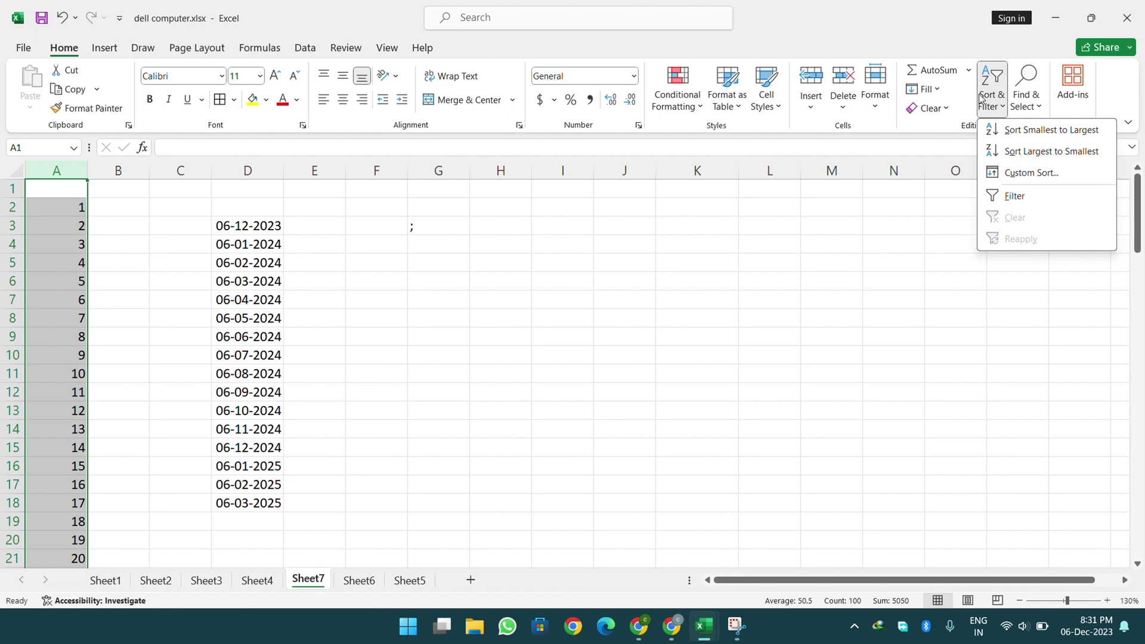
pyautogui.click(1027, 142)
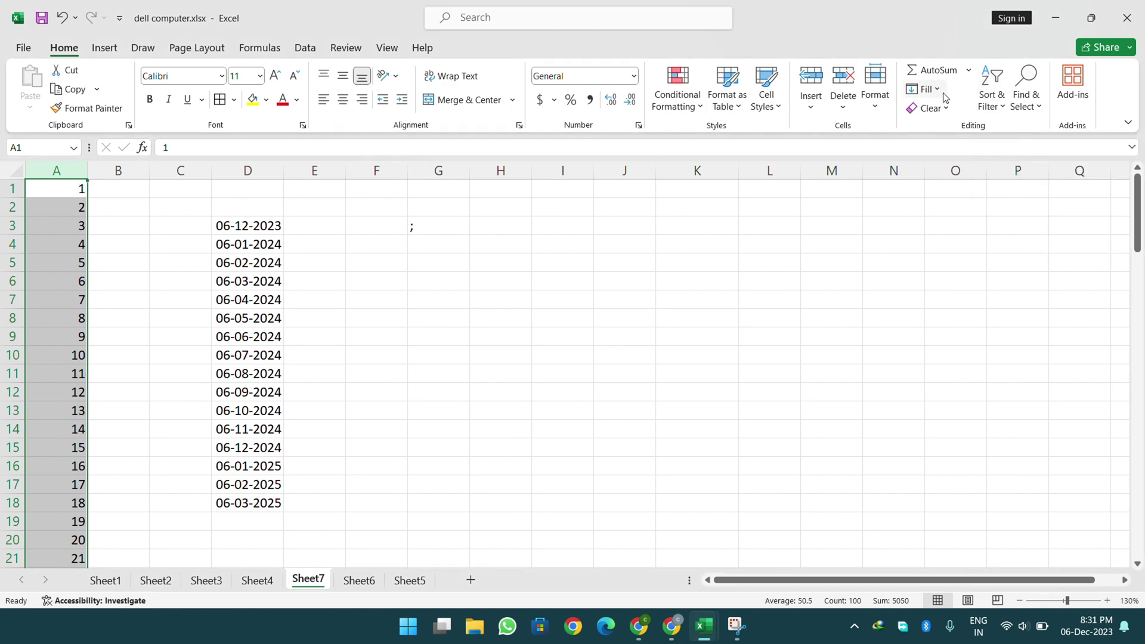
pyautogui.click(992, 95)
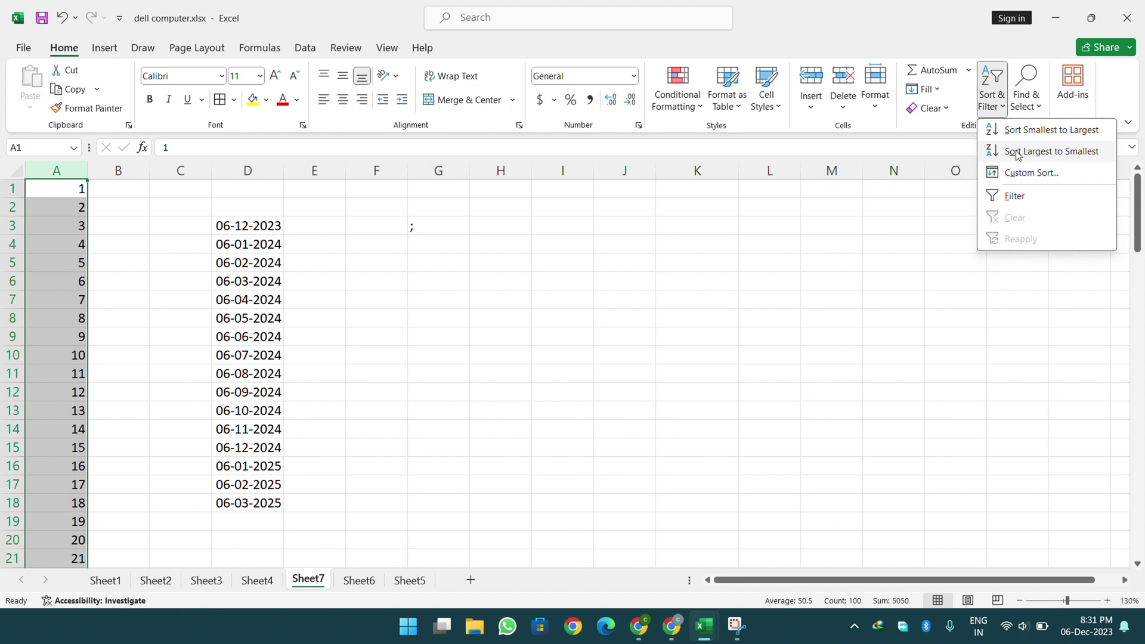
pyautogui.click(1018, 153)
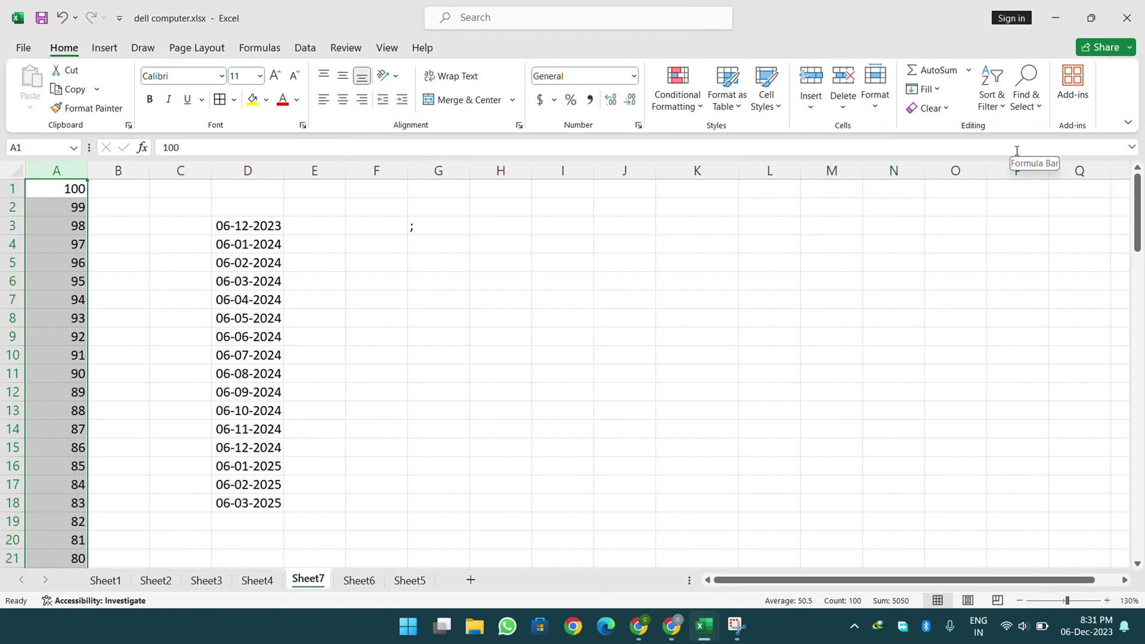
pyautogui.click(522, 264)
pyautogui.click(178, 195)
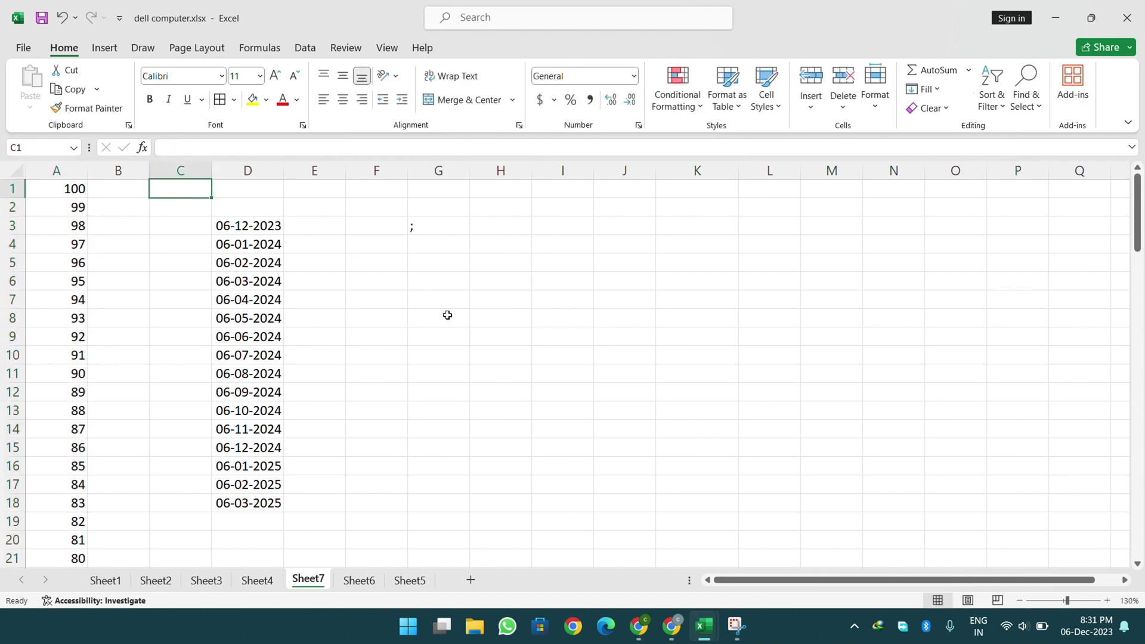
# - Enter a and b in I4:I5, then z in I3 above them
pyautogui.click(588, 237)
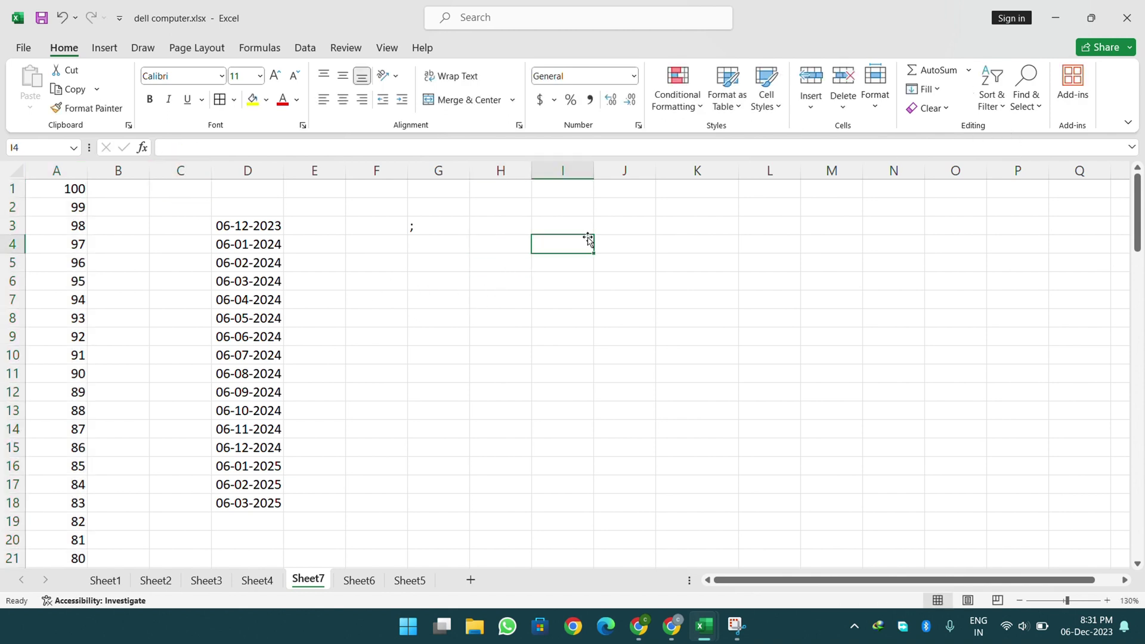
pyautogui.write('a')
pyautogui.press('Return')
pyautogui.write('b')
pyautogui.press('Return')
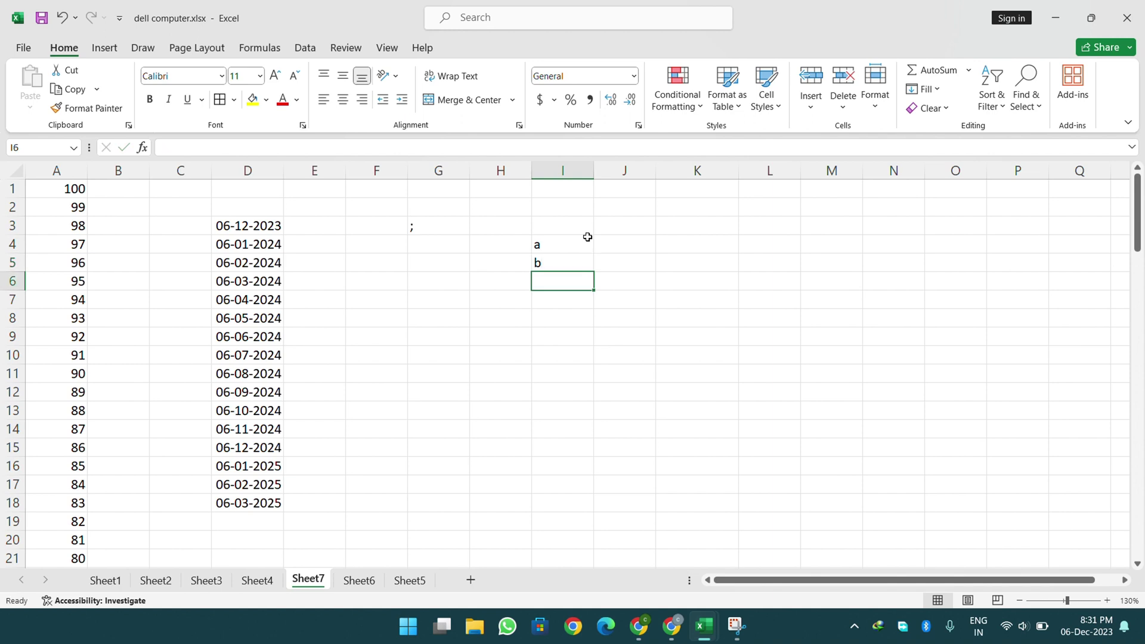
pyautogui.press('Up')
pyautogui.press('Up')
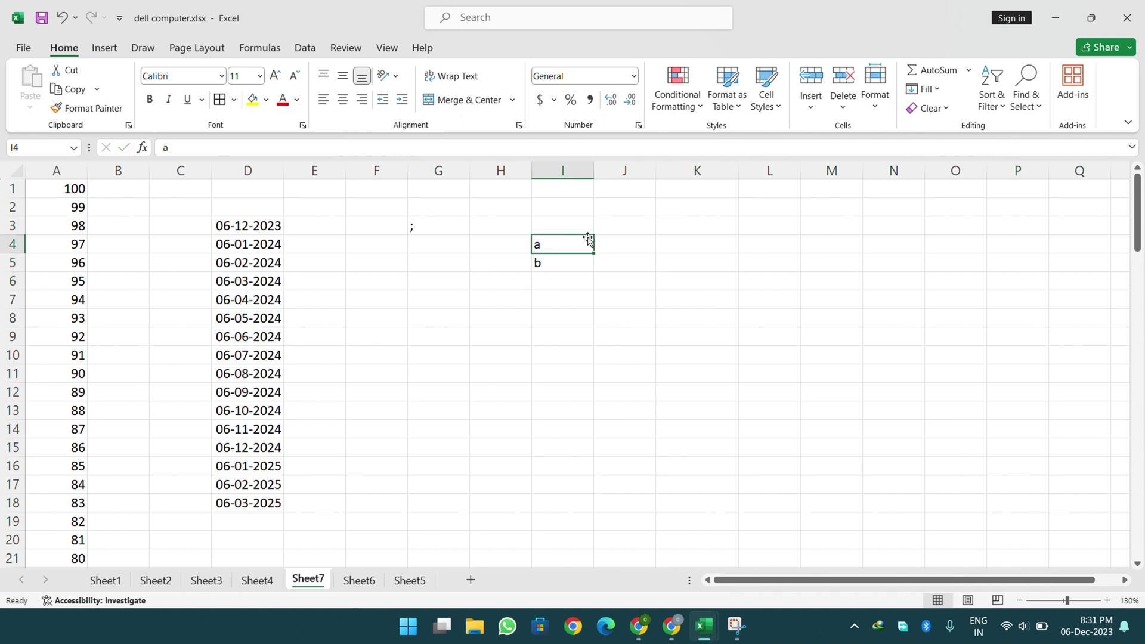
pyautogui.press('Up')
pyautogui.write('z')
pyautogui.press('Return')
pyautogui.press('Return')
pyautogui.press('Return')
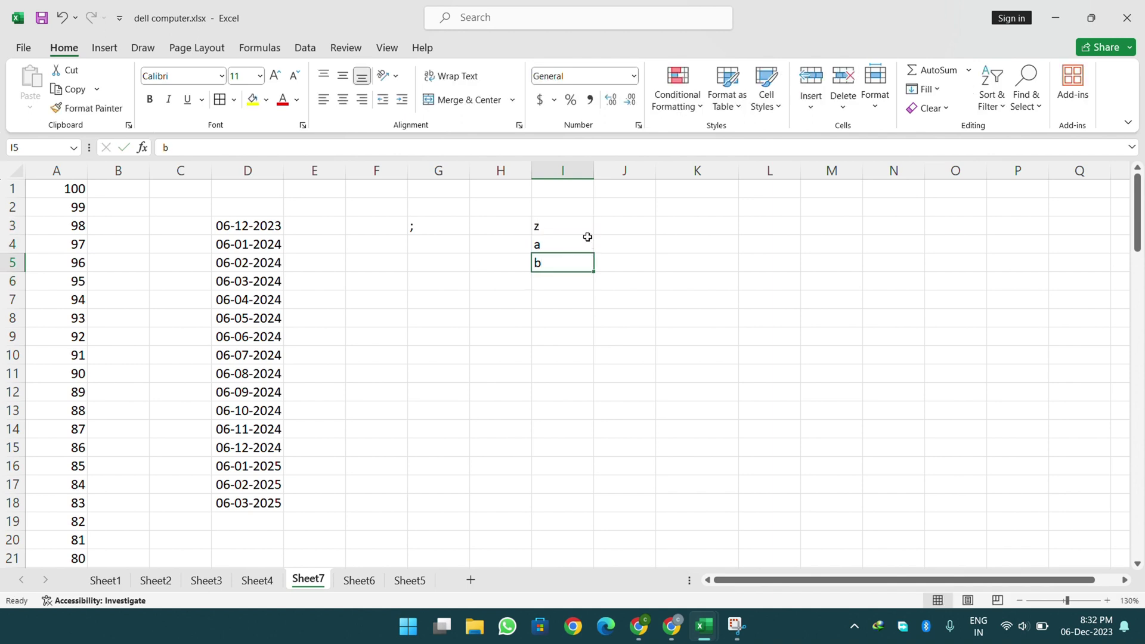
# - Add the letters n, b, y, y down I6:I9
pyautogui.write('n')
pyautogui.press('Return')
pyautogui.write('b')
pyautogui.press('Return')
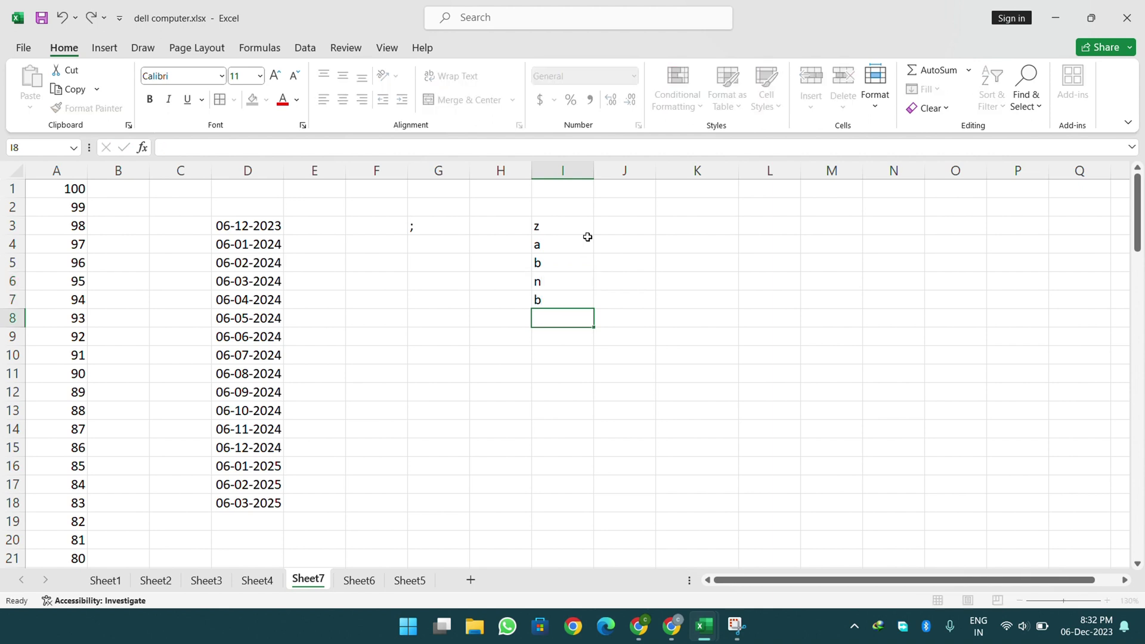
pyautogui.write('y')
pyautogui.press('Return')
pyautogui.write('y')
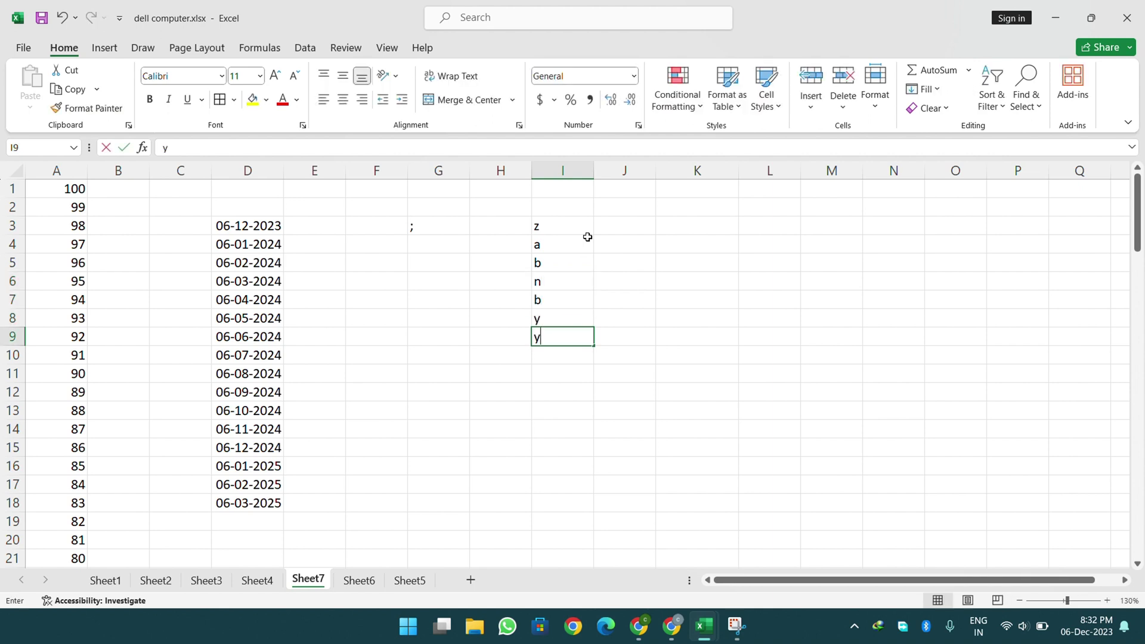
pyautogui.press('Return')
# - Finish the list with z in I10 and a in I11
pyautogui.write('z')
pyautogui.press('Return')
pyautogui.write('a')
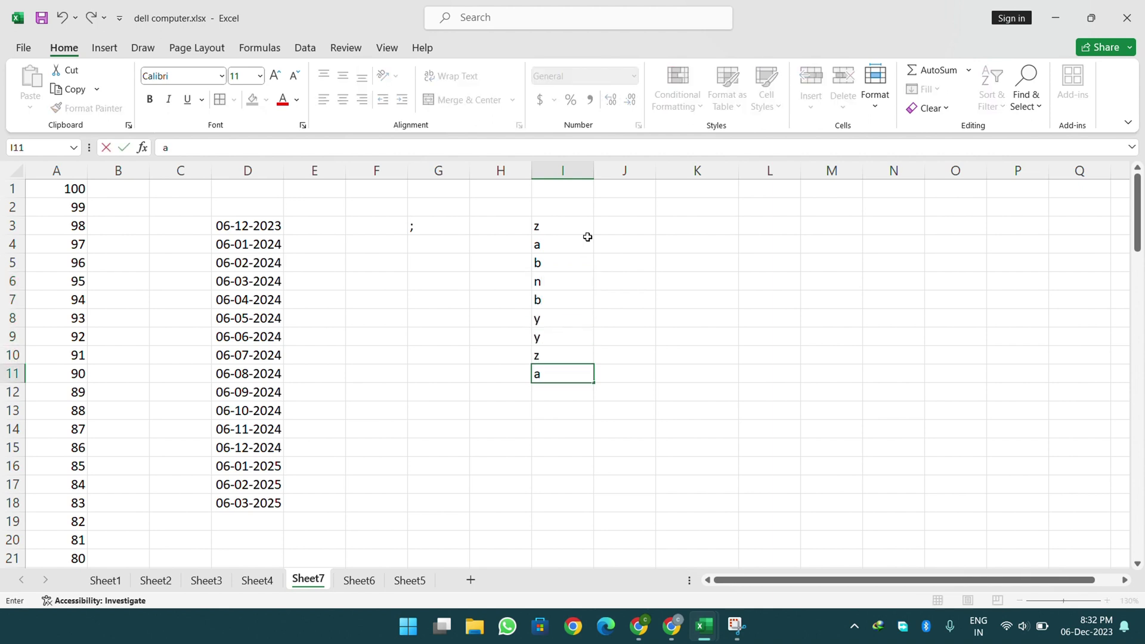
# - Sort I3:I11 A to Z, then Z to A, and undo to restore the original order
pyautogui.moveTo(576, 224); pyautogui.dragTo(578, 373)
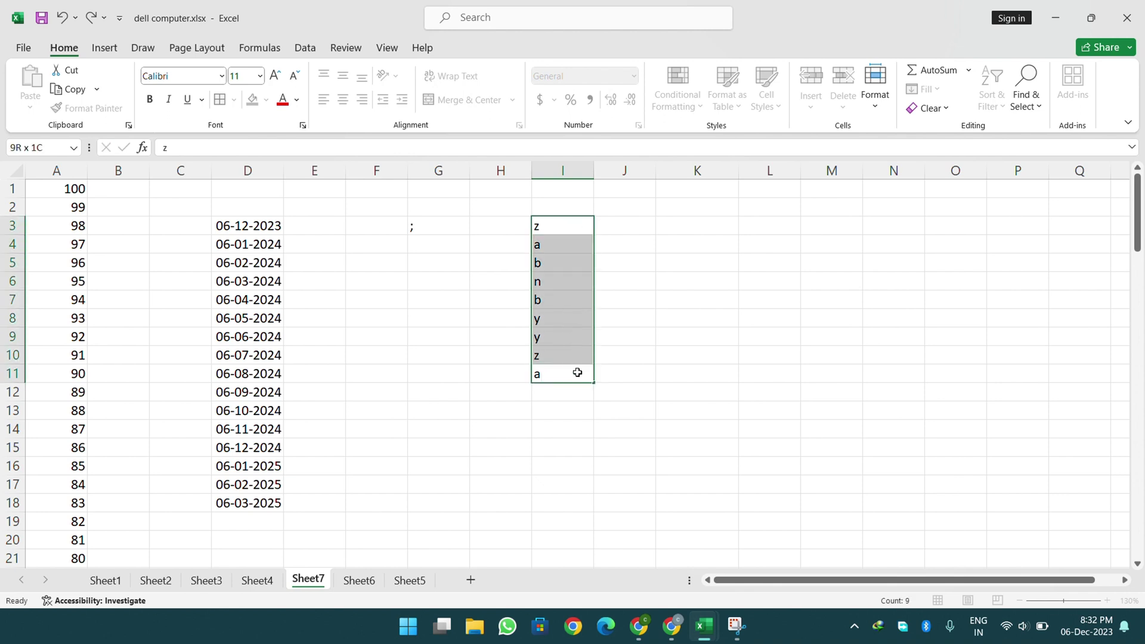
pyautogui.click(992, 89)
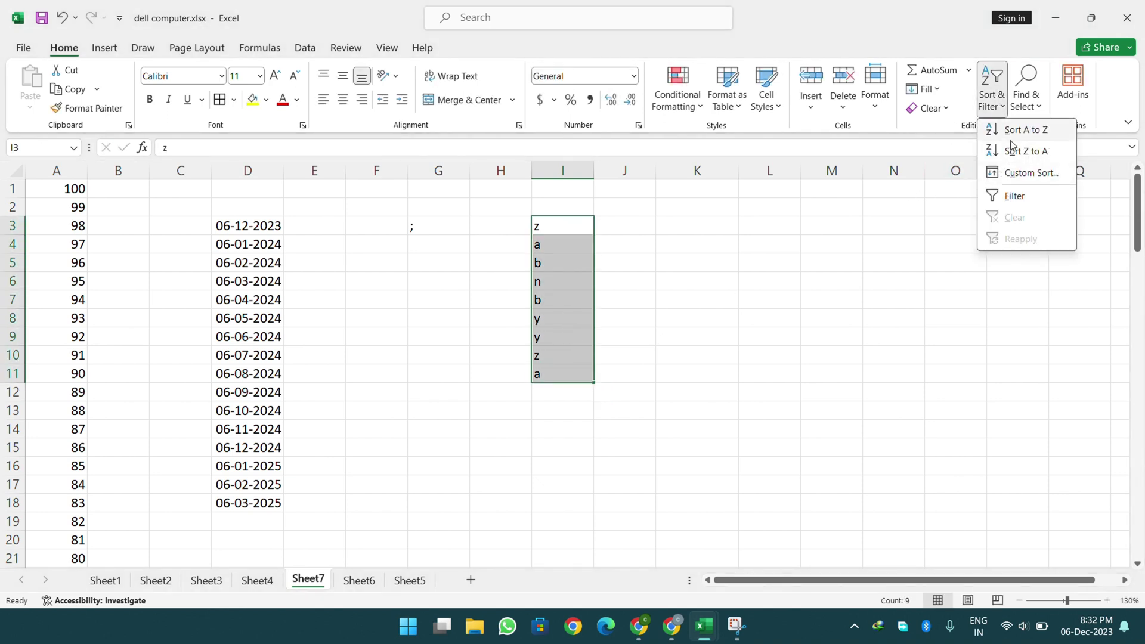
pyautogui.click(1012, 138)
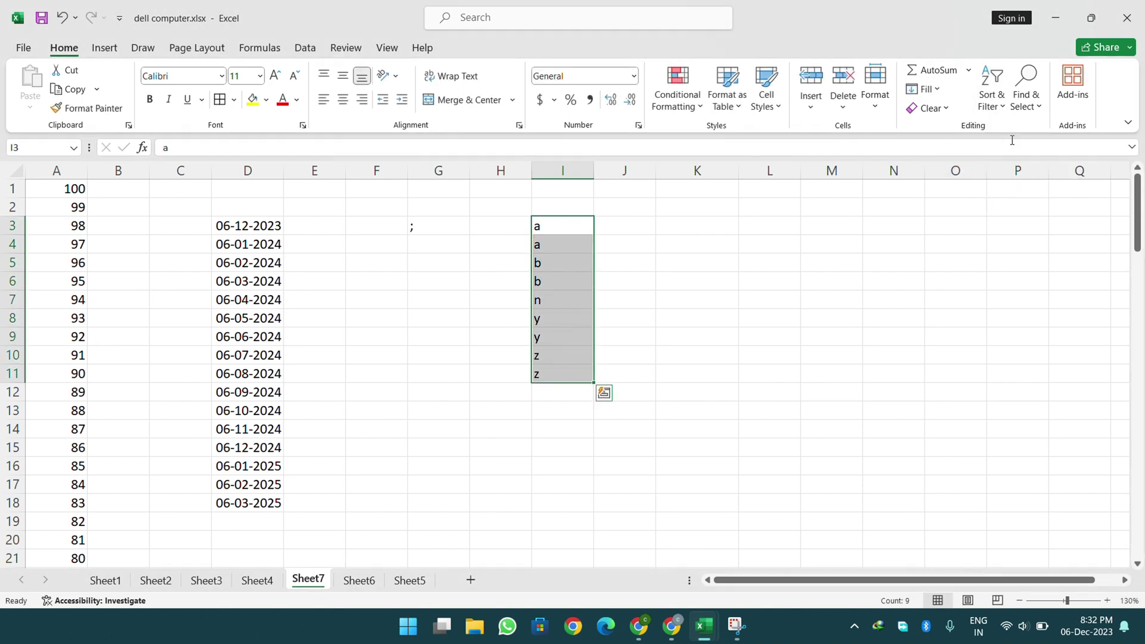
pyautogui.click(992, 89)
pyautogui.click(1027, 150)
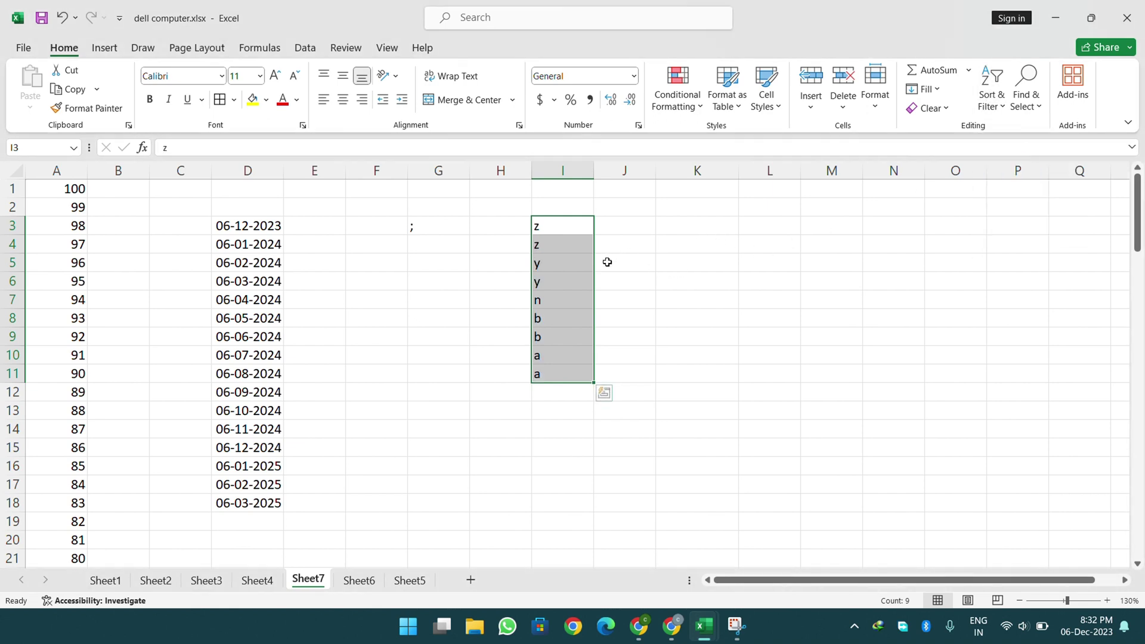
pyautogui.click(61, 18)
pyautogui.click(61, 18)
pyautogui.click(1005, 111)
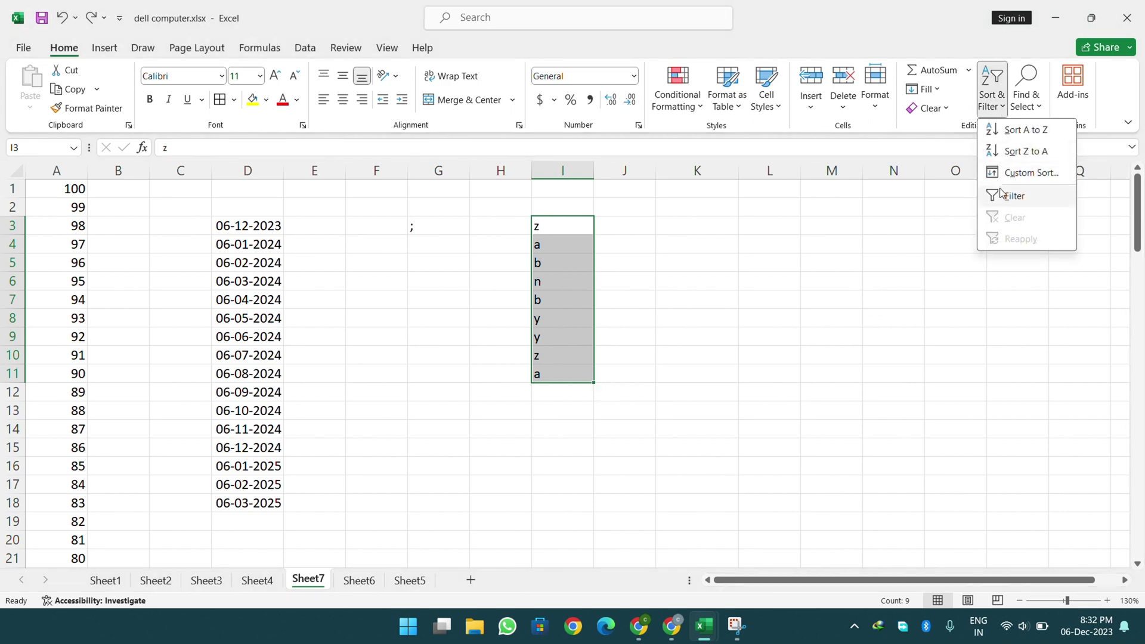
pyautogui.click(763, 250)
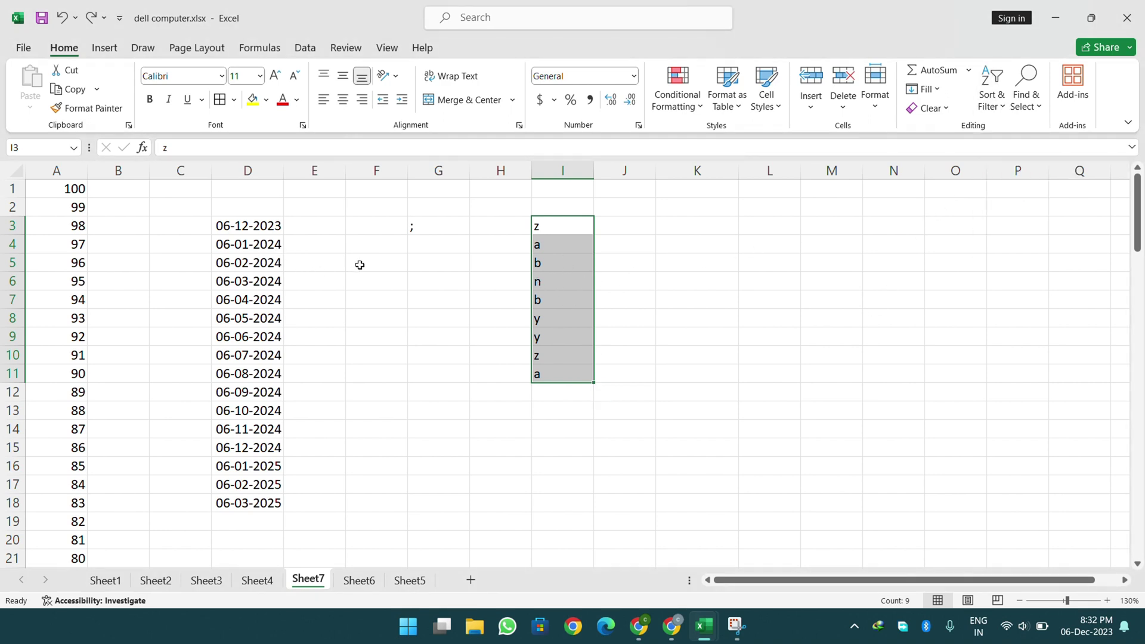
# - On Sheet6, turn on filtering for the Name and Mobile Number table
pyautogui.click(257, 580)
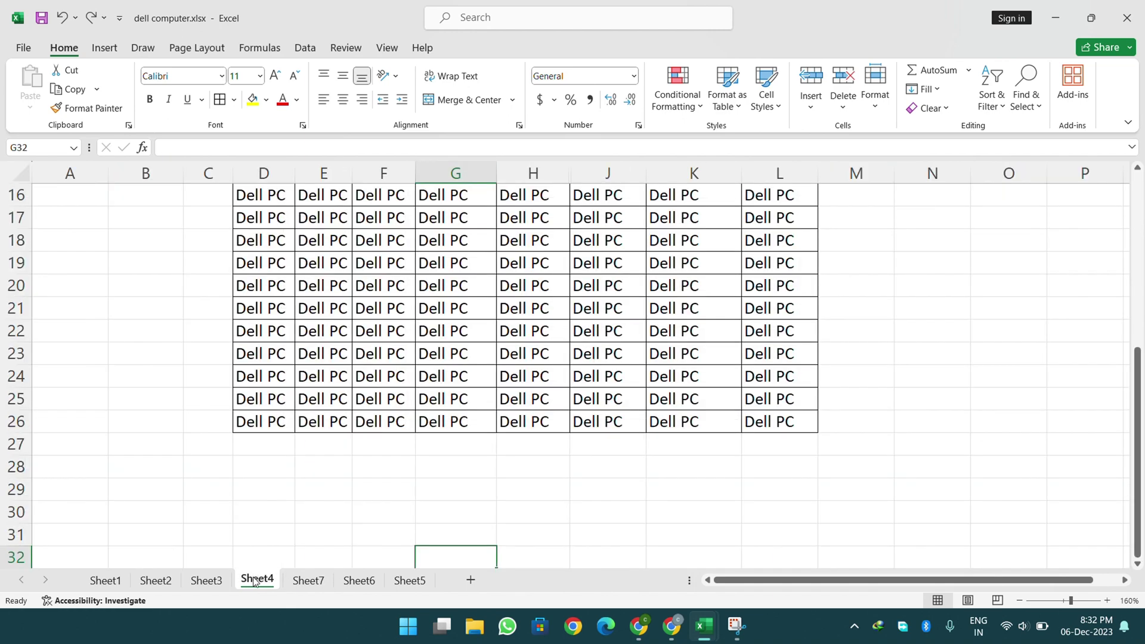
pyautogui.click(222, 585)
pyautogui.click(162, 585)
pyautogui.click(115, 584)
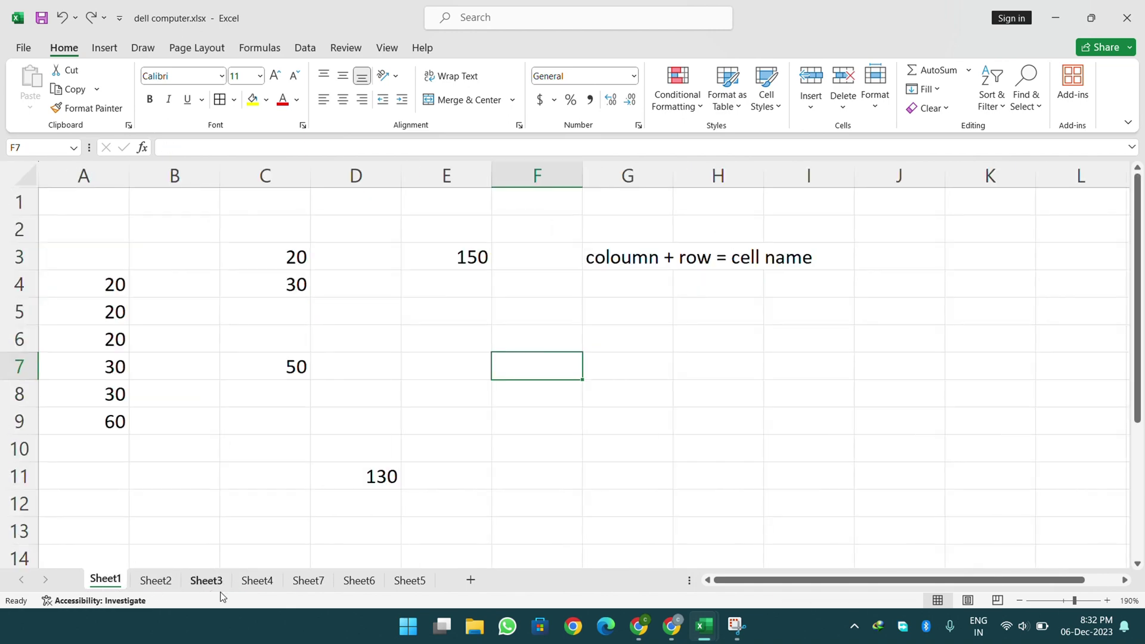
pyautogui.click(308, 582)
pyautogui.click(362, 582)
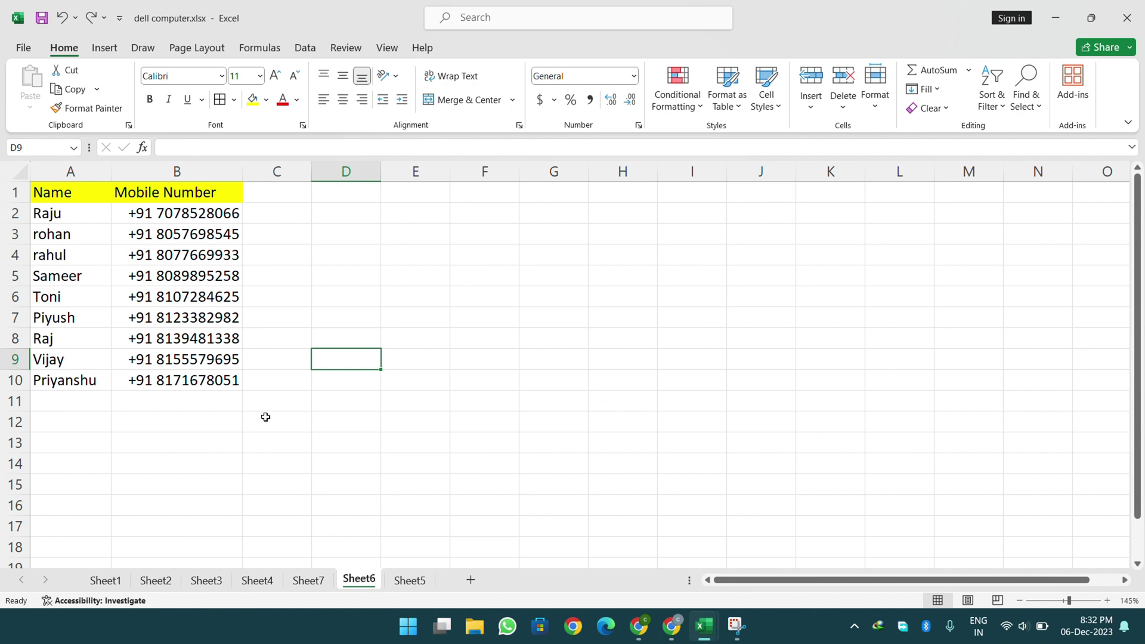
pyautogui.moveTo(90, 192); pyautogui.dragTo(235, 378)
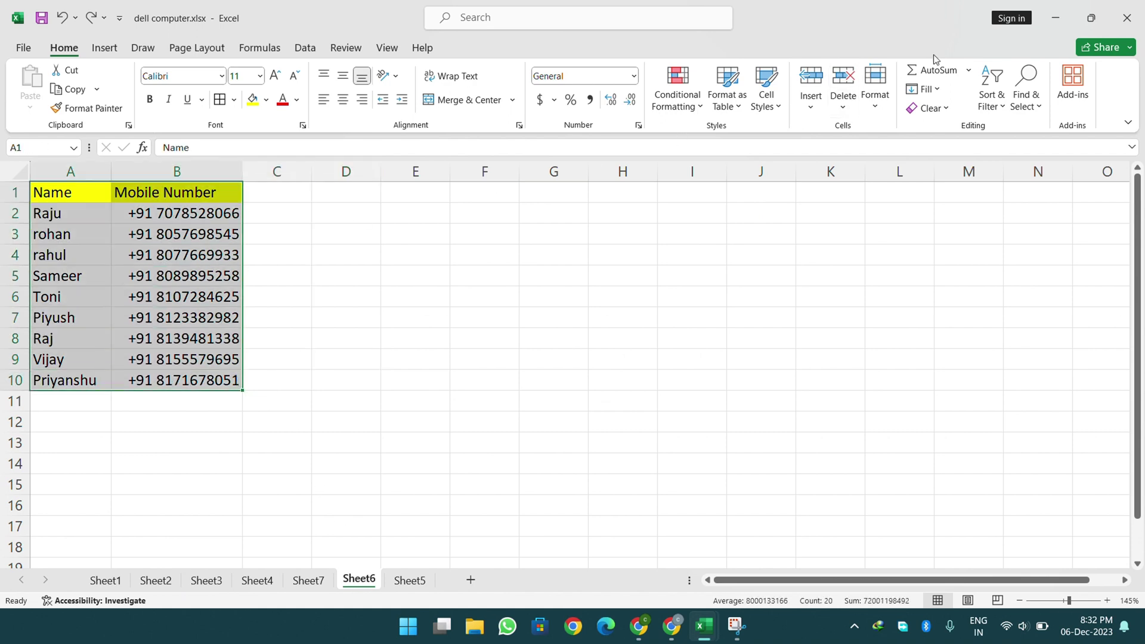
pyautogui.click(990, 87)
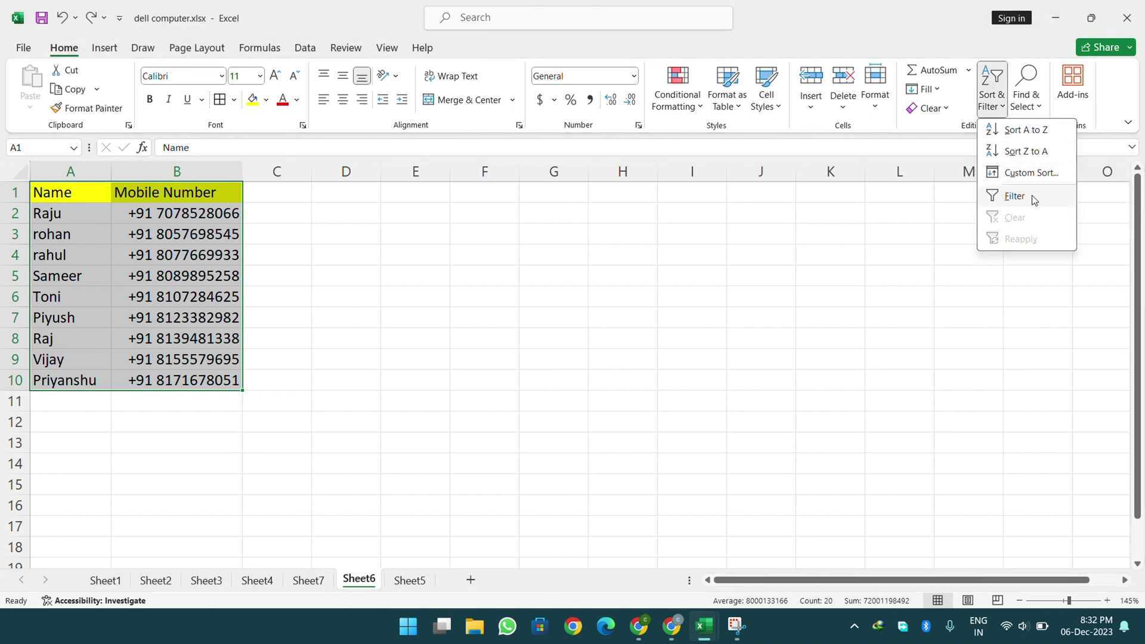
pyautogui.click(1015, 196)
pyautogui.click(401, 364)
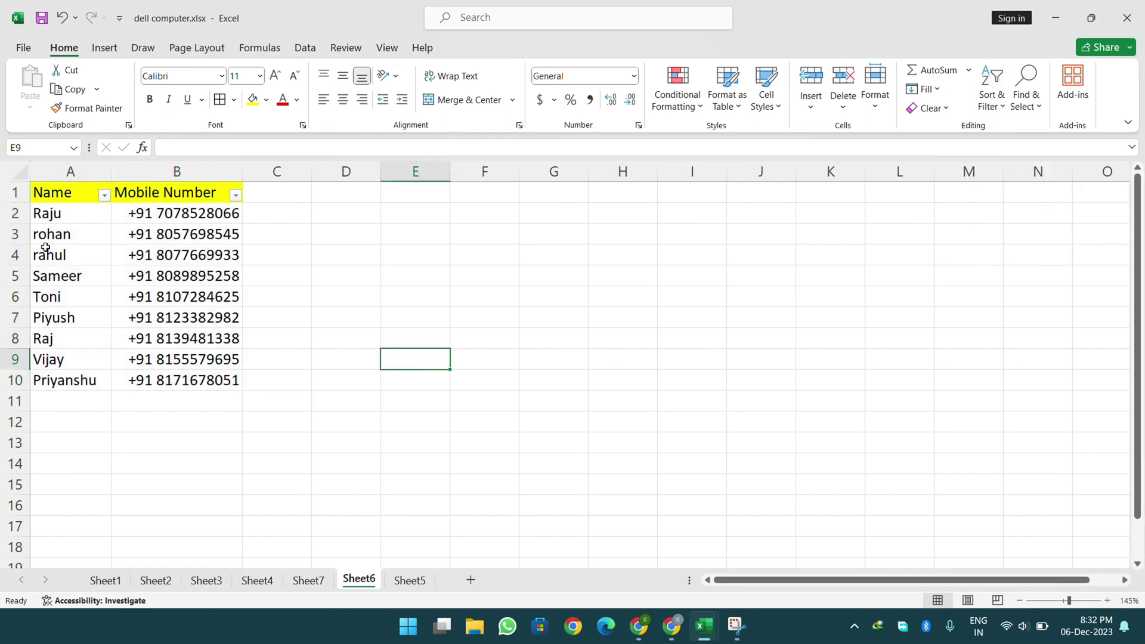
# - Filter the Name column to show only rahul
pyautogui.click(107, 202)
pyautogui.click(106, 202)
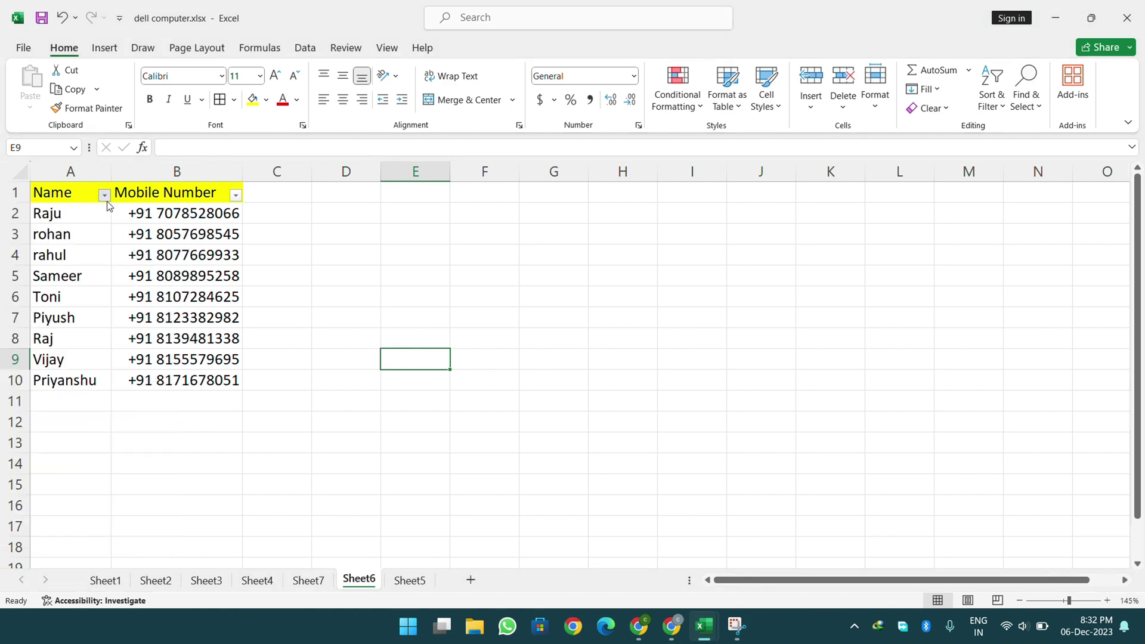
pyautogui.click(105, 196)
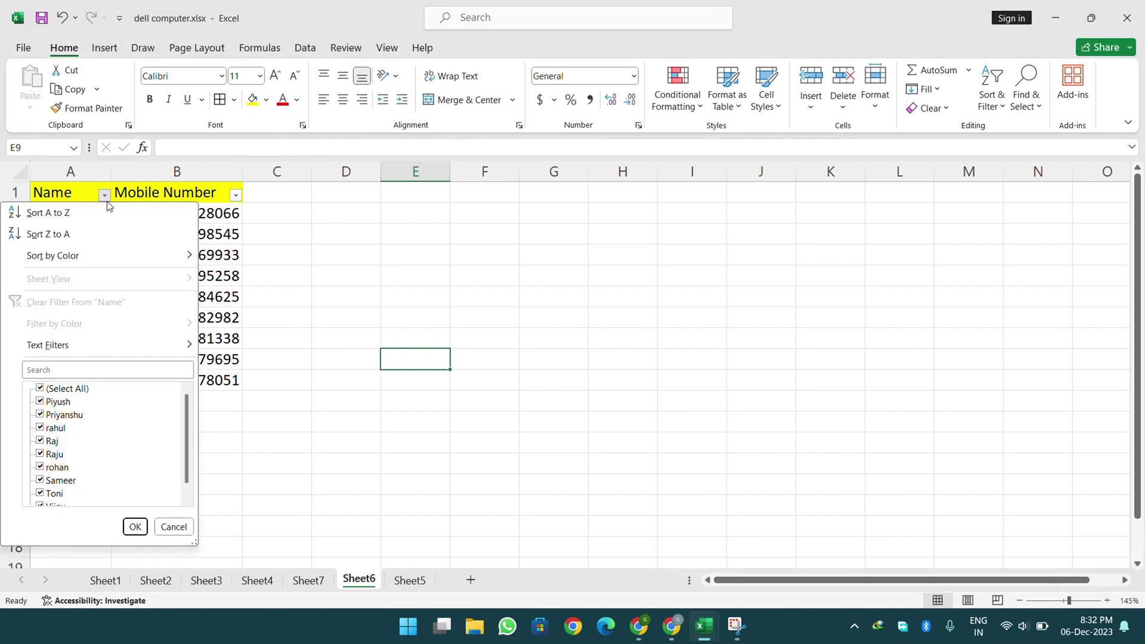
pyautogui.click(104, 195)
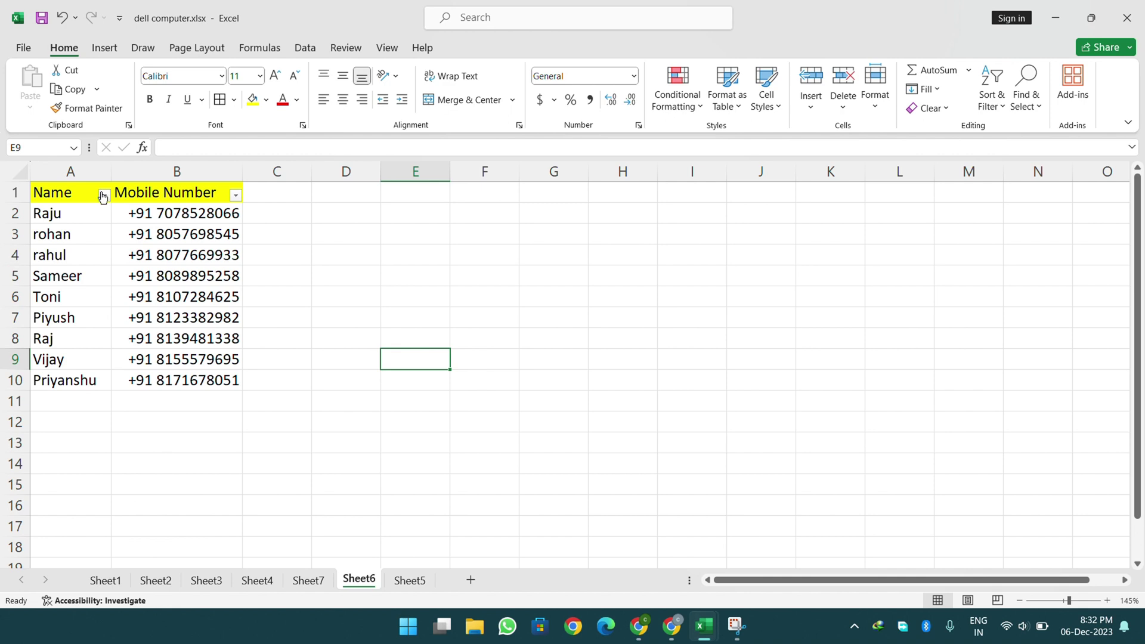
pyautogui.click(103, 197)
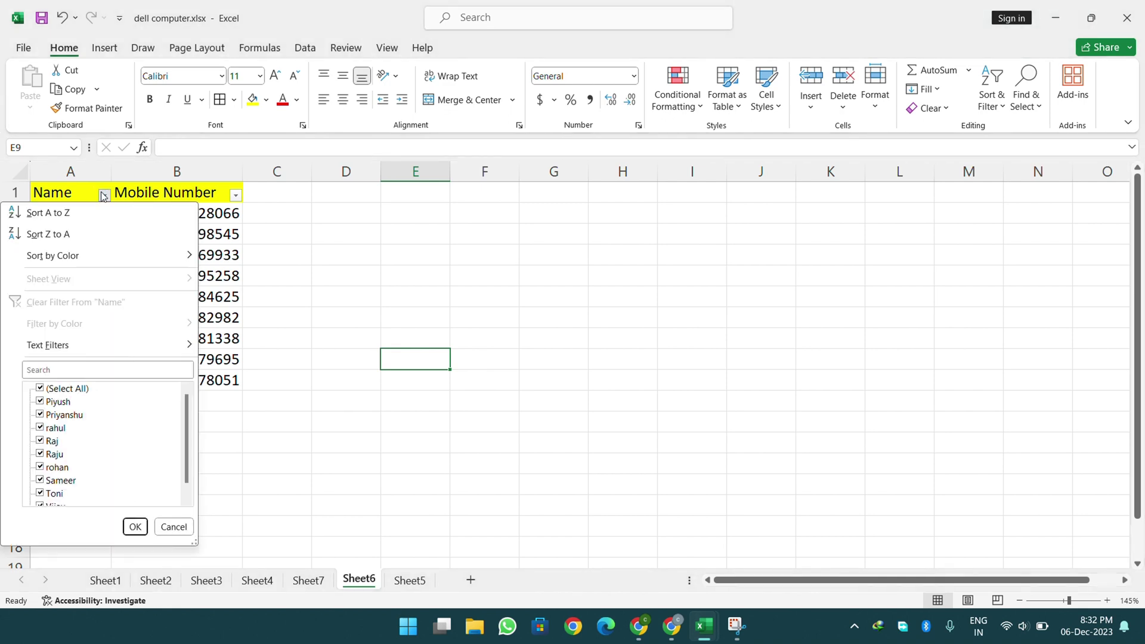
pyautogui.click(39, 389)
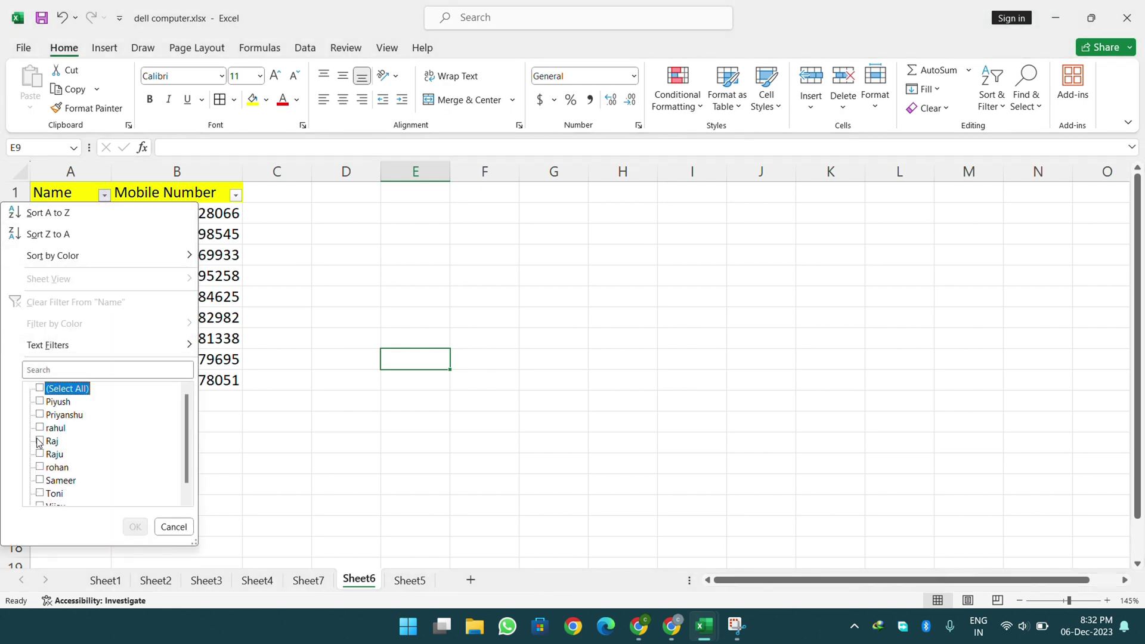
pyautogui.click(40, 428)
pyautogui.click(135, 526)
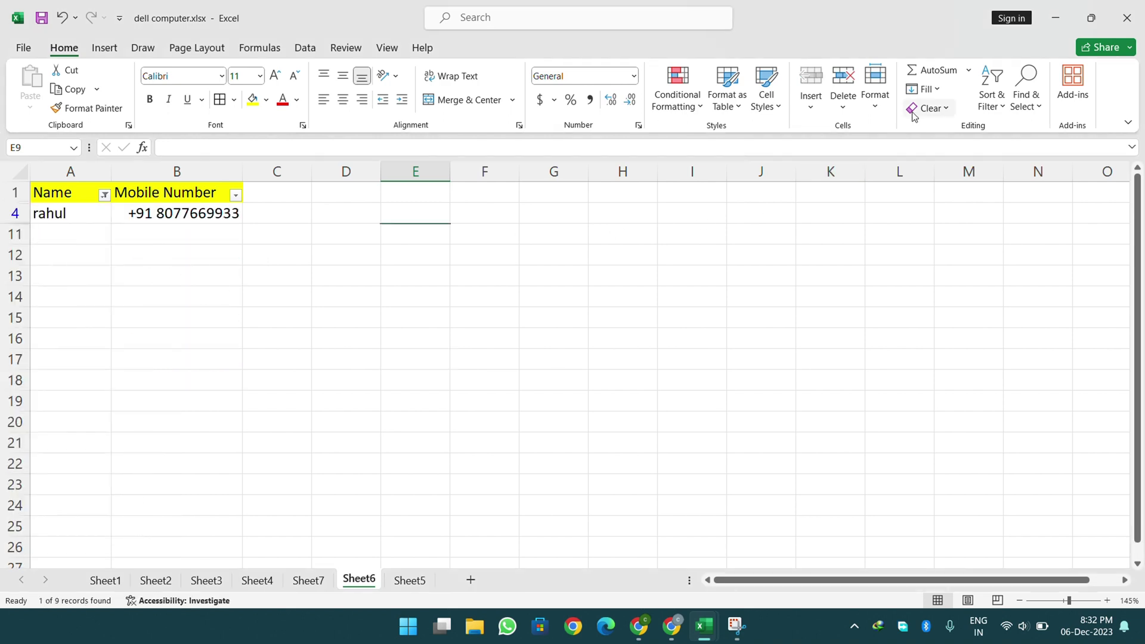
# - Clear the Name filter so all nine rows show, then switch filtering off
pyautogui.click(990, 101)
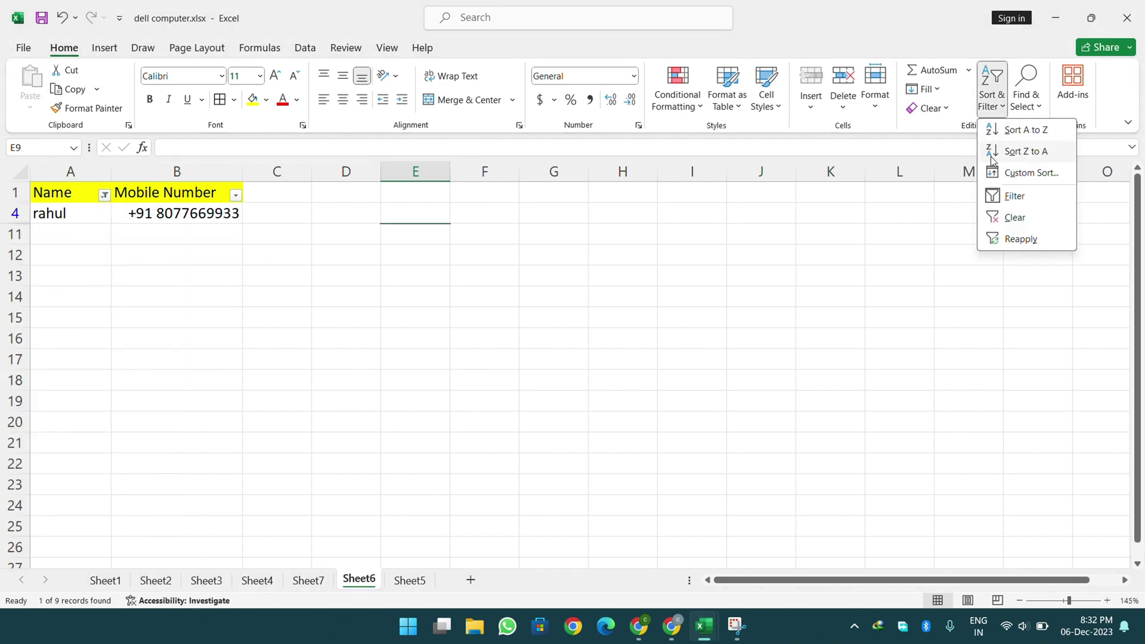
pyautogui.click(1006, 114)
pyautogui.click(1006, 114)
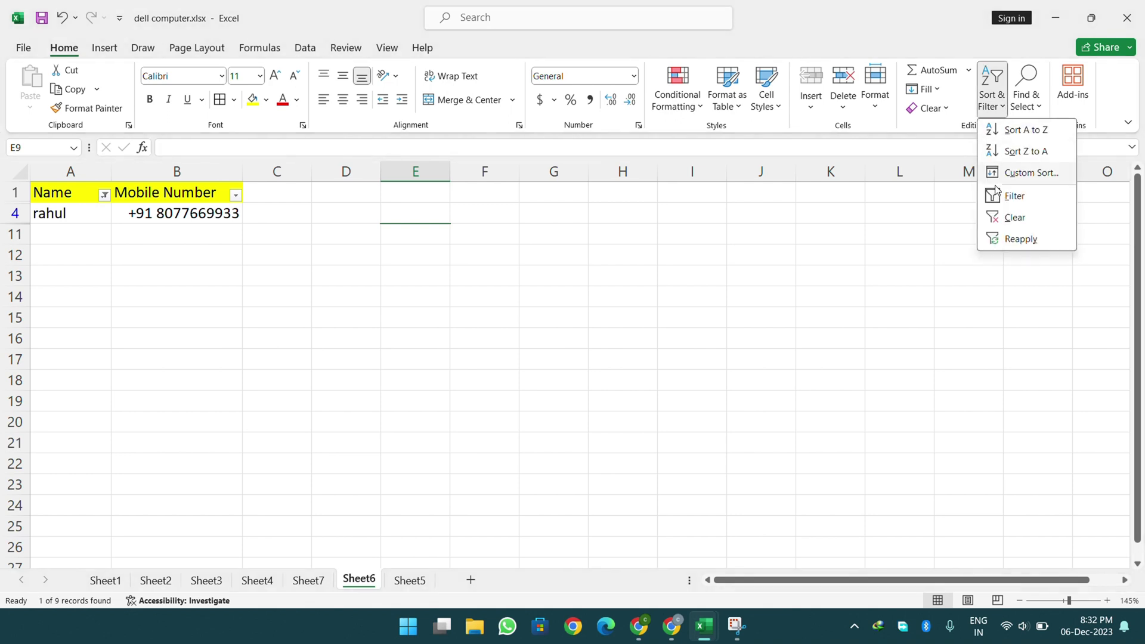
pyautogui.click(999, 218)
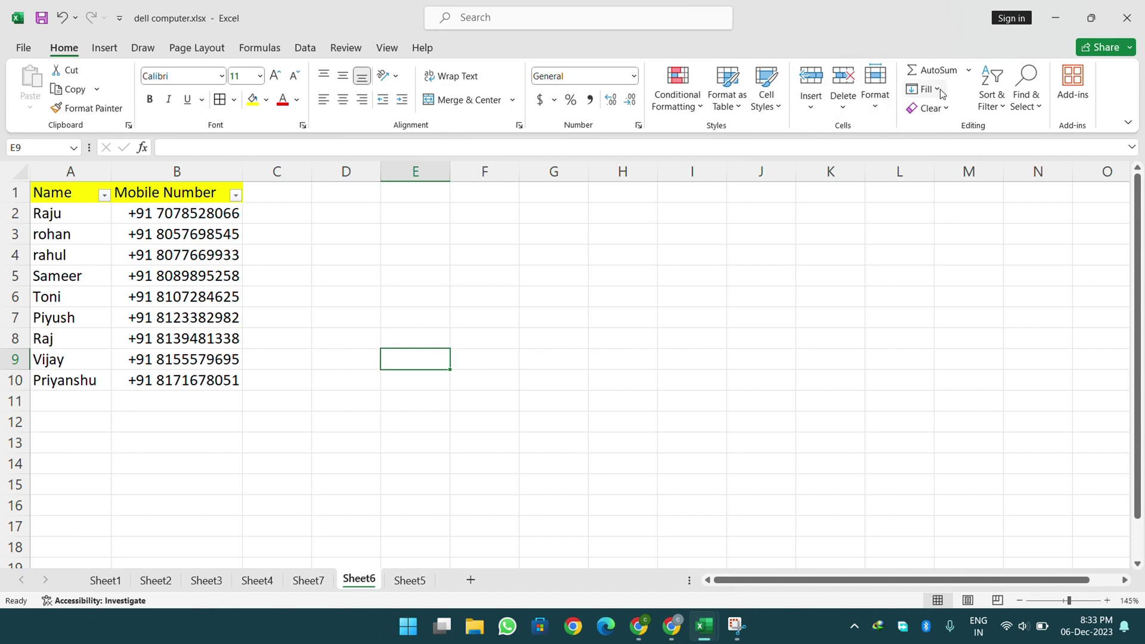
pyautogui.click(141, 259)
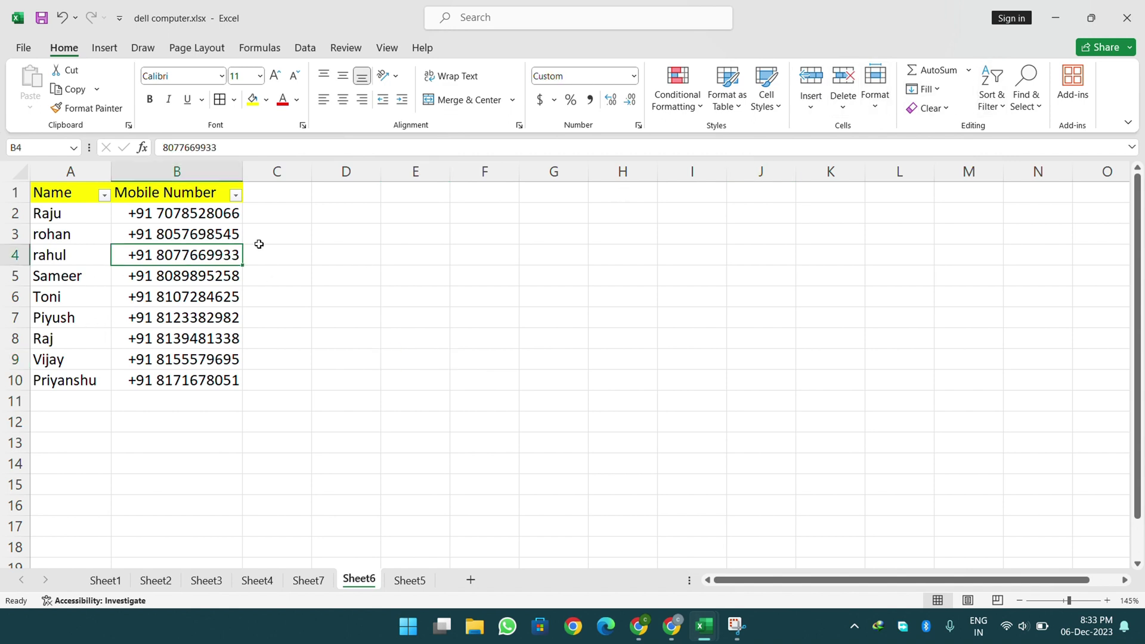
pyautogui.click(990, 95)
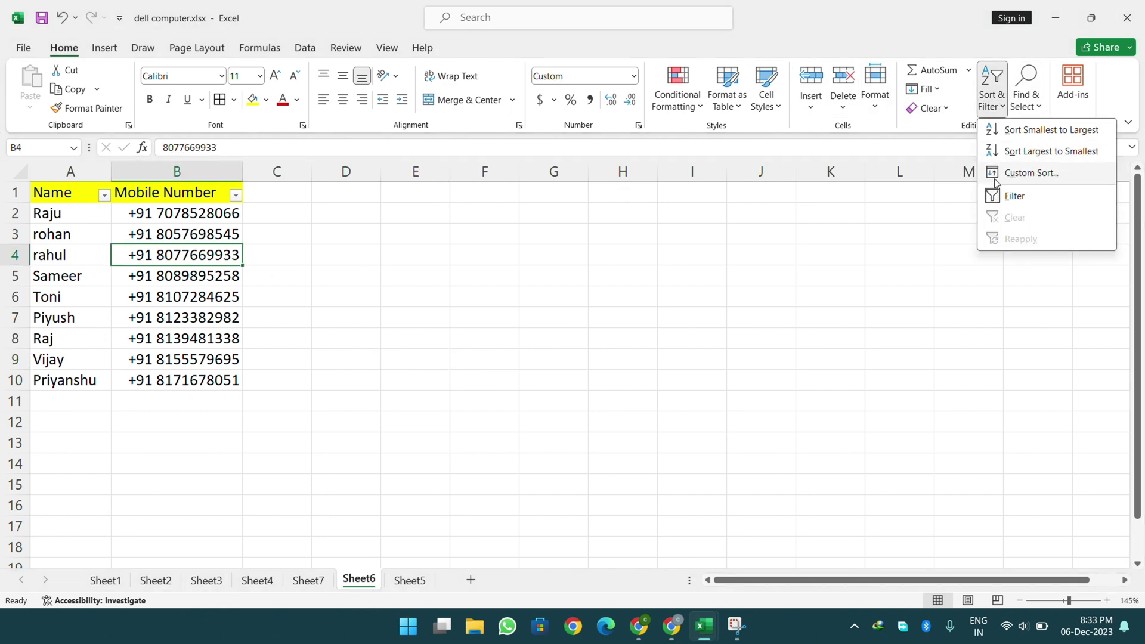
pyautogui.click(998, 203)
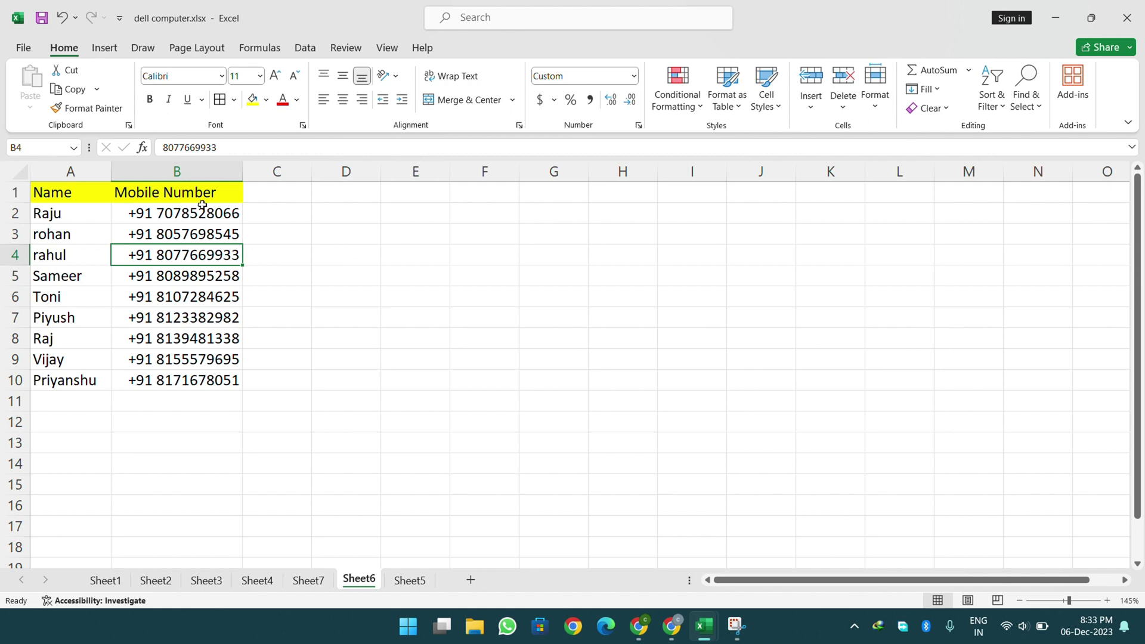
# - Use Find to search the name list for raju
pyautogui.click(1026, 89)
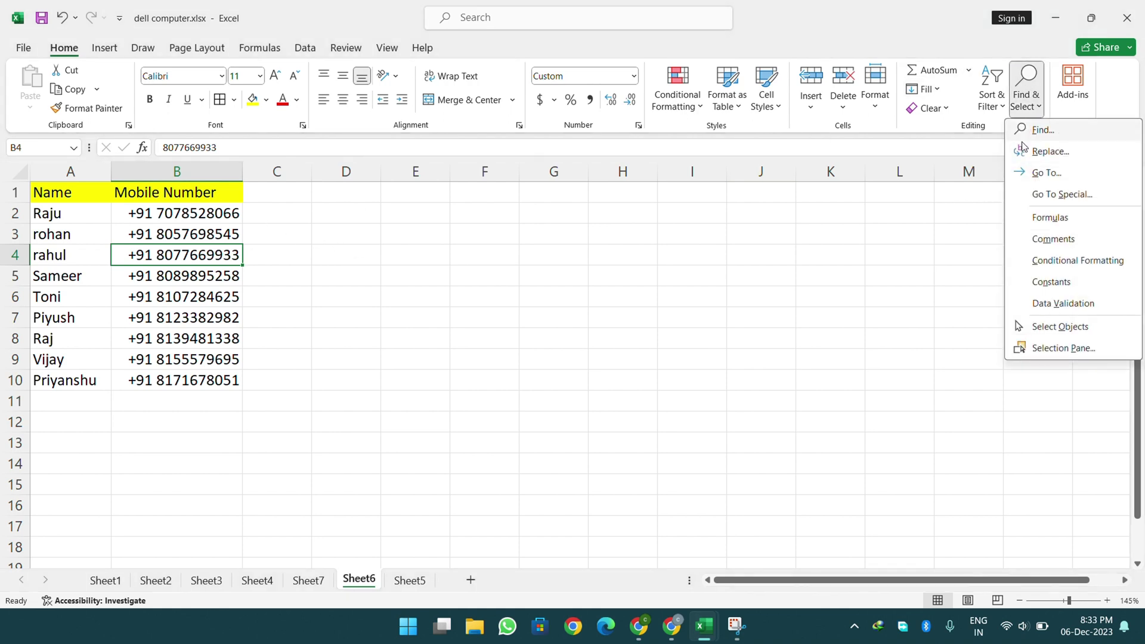
pyautogui.click(1043, 130)
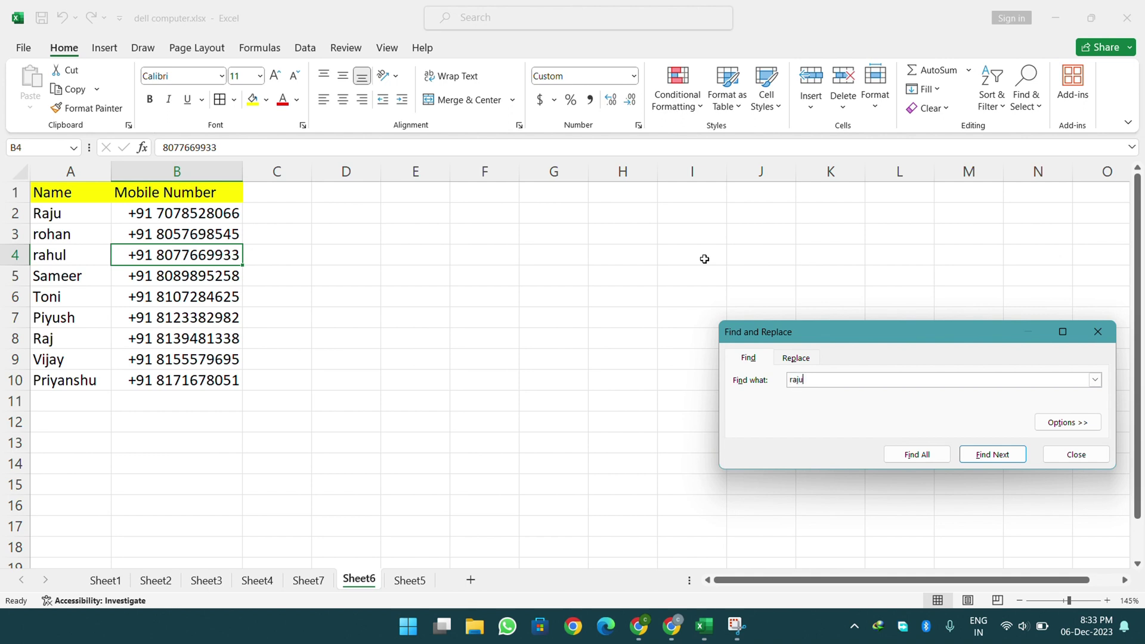
pyautogui.press('Return')
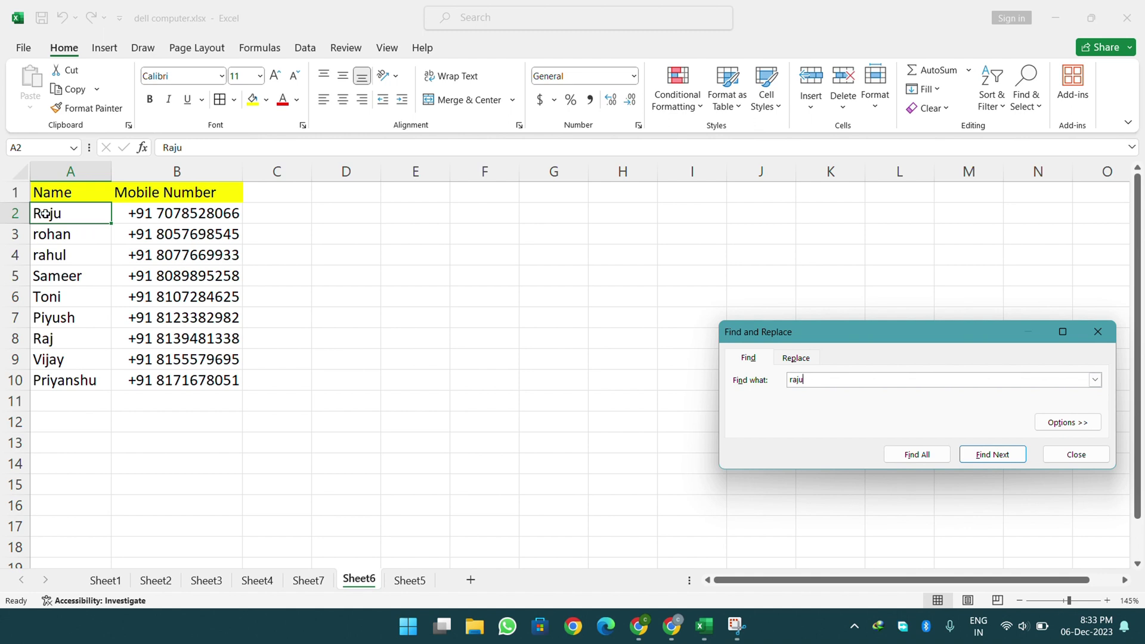
pyautogui.click(69, 243)
pyautogui.click(62, 261)
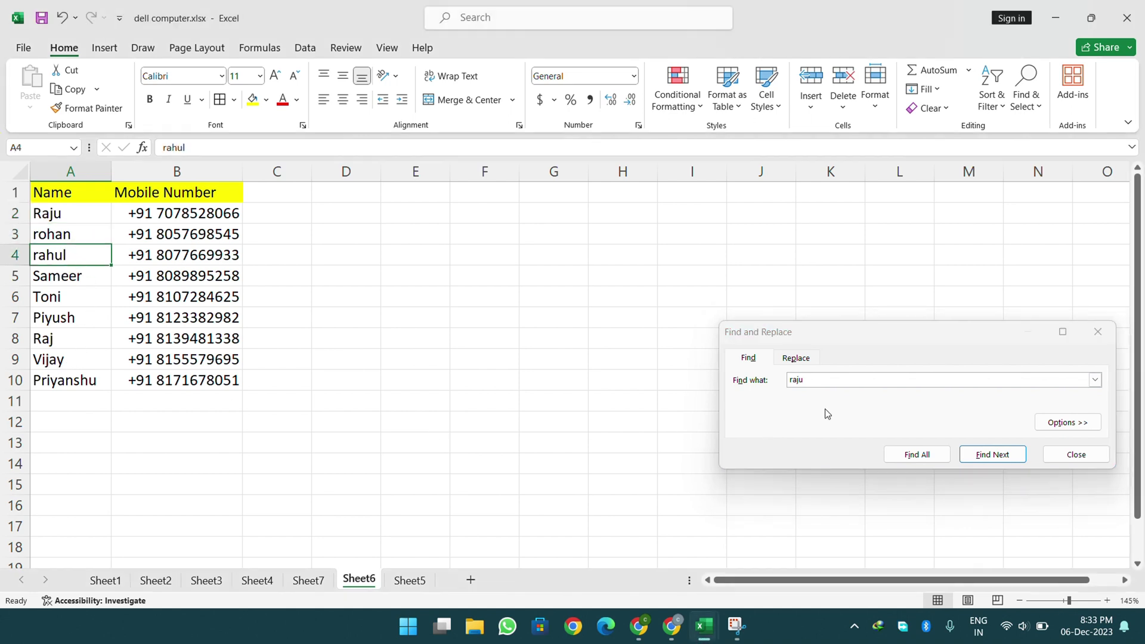
# - Search for 'vijay' to locate Vijay in A9, then close the dialog
pyautogui.click(835, 380)
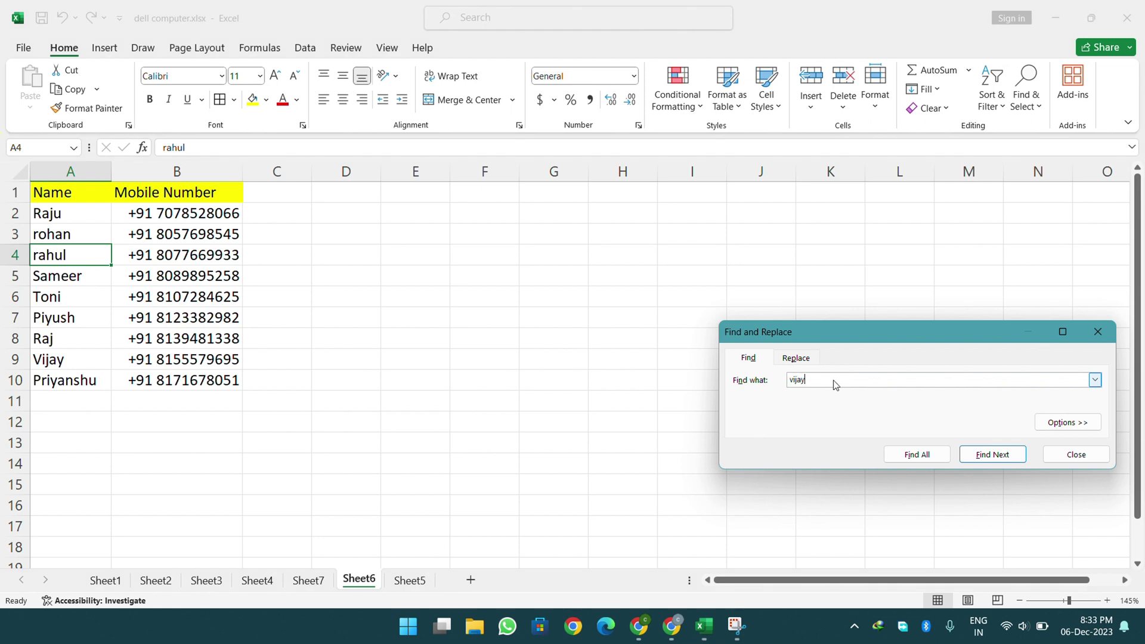
pyautogui.write('vijay')
pyautogui.press('Return')
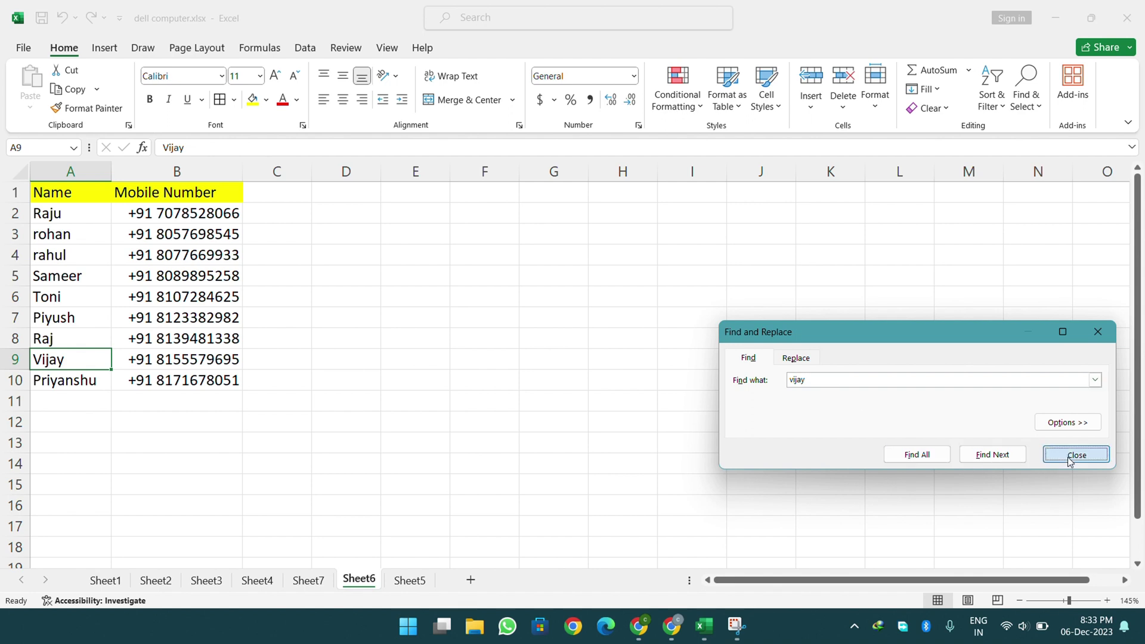
pyautogui.click(1069, 455)
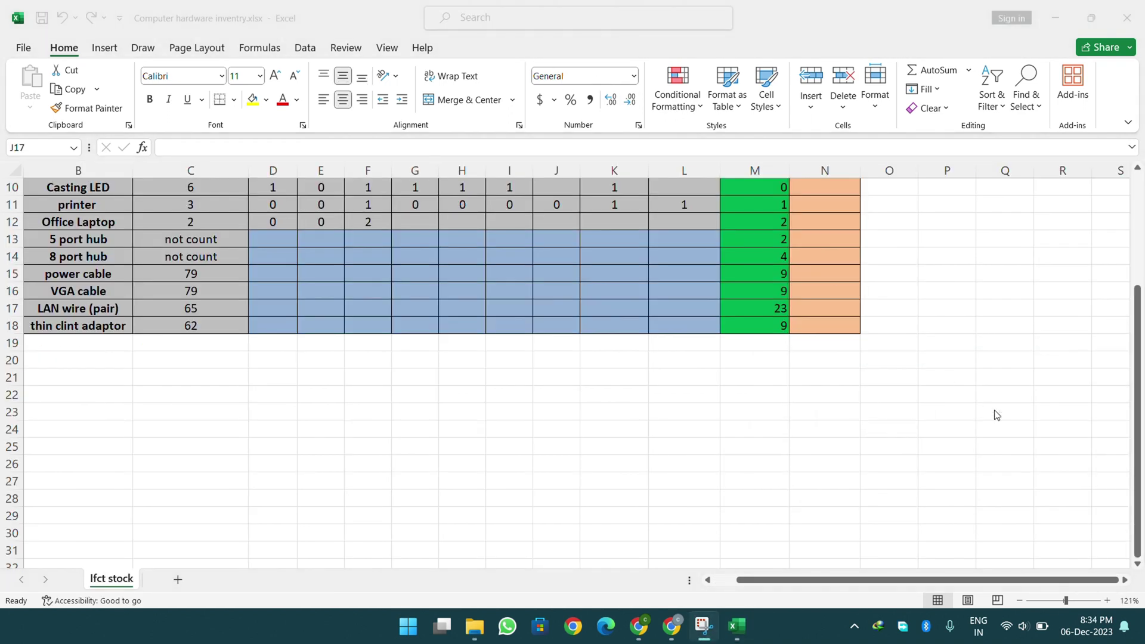
# - Find 'lcd' on the inventory sheet, locating LCD in B4, then reopen the Find dialog
pyautogui.click(652, 359)
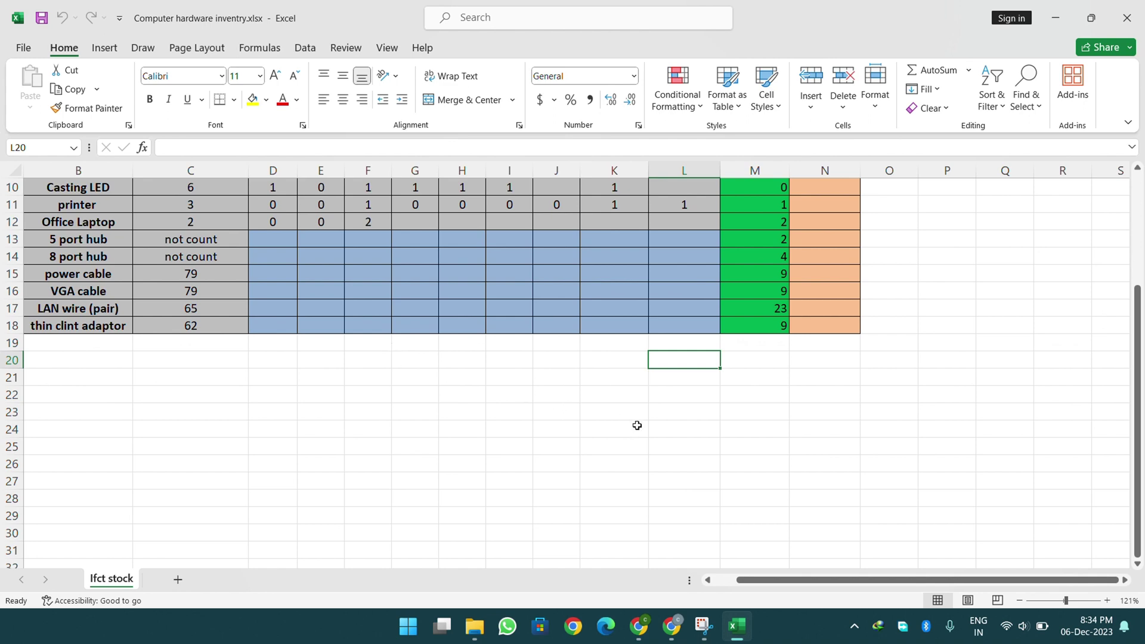
pyautogui.click(809, 431)
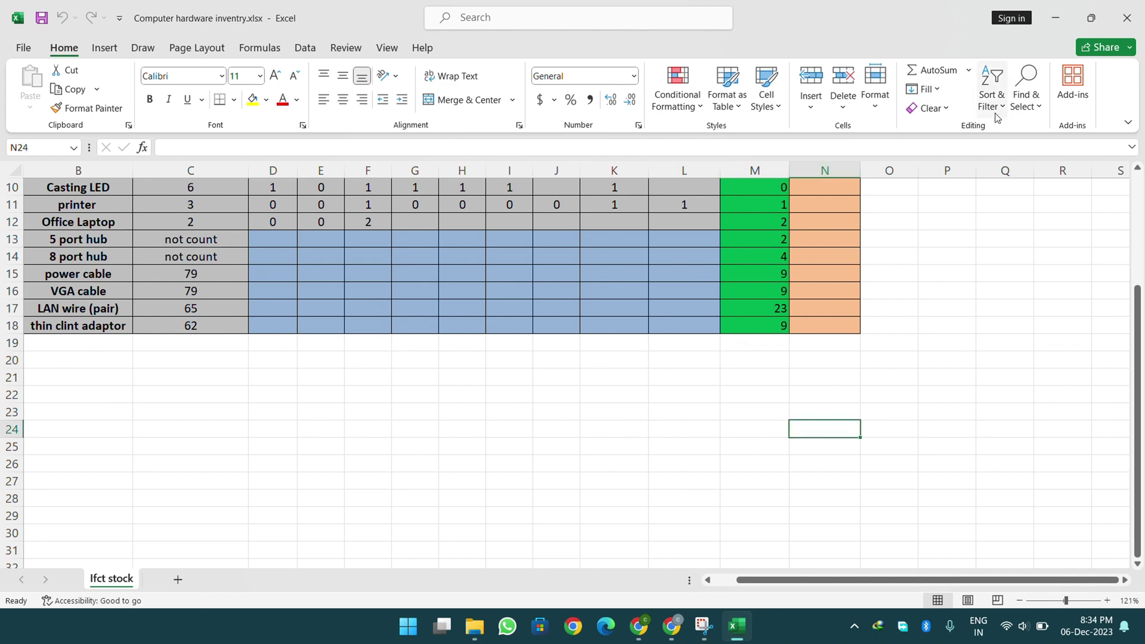
pyautogui.click(1026, 89)
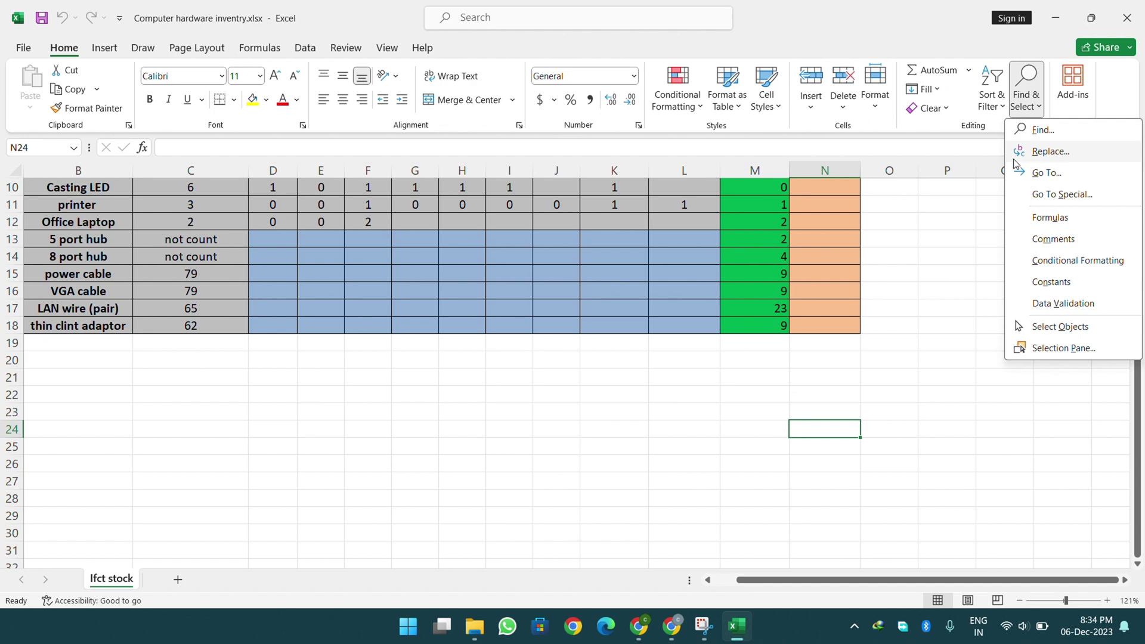
pyautogui.click(1042, 135)
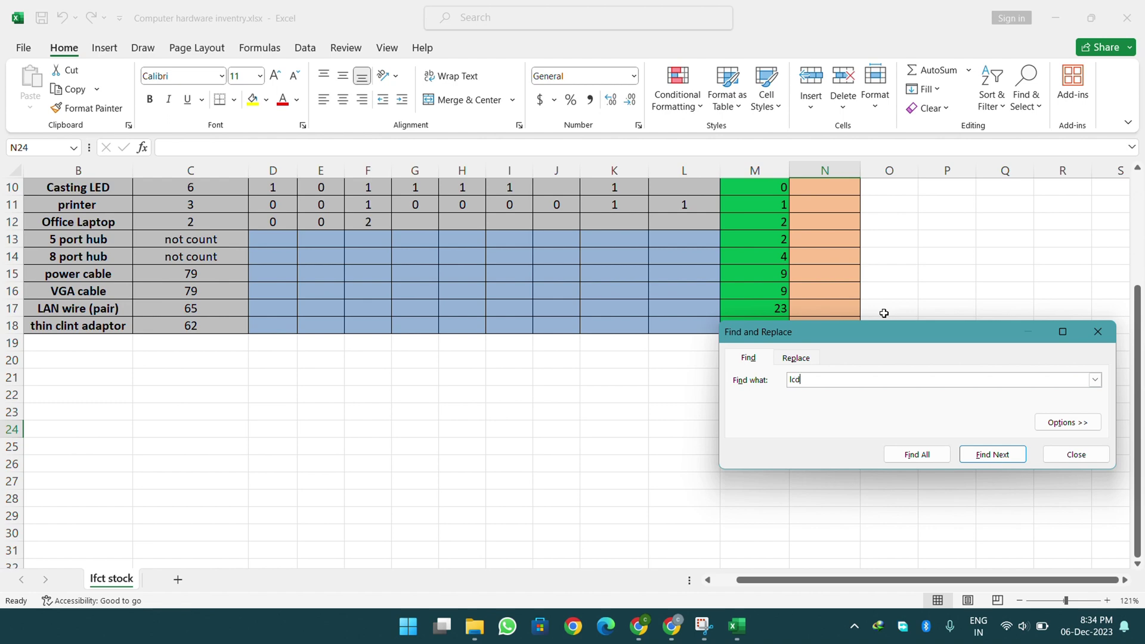
pyautogui.click(993, 455)
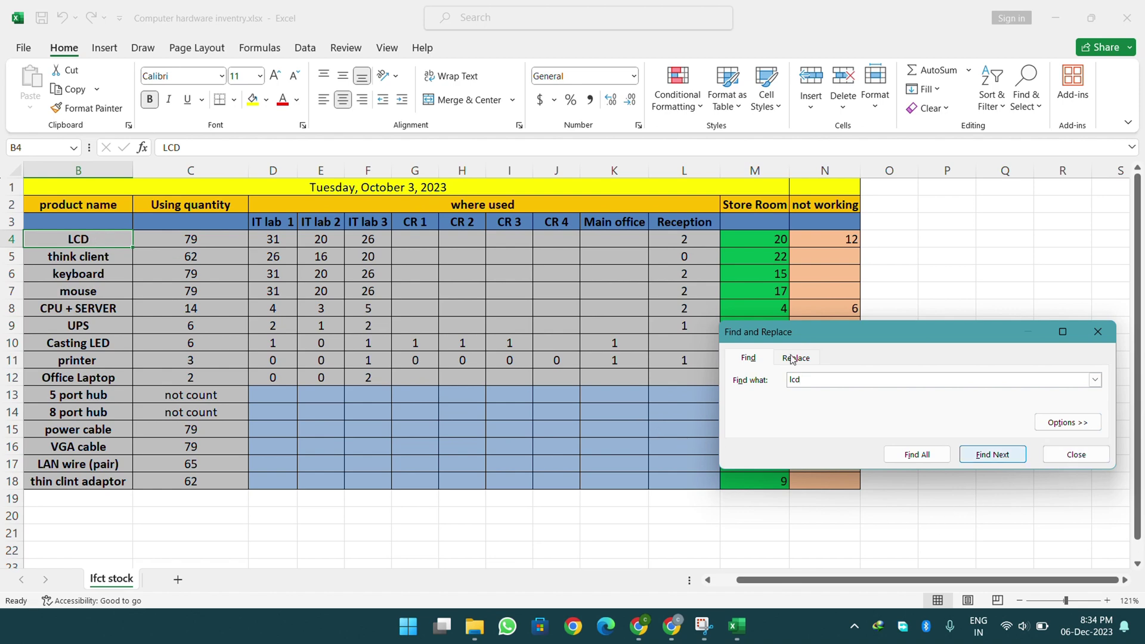
pyautogui.click(1075, 454)
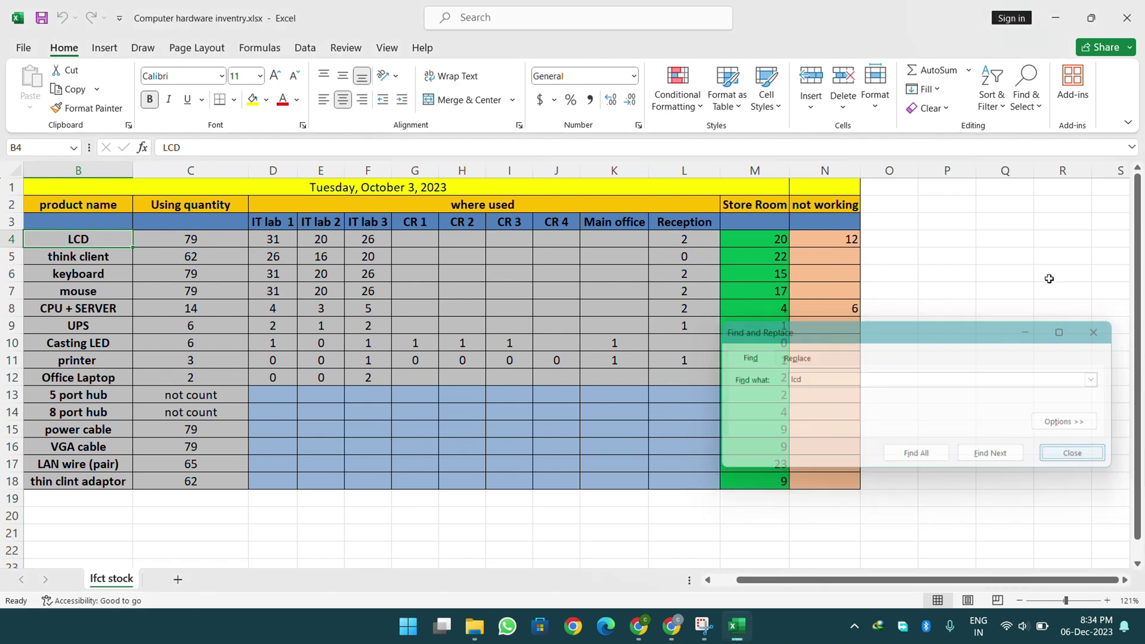
pyautogui.click(1029, 113)
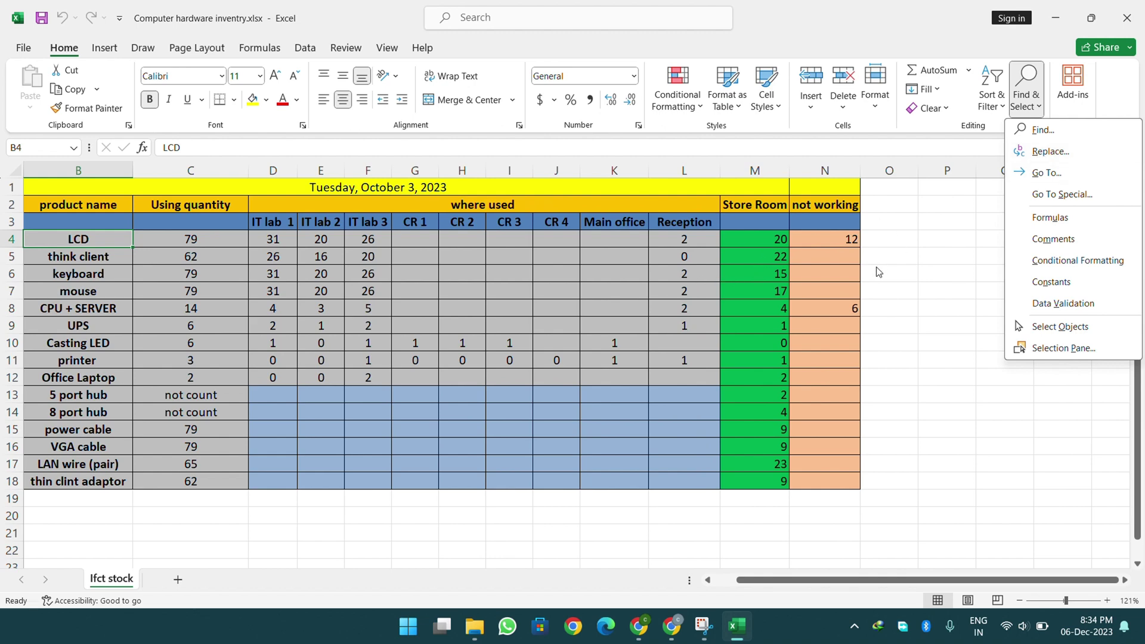
pyautogui.click(1043, 129)
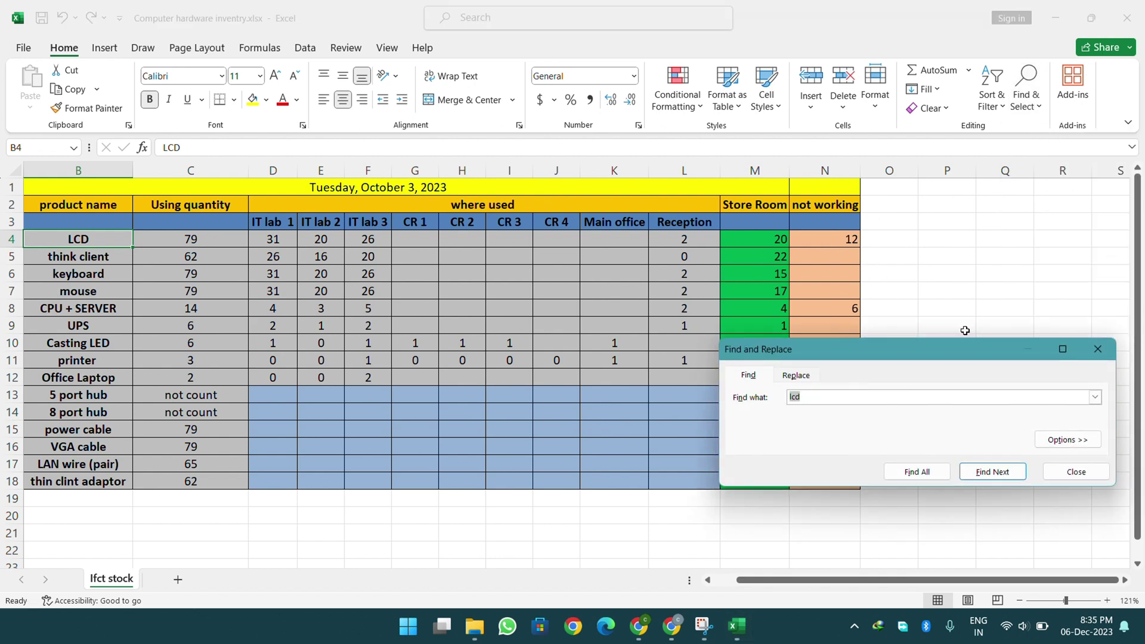
# - Open the Replace page with lcd as the search term and ready the Replace with box for 'led'
pyautogui.click(813, 377)
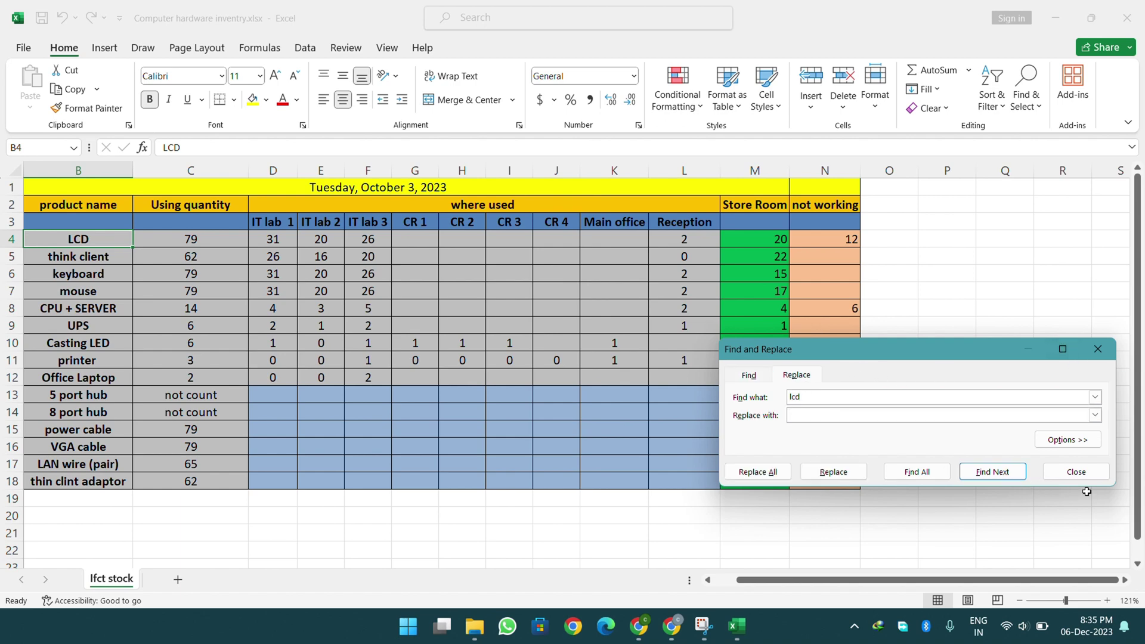
pyautogui.click(1079, 472)
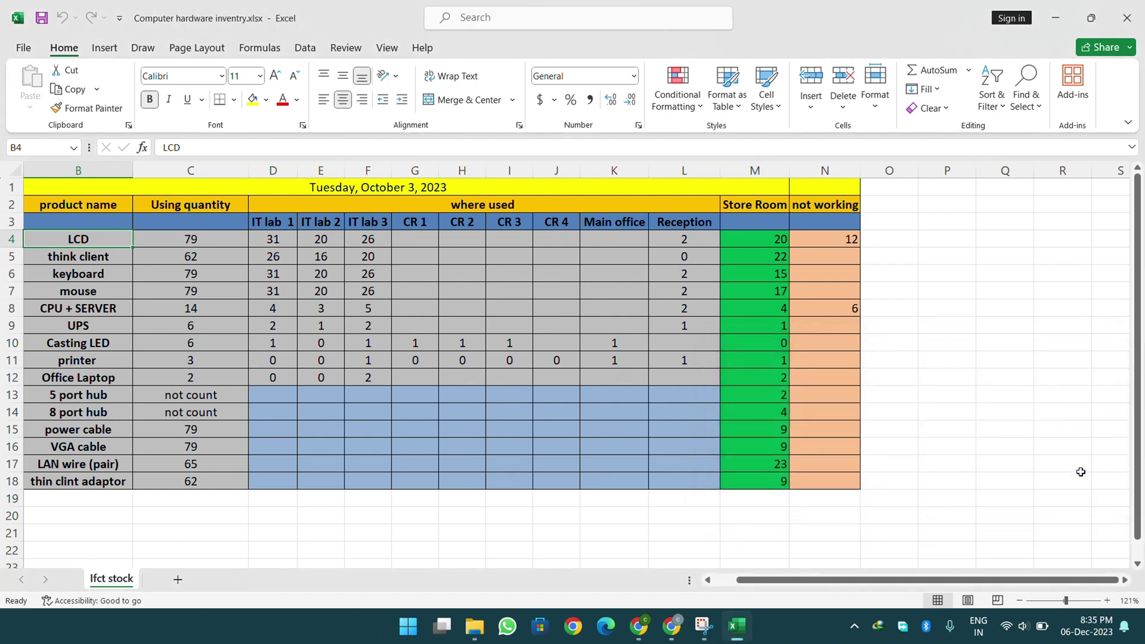
pyautogui.hotkey('ctrl', 'h')
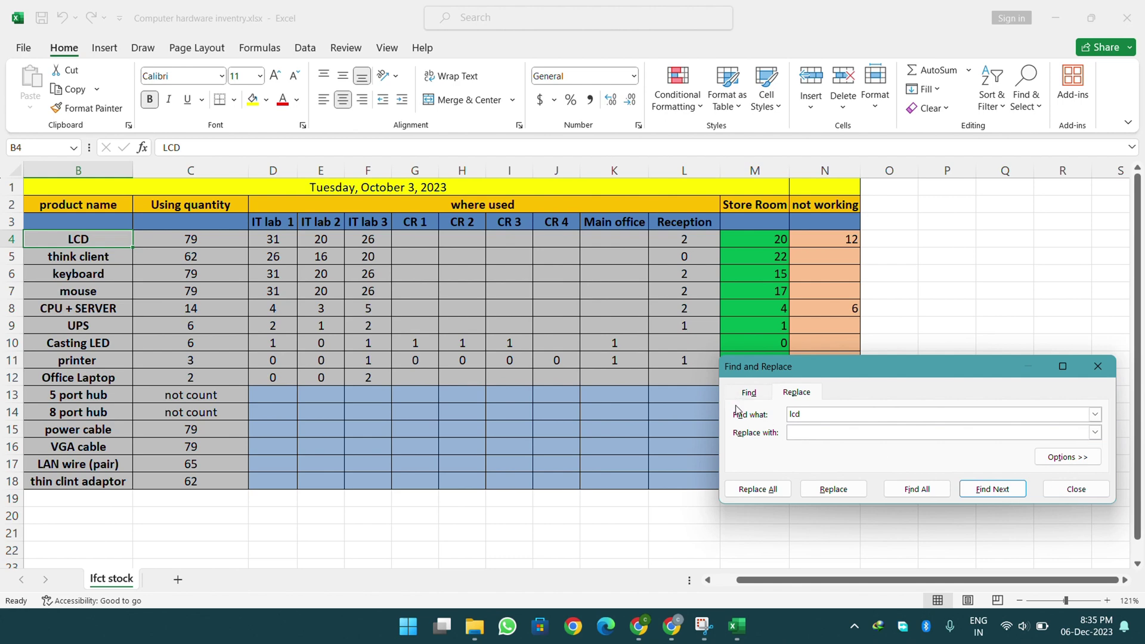
pyautogui.click(1069, 492)
pyautogui.click(1026, 89)
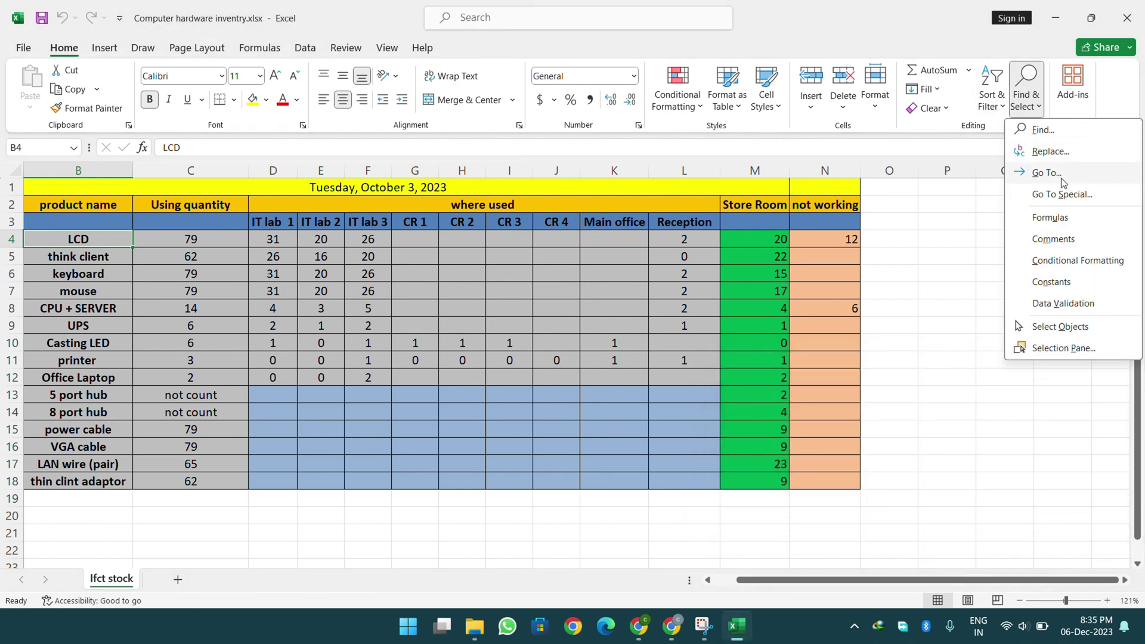
pyautogui.click(1064, 155)
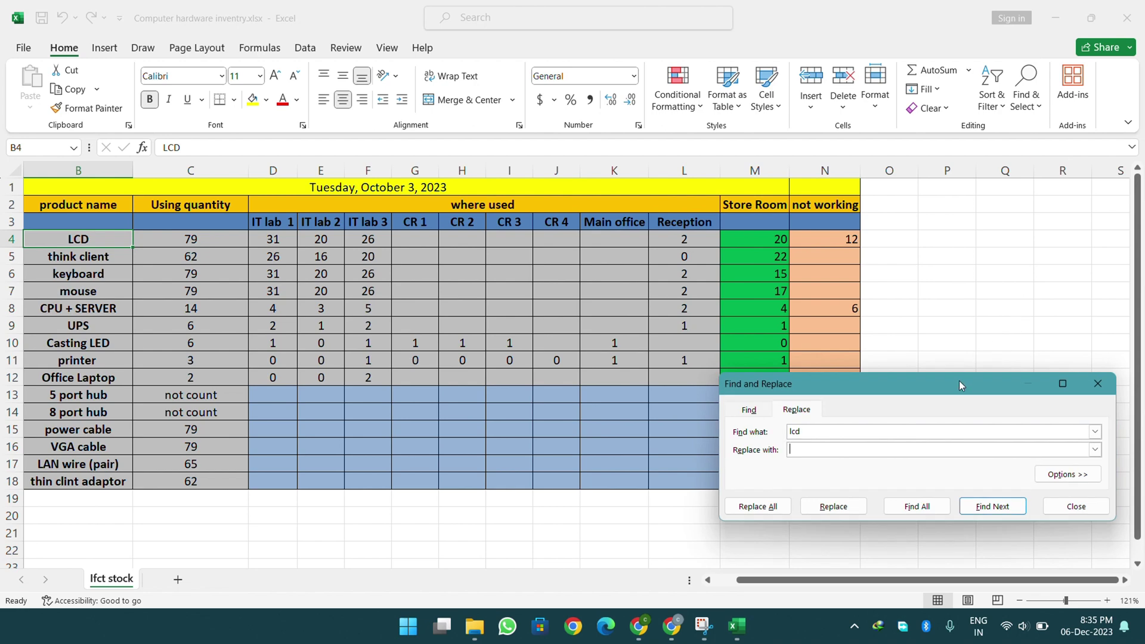
pyautogui.click(808, 451)
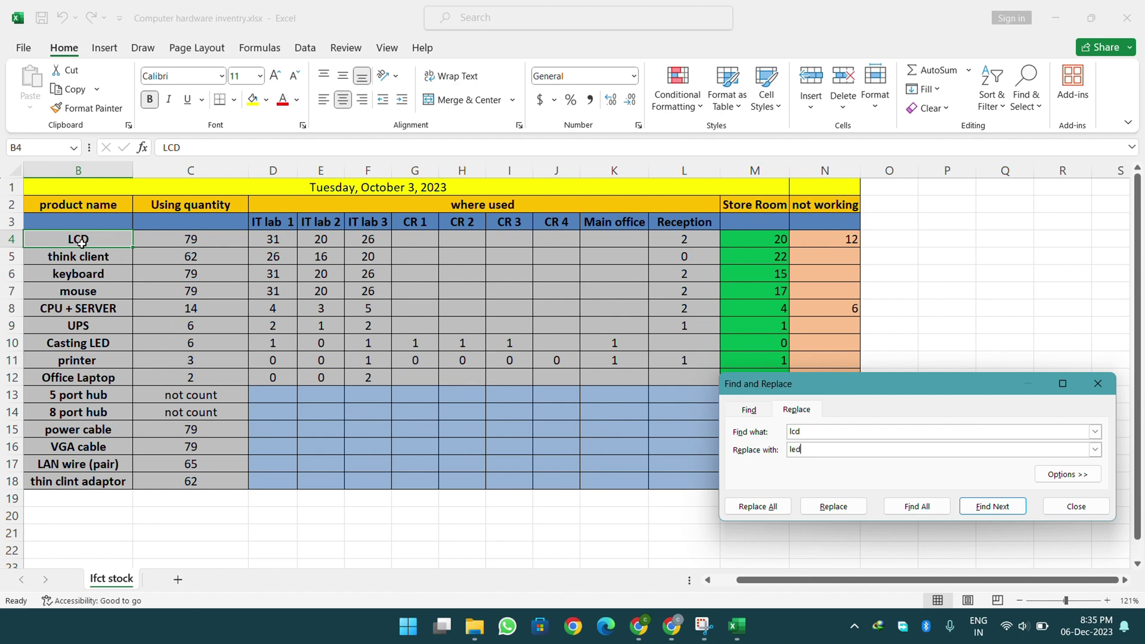
# - Replace all instances of LCD with LED, one replacement made, then close Find and Replace
pyautogui.press('BackSpace')
pyautogui.press('BackSpace')
pyautogui.press('BackSpace')
pyautogui.write('LED')
pyautogui.click(757, 506)
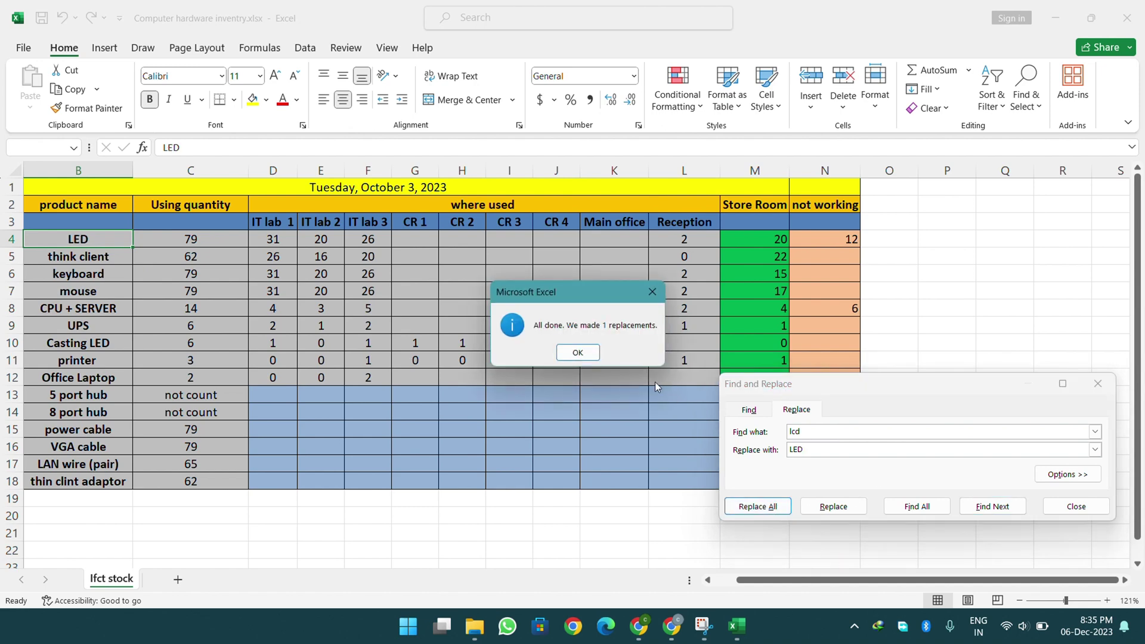
pyautogui.click(578, 356)
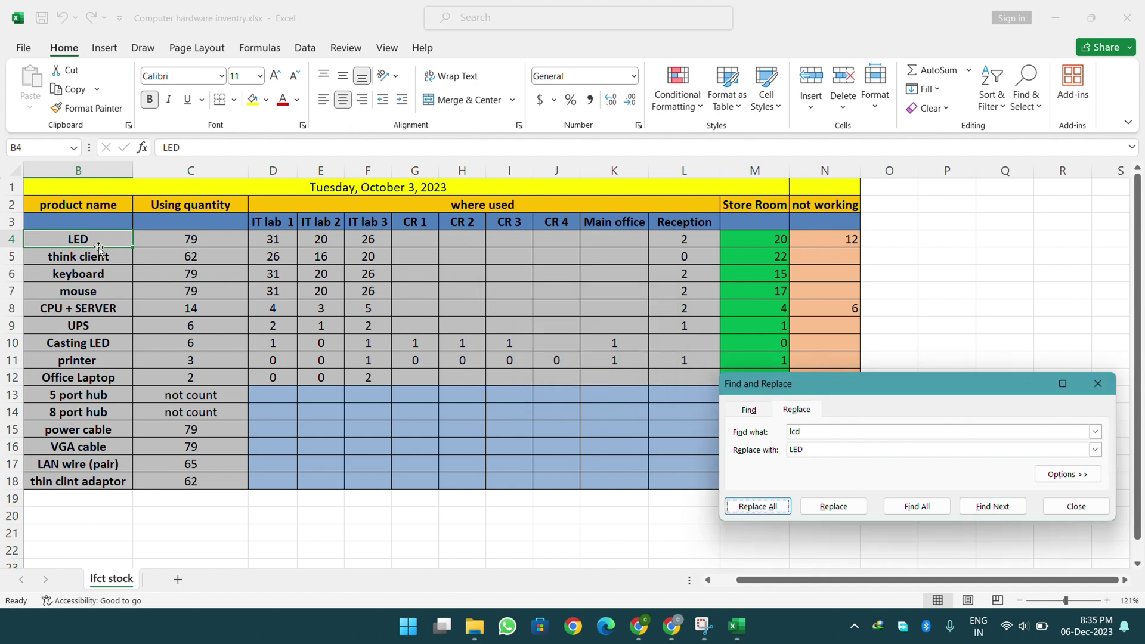
pyautogui.click(1074, 508)
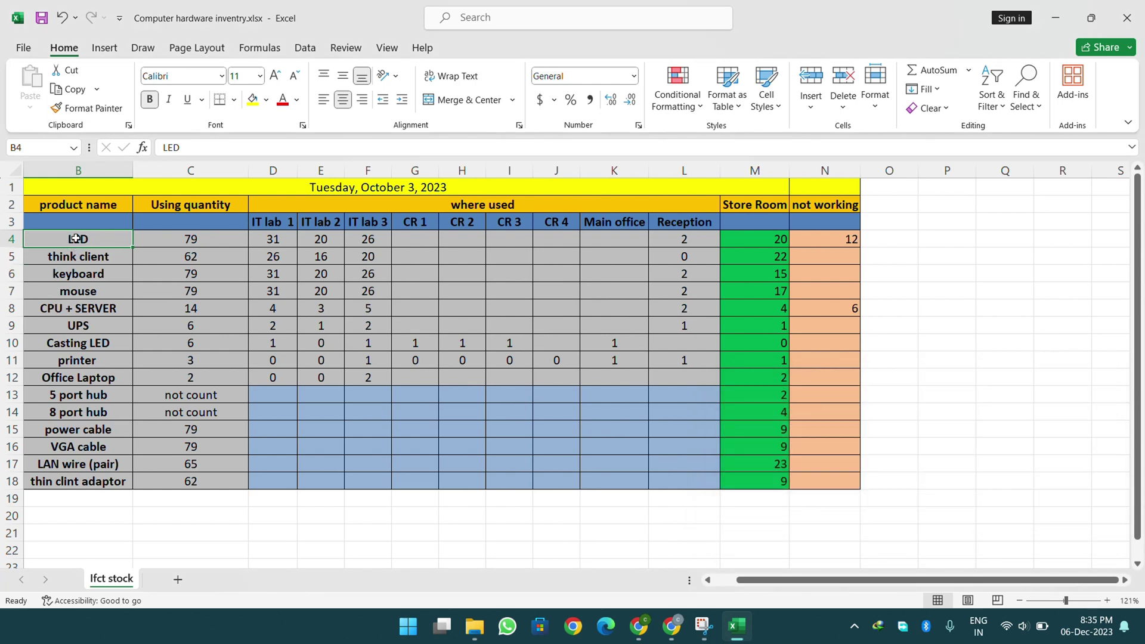
# - Undo the replacement so B4 shows LCD again, then show the Popular Add-ins panel
pyautogui.click(64, 18)
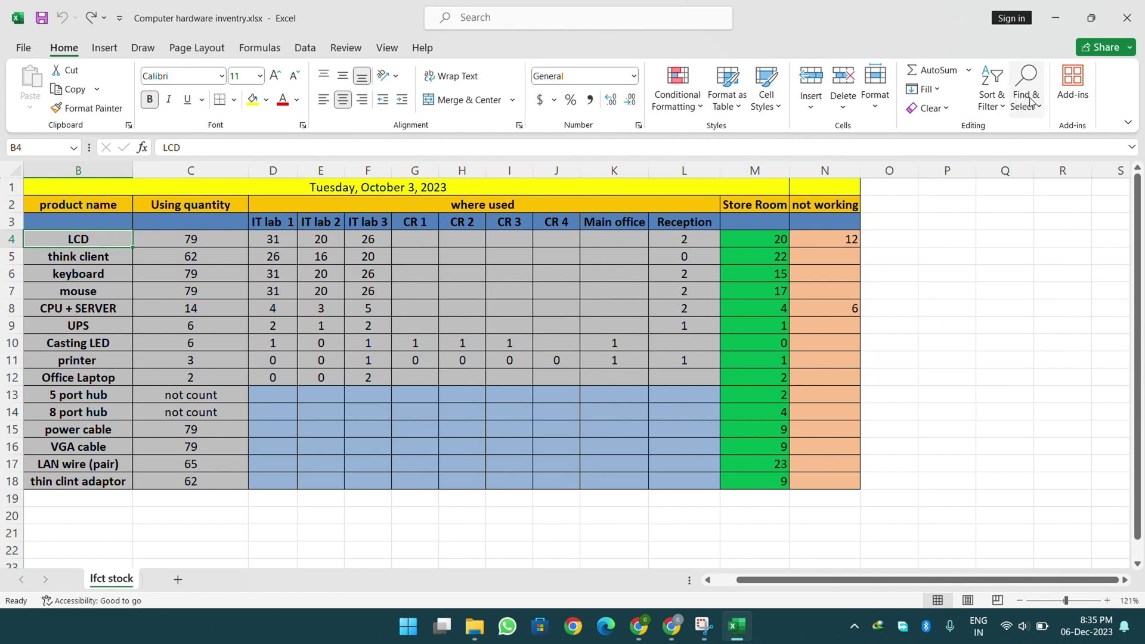
pyautogui.click(1077, 87)
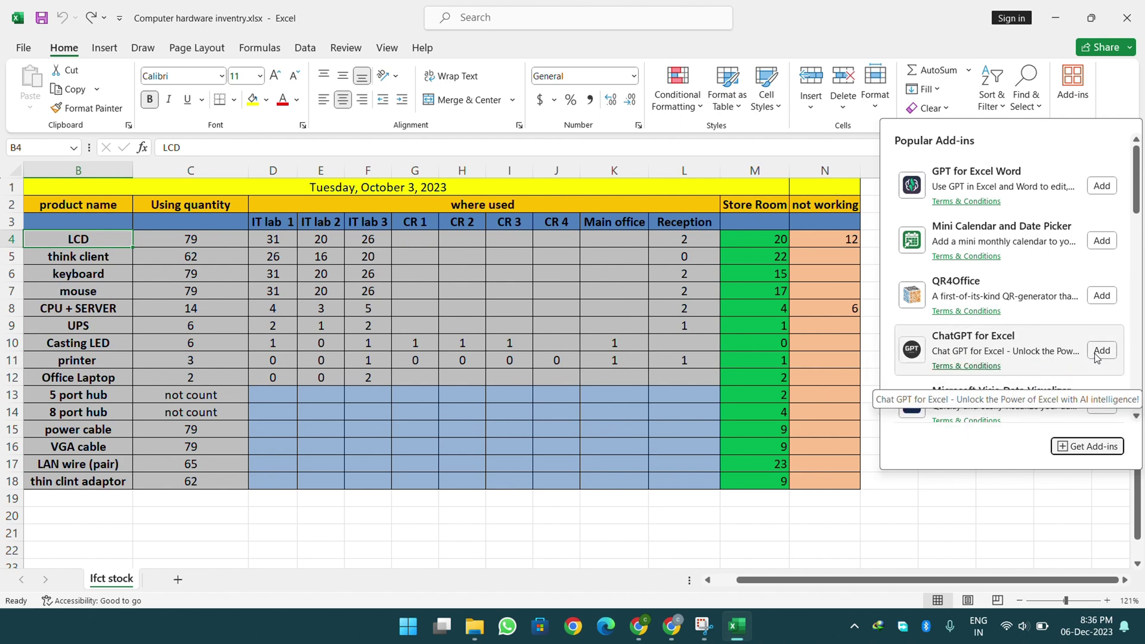
# - Dismiss the Add-ins panel, then open the Format and Fill menus without choosing anything
pyautogui.click(645, 273)
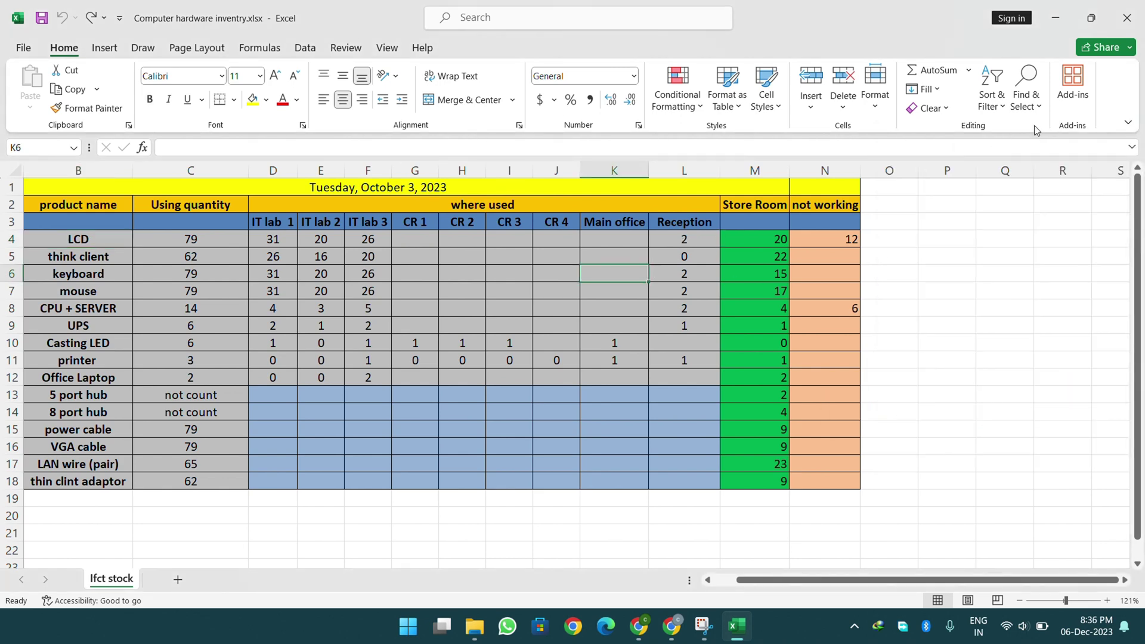
pyautogui.click(877, 104)
pyautogui.click(923, 89)
pyautogui.click(900, 246)
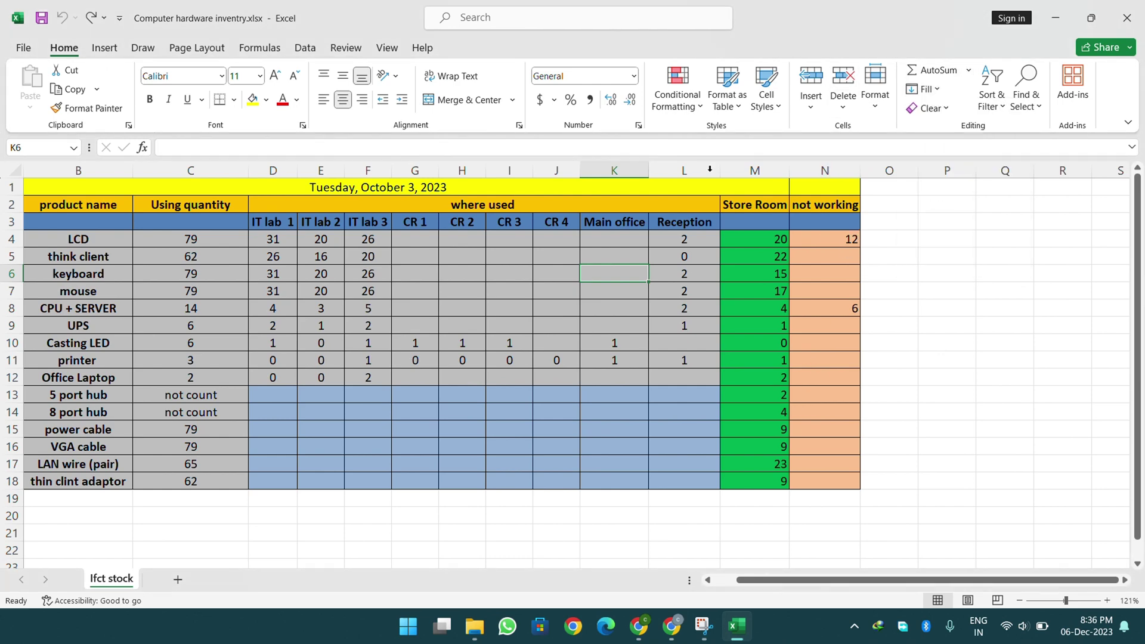